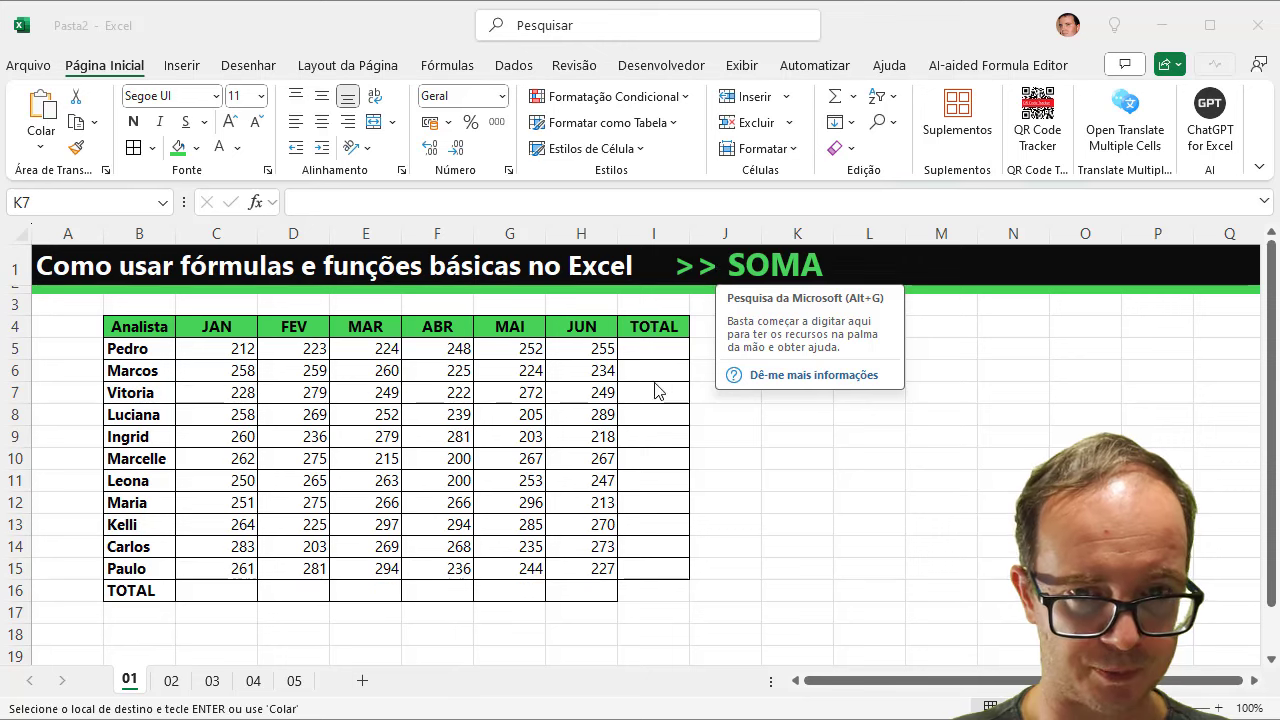
Auto-sum the TOTAL row C16:H16 and the TOTAL column I5:I15 with Alt+=.
left_click(632, 408)
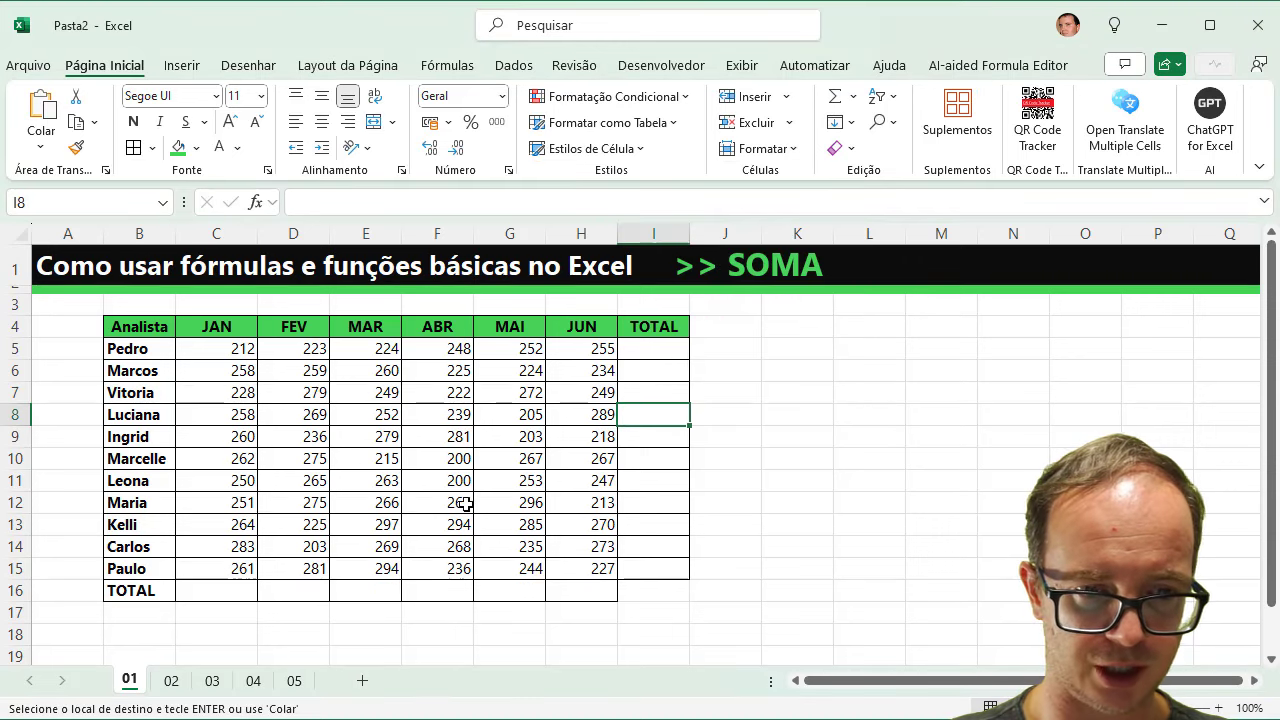
left_click_drag(228, 590, 571, 600)
key("alt+equal")
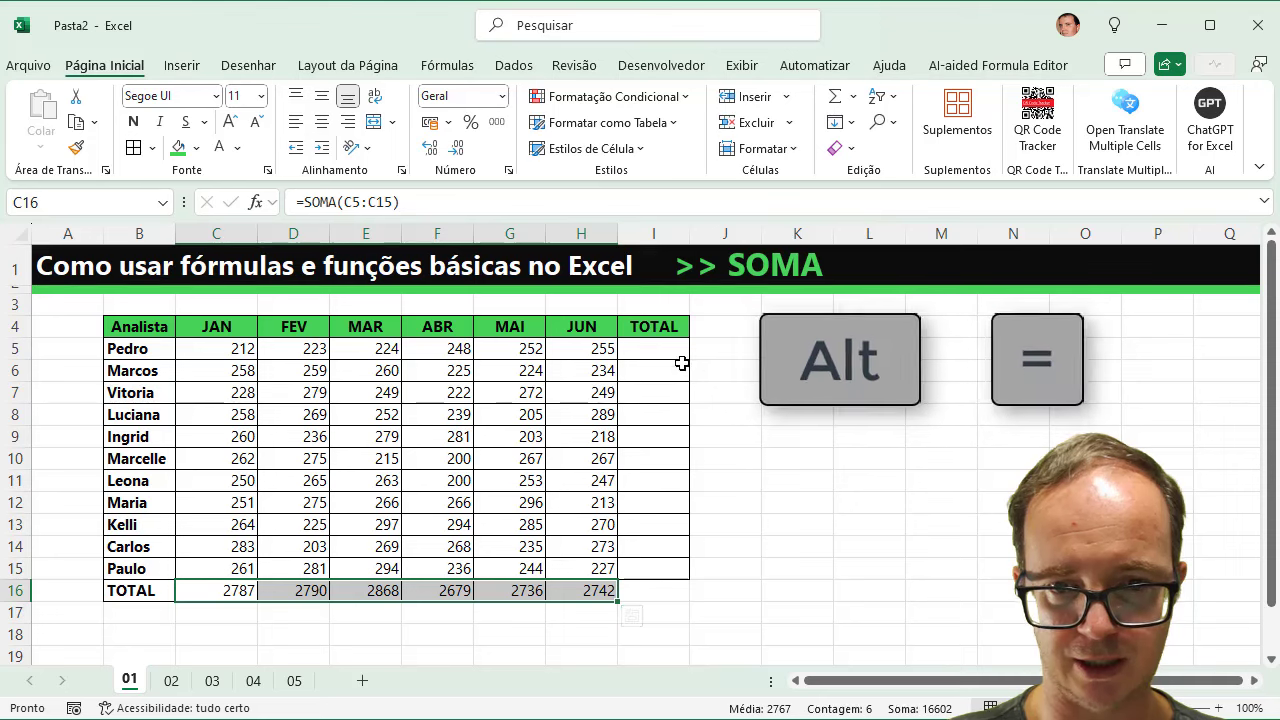
left_click_drag(652, 348, 660, 578)
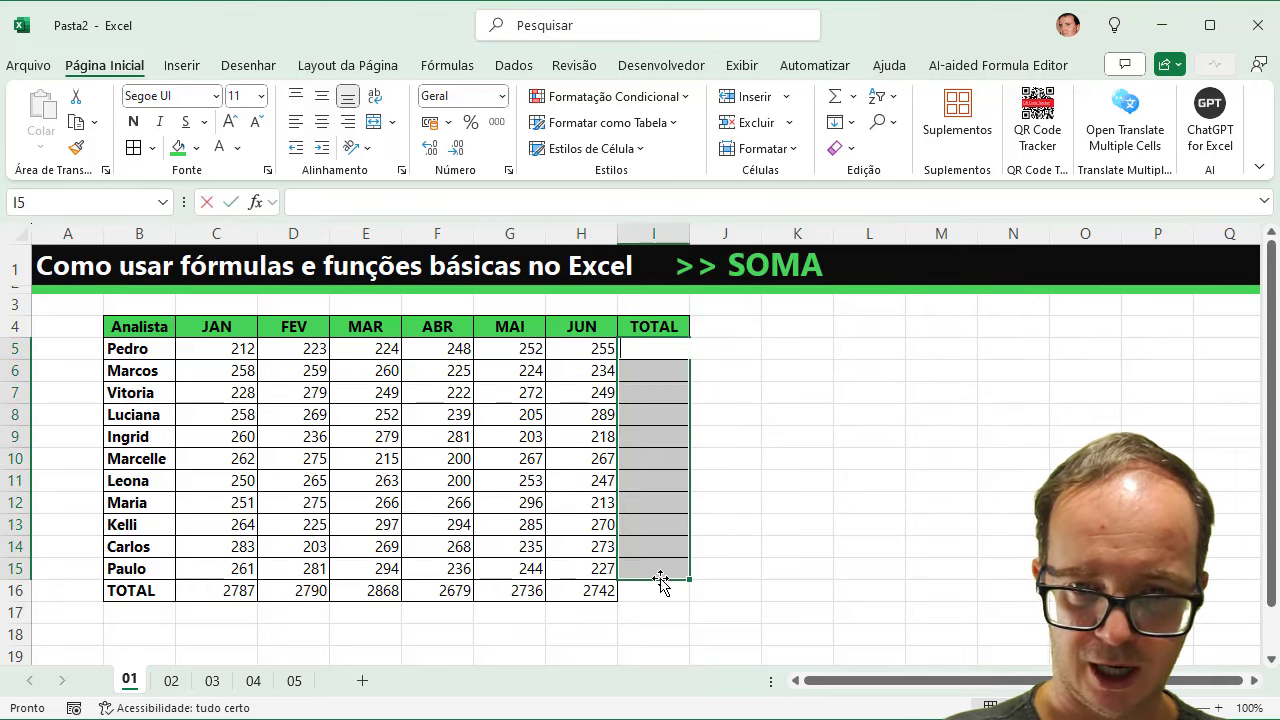
key("alt+equal")
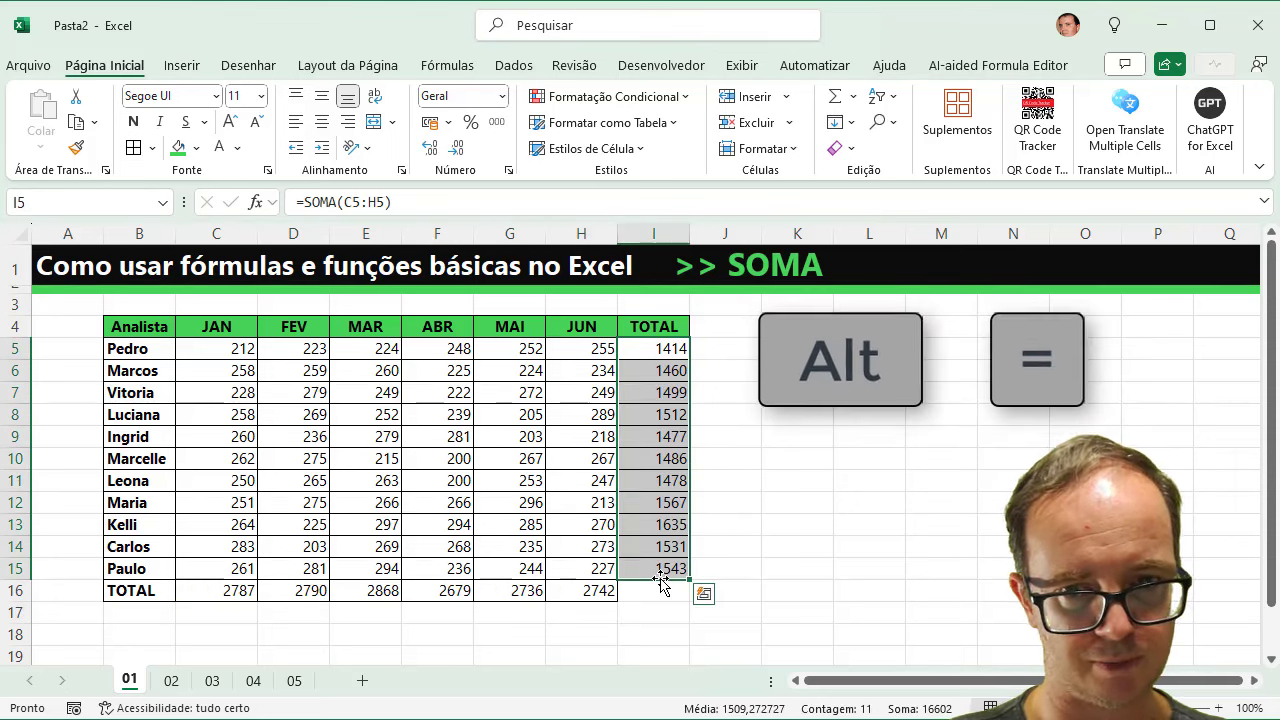
Delete both sets of Alt+= totals.
key("Delete")
left_click_drag(229, 591, 567, 600)
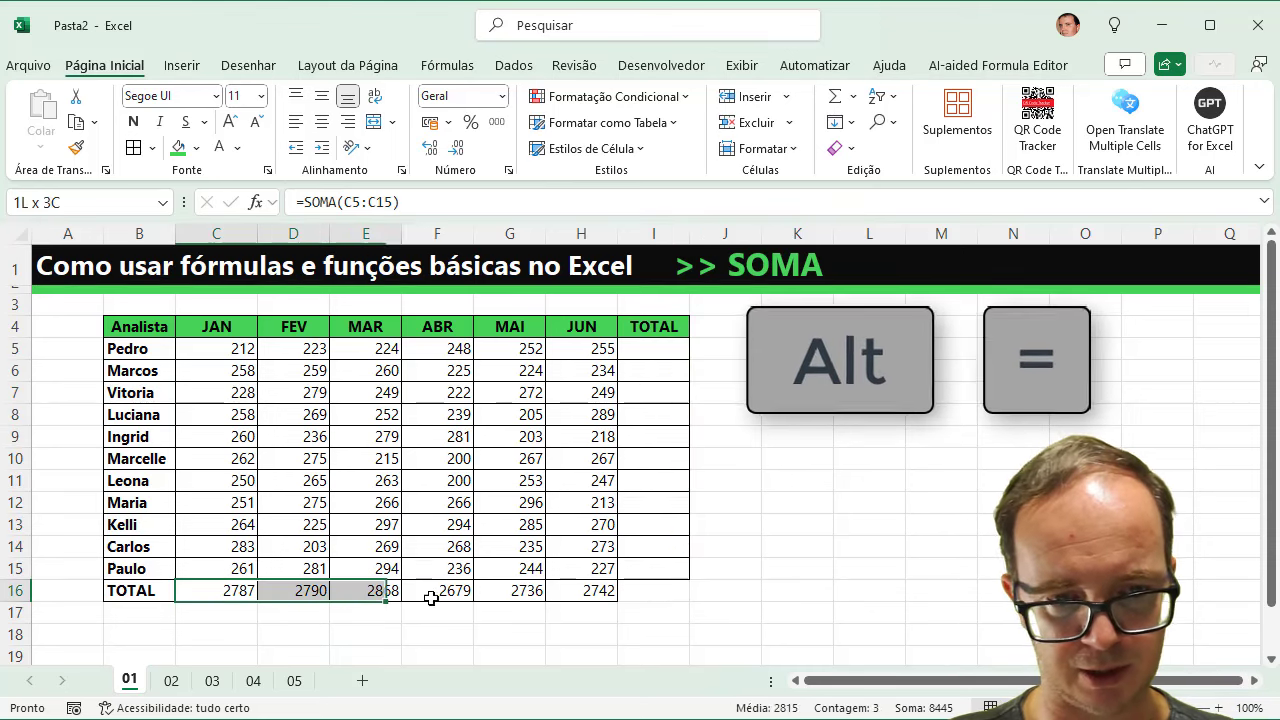
key("Delete")
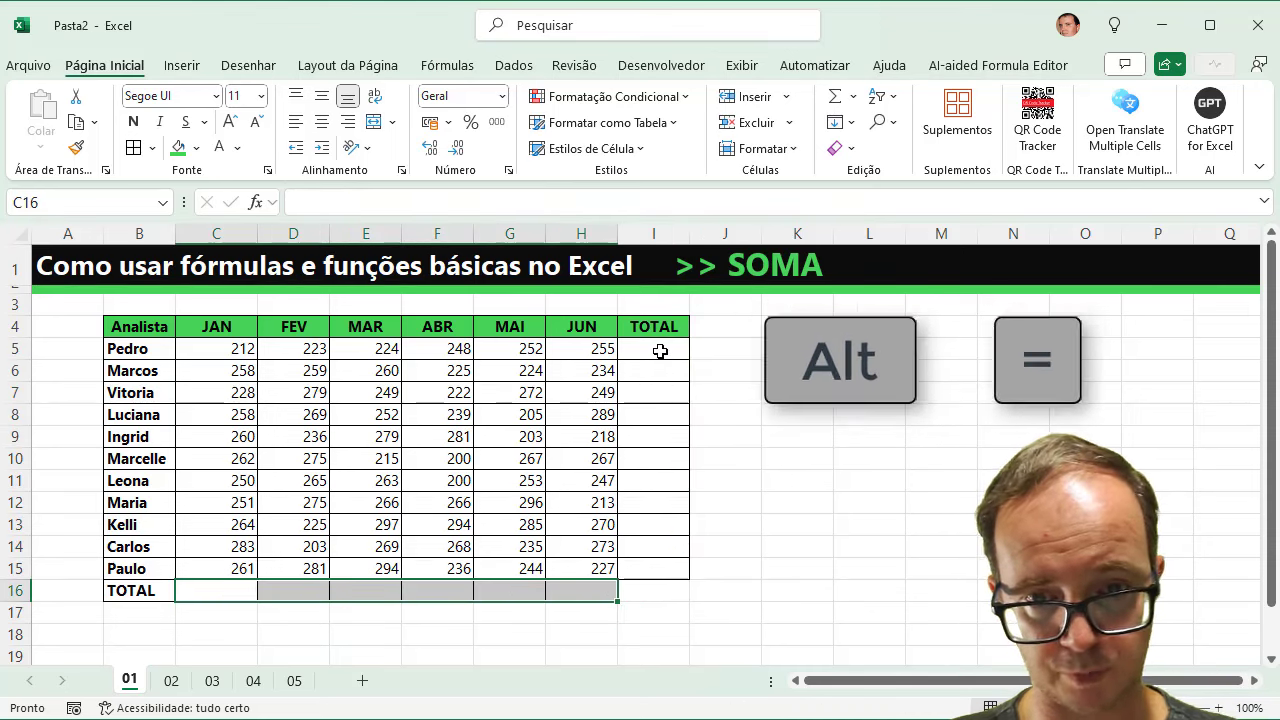
Fill both total ranges at once with AutoSum > Soma (2787 to 2742, 1414 to 1543).
left_click_drag(661, 346, 659, 568)
left_click_drag(218, 591, 553, 594)
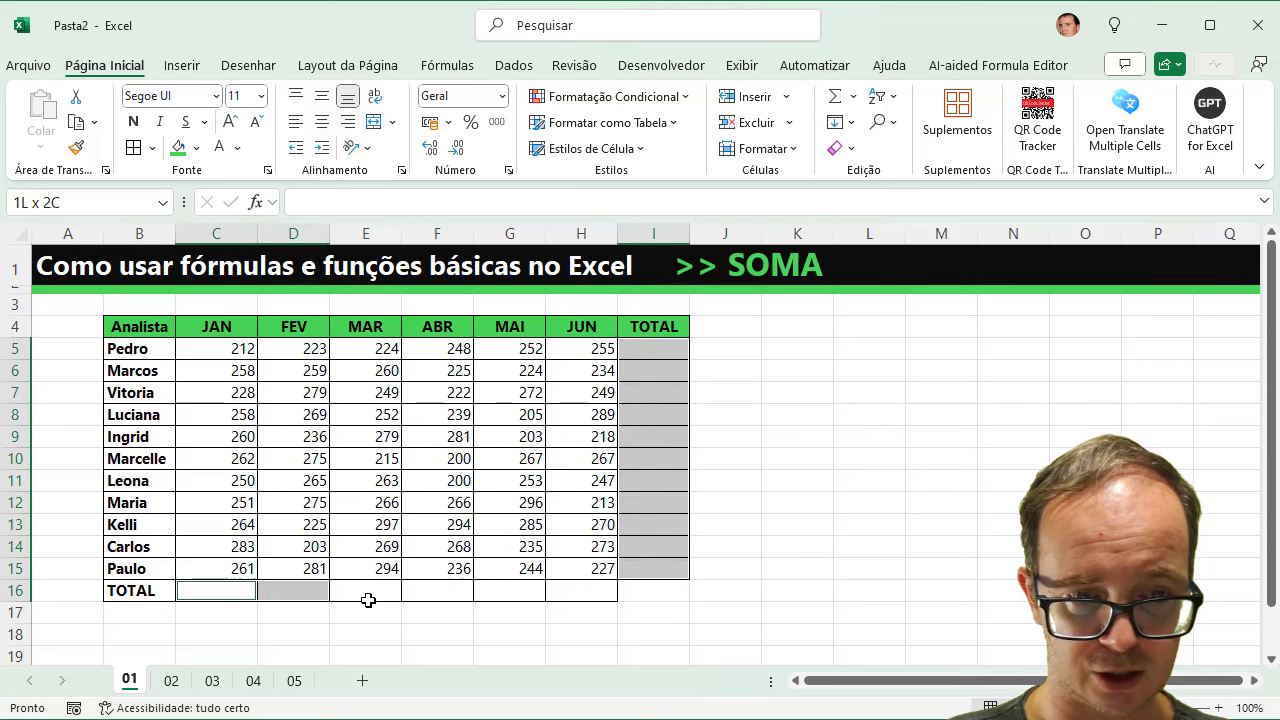
left_click(855, 96)
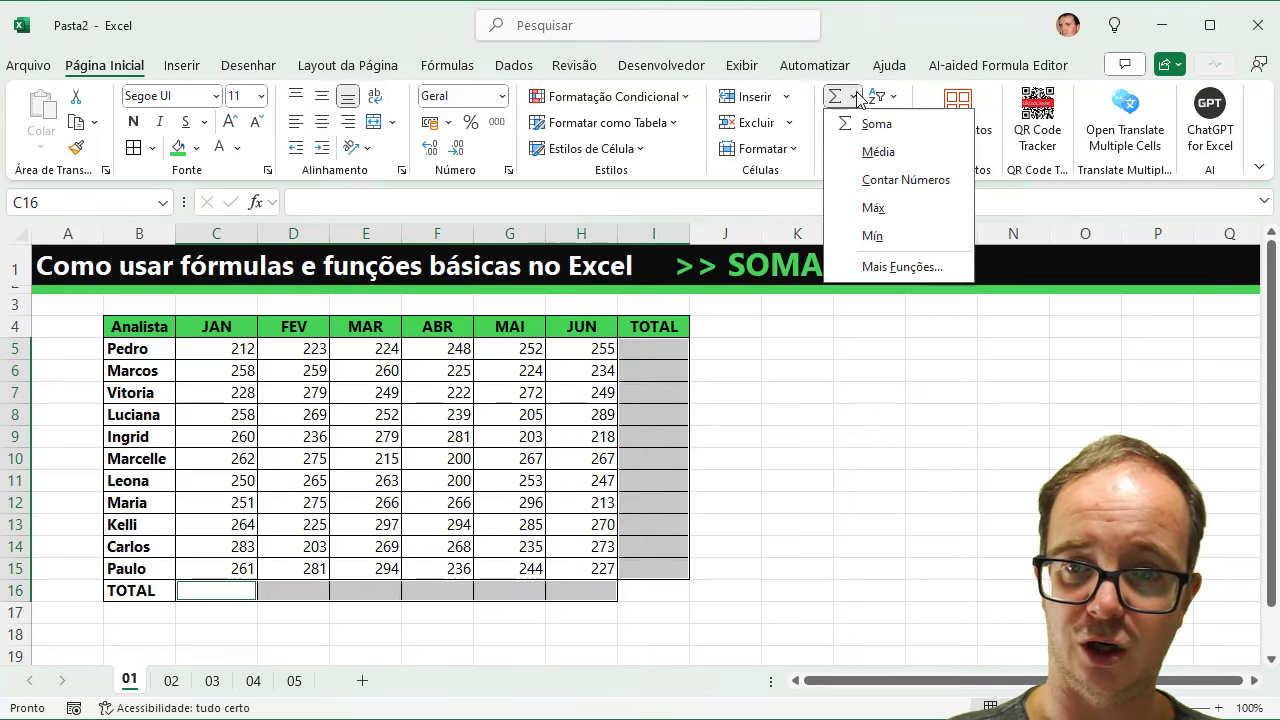
left_click(850, 124)
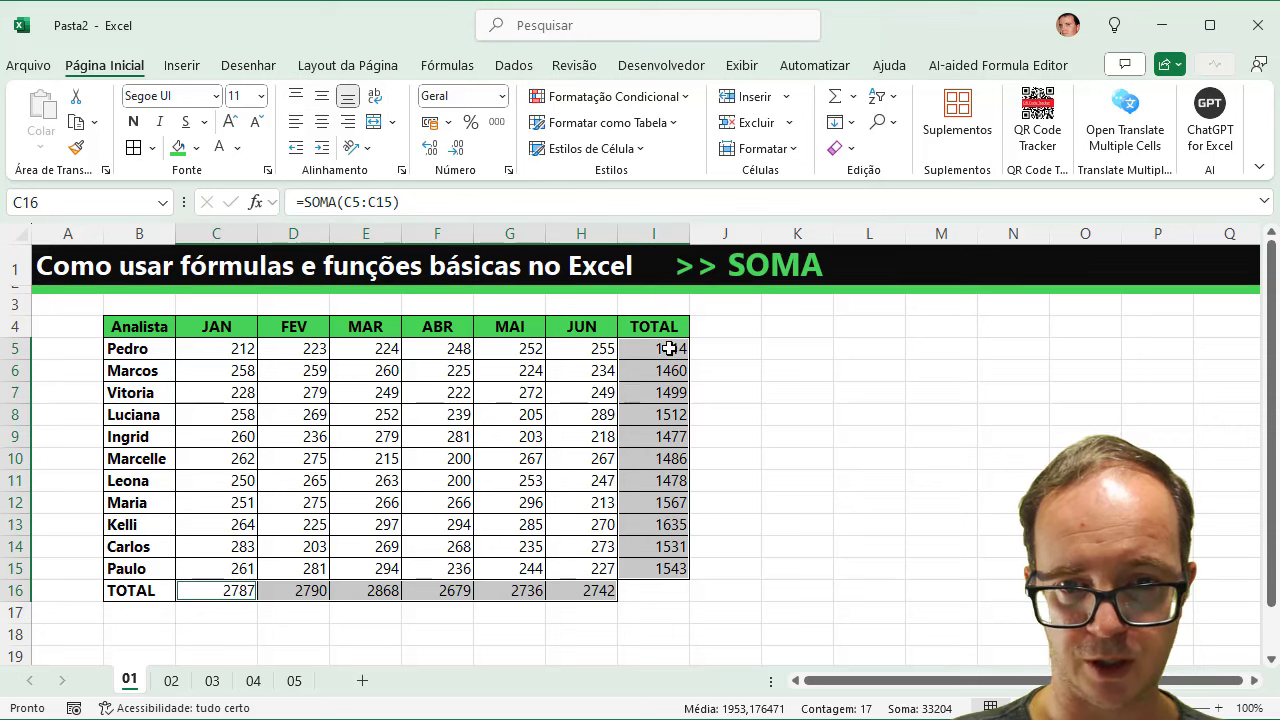
Rebuild the TOTAL column with =SOMA(C5:H5) filled down to I15, and clear the row 16 totals.
left_click_drag(665, 347, 688, 572)
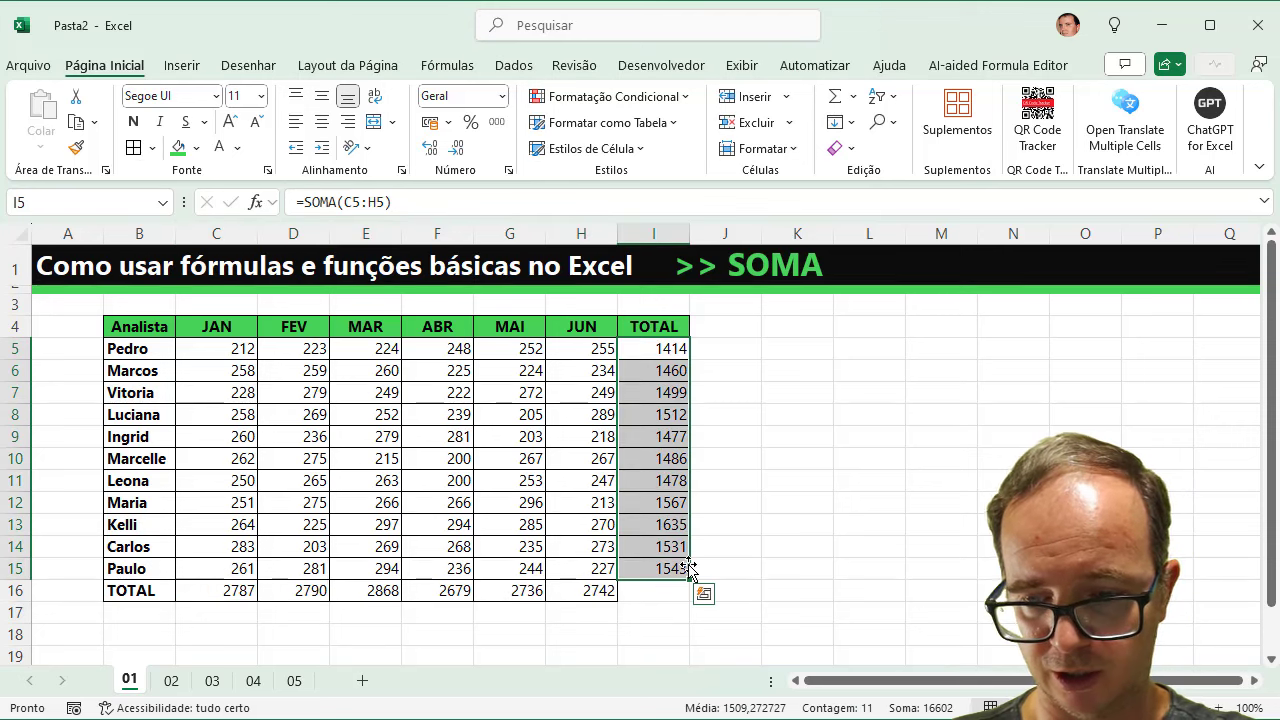
key("Delete")
left_click(662, 347)
type("=SO")
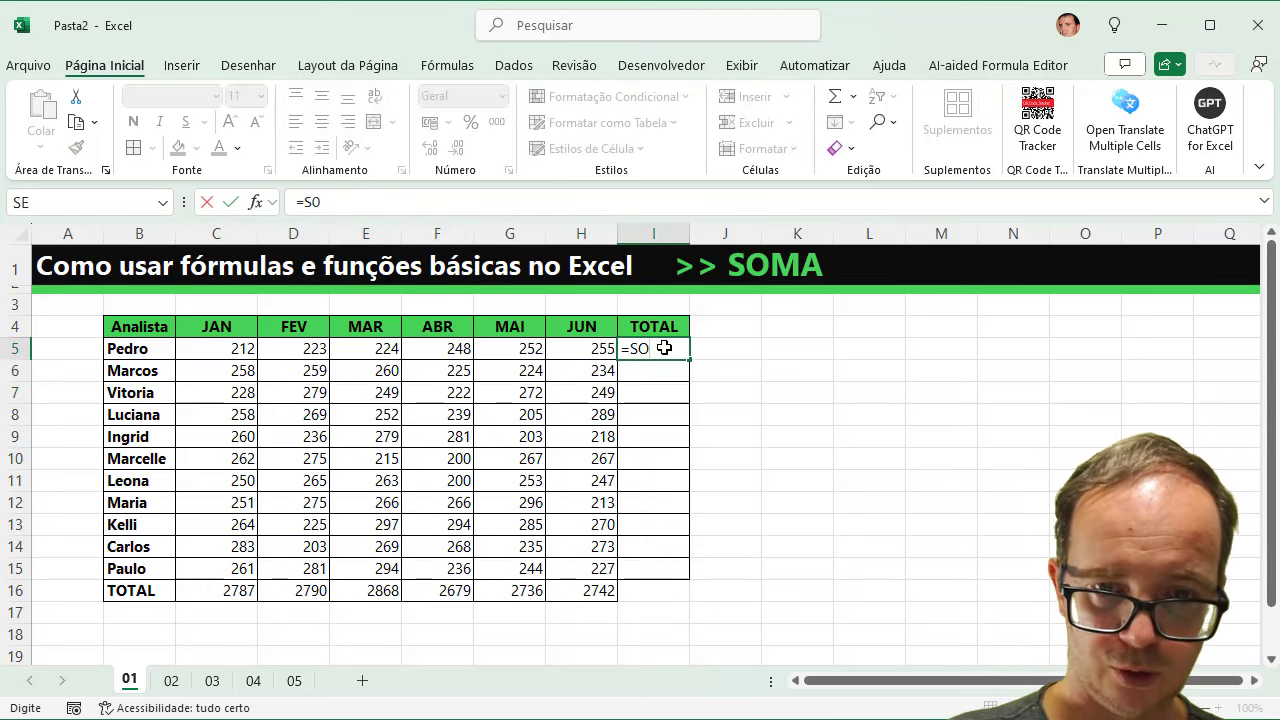
type("MA(")
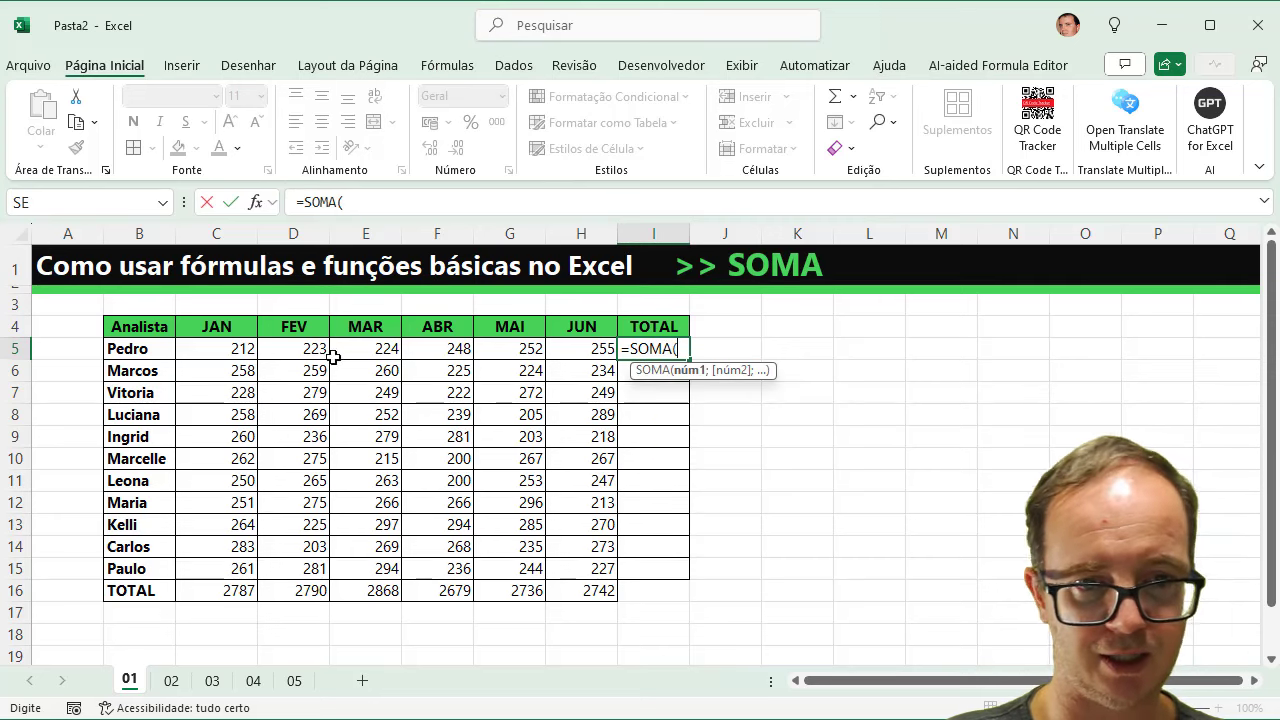
left_click_drag(222, 352, 549, 350)
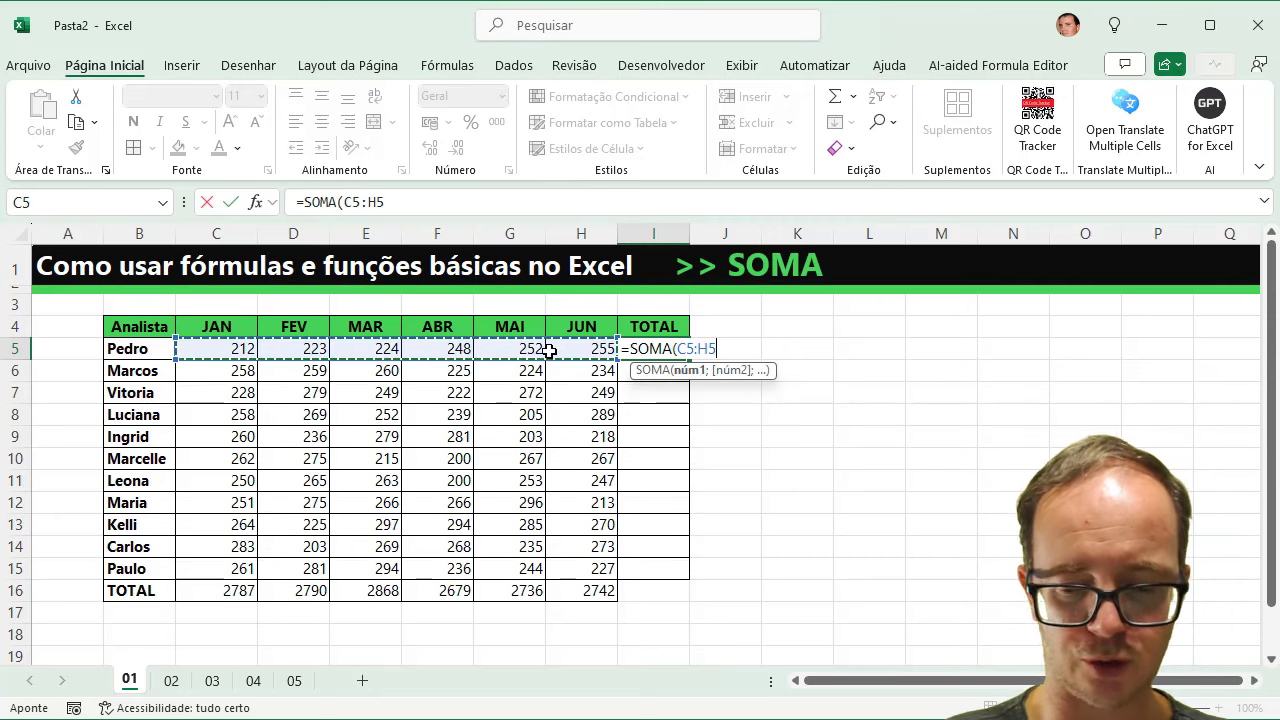
key("Return")
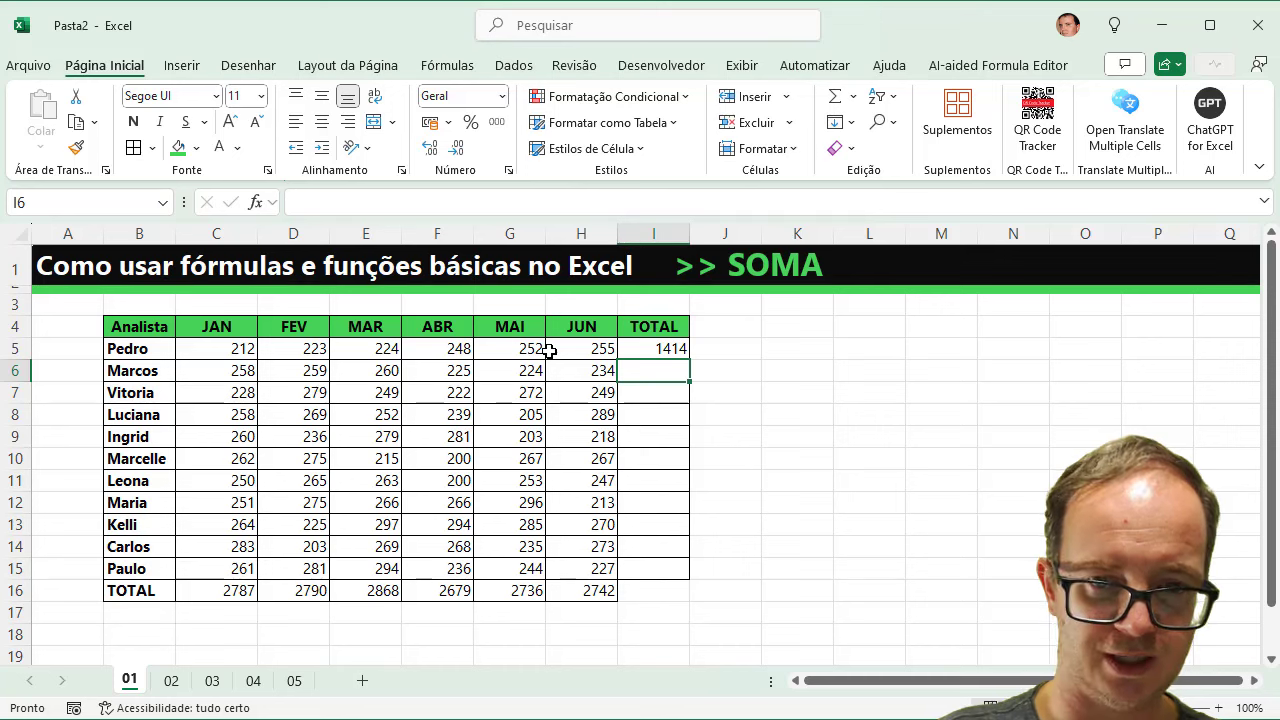
left_click(671, 348)
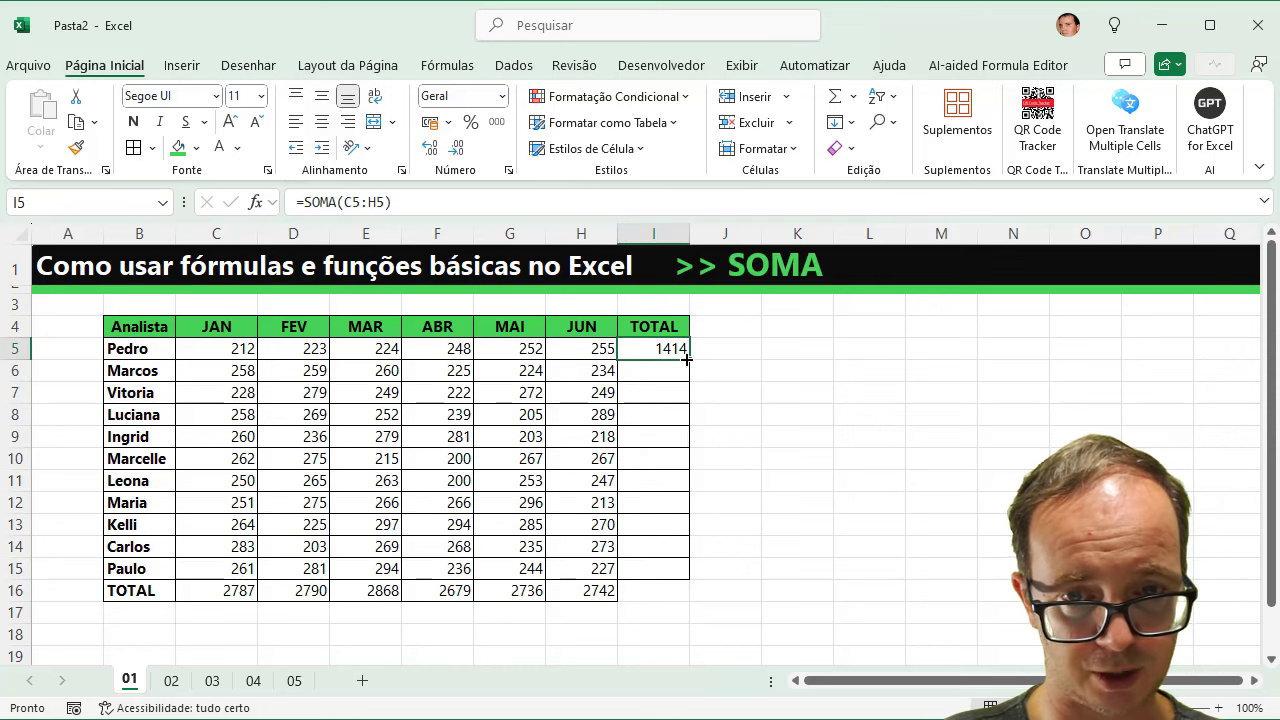
left_click_drag(688, 359, 667, 572)
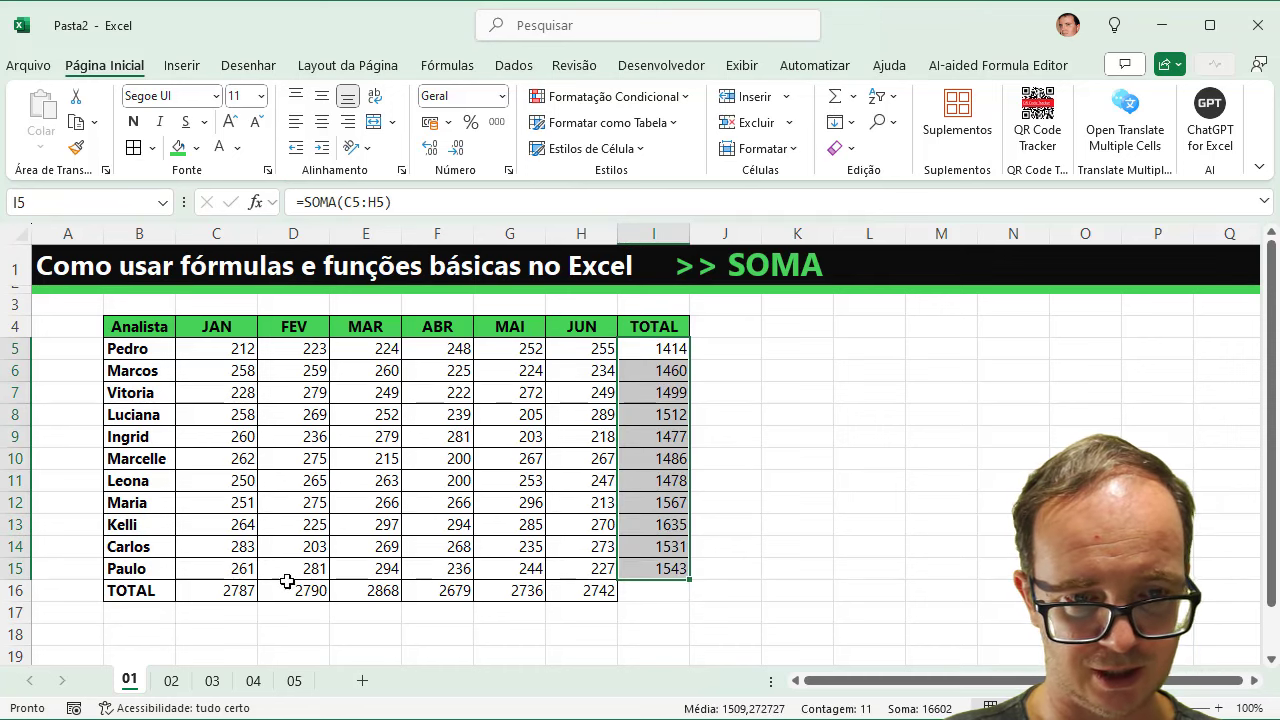
left_click_drag(243, 587, 601, 589)
key("Delete")
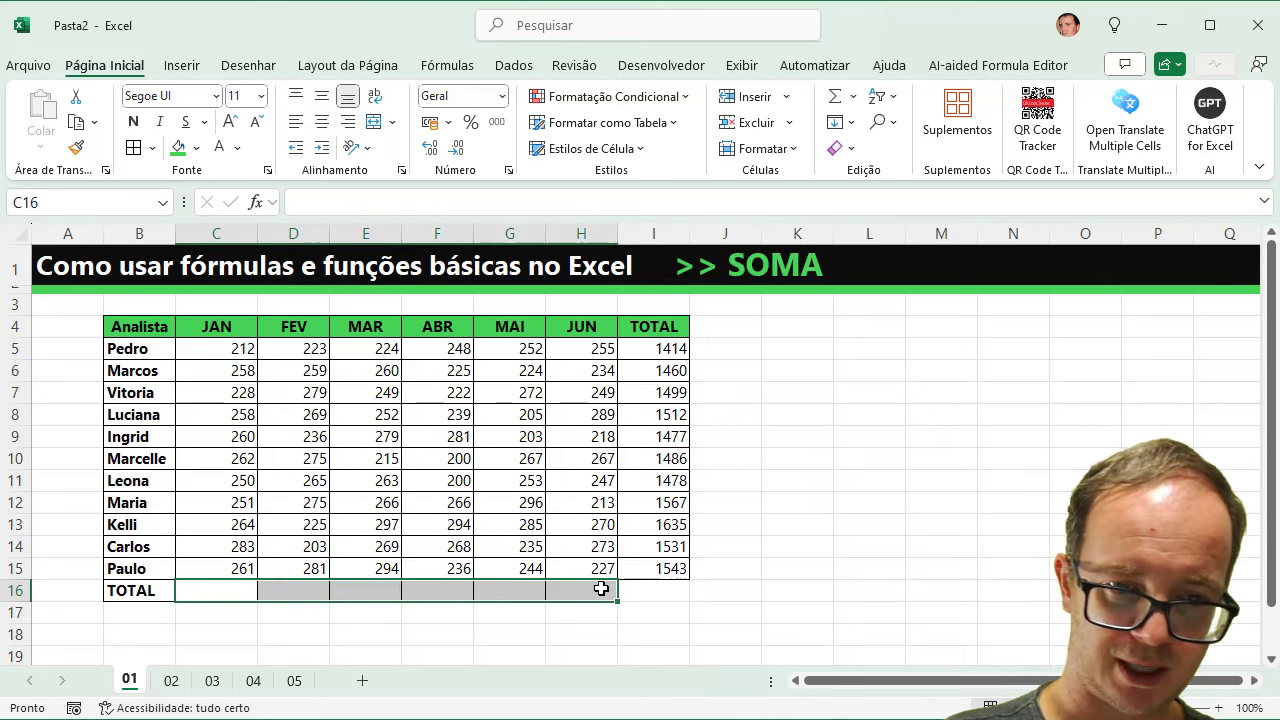
Enter =SOMA(C5:C15) in C16 and fill it across to H16 (2787 to 2742).
left_click(190, 590)
type("=SOMA")
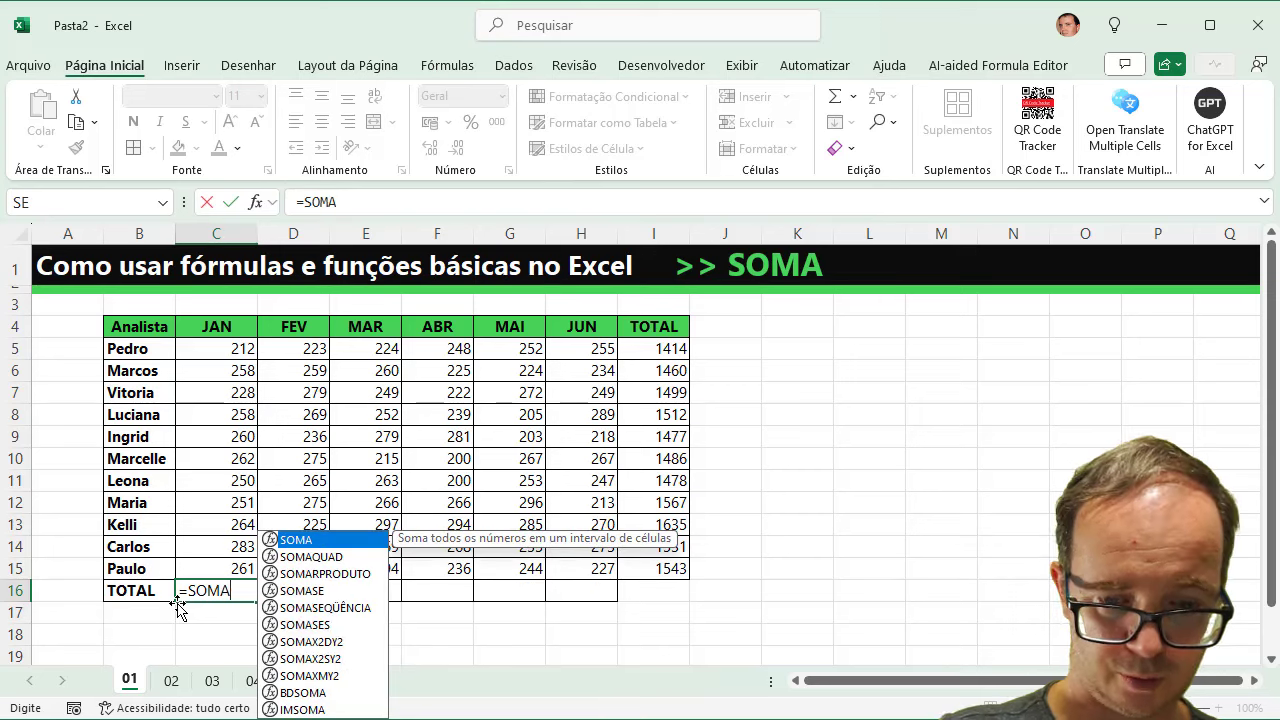
type("(")
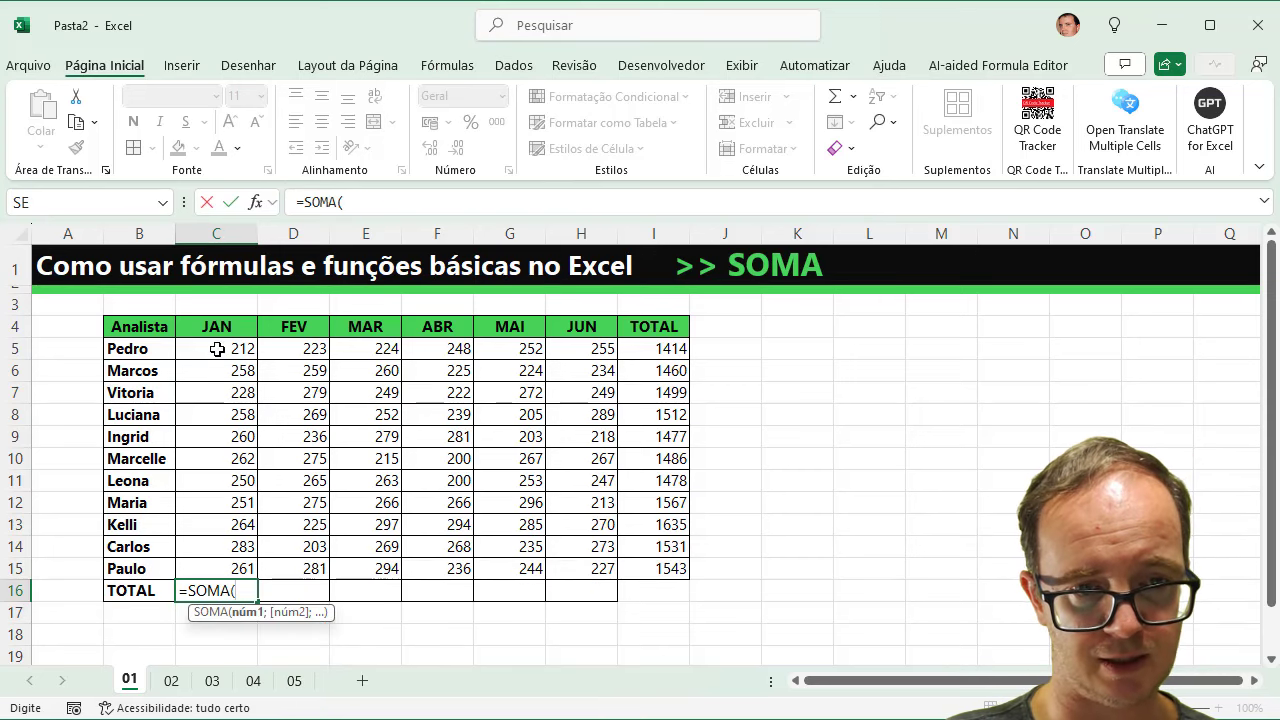
left_click_drag(217, 349, 241, 567)
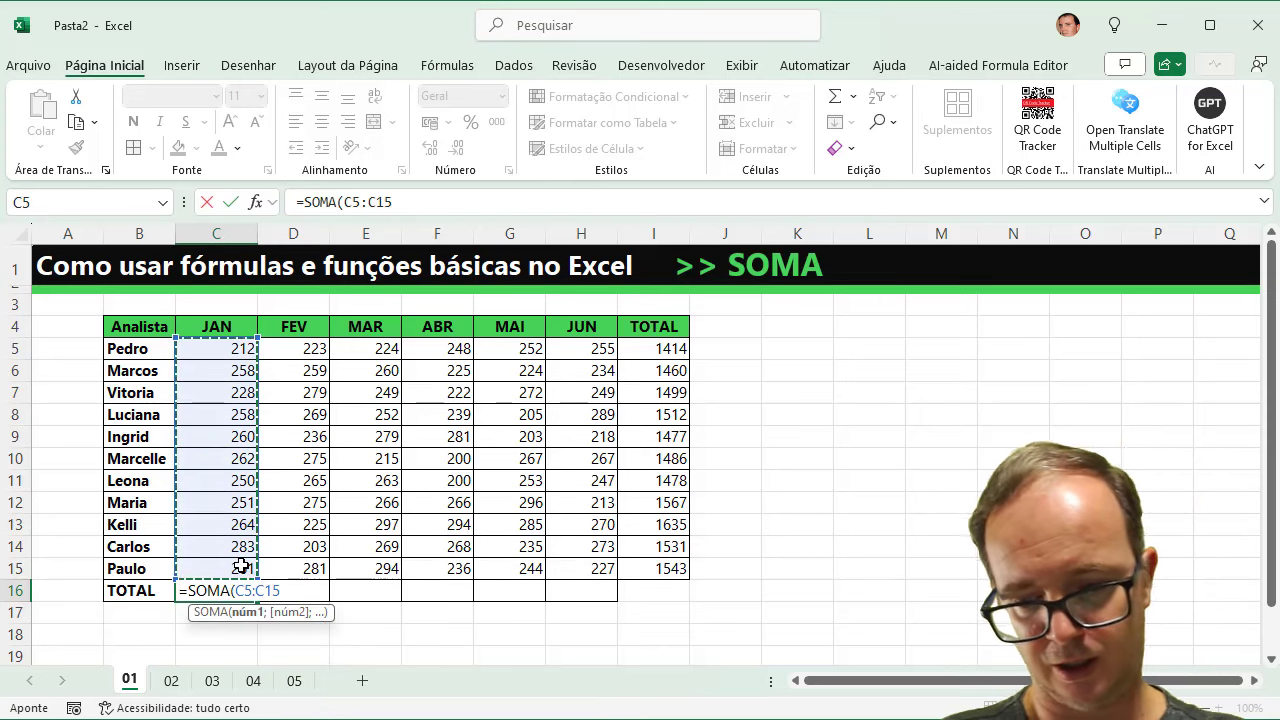
type(")")
key("Return")
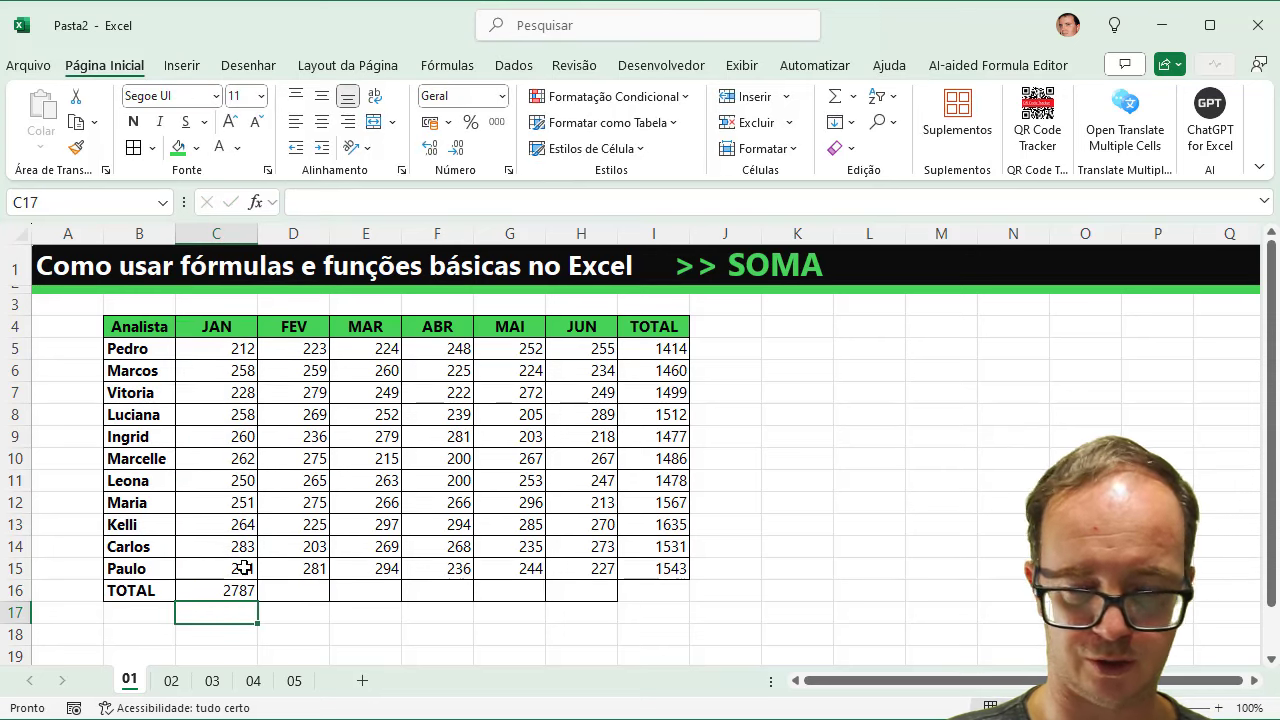
left_click(240, 590)
left_click_drag(258, 601, 644, 610)
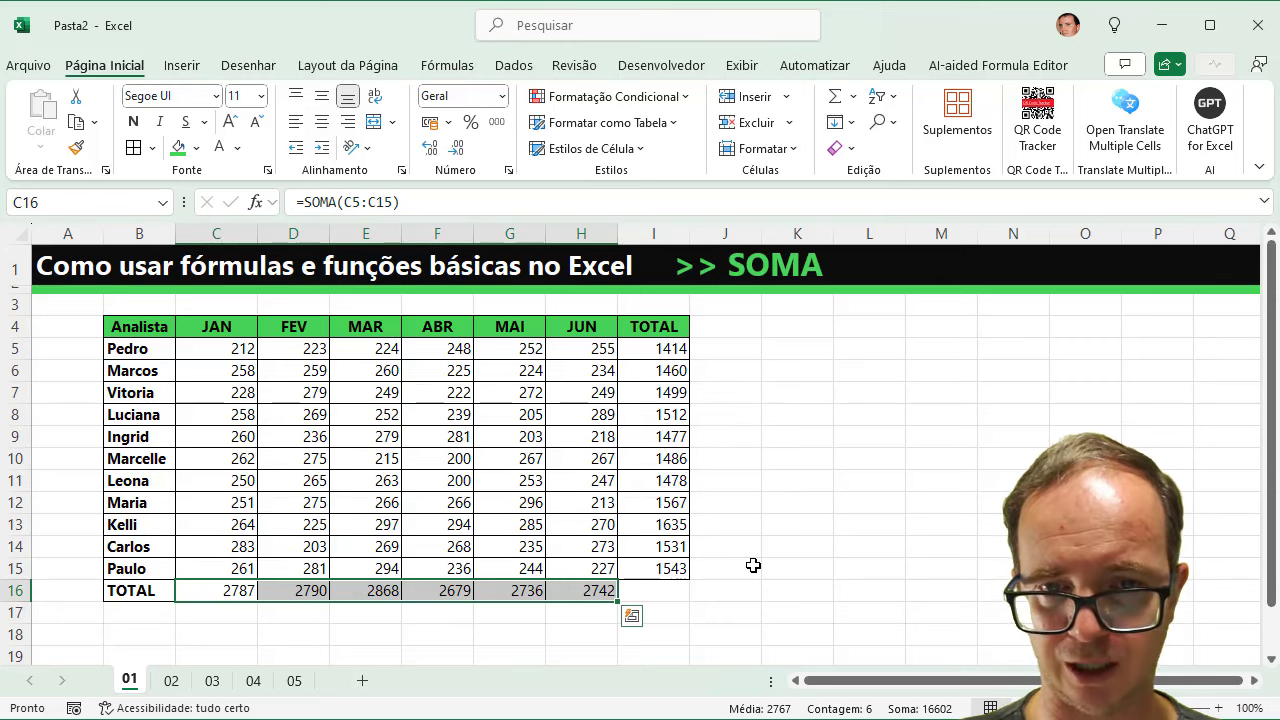
Switch to sheet 02, collapse the ribbon and zoom the sheet to 120%.
left_click(160, 684)
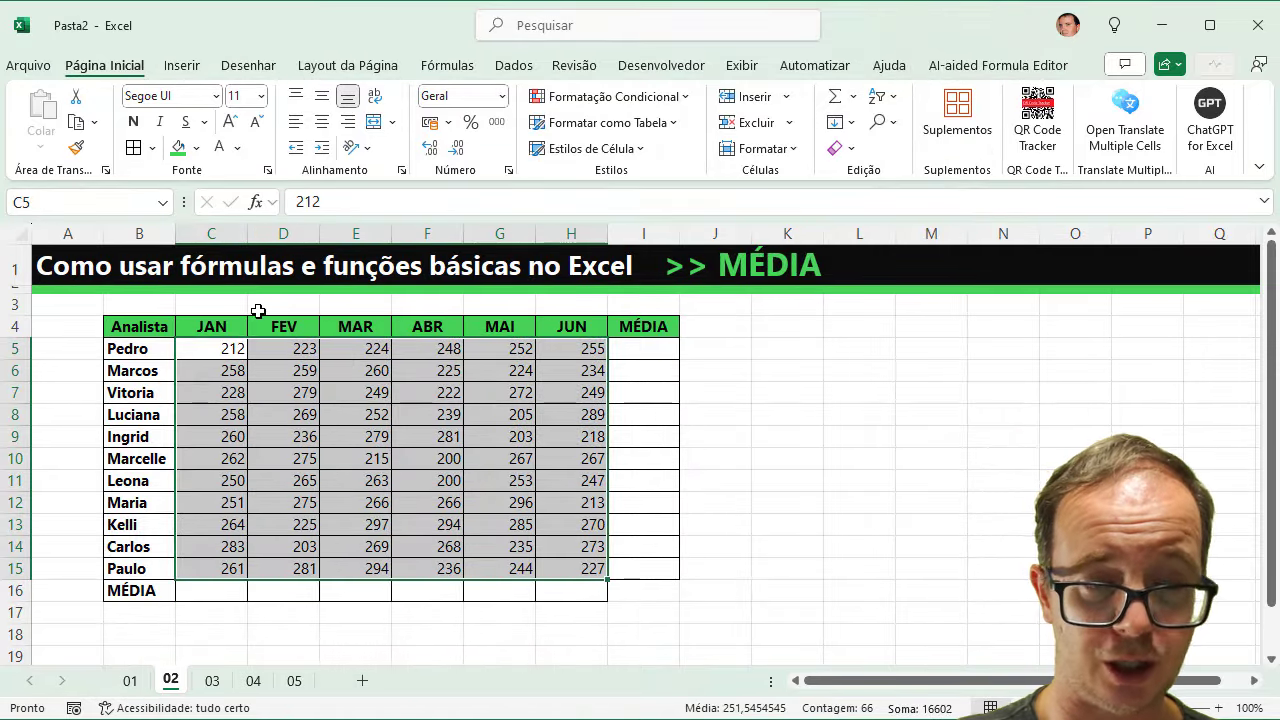
double_click(128, 76)
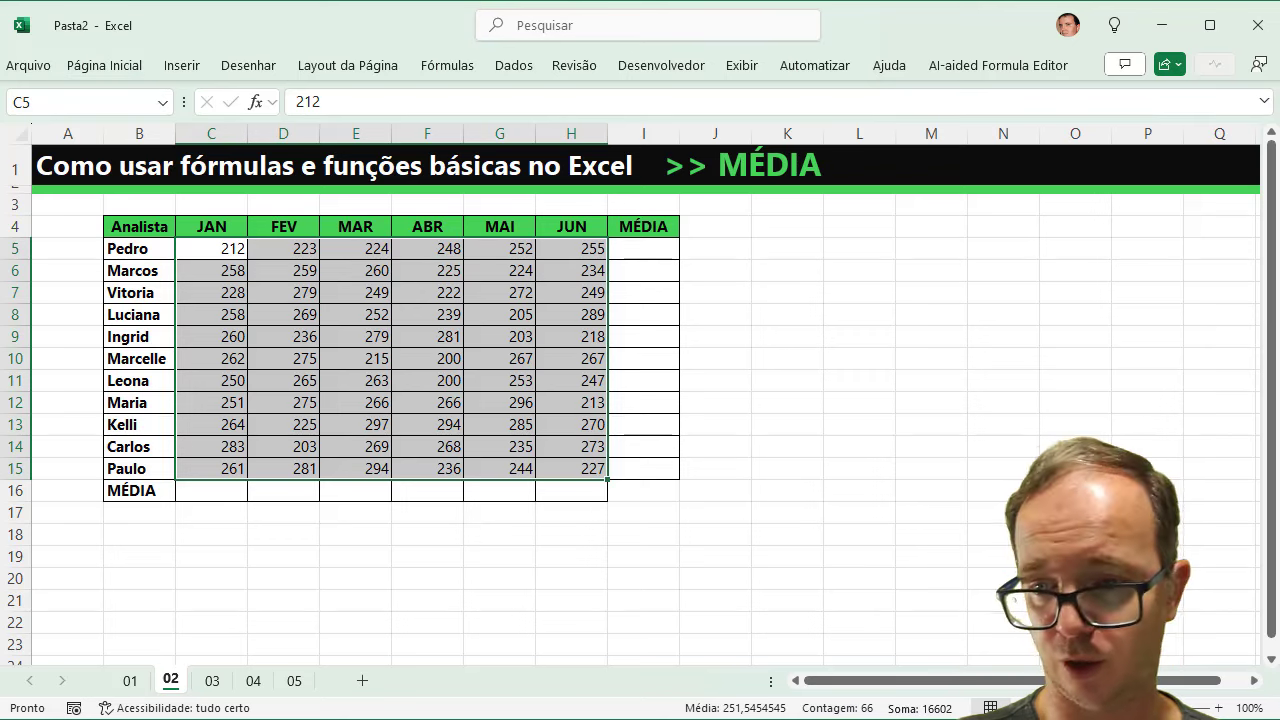
left_click(1218, 707)
left_click(1218, 707)
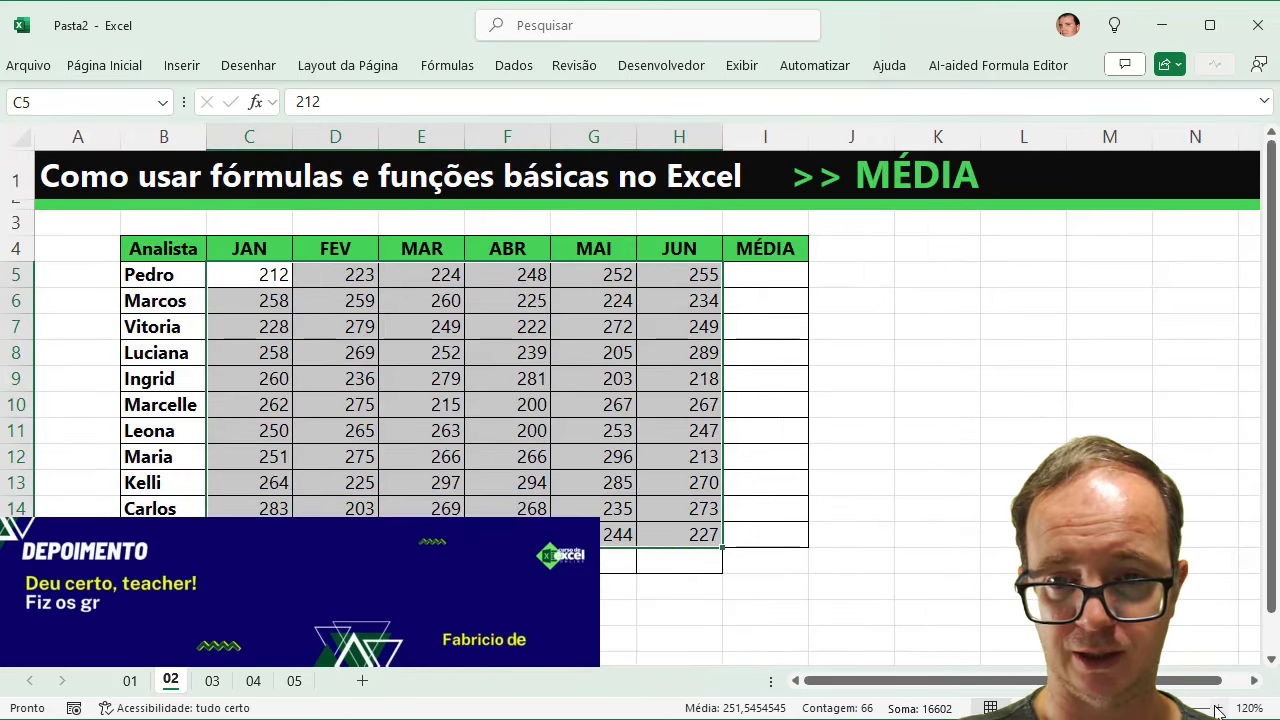
Enter =MÉDIA(C5:H5) in I5 and fill it down to I15 (235,667 to 257,167).
left_click(760, 275)
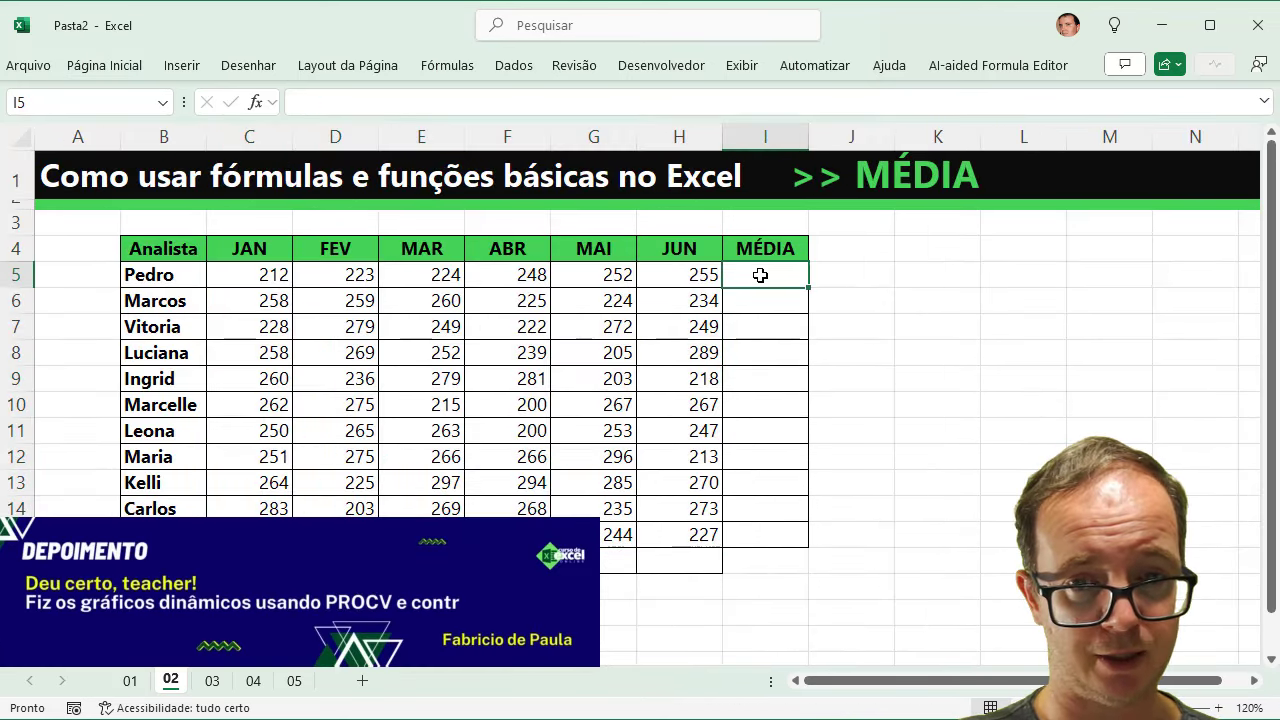
type("=MÉDI")
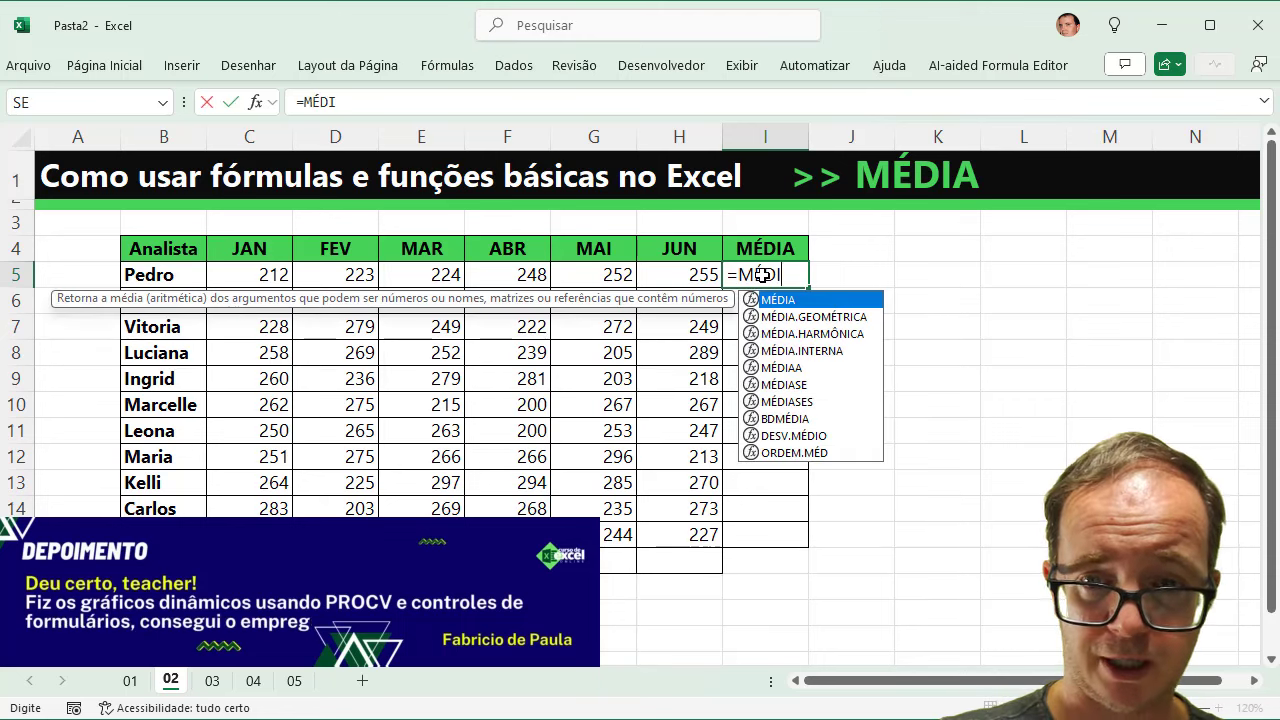
type("A(")
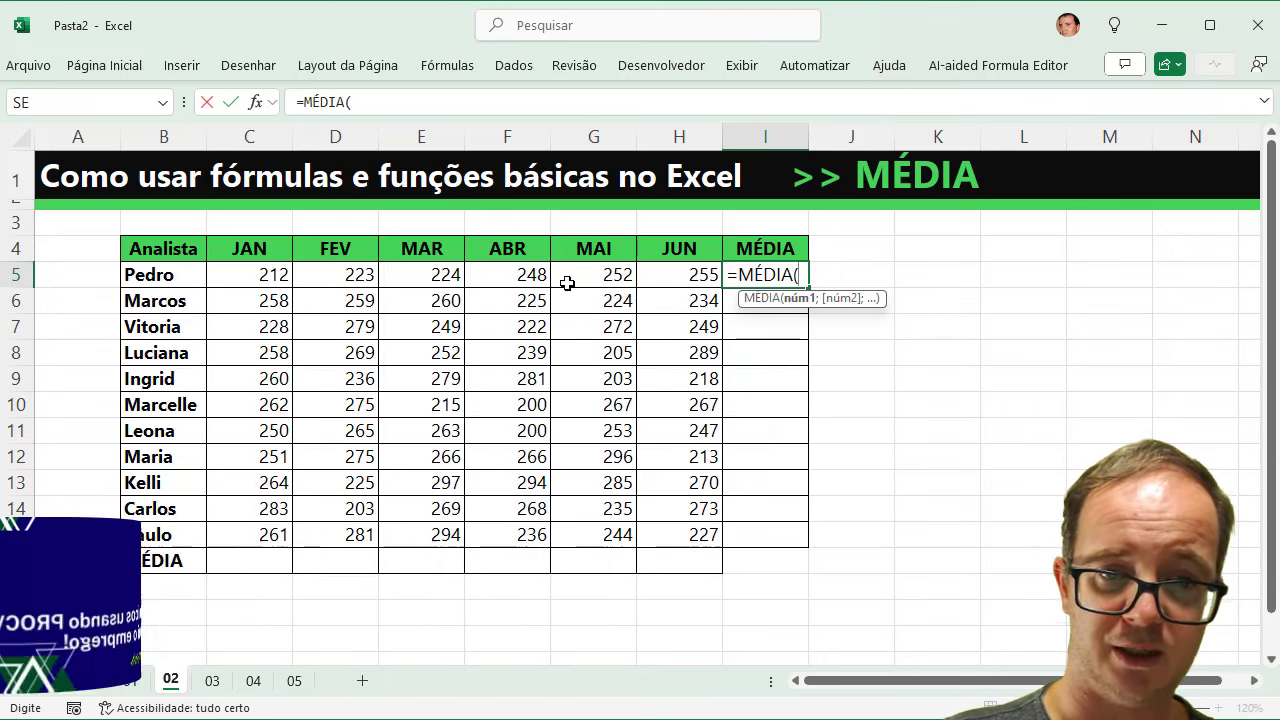
left_click(289, 276)
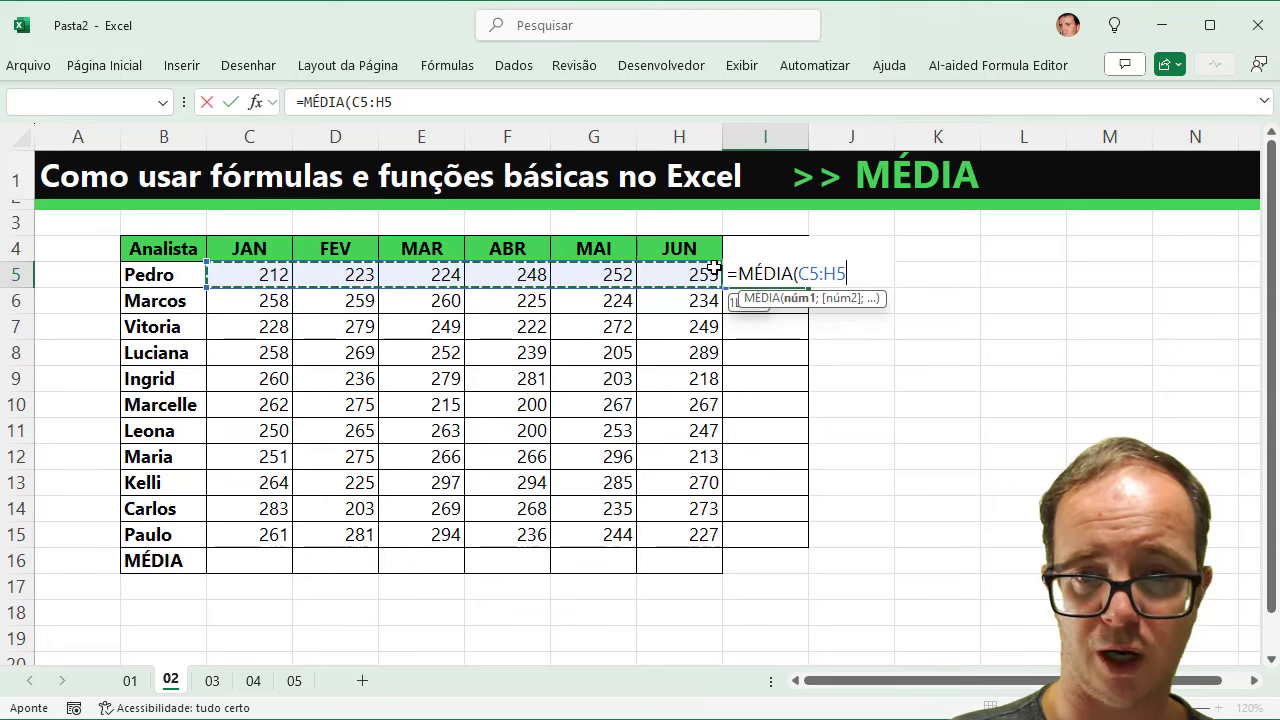
left_click_drag(735, 265, 713, 270)
type(")")
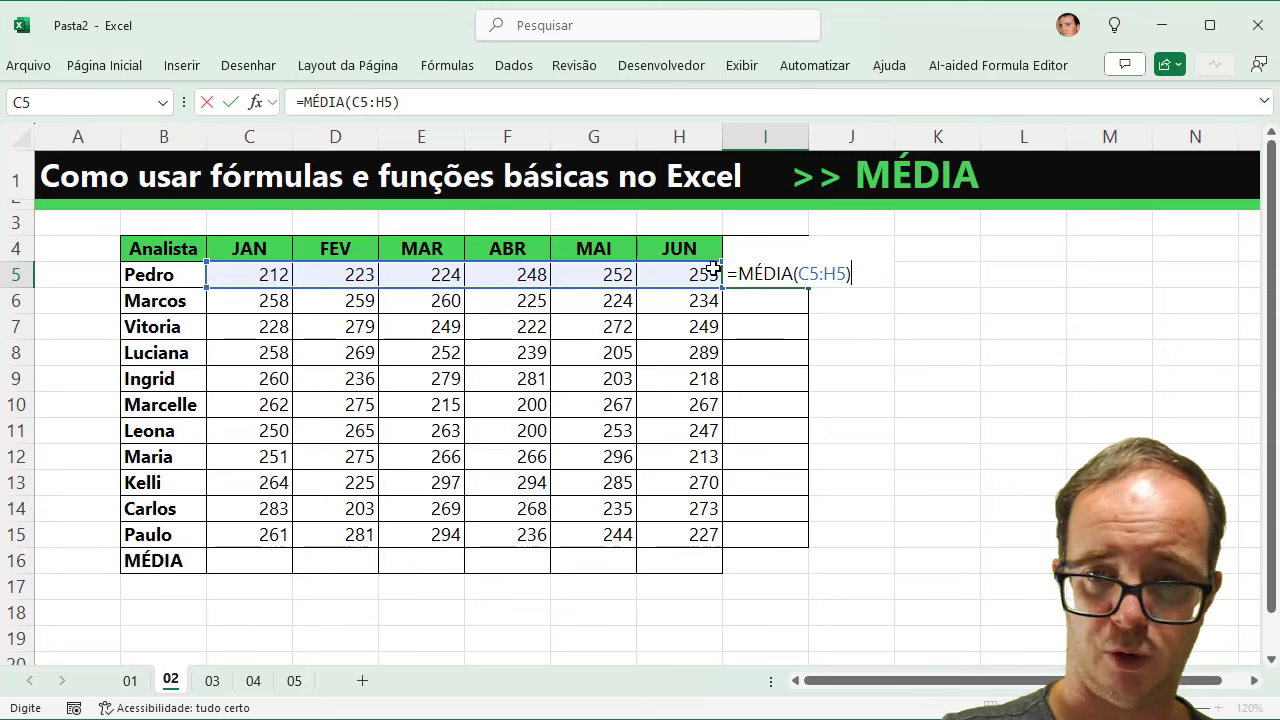
key("Return")
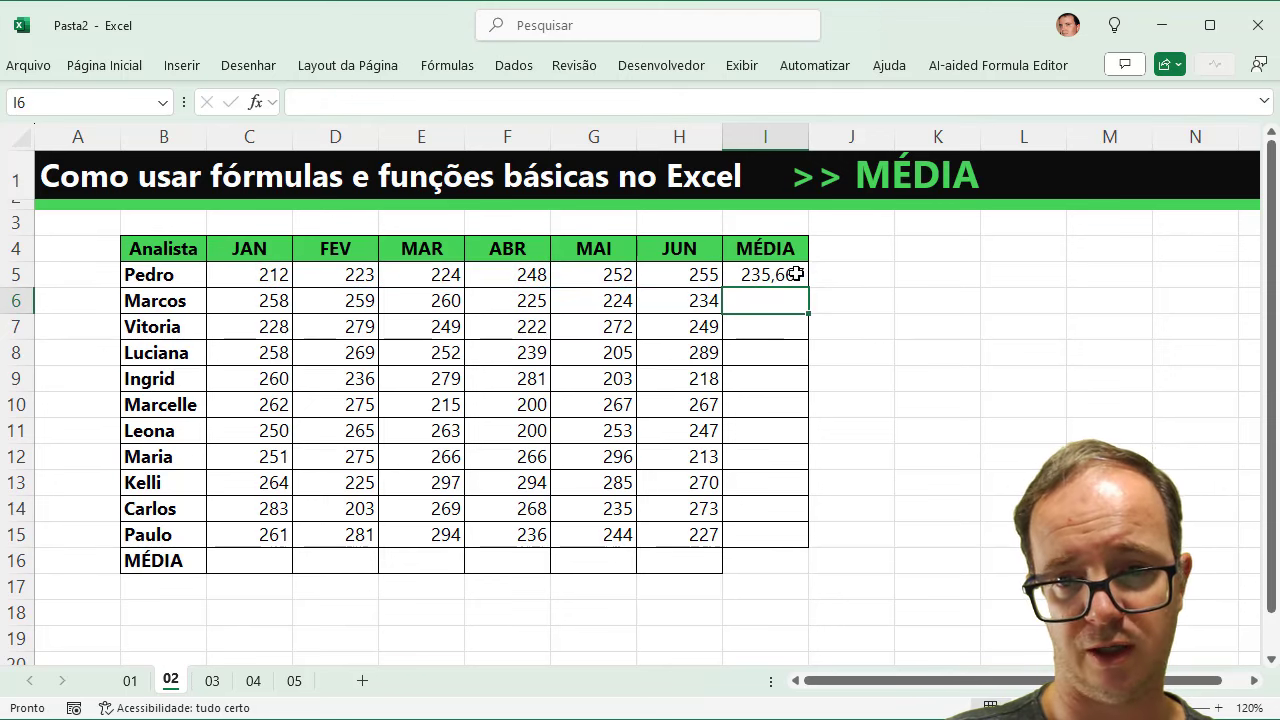
left_click(795, 274)
left_click_drag(808, 287, 809, 557)
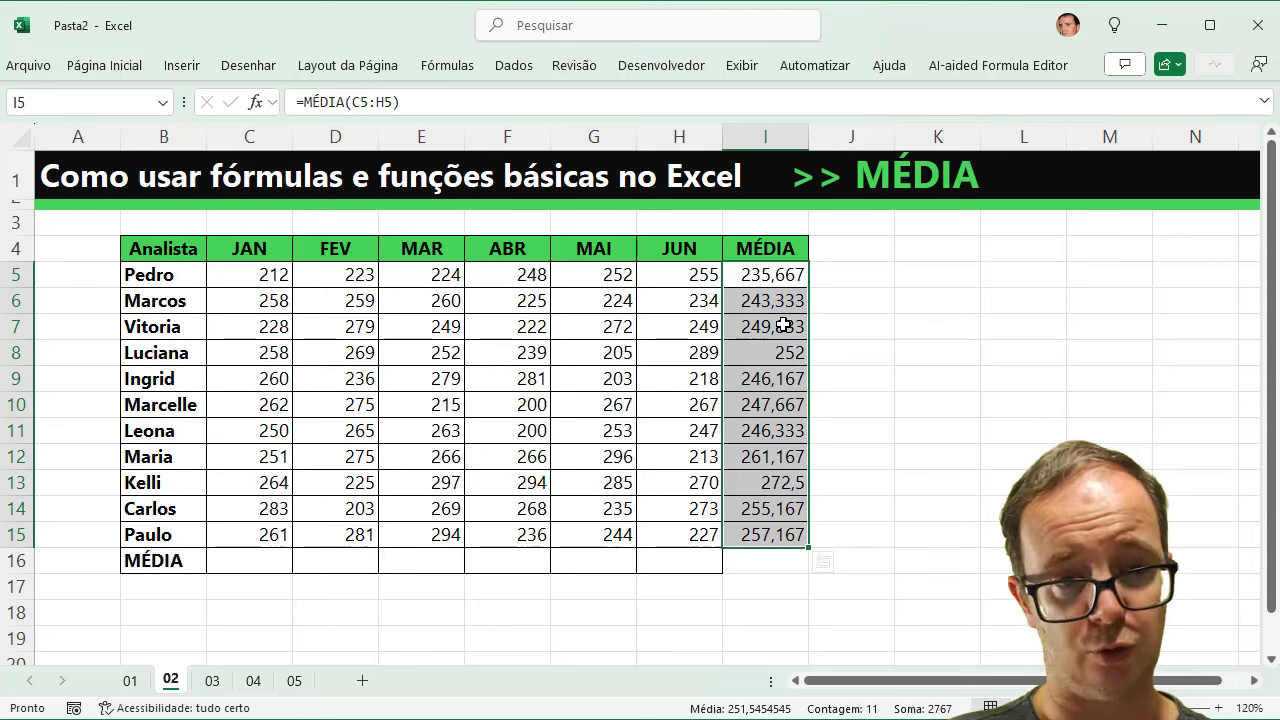
Round the MÉDIA averages to whole numbers (236 to 257).
left_click(140, 66)
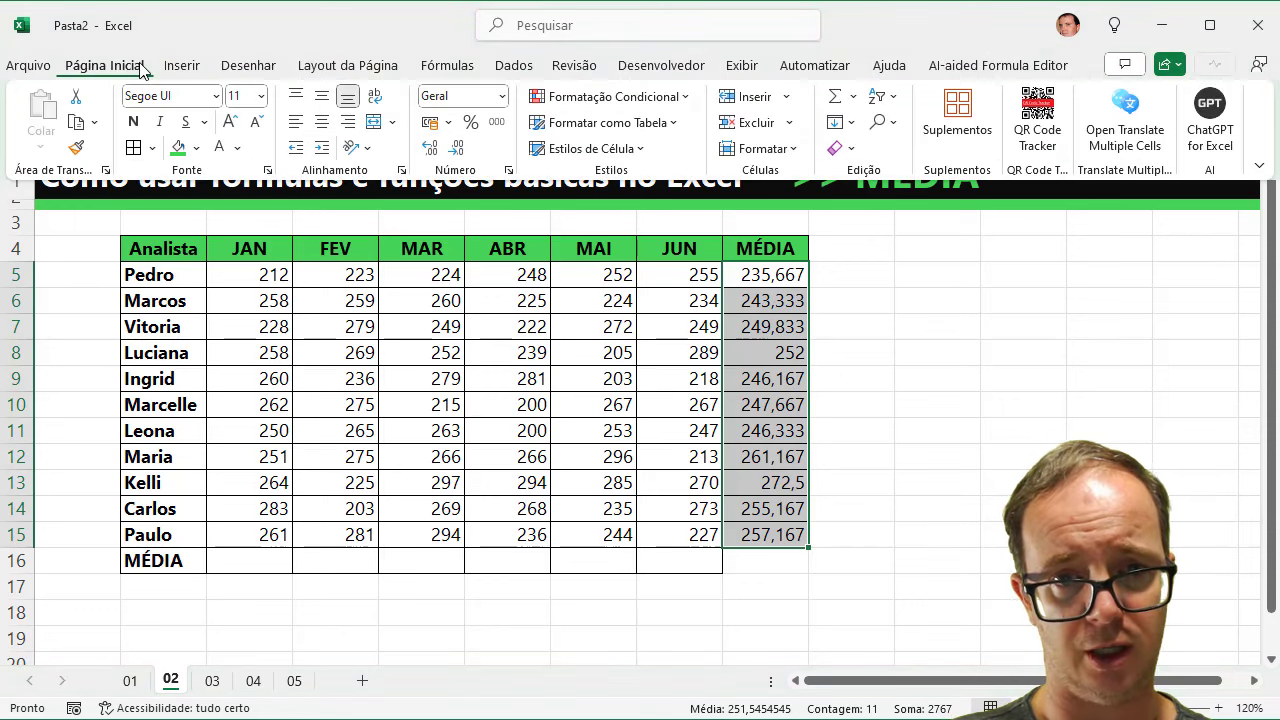
left_click(439, 150)
left_click(455, 150)
left_click(455, 150)
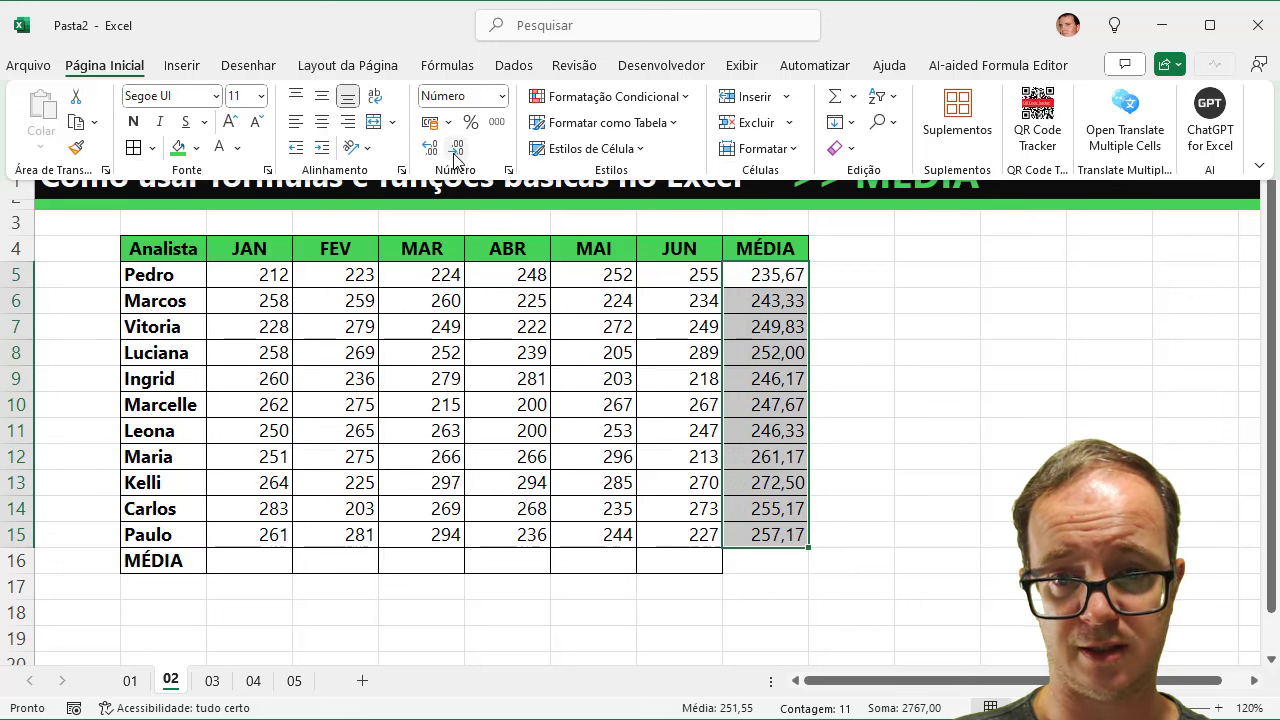
left_click(455, 150)
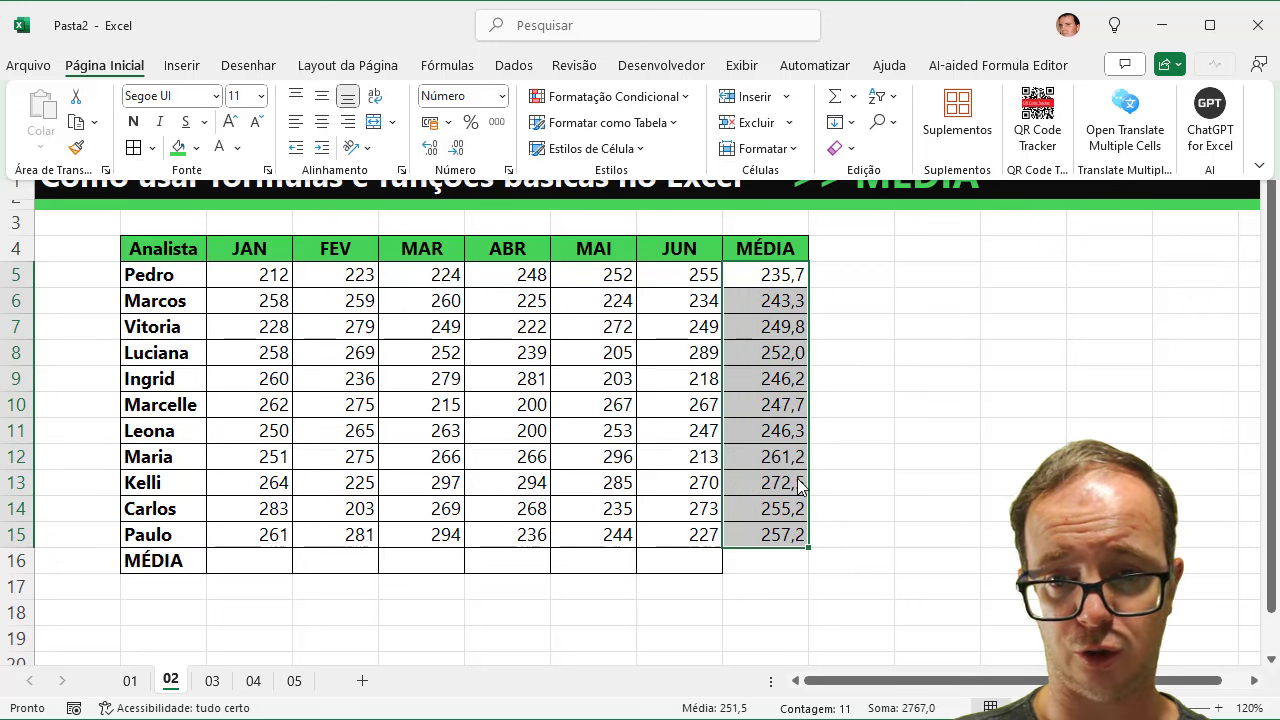
left_click(458, 150)
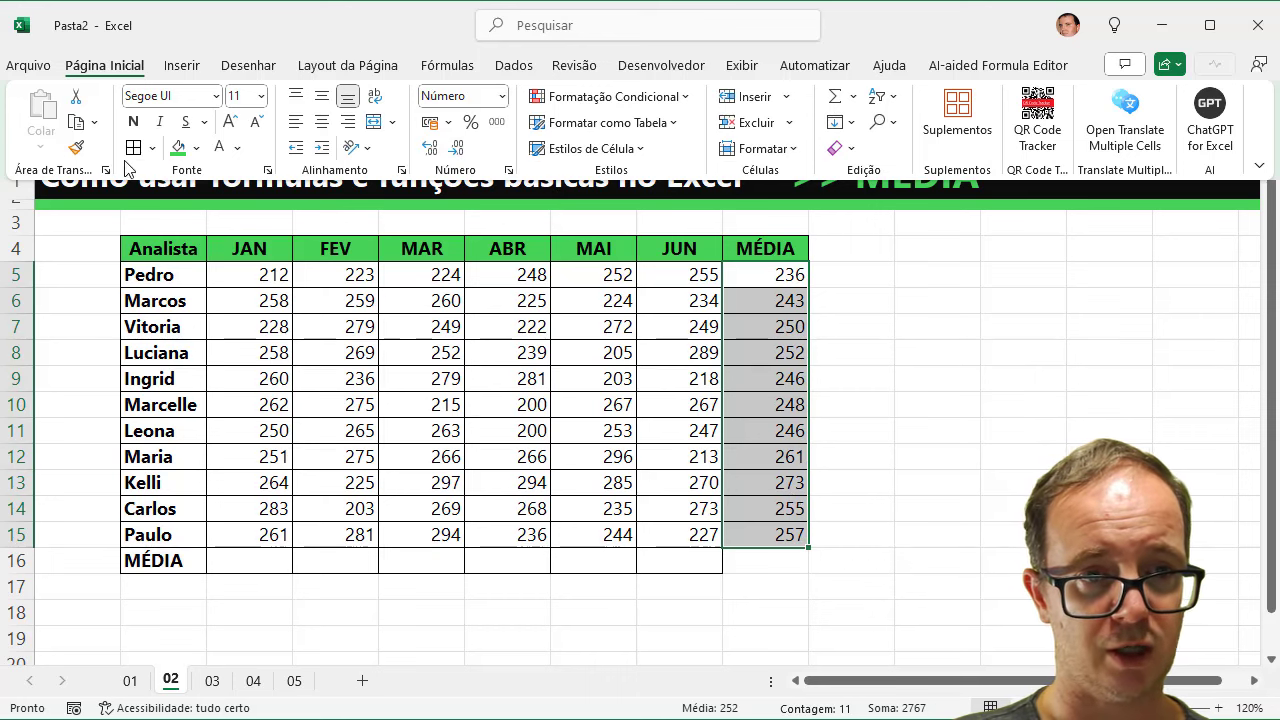
Make the MÉDIA averages bold and centred.
left_click(134, 121)
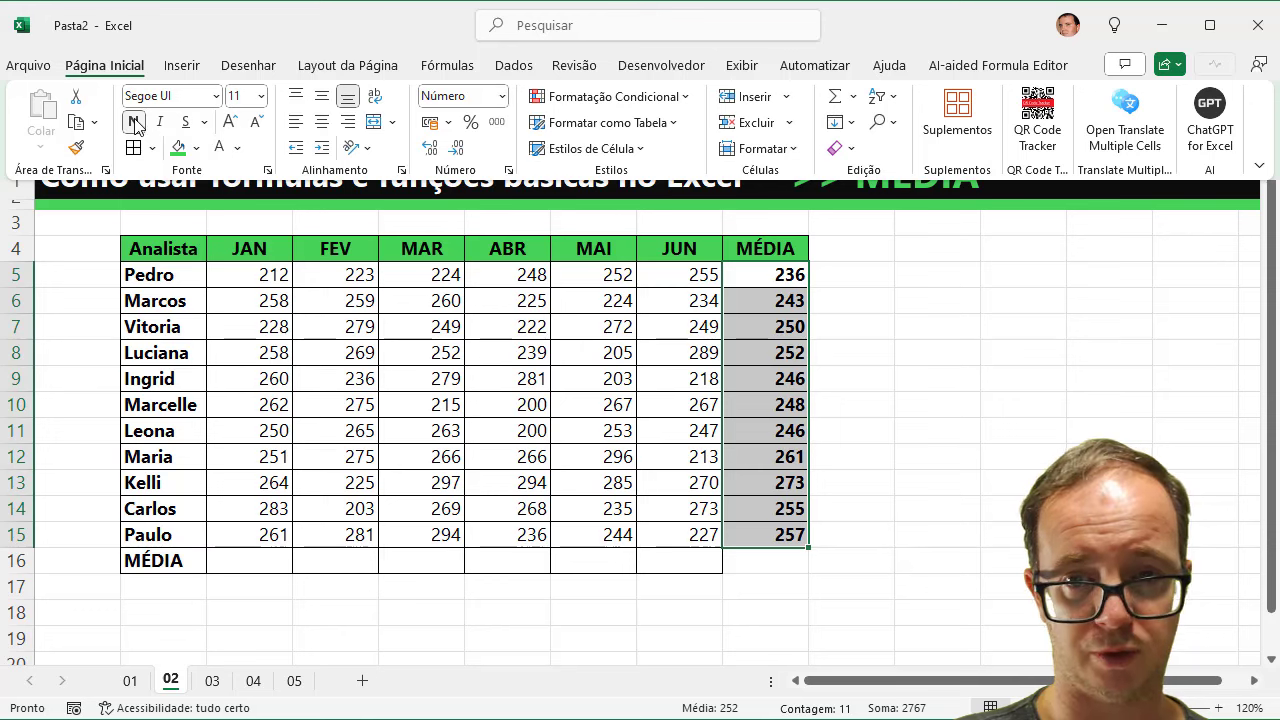
left_click(321, 121)
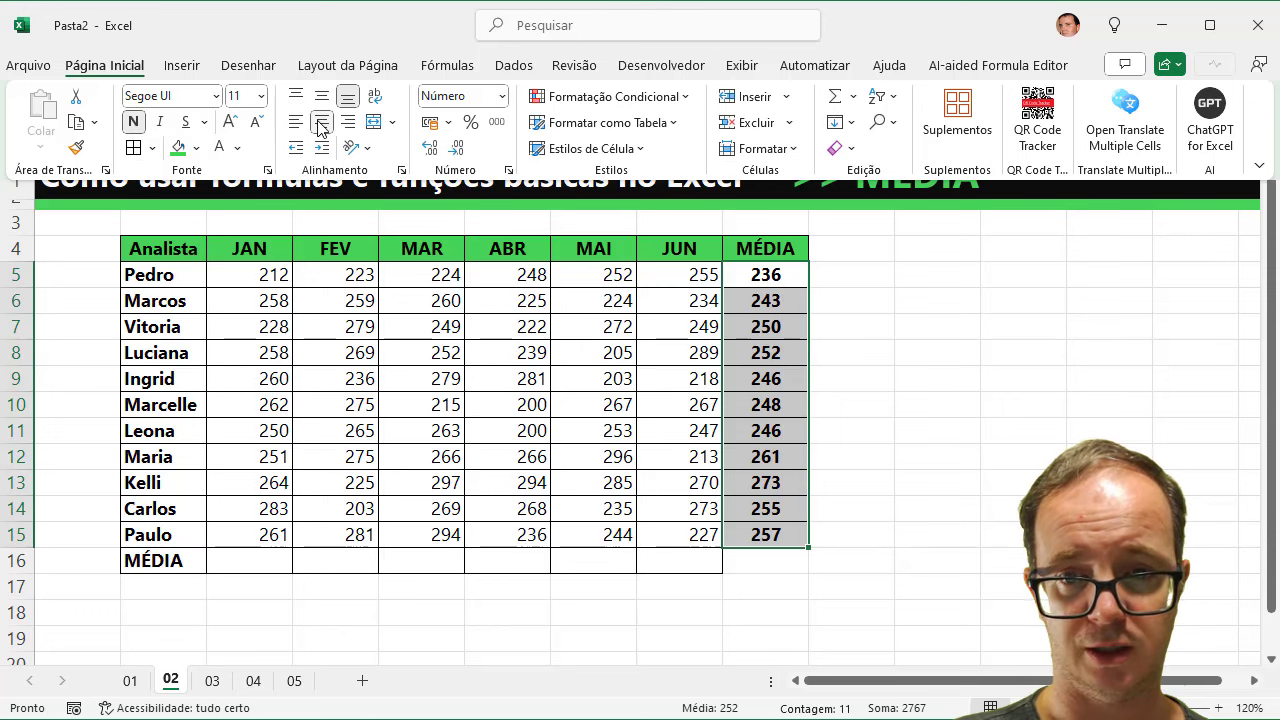
left_click(257, 558)
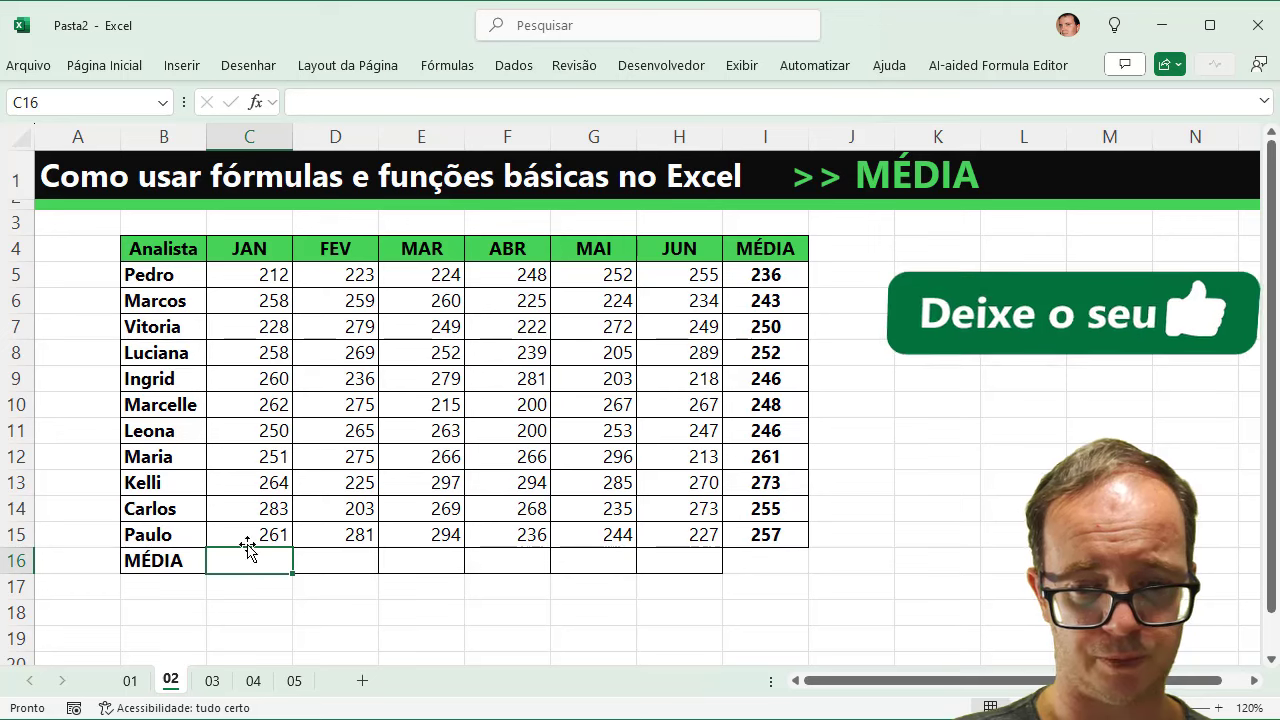
type("=MÉDIA")
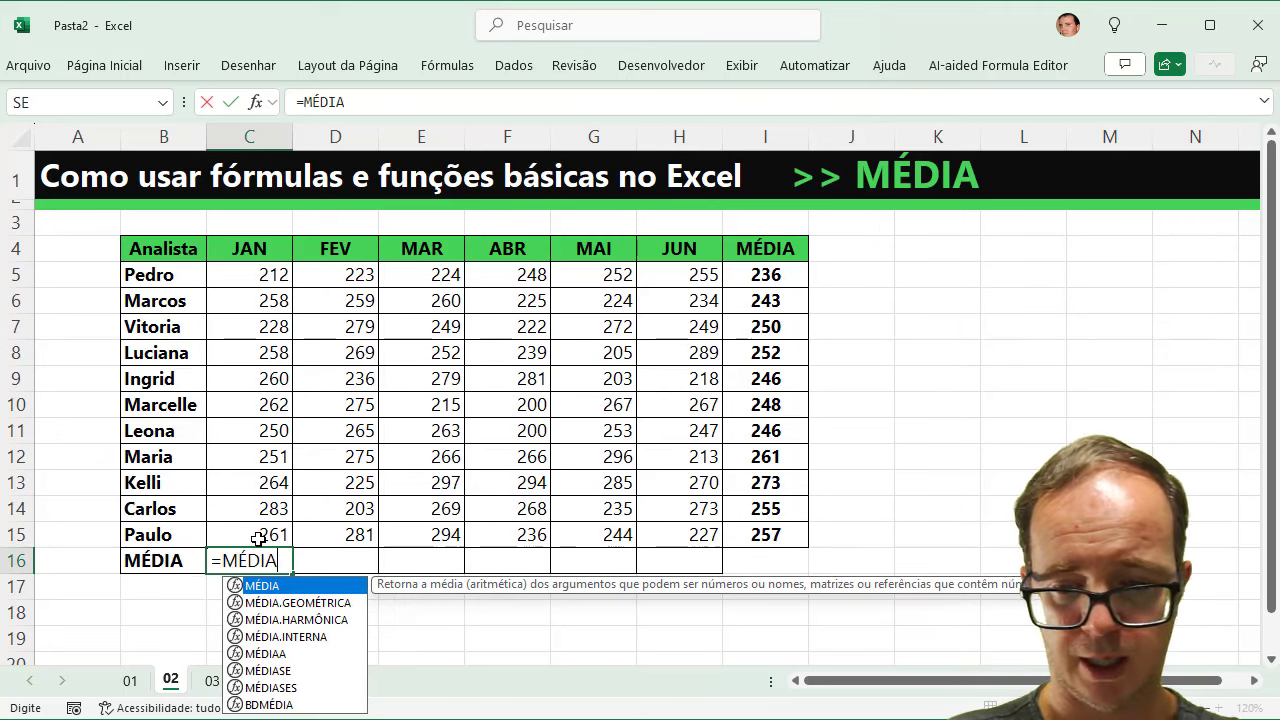
type("(")
left_click_drag(258, 540, 281, 279)
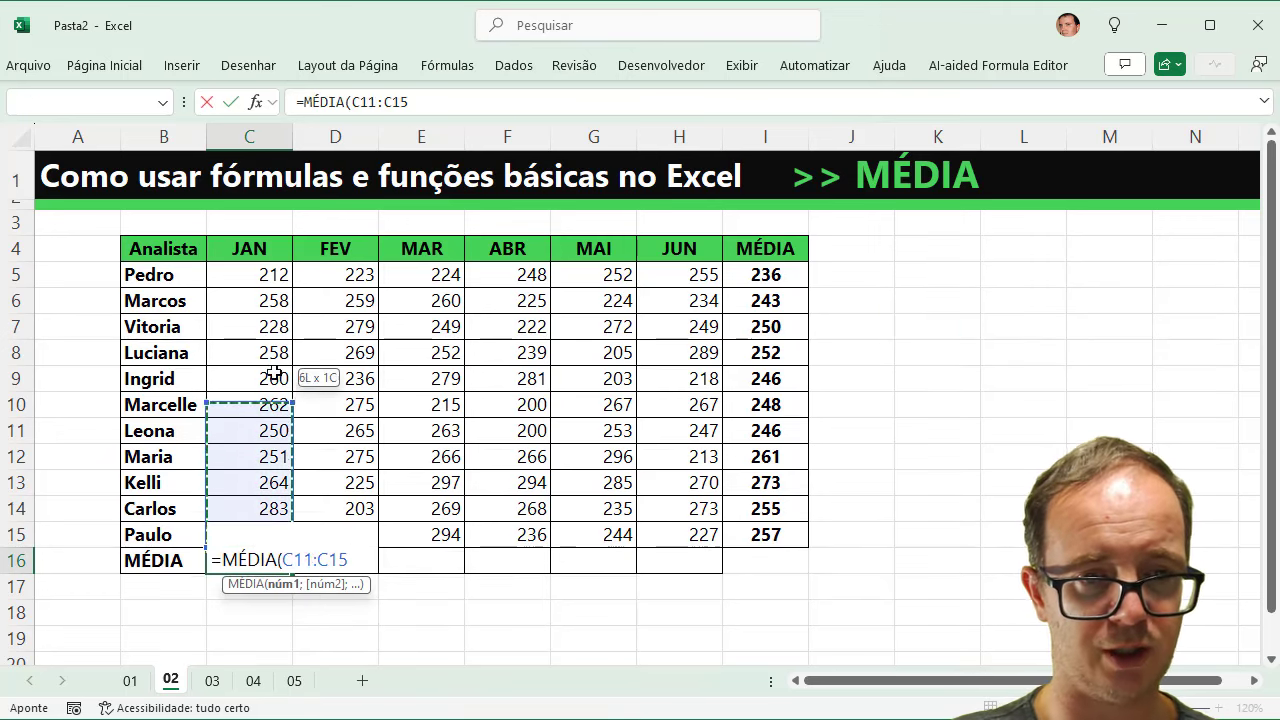
type(")")
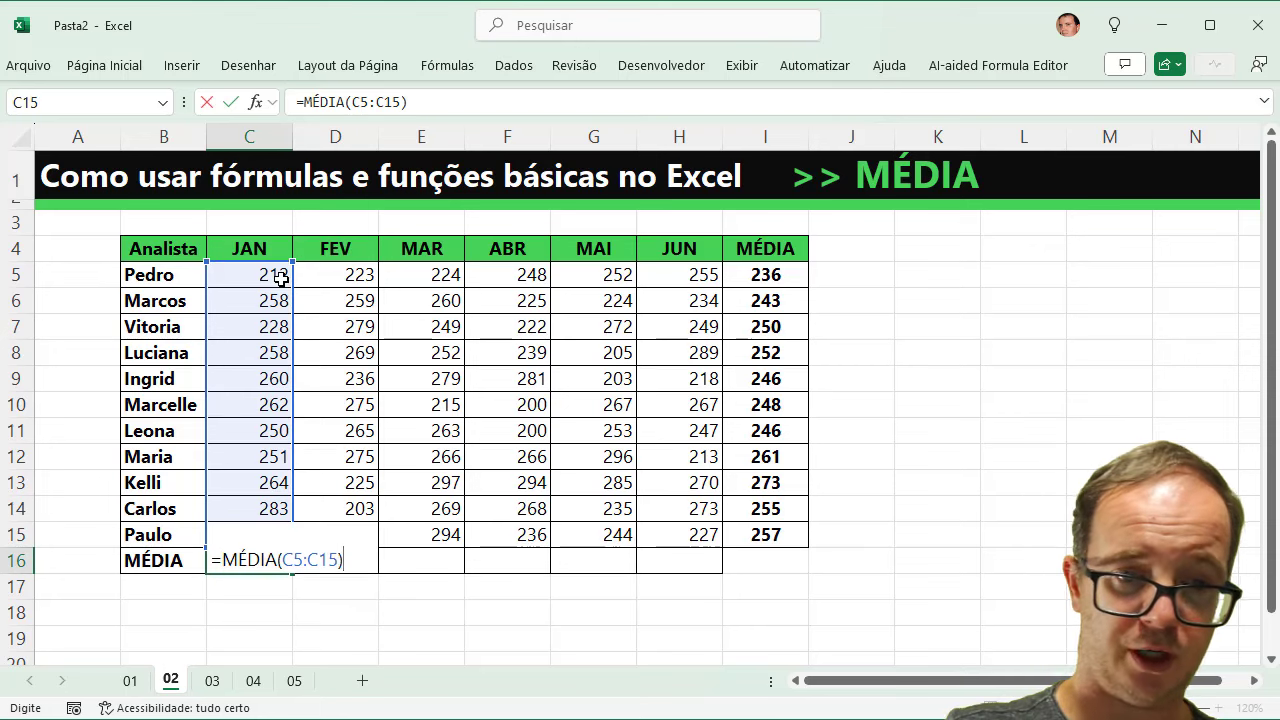
key("Return")
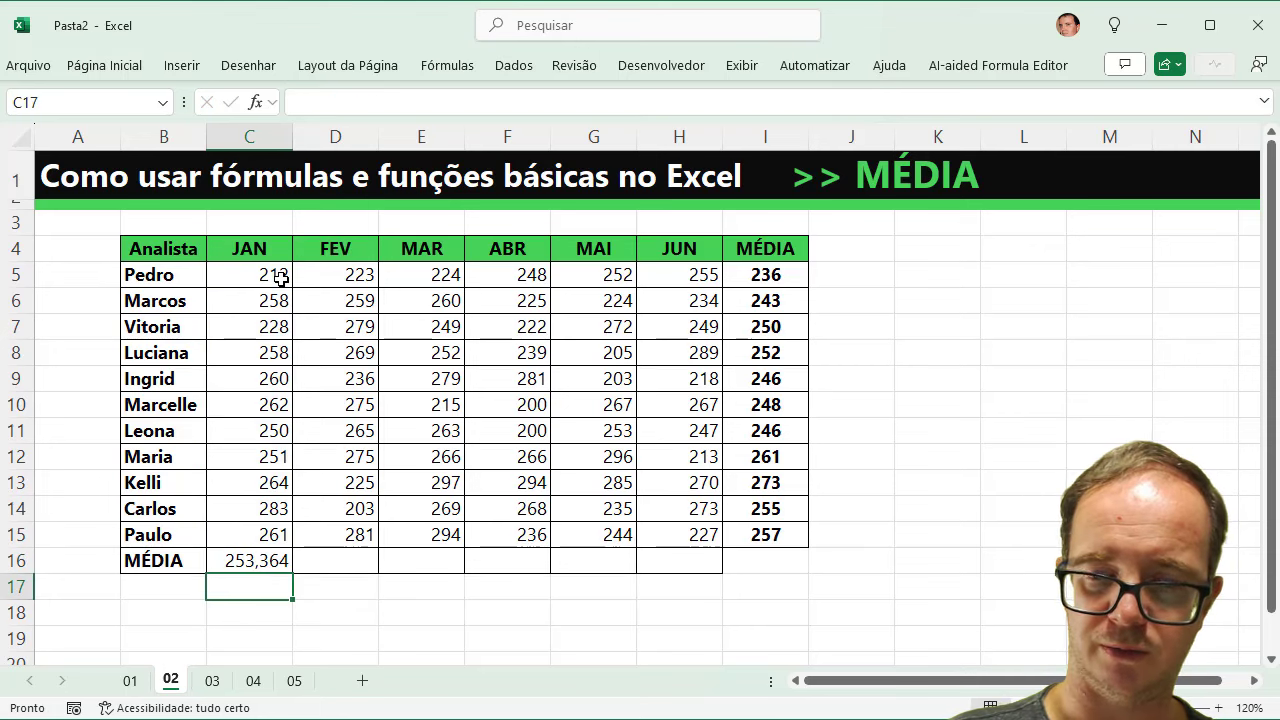
left_click(270, 562)
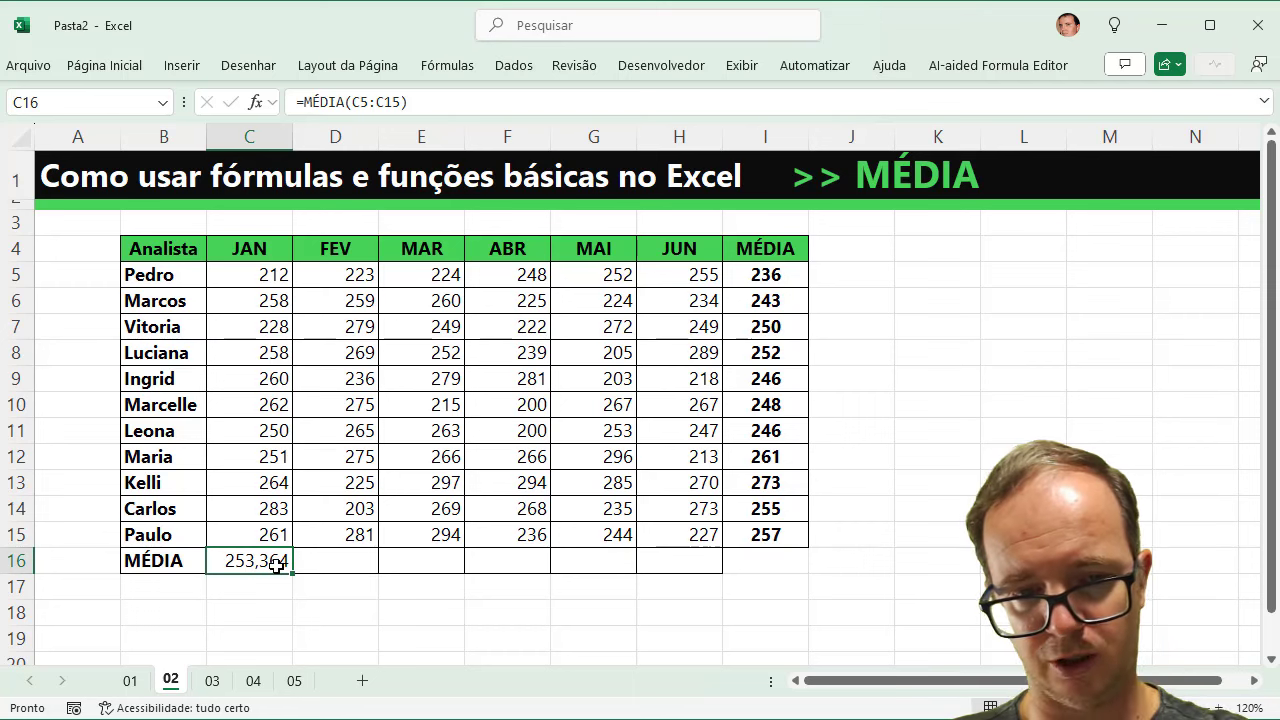
key("Delete")
Fill C16:H16 with each month's average using AutoSum > Média.
left_click_drag(270, 558, 676, 554)
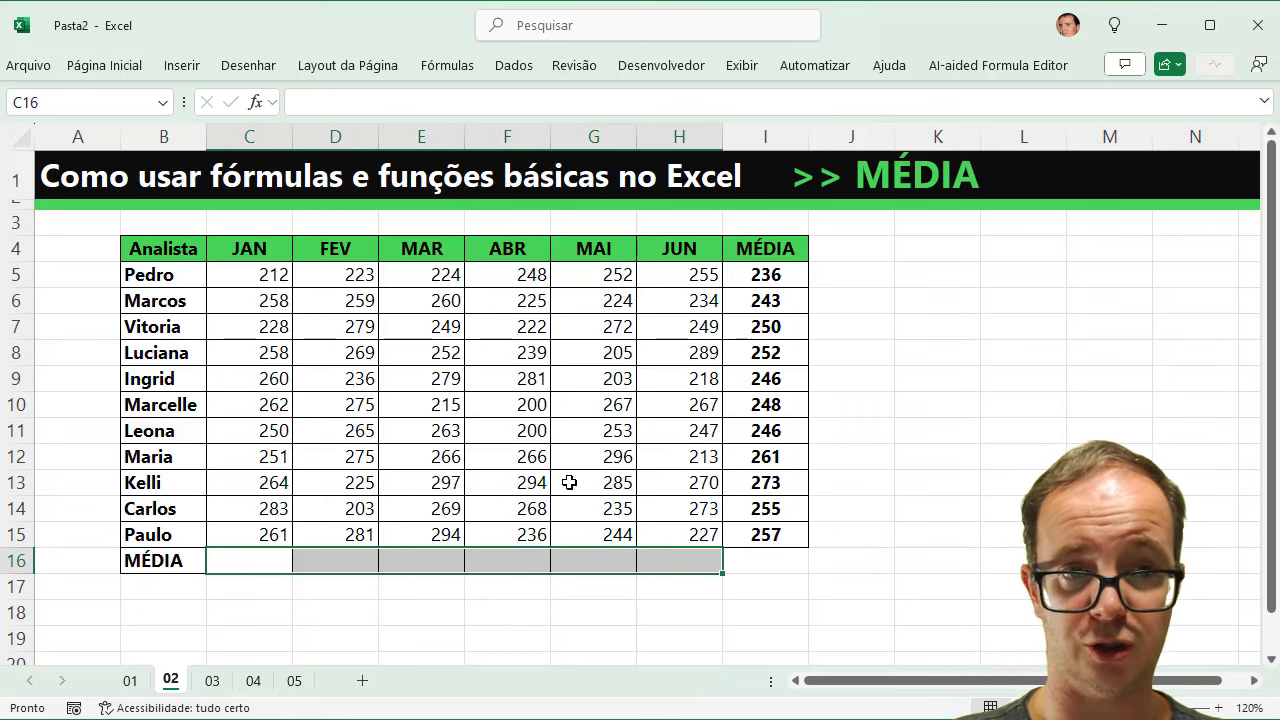
left_click(135, 70)
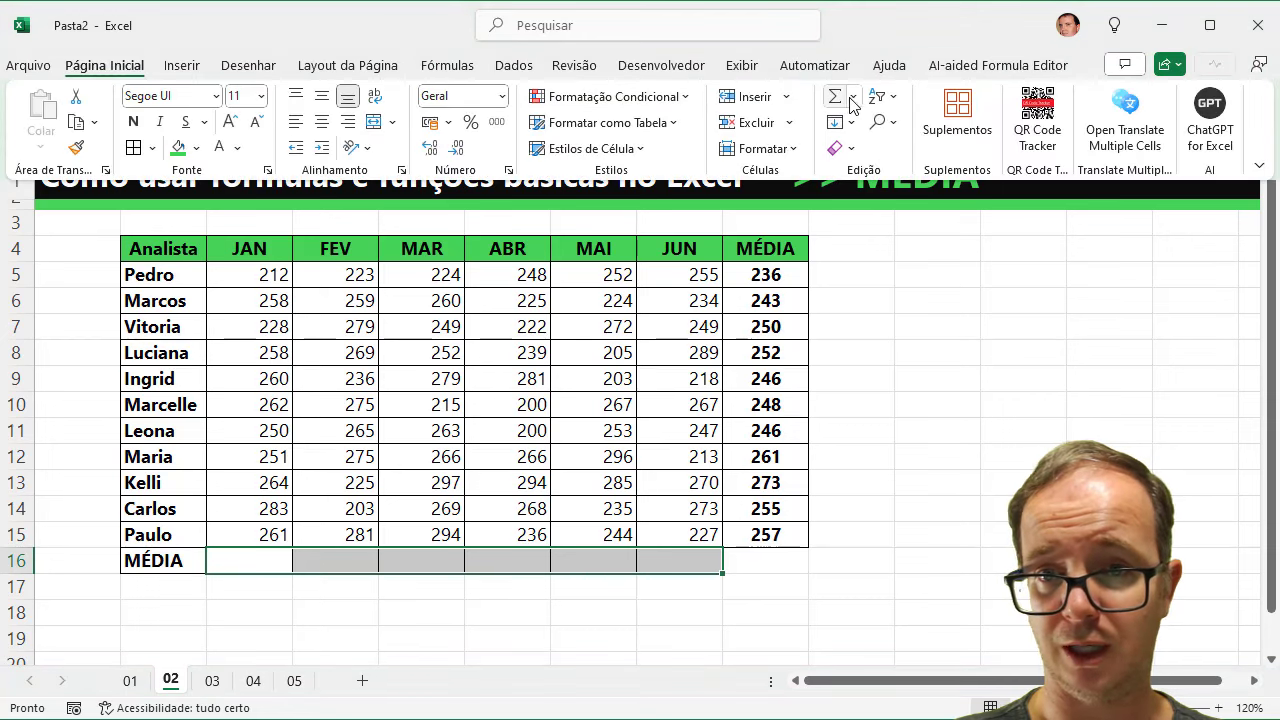
left_click(853, 98)
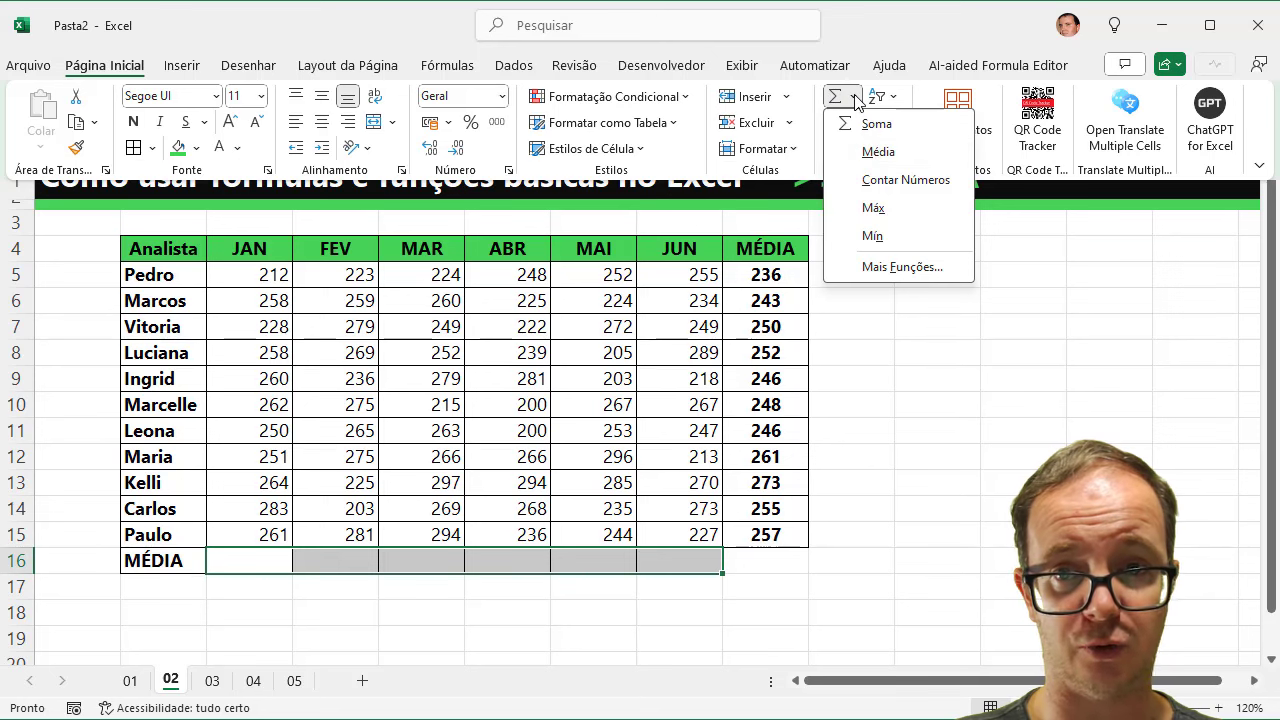
left_click(880, 155)
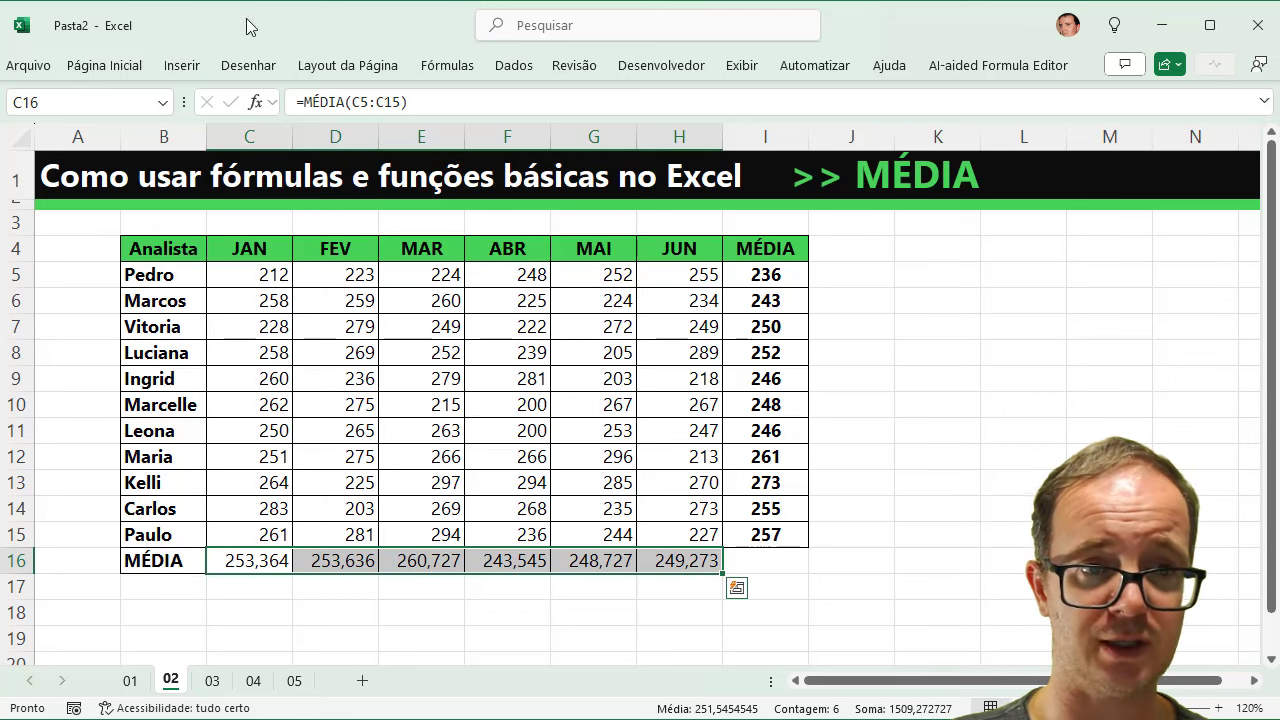
Format the row 16 averages as bold, centred whole numbers (253 to 249).
left_click(104, 65)
left_click(136, 122)
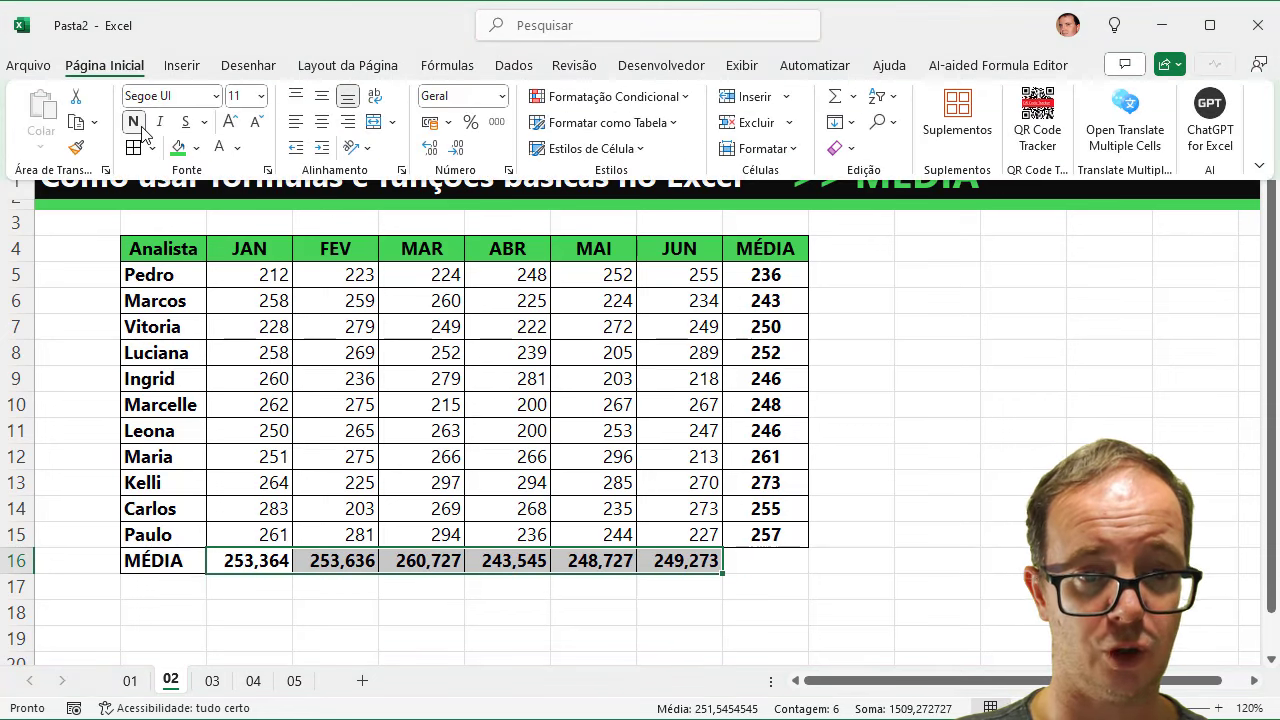
left_click(456, 148)
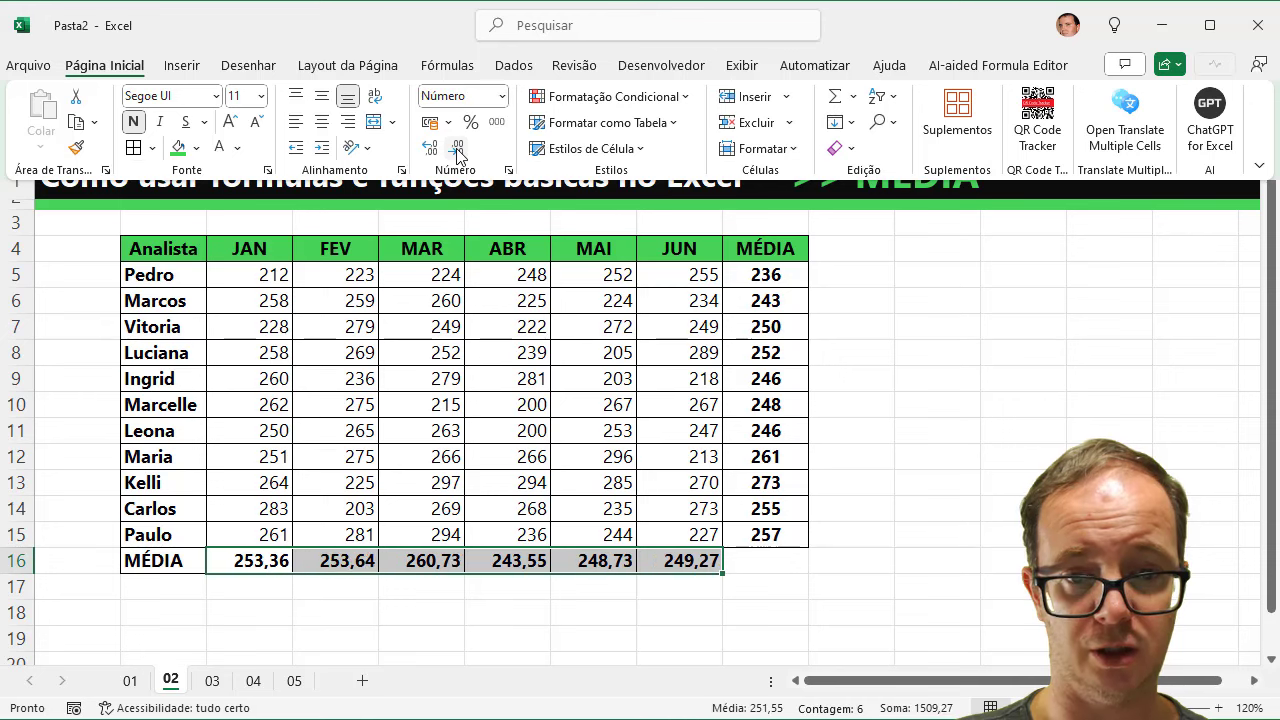
left_click(456, 148)
left_click(456, 148)
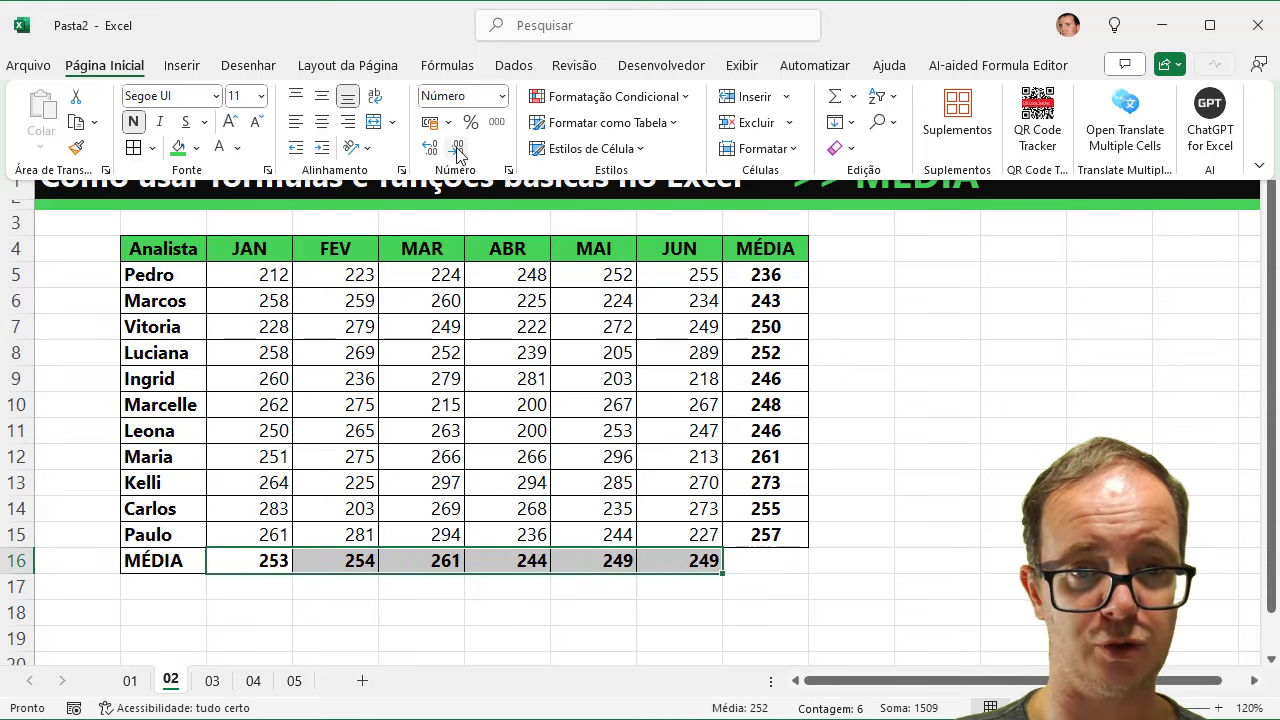
left_click(323, 122)
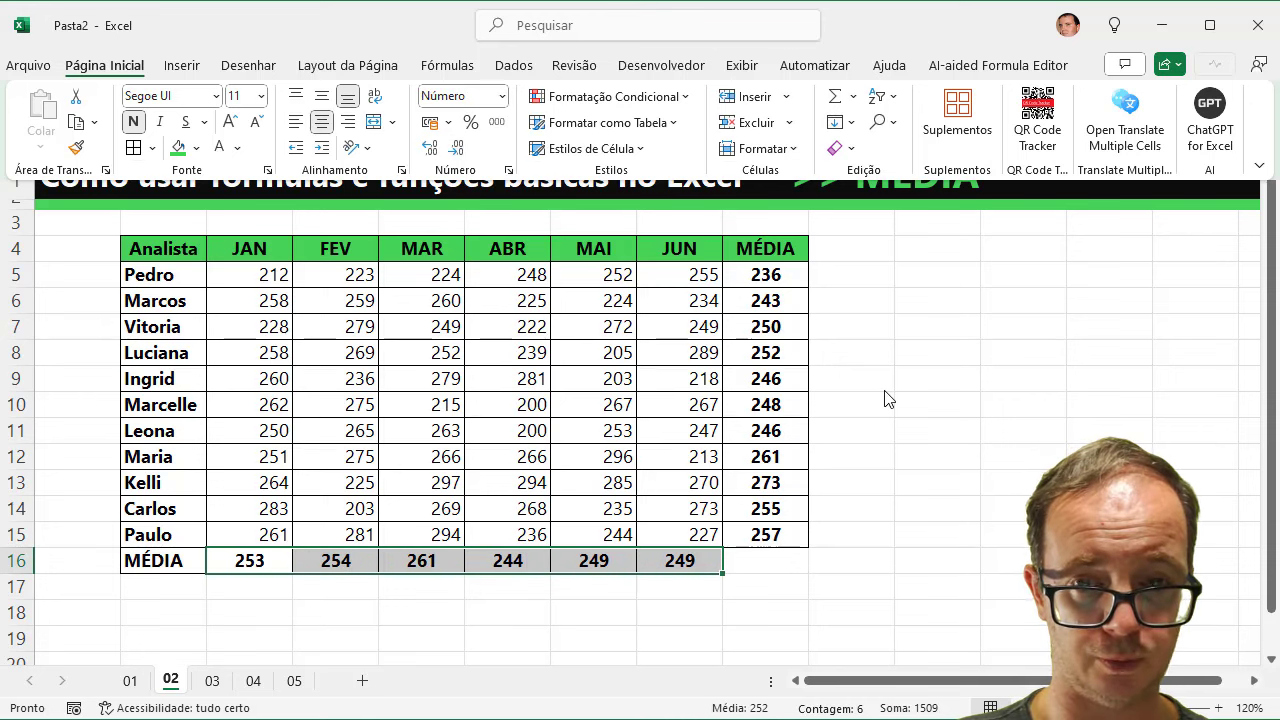
key("ctrl+F1")
On sheet 03, narrow column A, zoom to 120% and centre the monthly figures C5:H15.
left_click(211, 680)
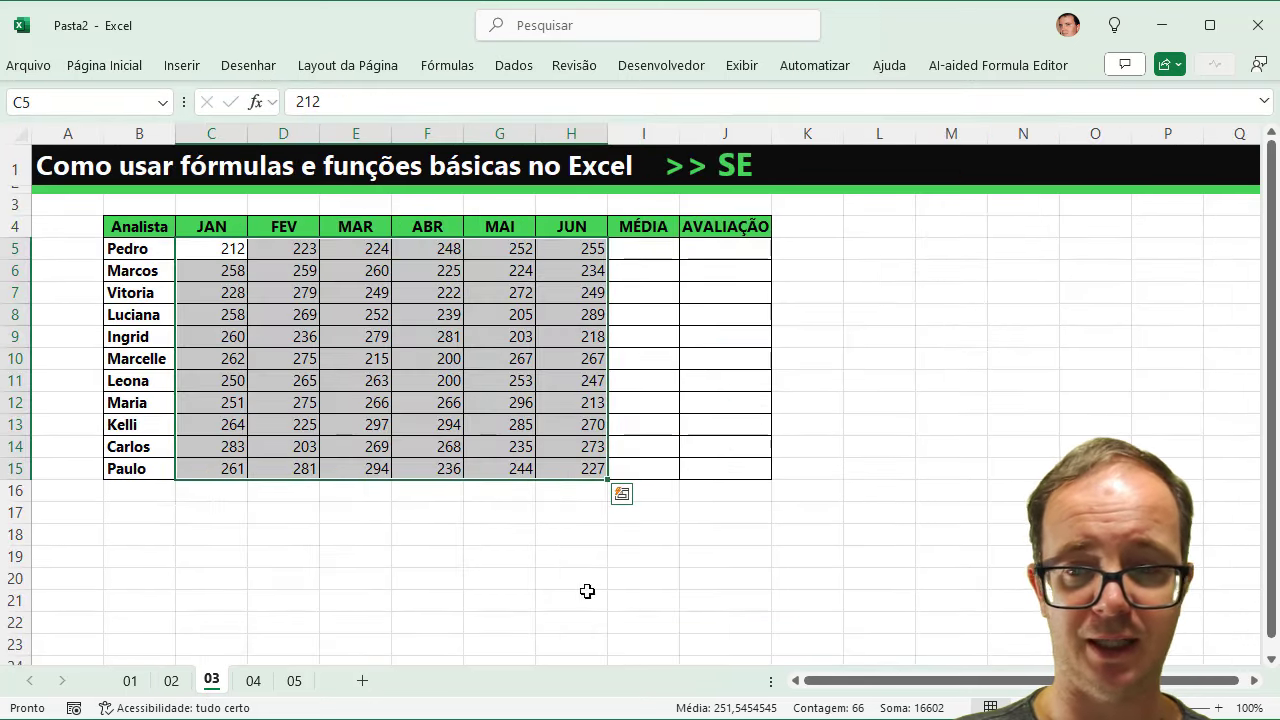
left_click(1219, 708)
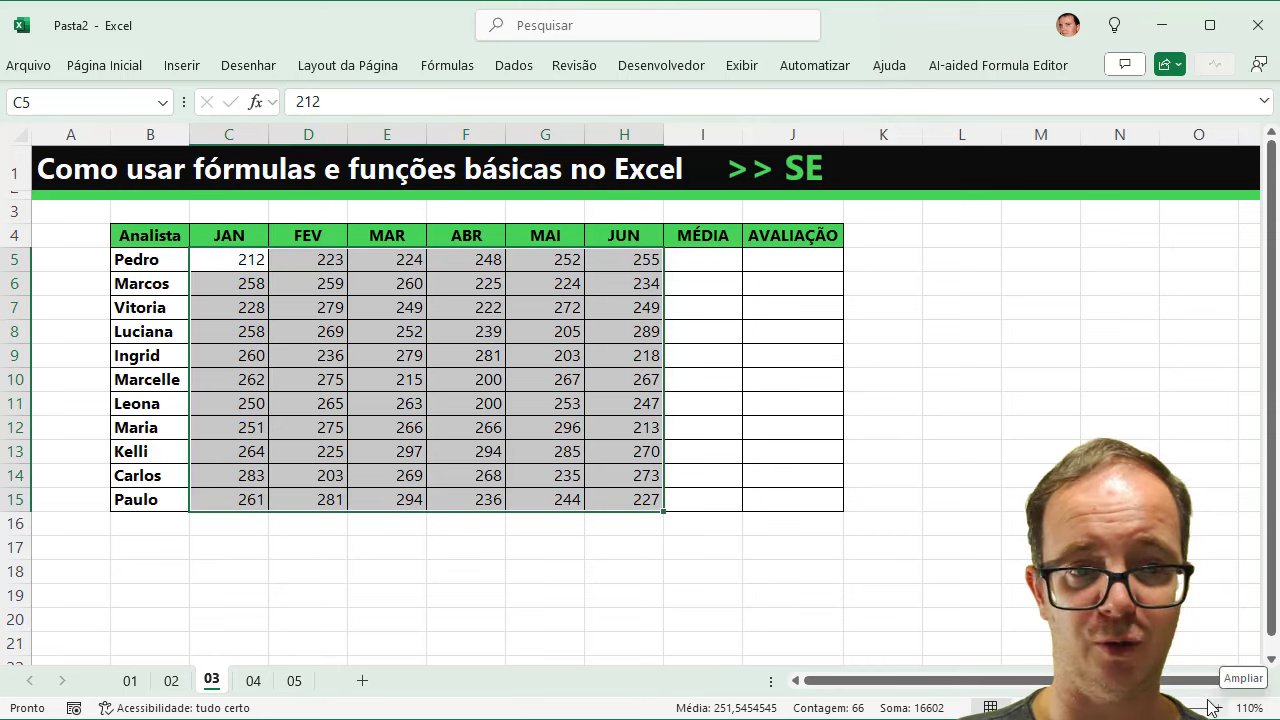
left_click_drag(110, 139, 70, 139)
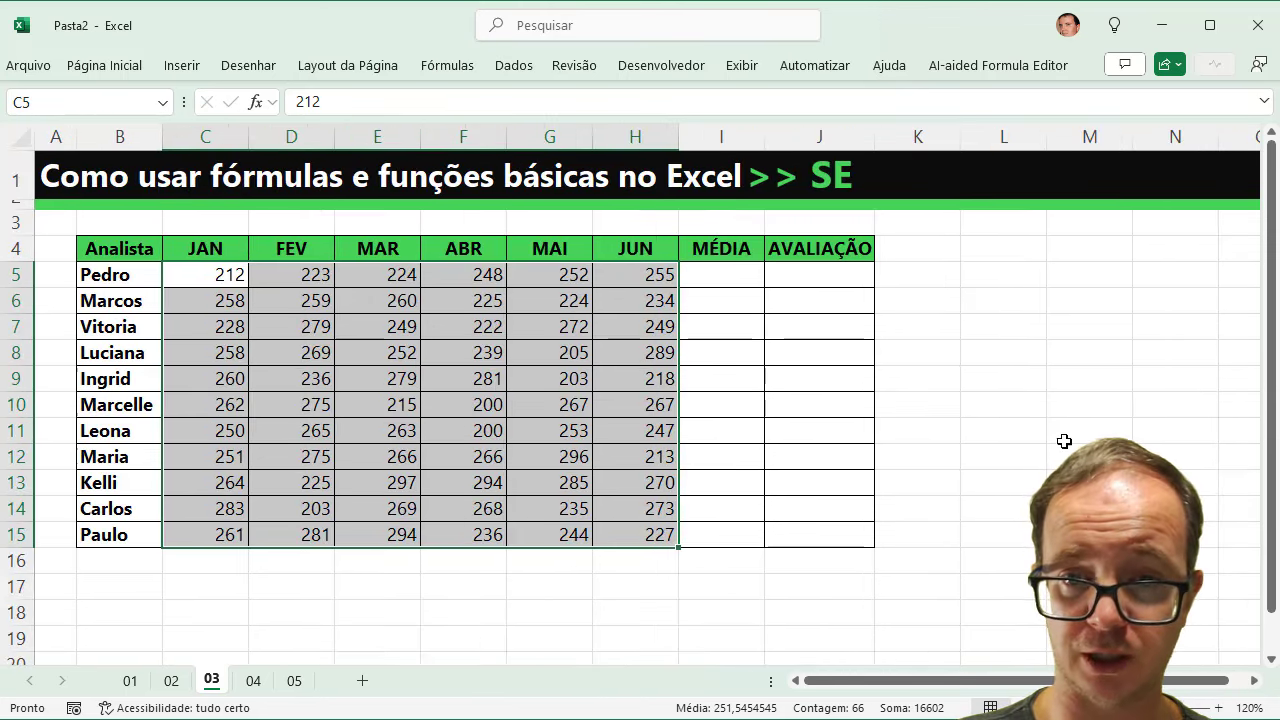
scroll(291, 274, "up", 1)
mouse_move(377, 378)
left_mouse_down()
mouse_move(222, 274)
mouse_move(650, 535)
left_mouse_up()
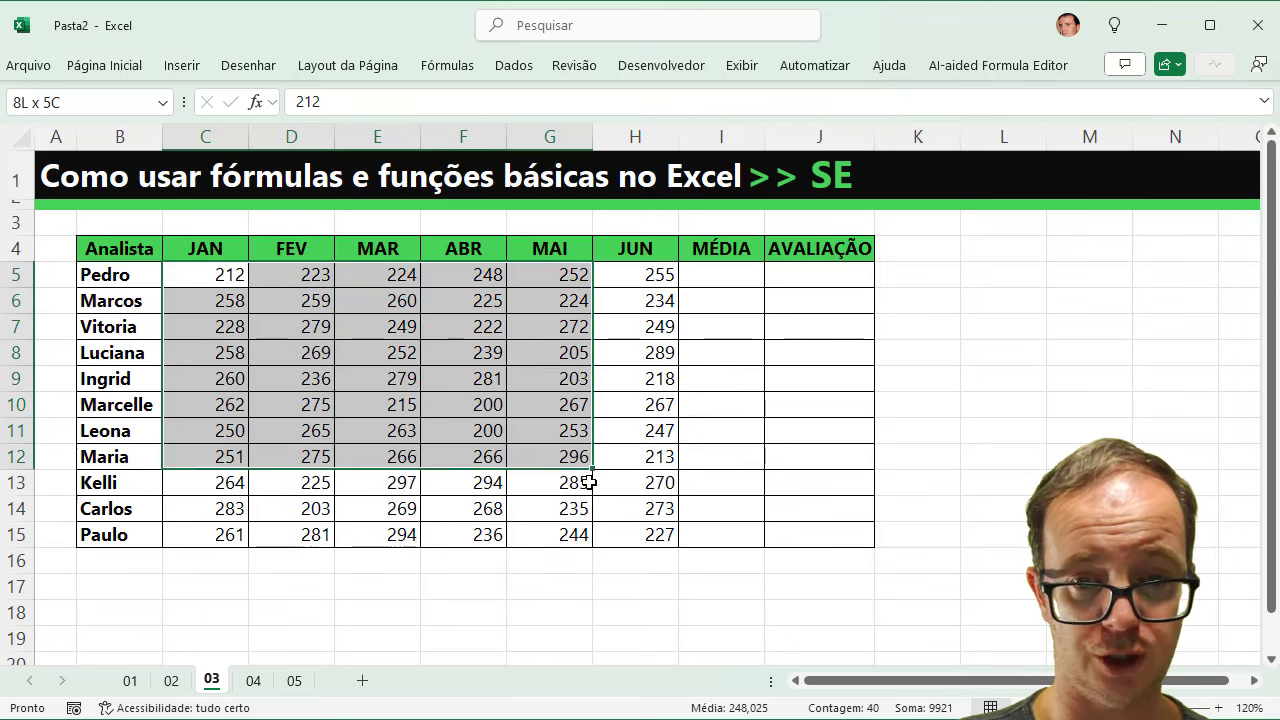
left_click(100, 66)
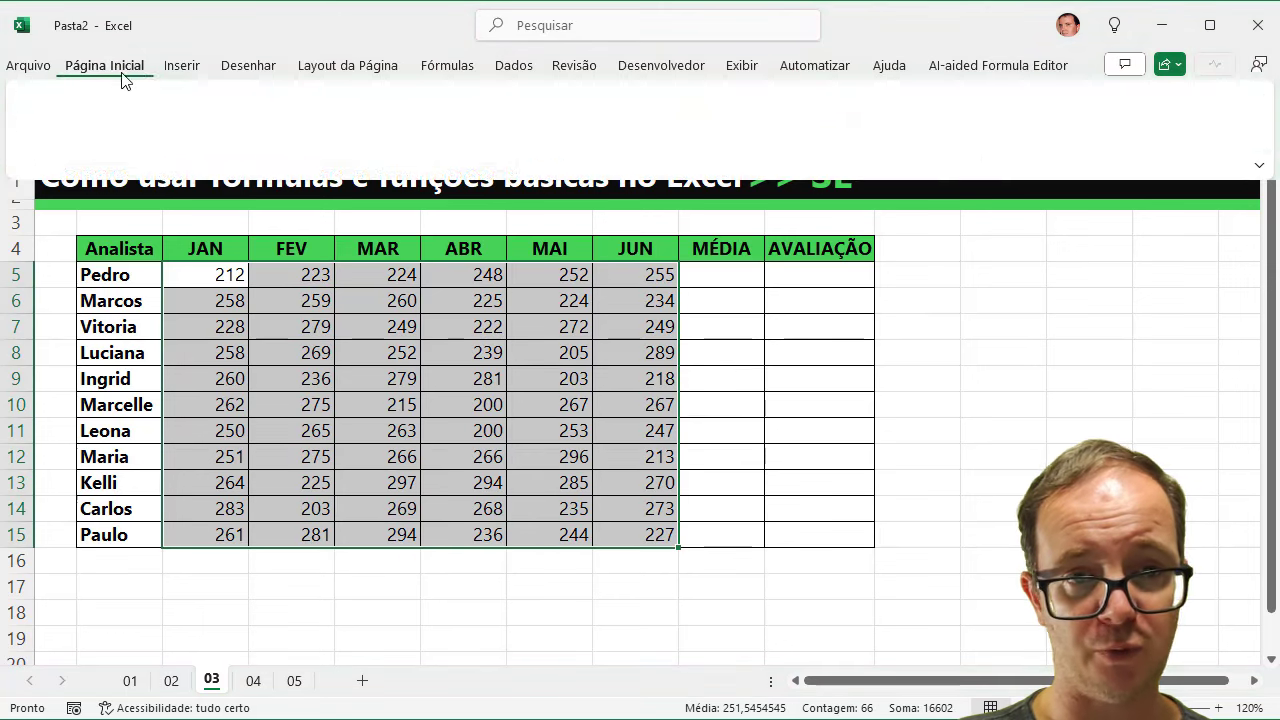
left_click(323, 122)
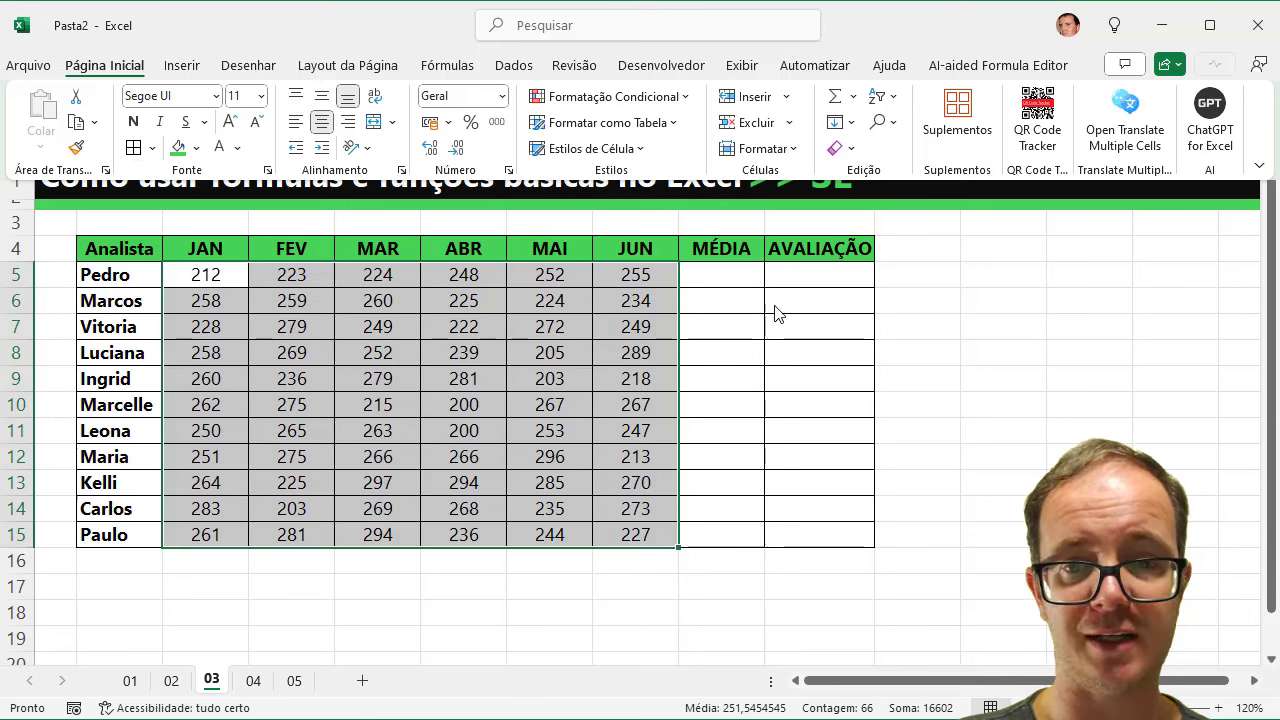
Fill I5:I15 with AutoSum > Média averages and widen the AVALIAÇÃO column J.
left_click(724, 275)
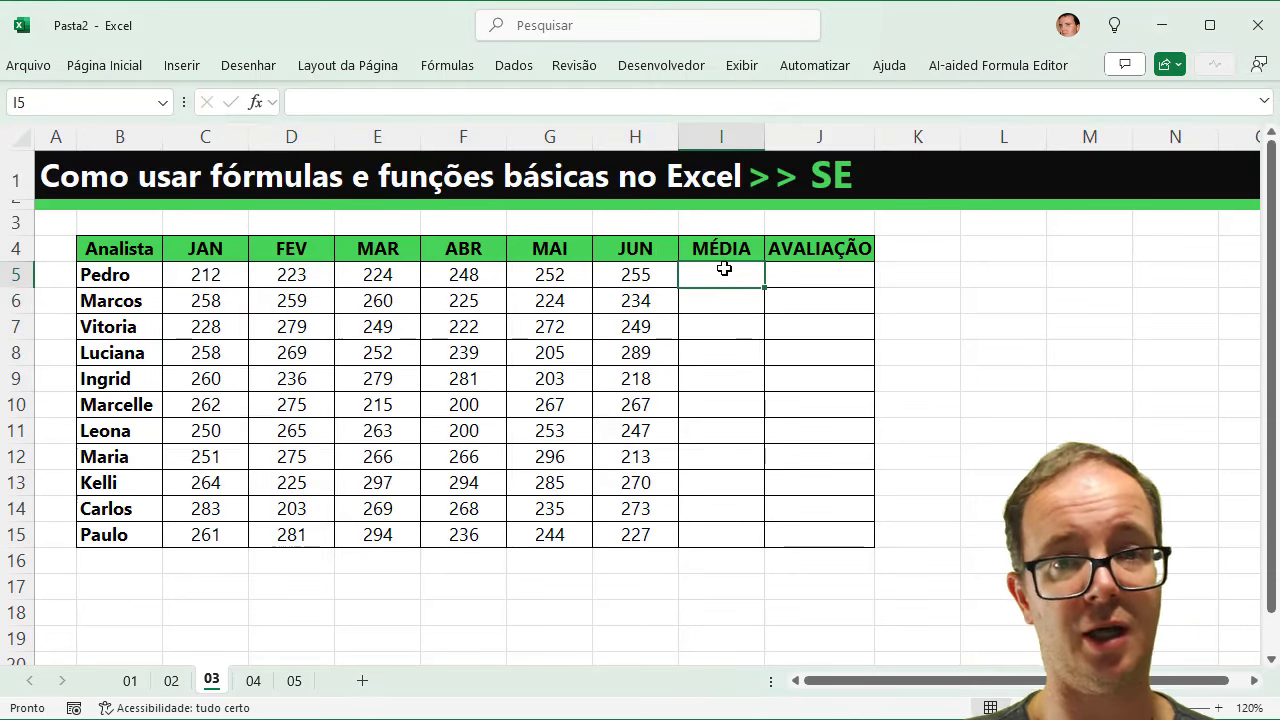
left_click_drag(726, 269, 734, 538)
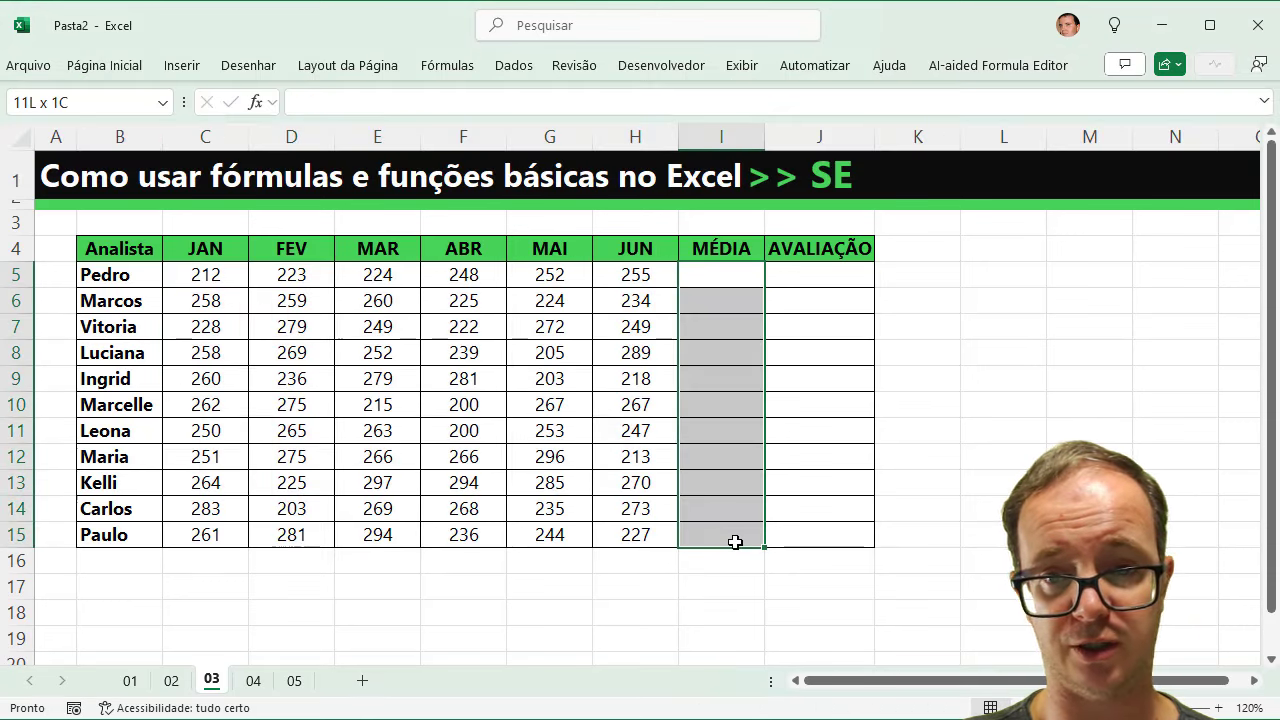
left_click(112, 68)
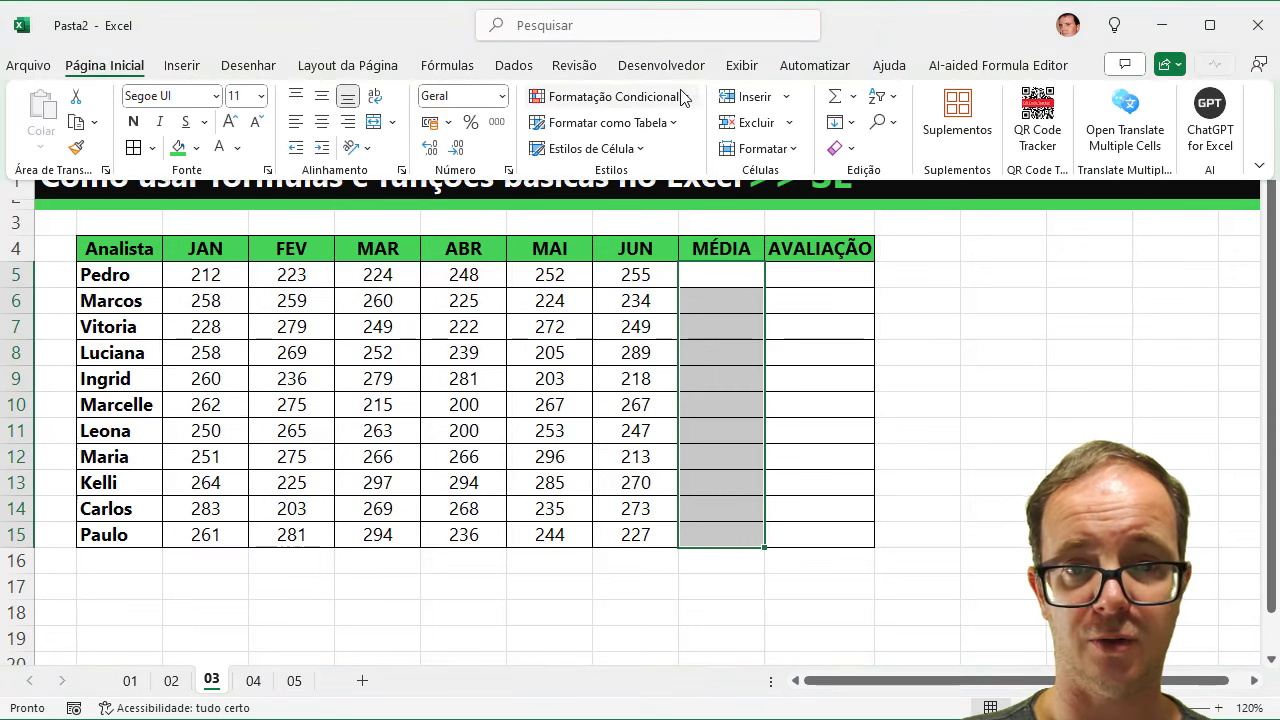
left_click(852, 96)
left_click(877, 150)
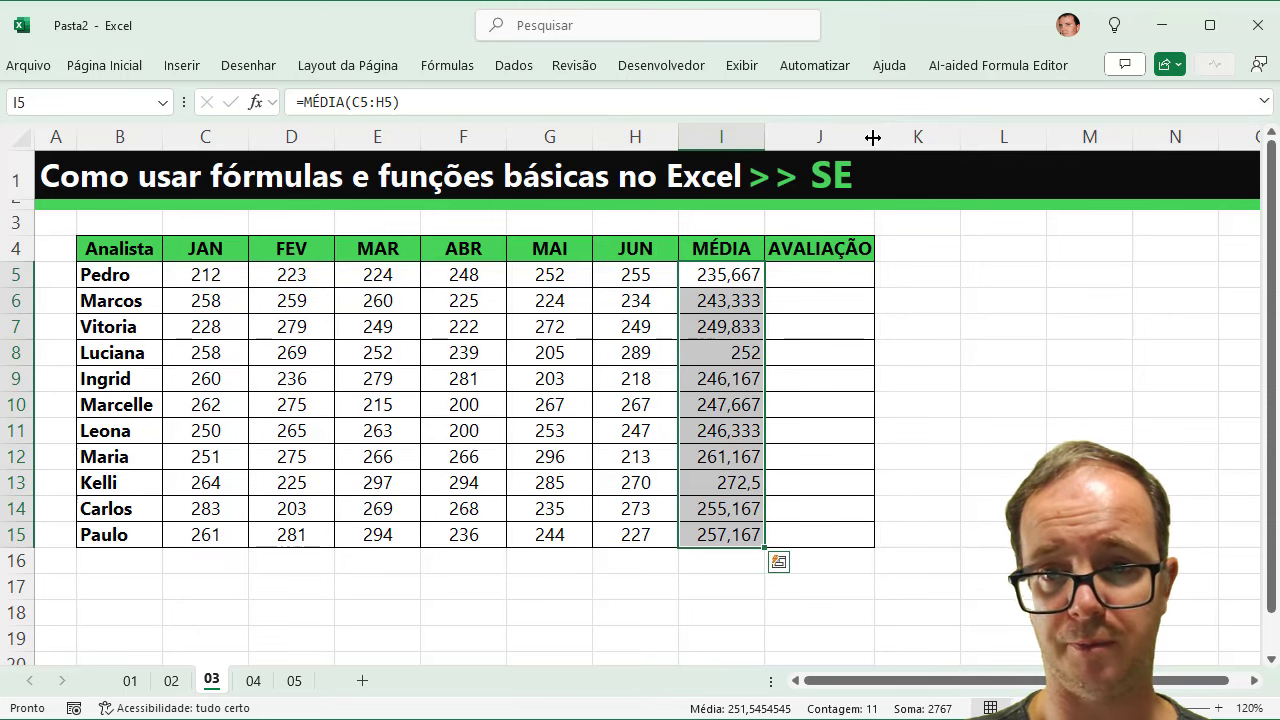
left_click_drag(873, 137, 897, 136)
Add the header MÉDIA GERAL in L4 and widen column L to fit it.
left_click(974, 294)
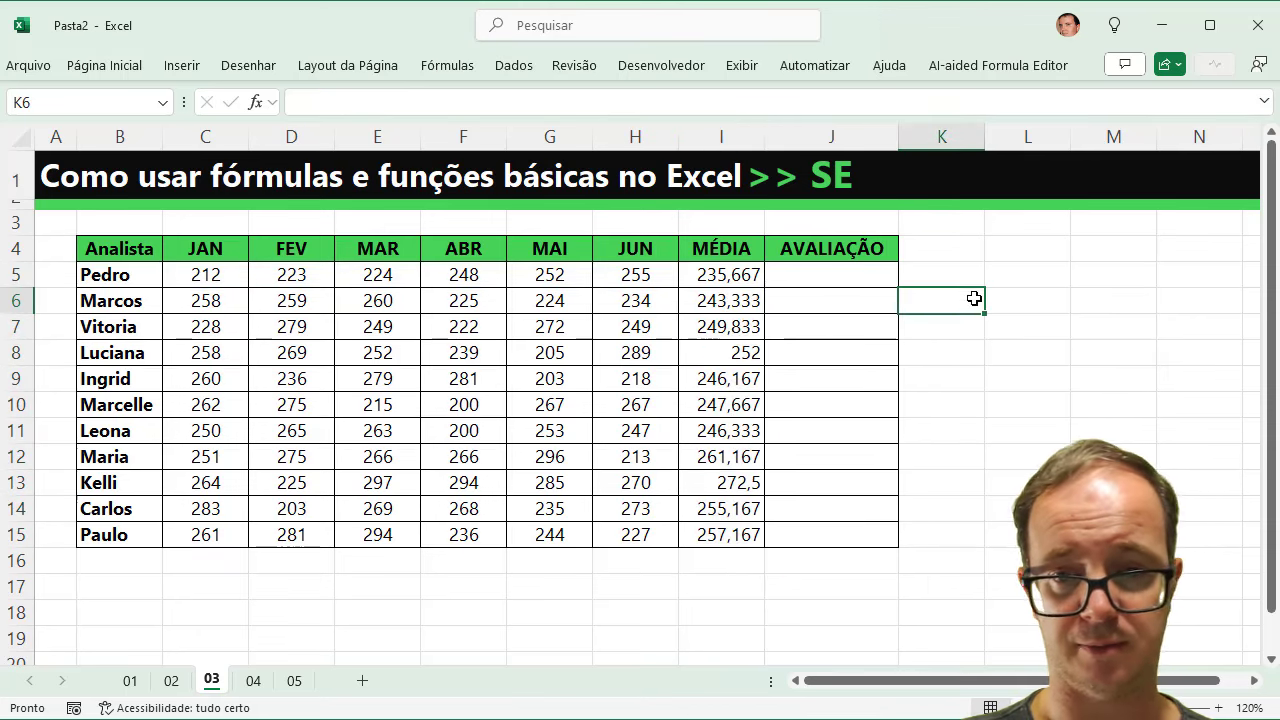
left_click(836, 275)
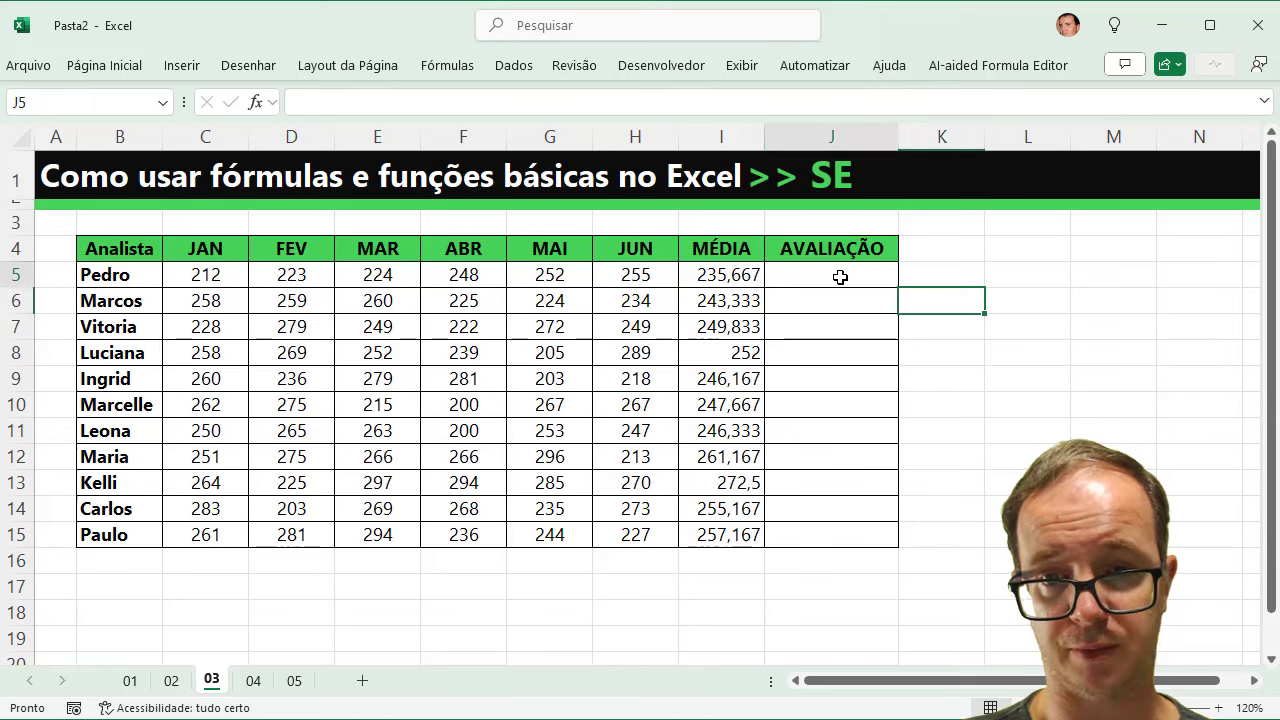
left_click(1027, 245)
type("mÉDI")
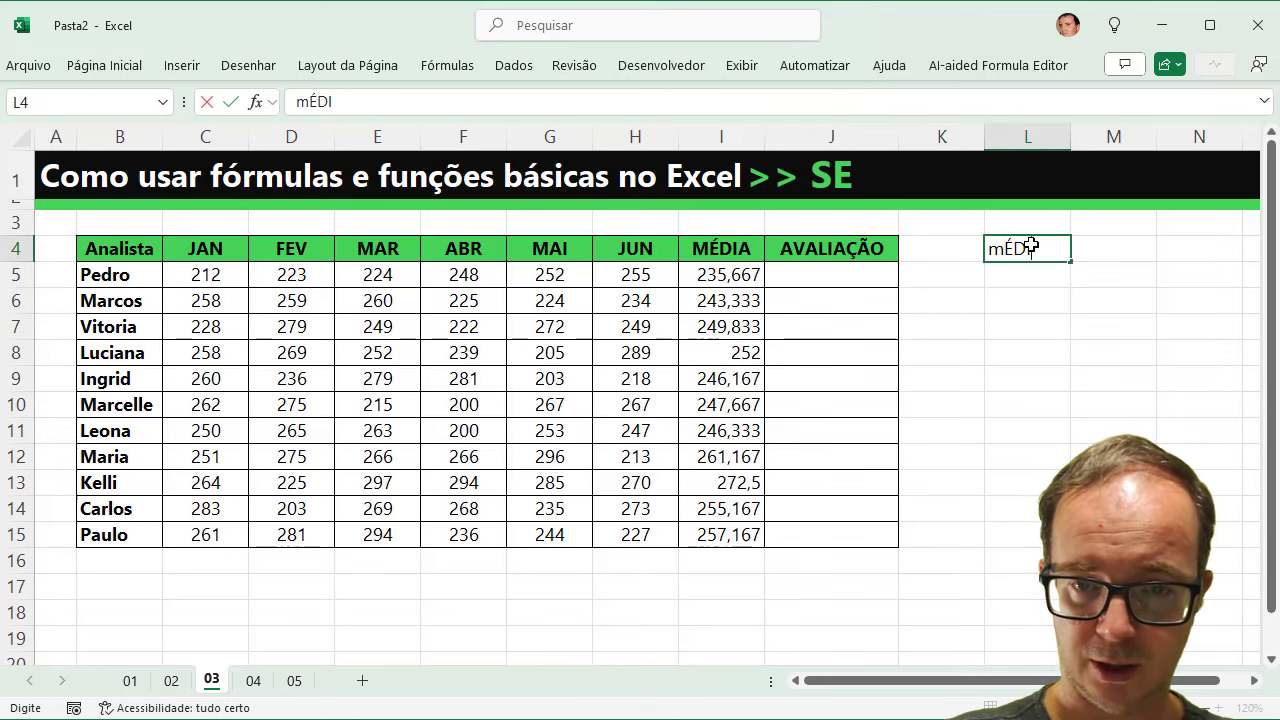
type("A")
key("BackSpace")
key("BackSpace")
key("BackSpace")
key("BackSpace")
key("BackSpace")
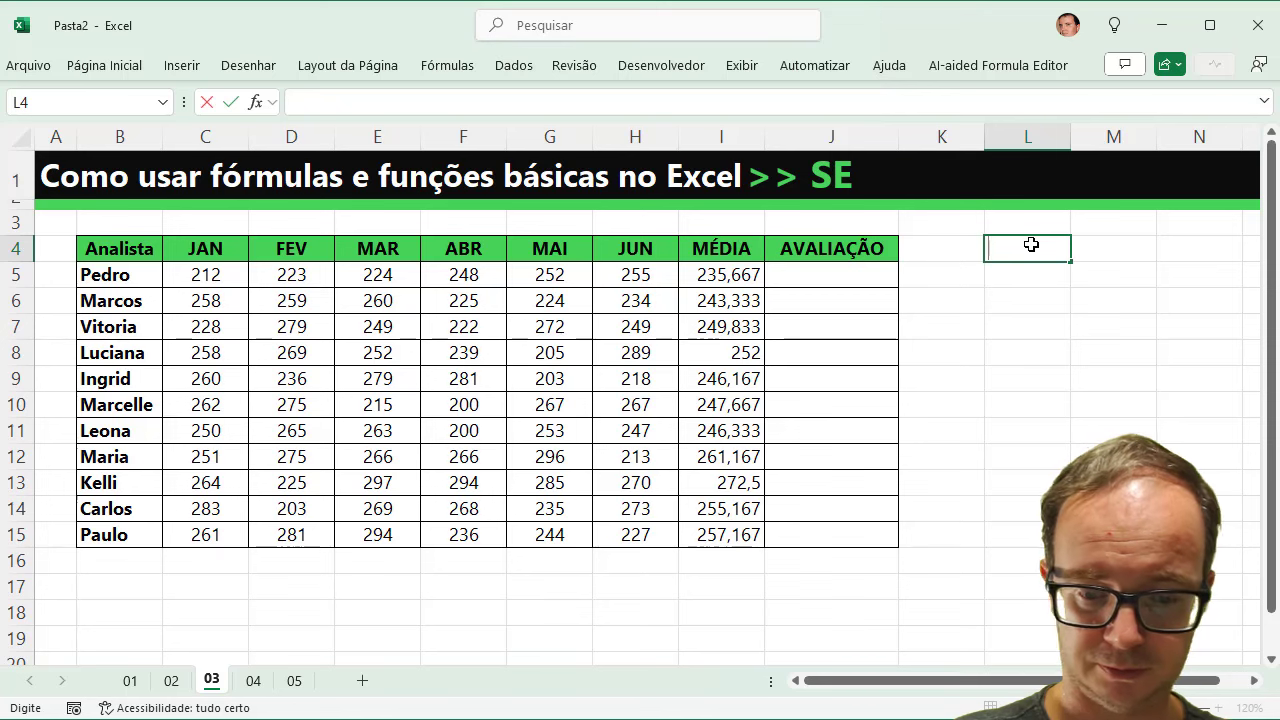
type("MÉDIA")
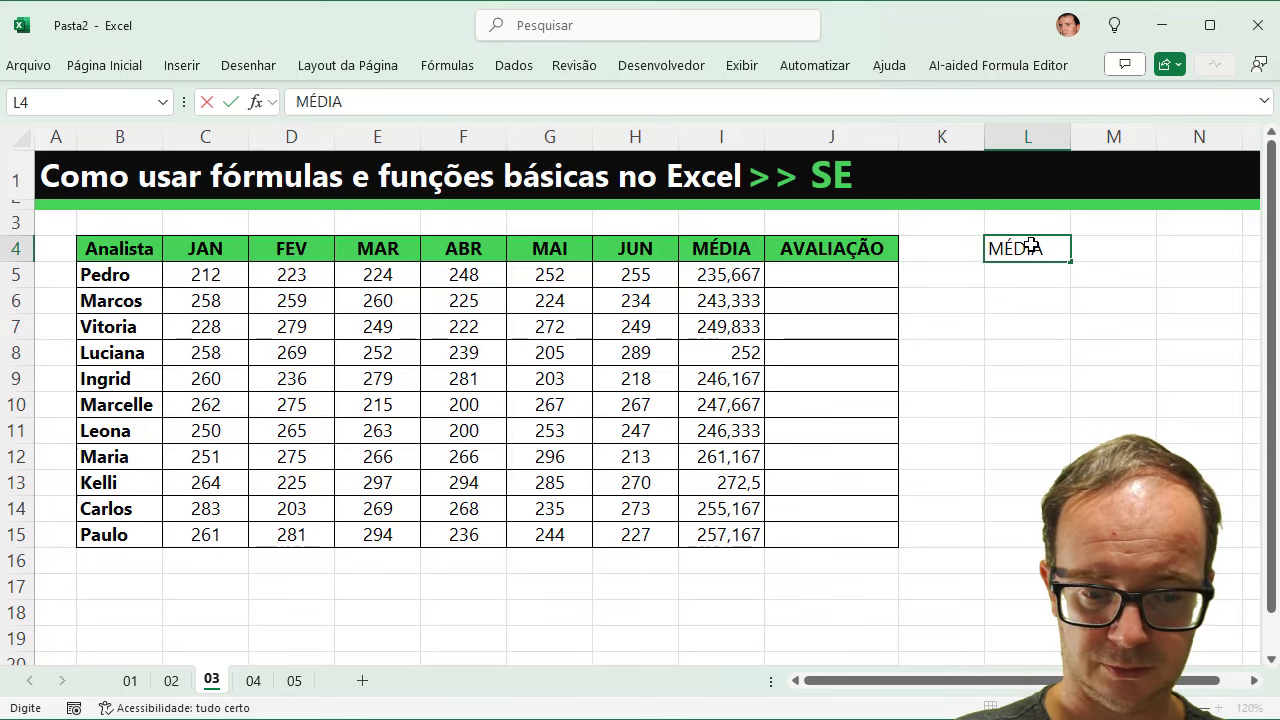
type(" GERAL")
key("Return")
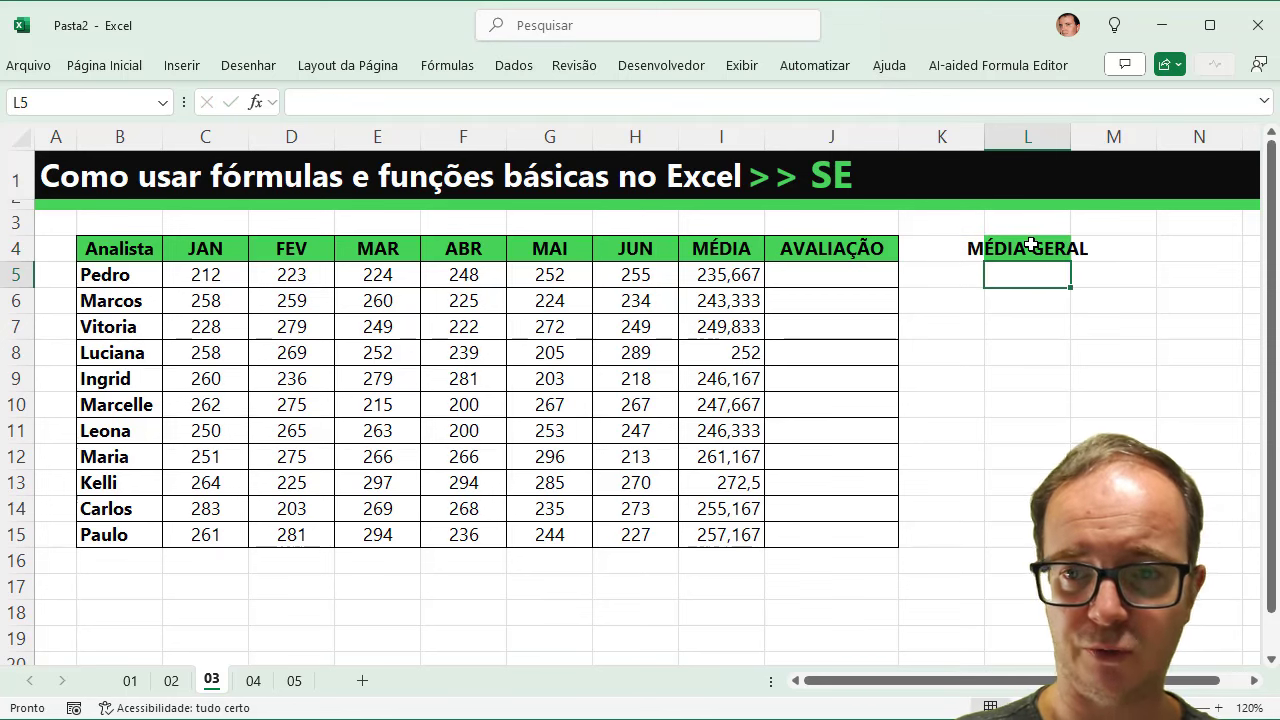
left_click_drag(1075, 138, 1113, 131)
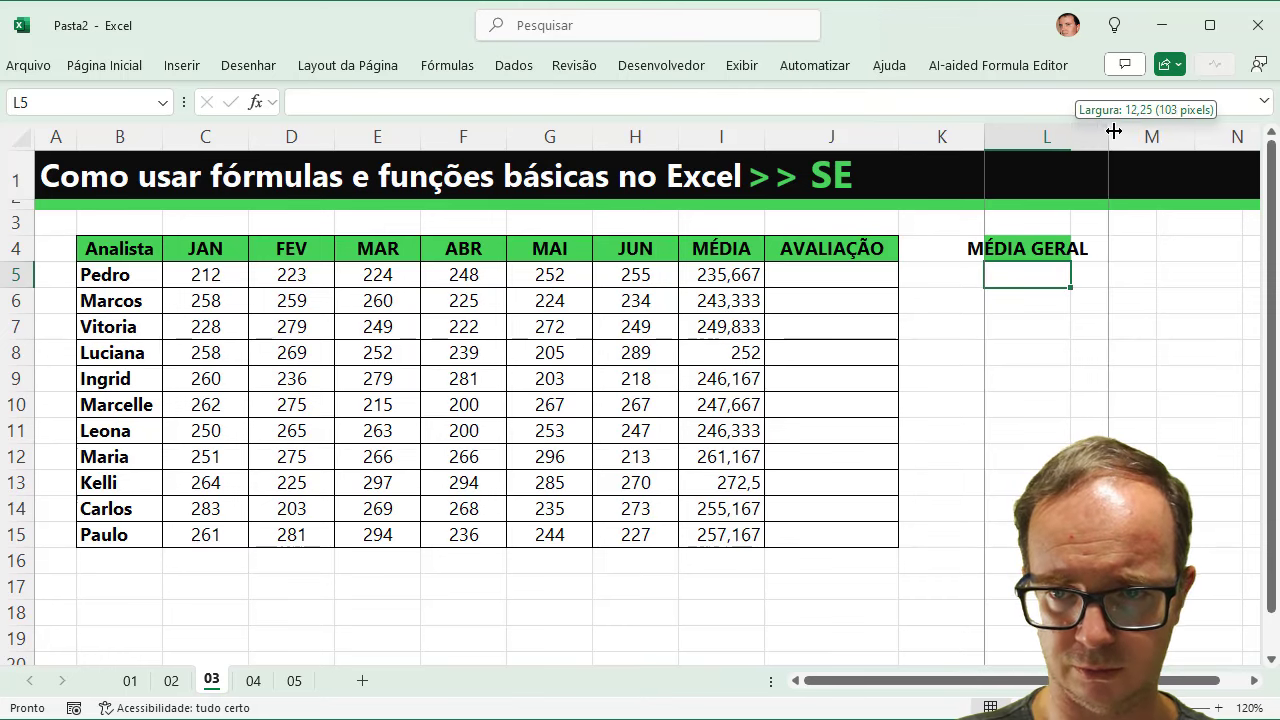
Enter =MÉDIA(I5:I15) in L5, giving the overall average 251,5454545.
type("=MÉ")
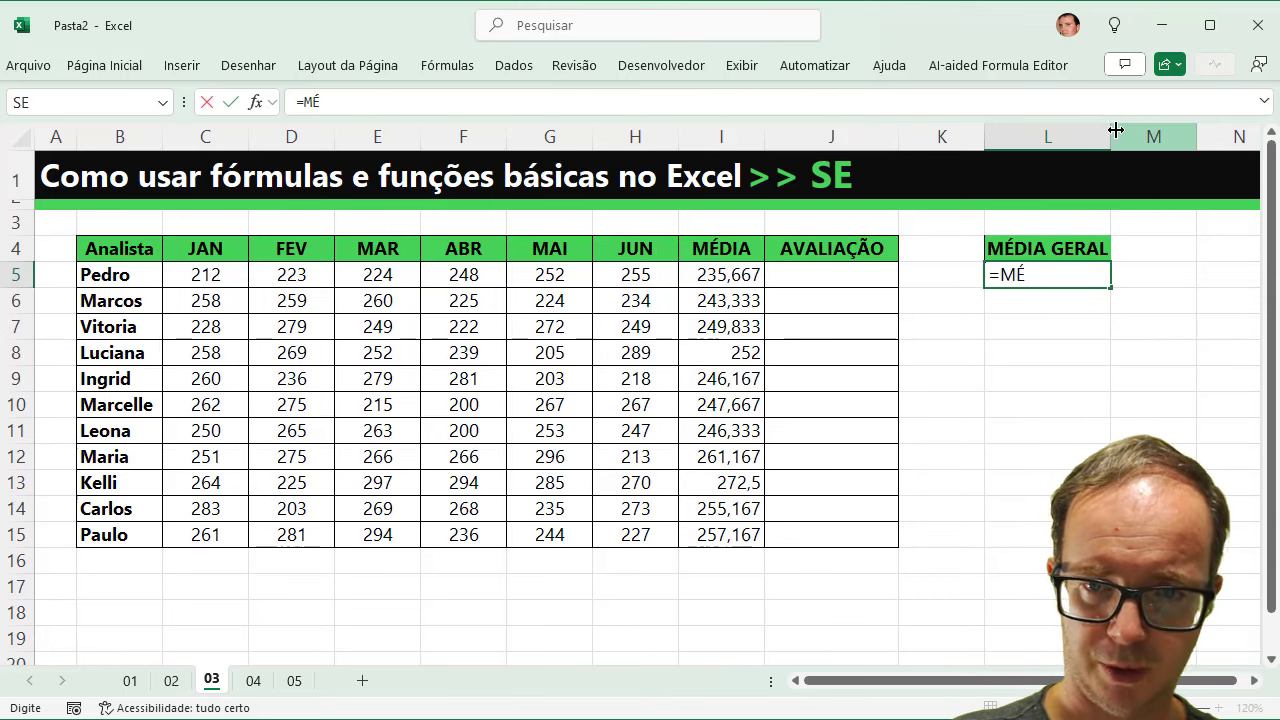
type("DIA(")
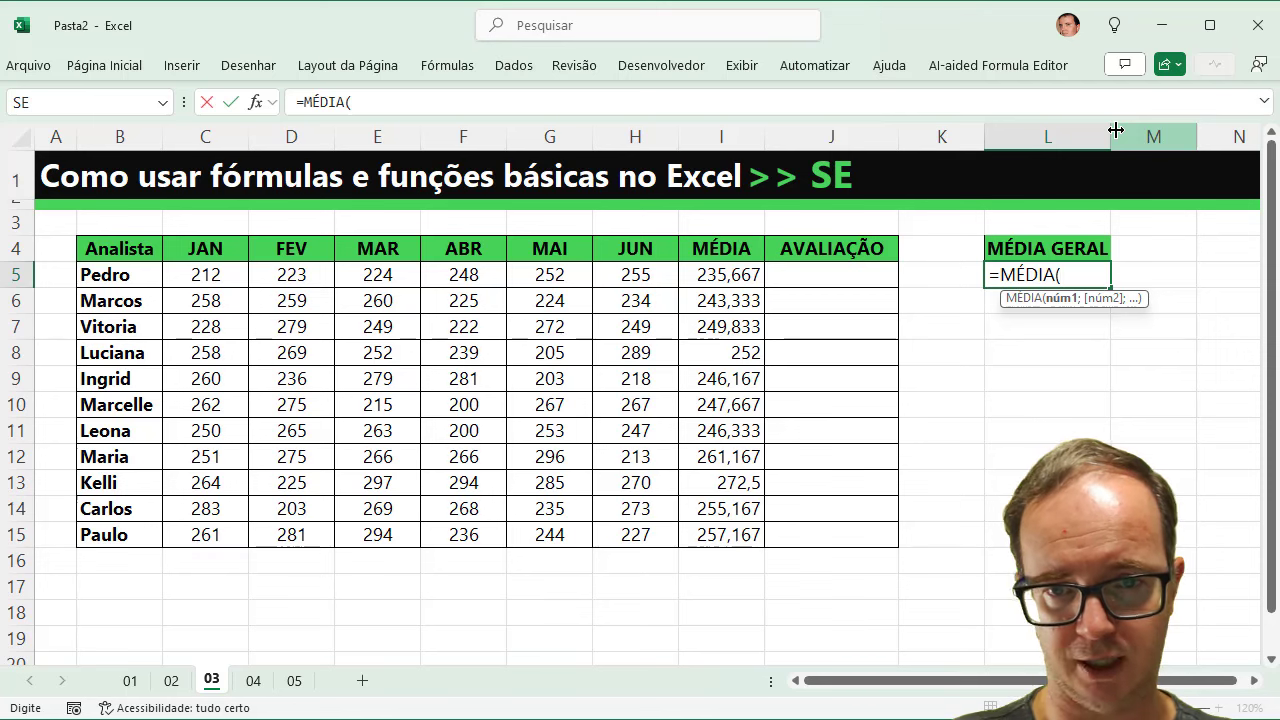
left_click_drag(720, 274, 708, 525)
type(")")
key("Return")
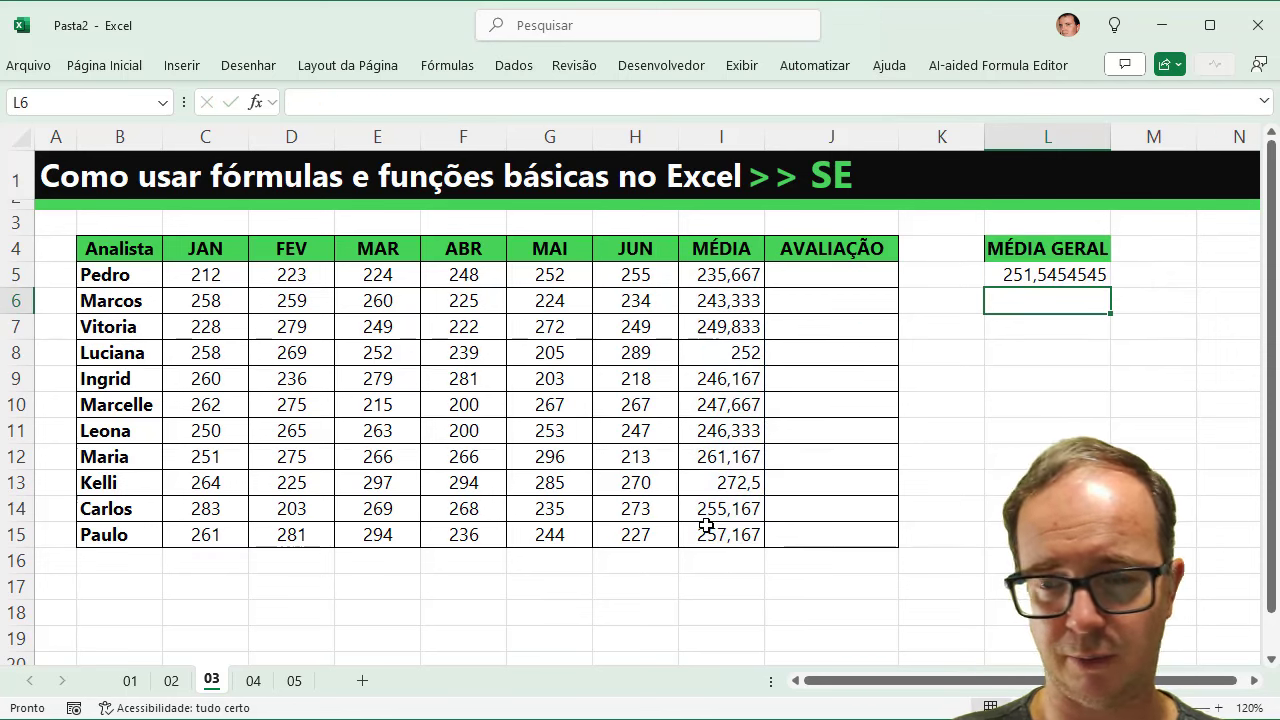
Type =SE(I5>$L$5;"OK";"NOK") in J5, locking L5 as an absolute reference.
left_click(842, 272)
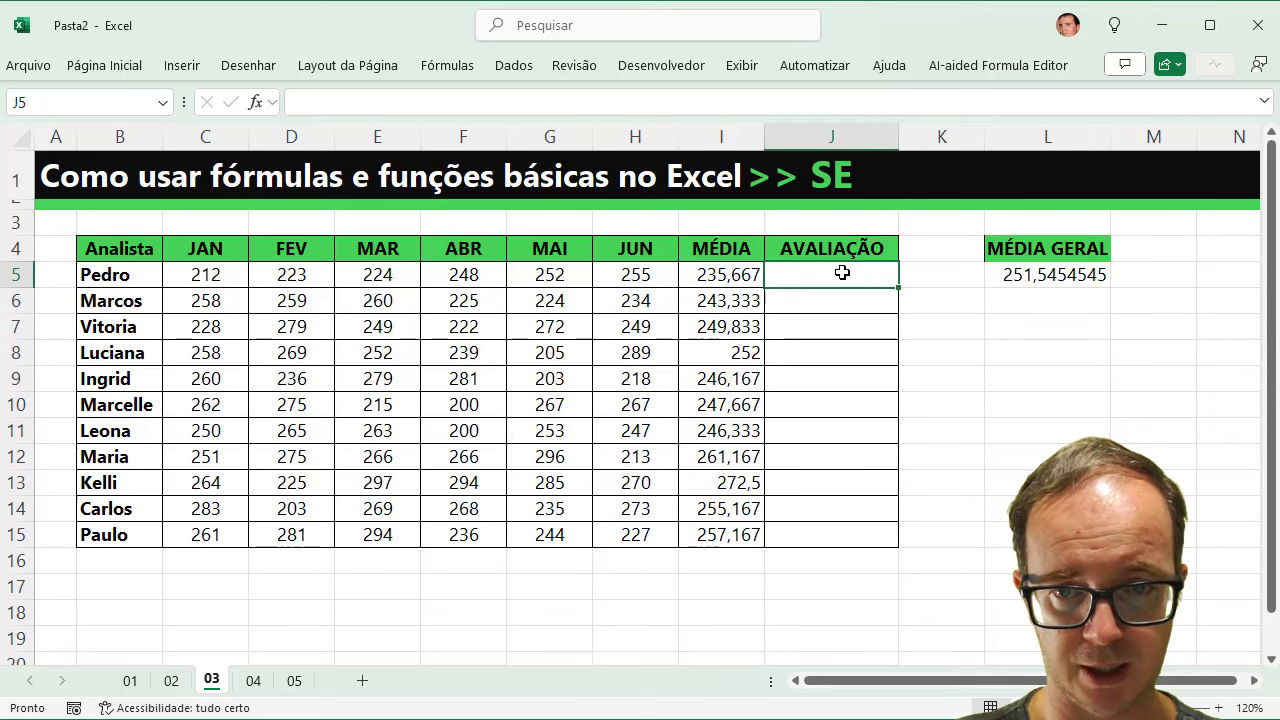
mouse_move(724, 282)
left_mouse_down()
mouse_move(737, 351)
mouse_move(729, 534)
left_mouse_up()
left_click(832, 272)
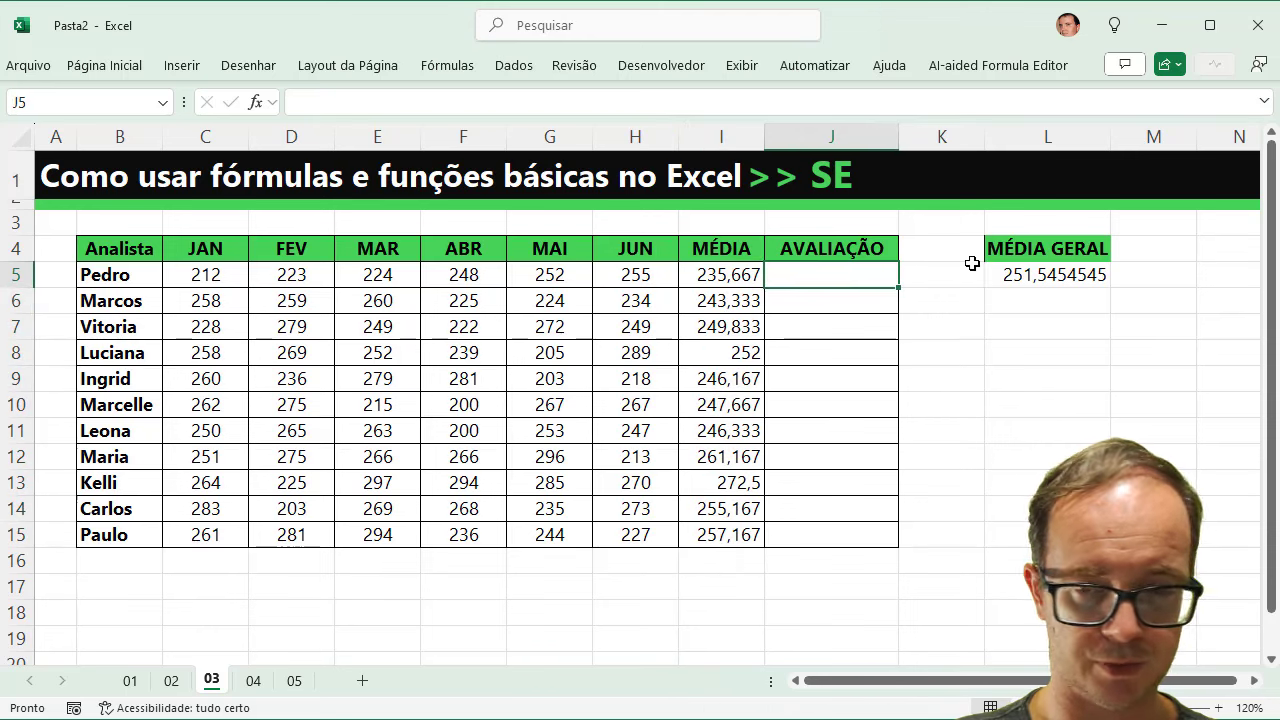
type("=")
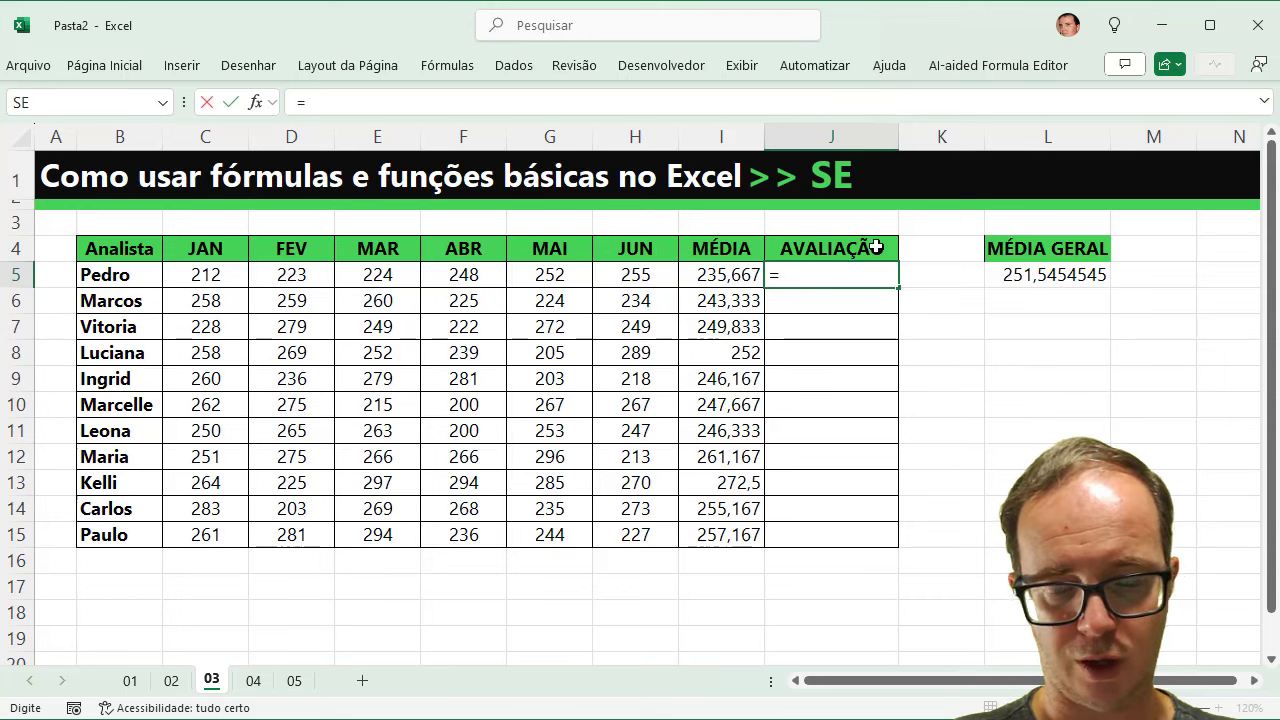
type("SE(")
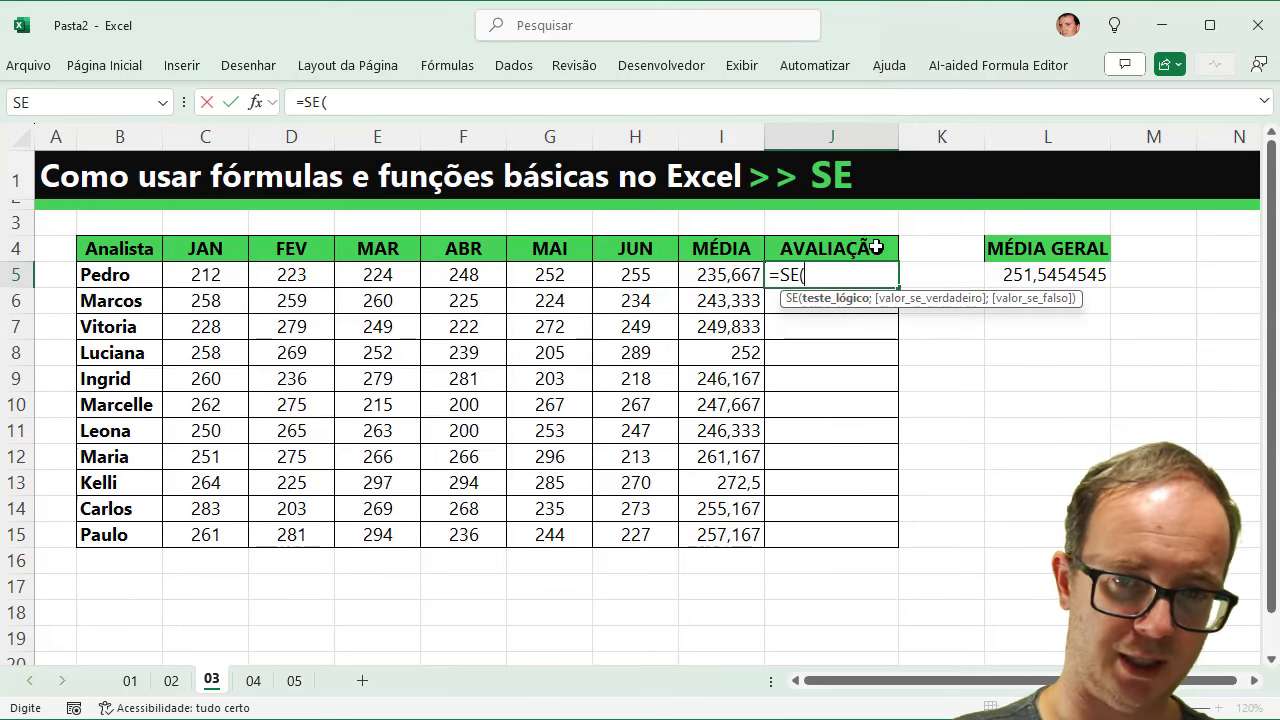
left_click(716, 279)
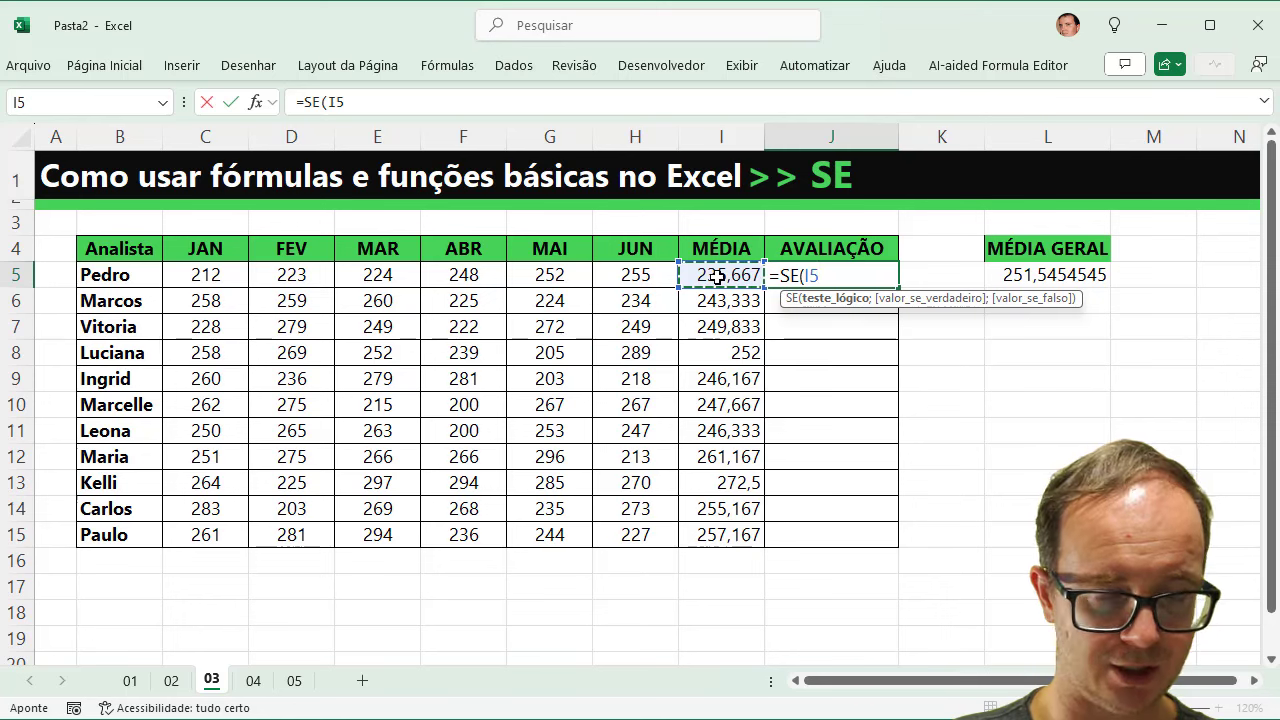
type(">")
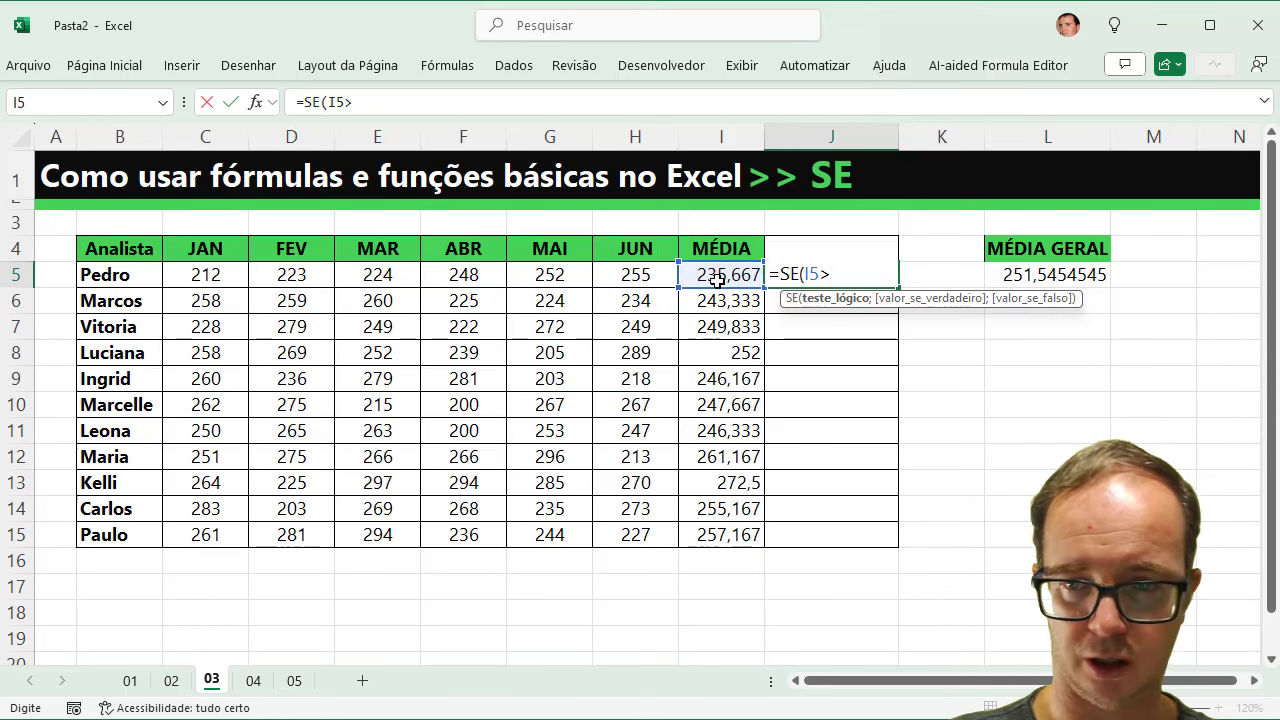
left_click(1097, 275)
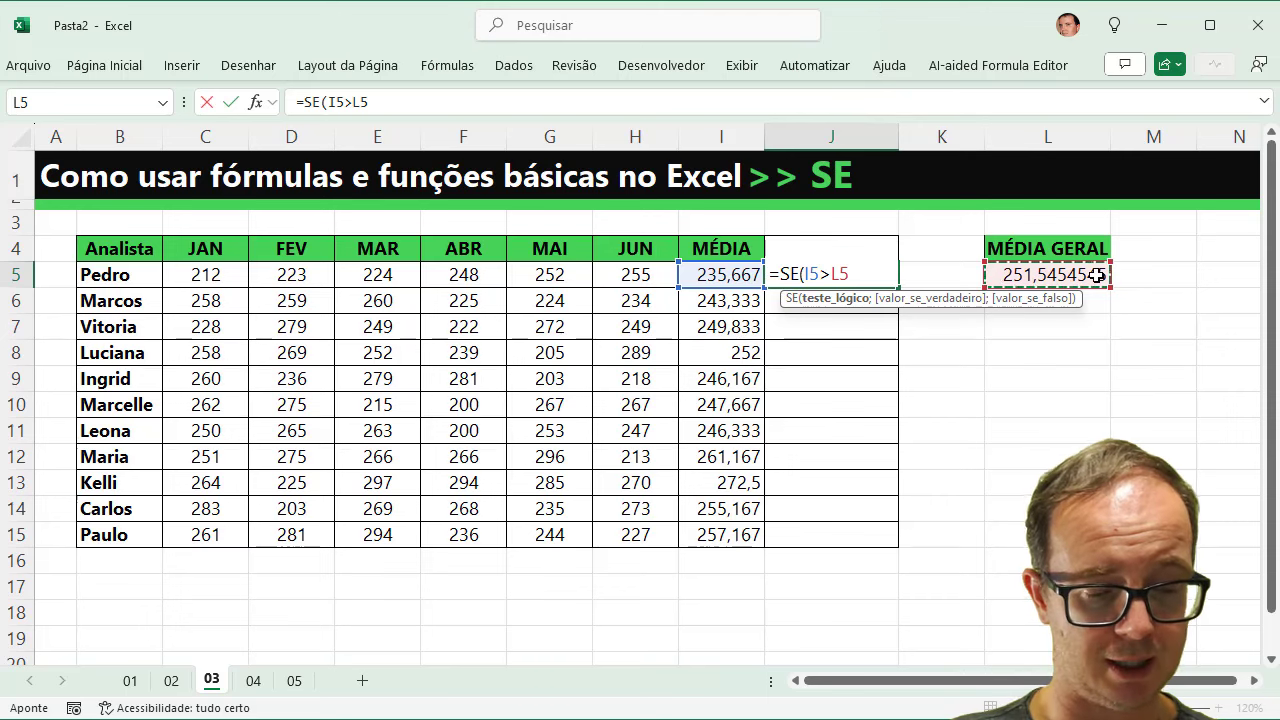
key("F4")
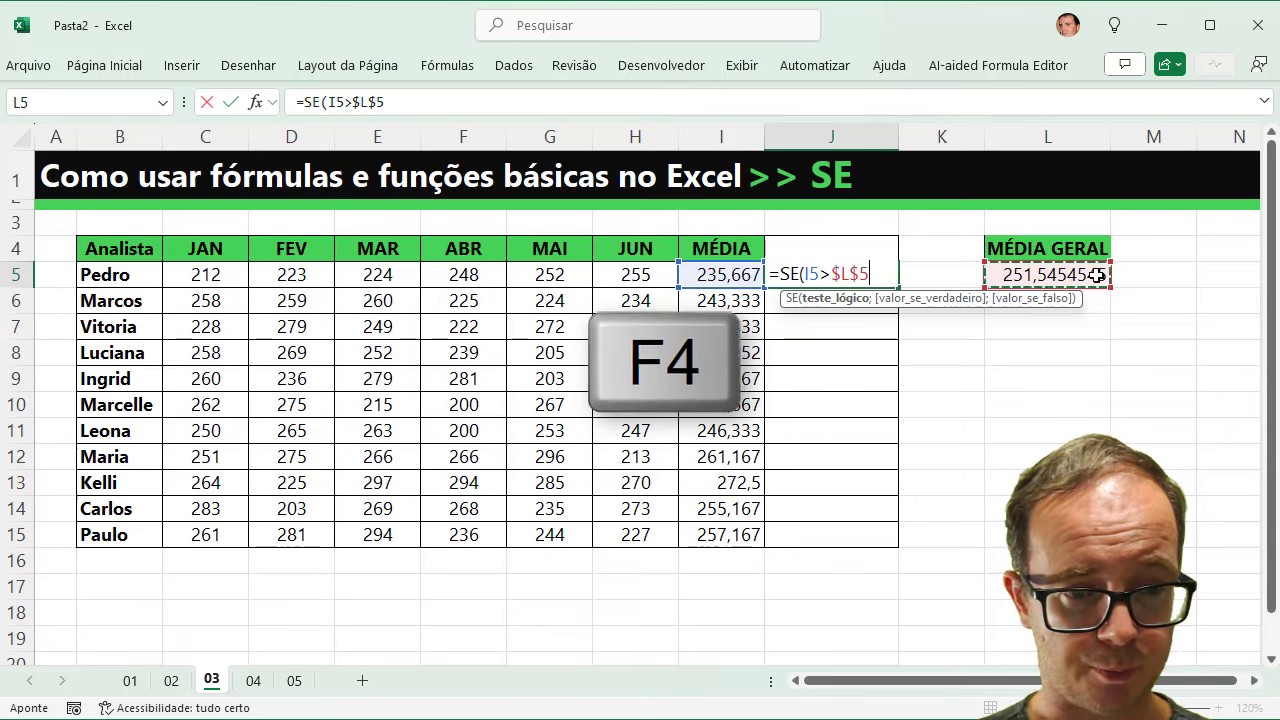
type(";")
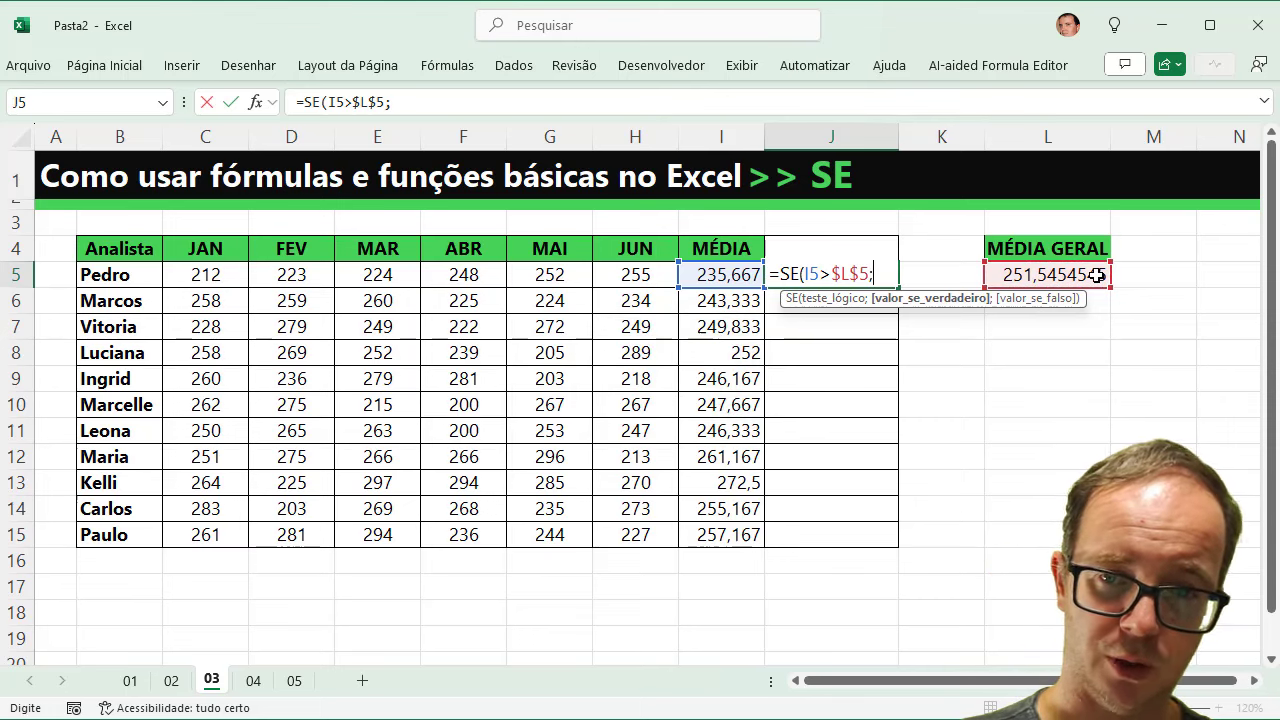
type("\"O")
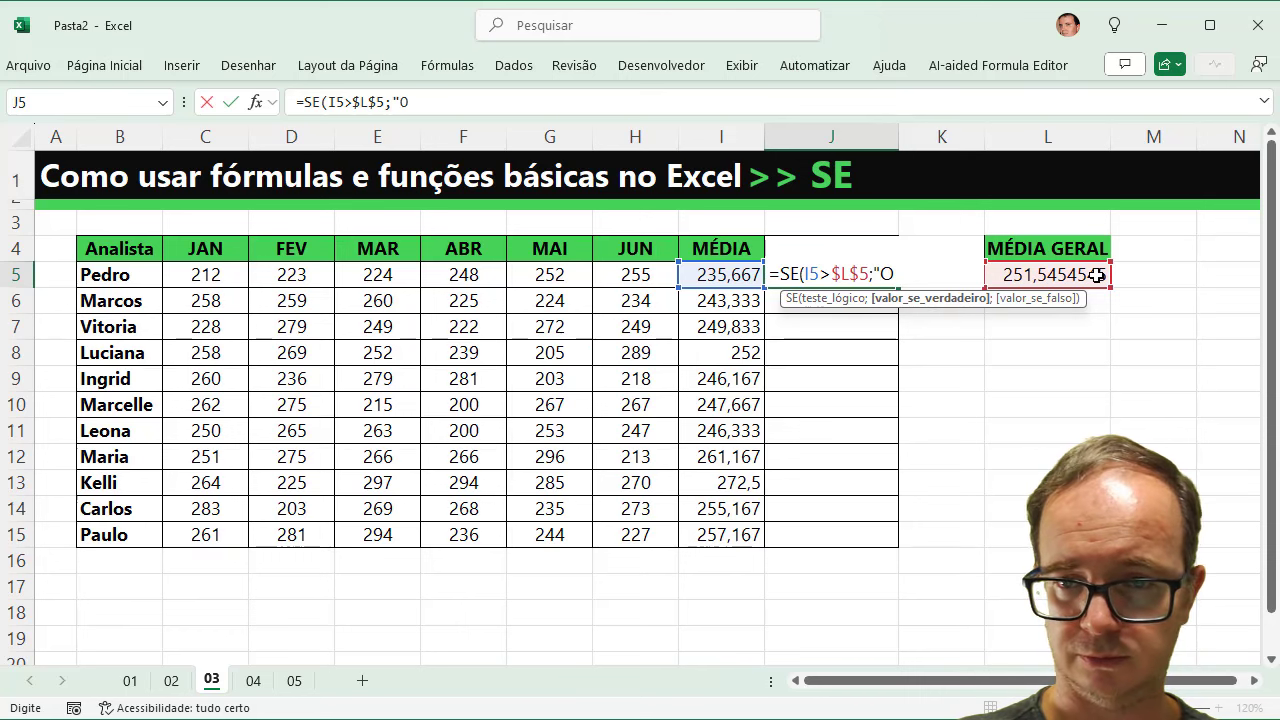
type("K\";\"N")
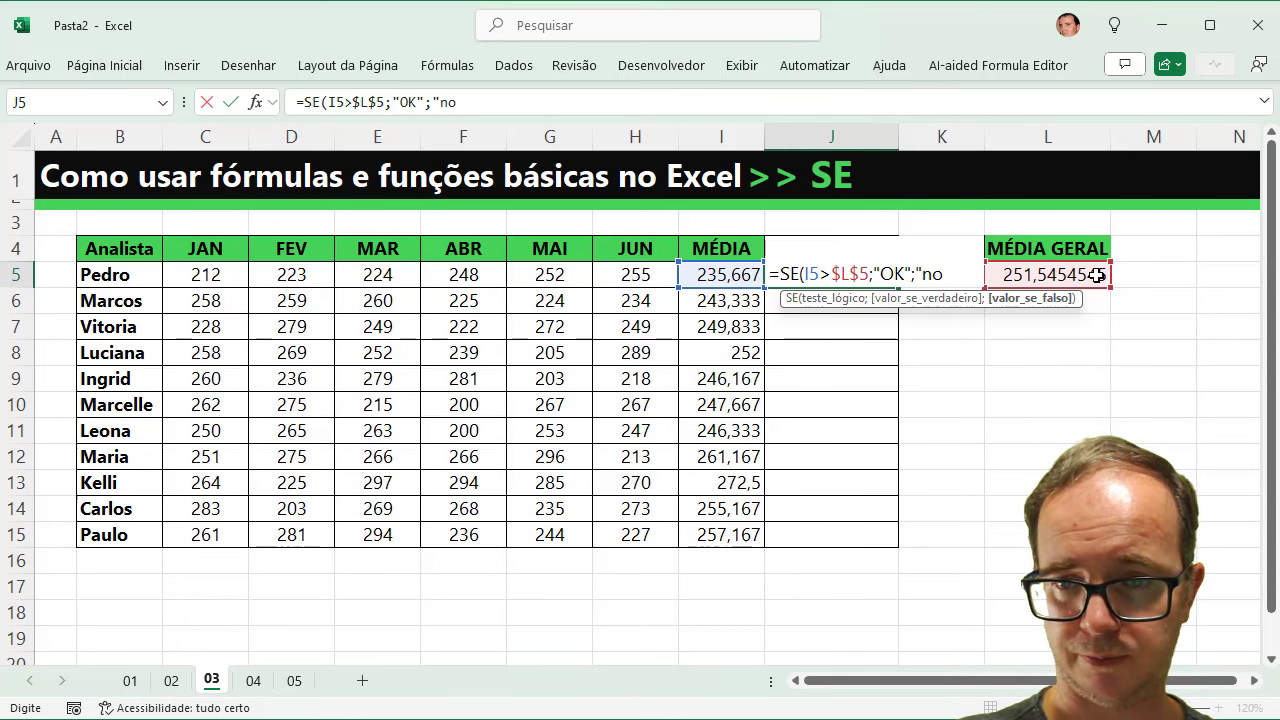
type("OK\"")
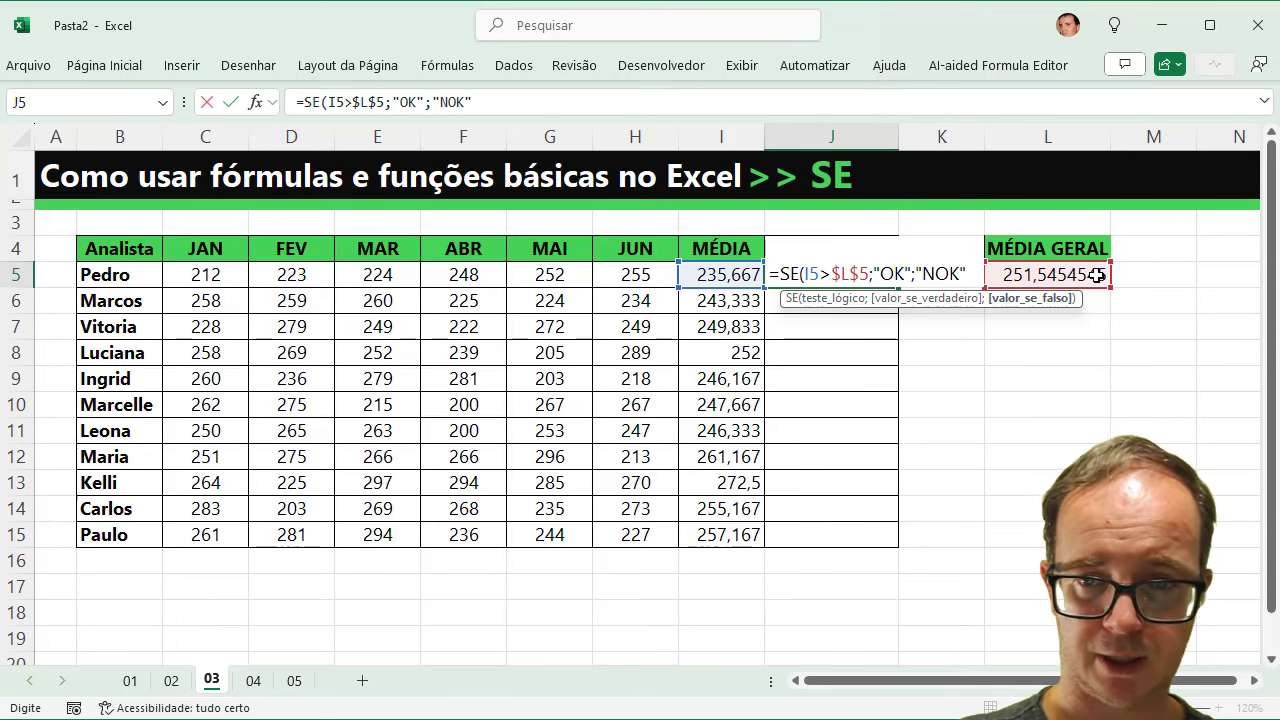
type(")")
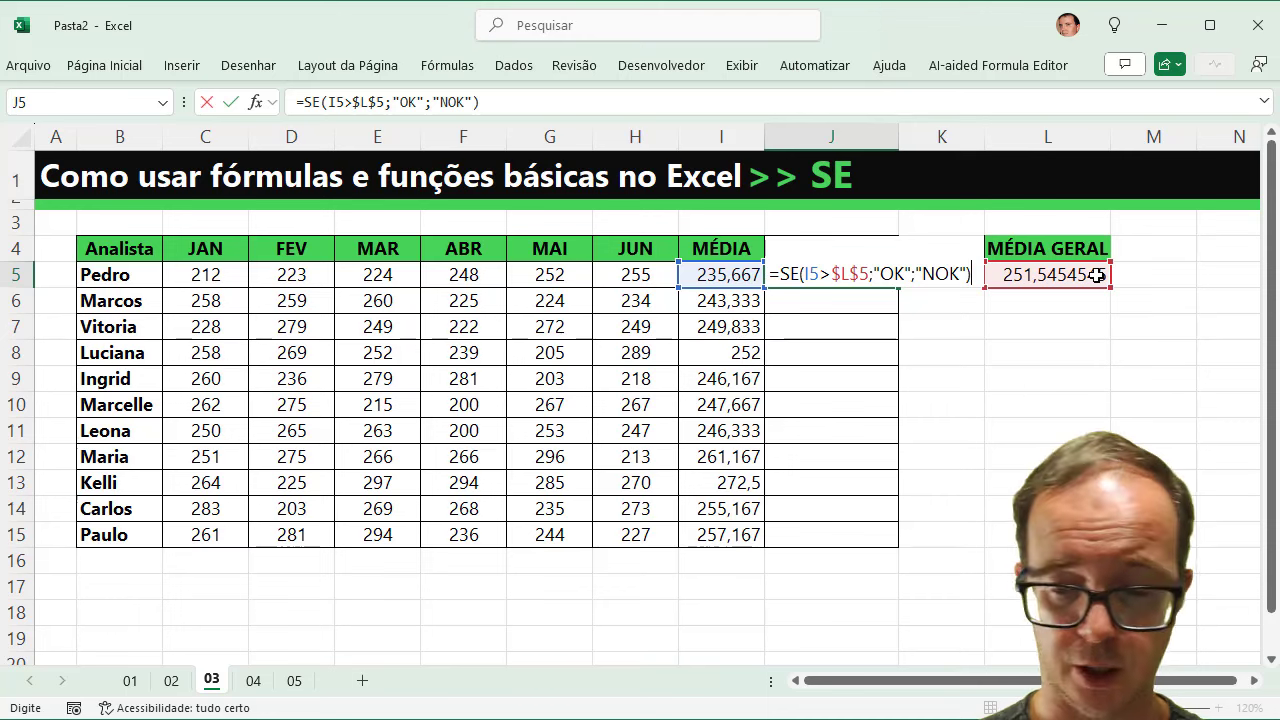
Retype the OK";"NOK") ending of the J5 evaluation formula.
key("BackSpace")
key("BackSpace")
key("BackSpace")
key("BackSpace")
key("BackSpace")
key("BackSpace")
key("BackSpace")
key("BackSpace")
key("BackSpace")
key("BackSpace")
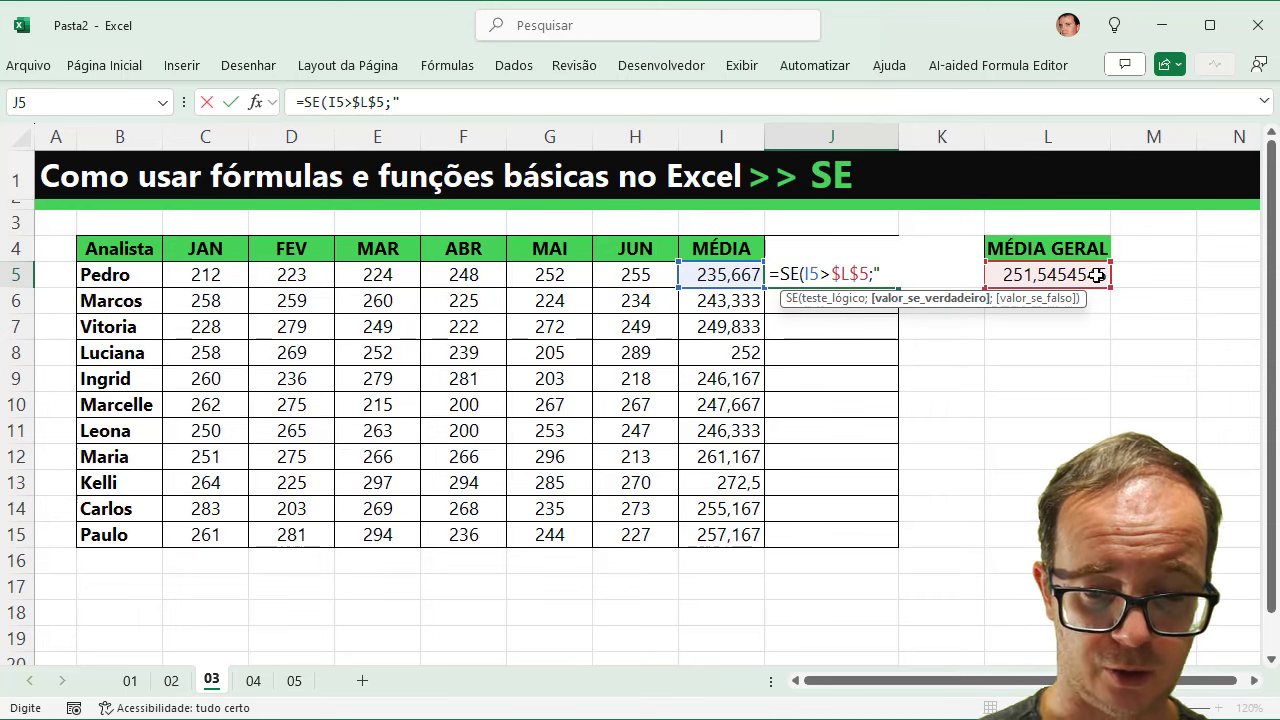
type("OK\"")
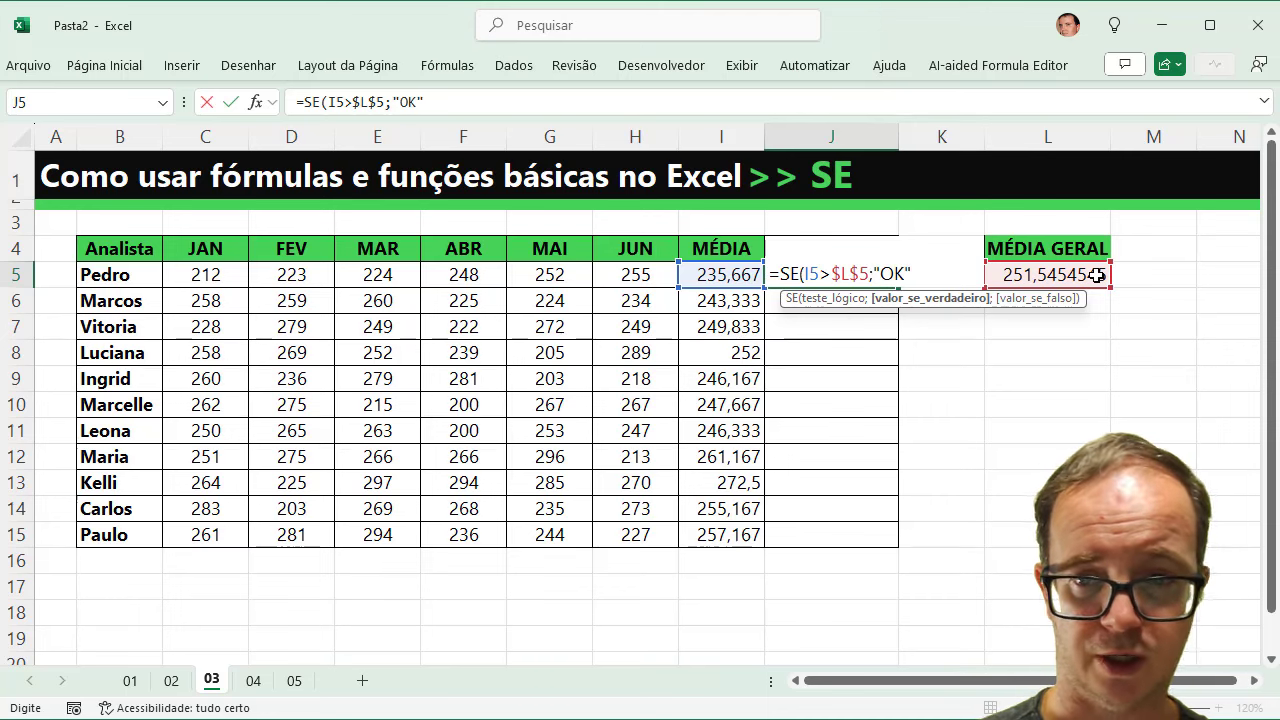
type(";\"N")
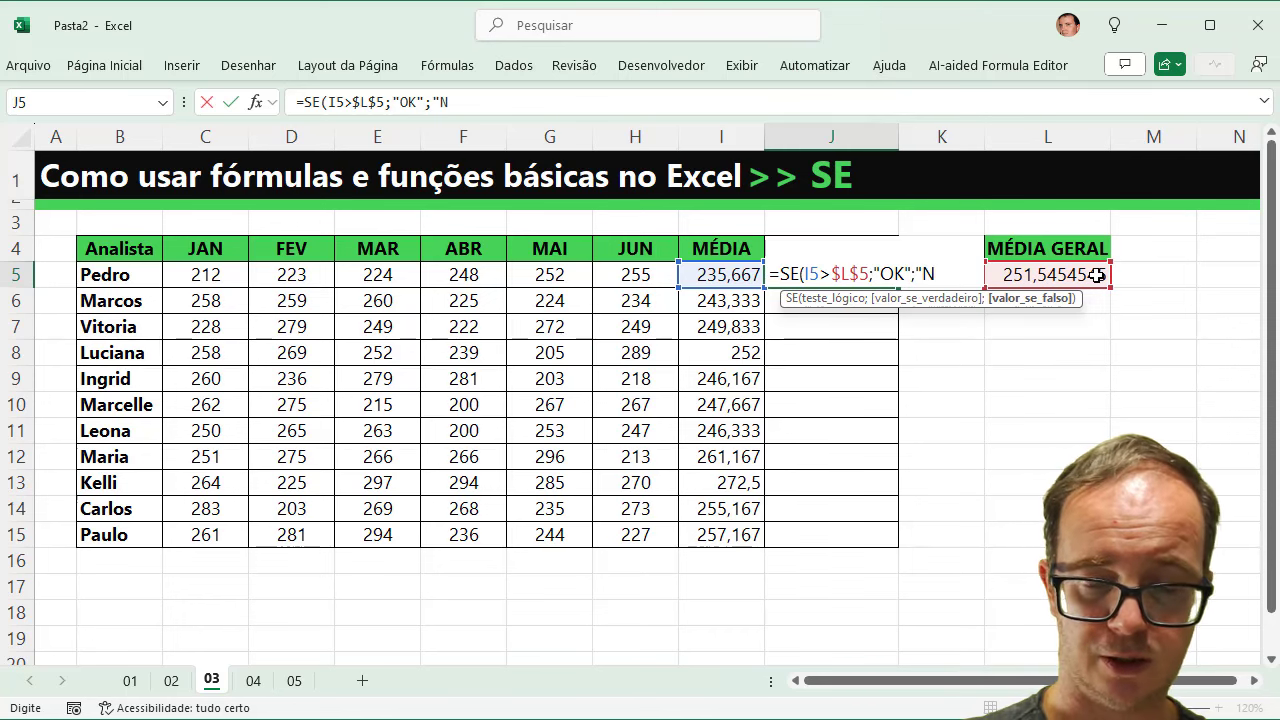
type("OK\"")
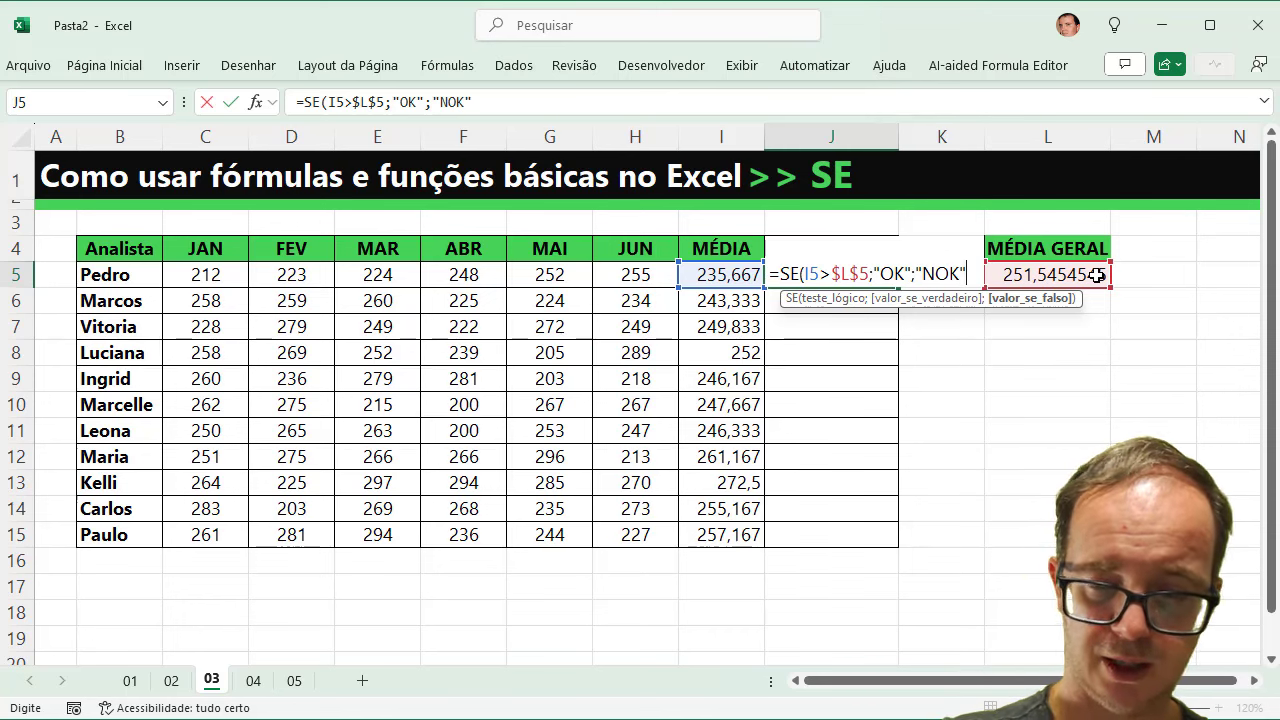
type(")")
Commit the OK/NOK evaluation formula in J5, fill it down to J15, and move to sheet 04.
key("Return")
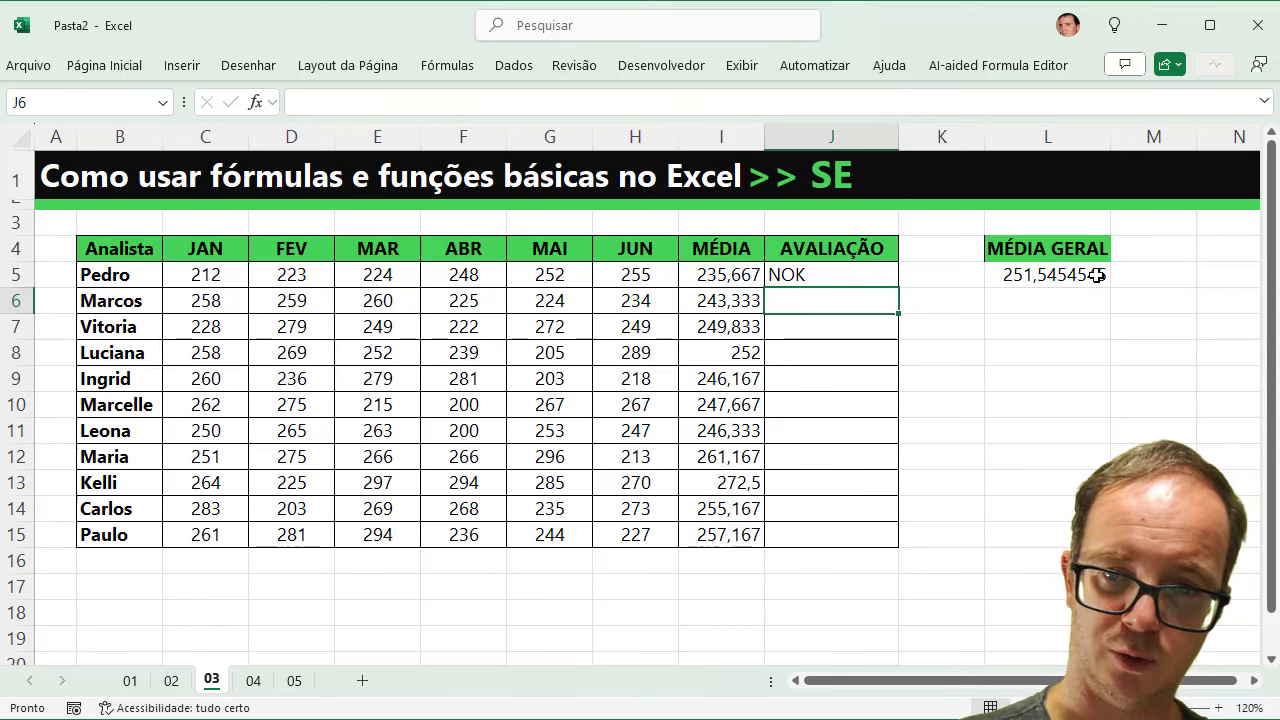
left_click(849, 281)
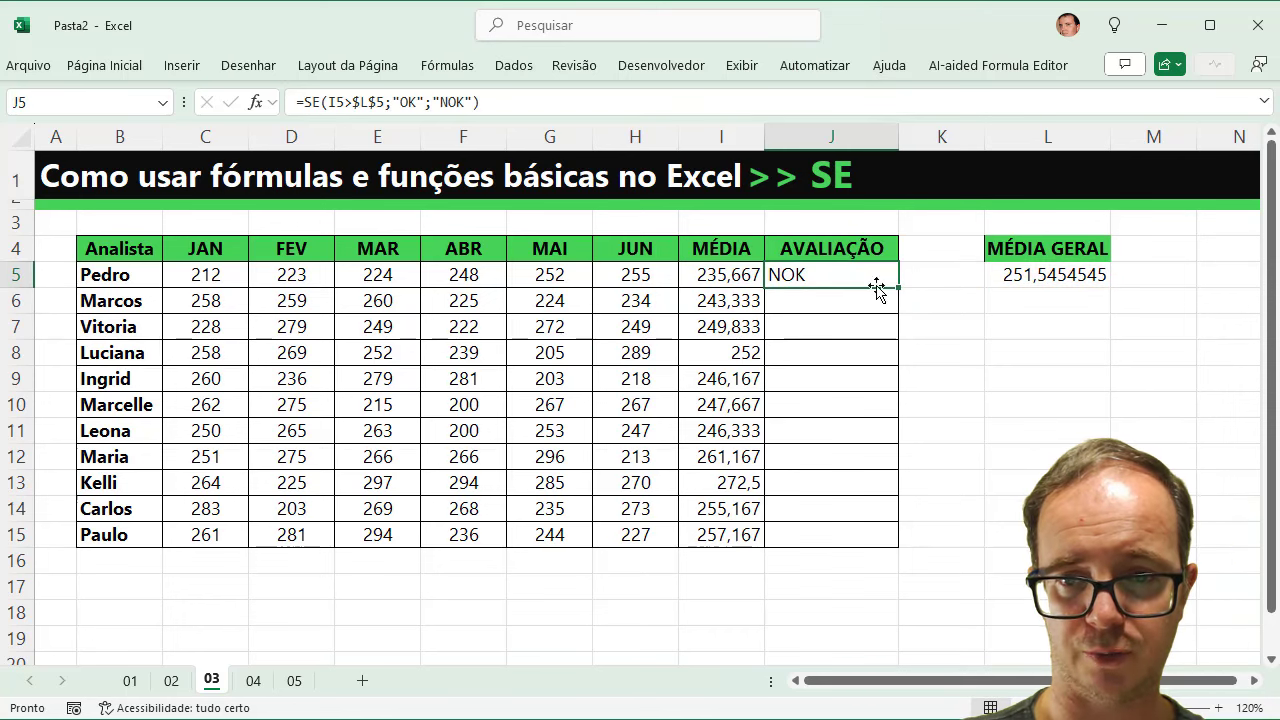
double_click(897, 289)
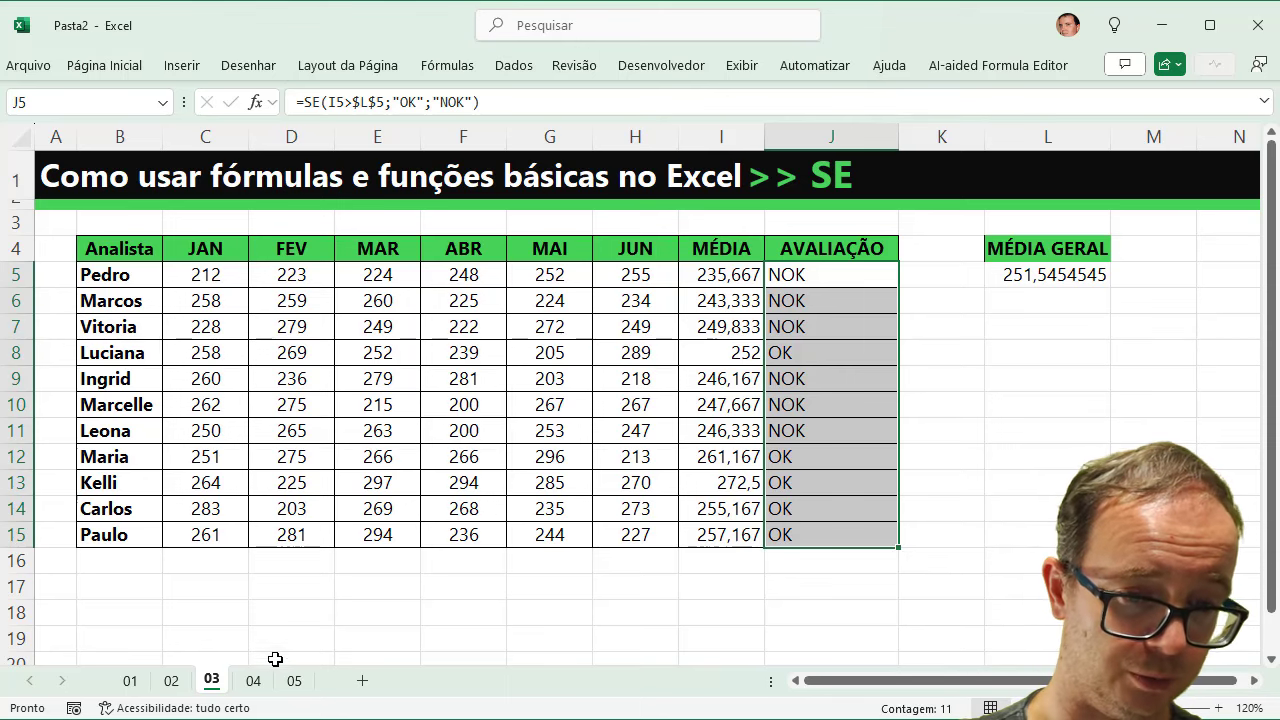
left_click(253, 680)
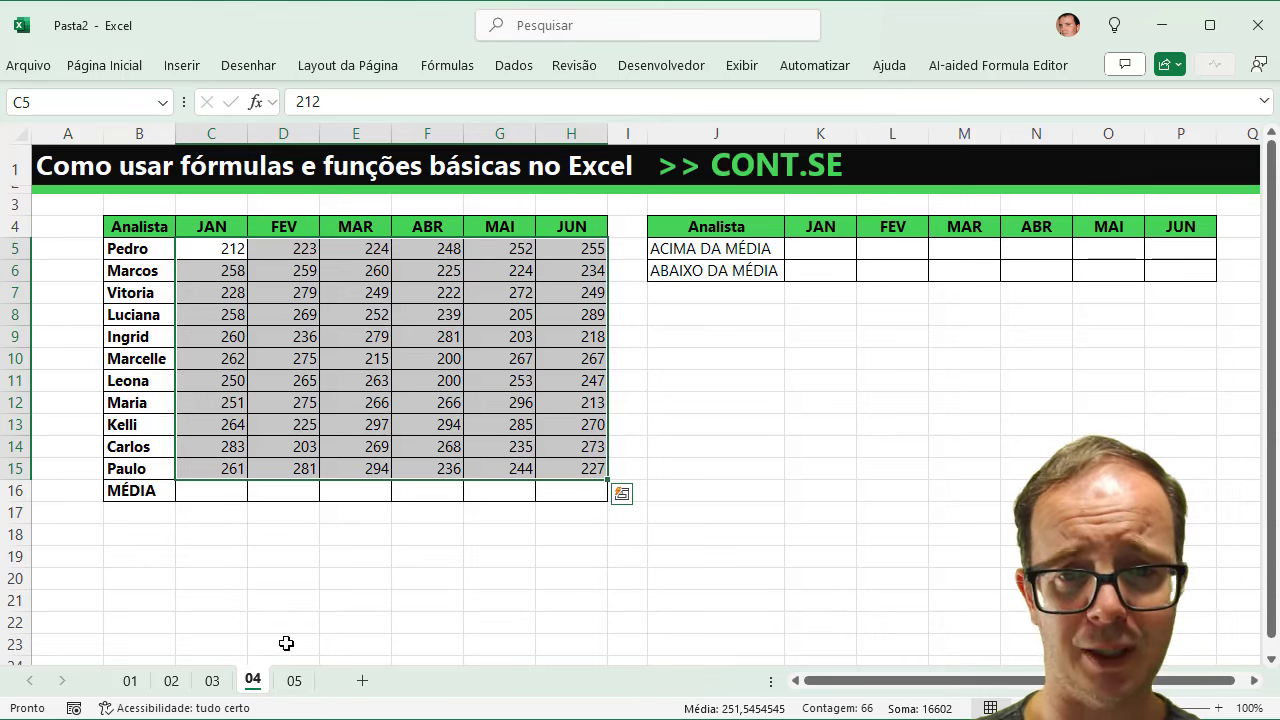
Narrow columns A and I, zoom sheet 04 to 110%, and shift the CONT.SE title right.
left_click_drag(111, 135, 59, 135)
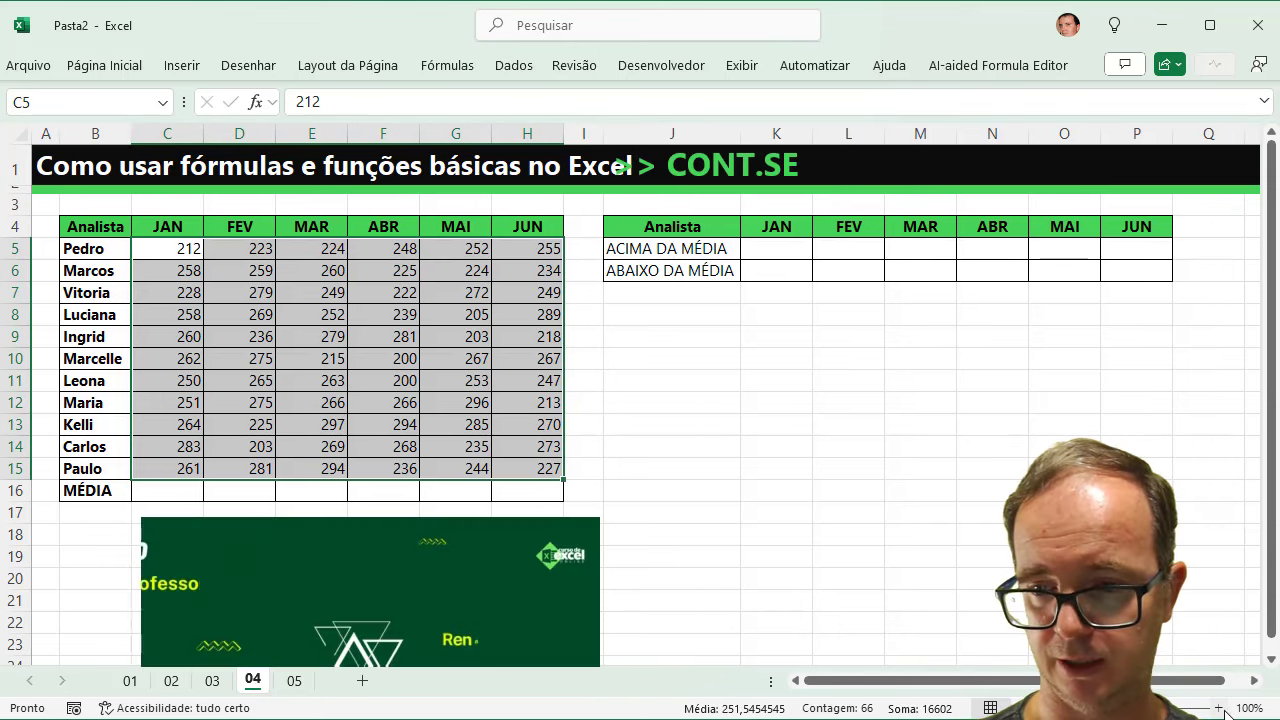
left_click(1218, 708)
left_click_drag(1000, 681, 990, 681)
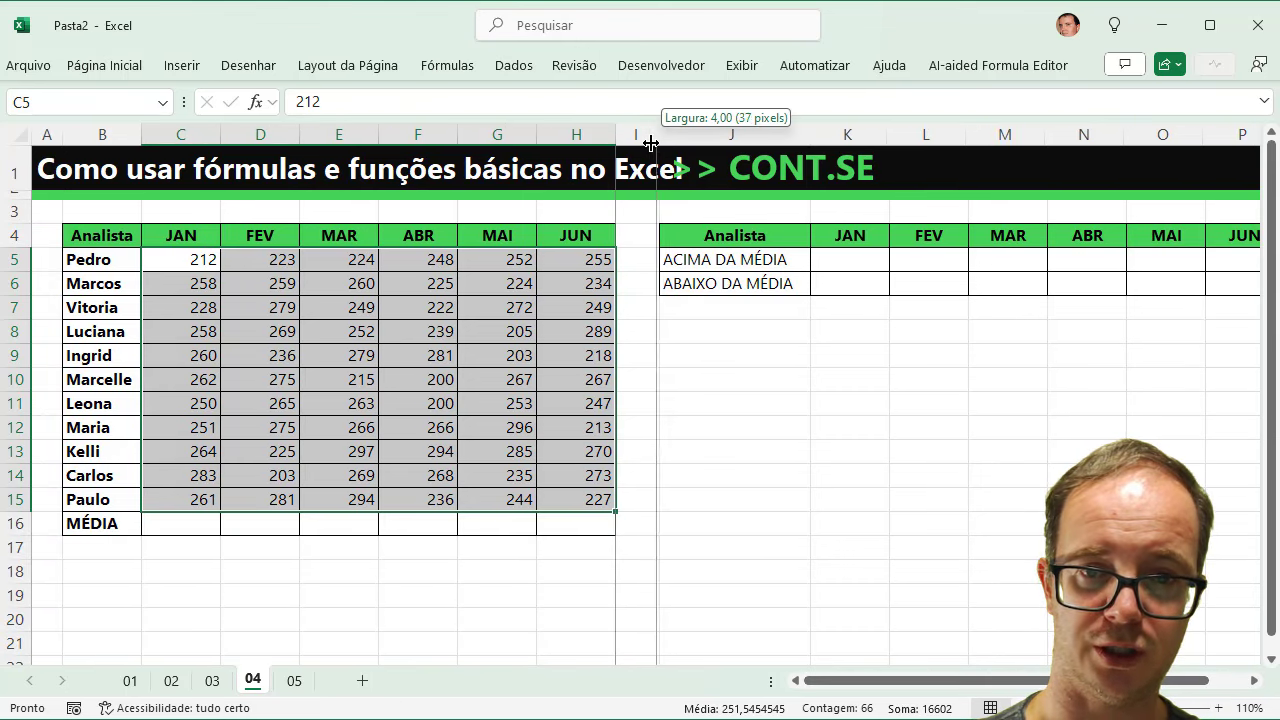
left_click_drag(661, 142, 648, 142)
left_click(746, 172)
left_click_drag(800, 195, 838, 191)
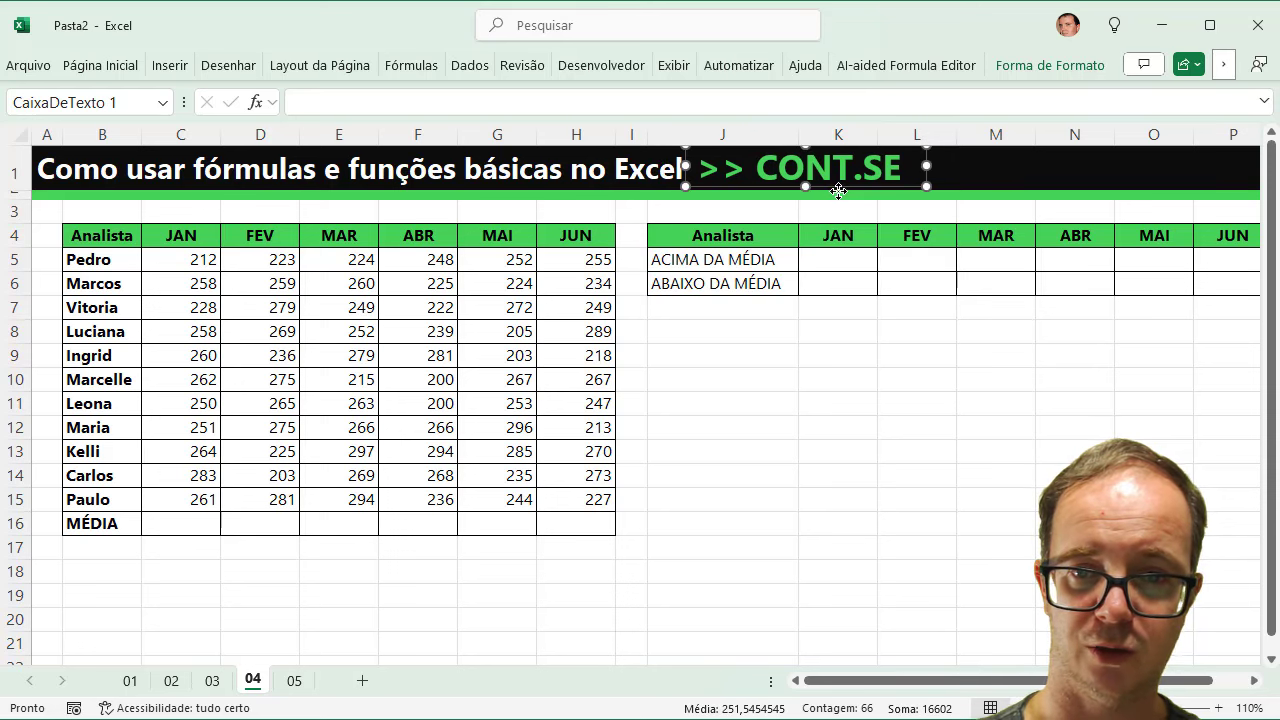
left_click(813, 348)
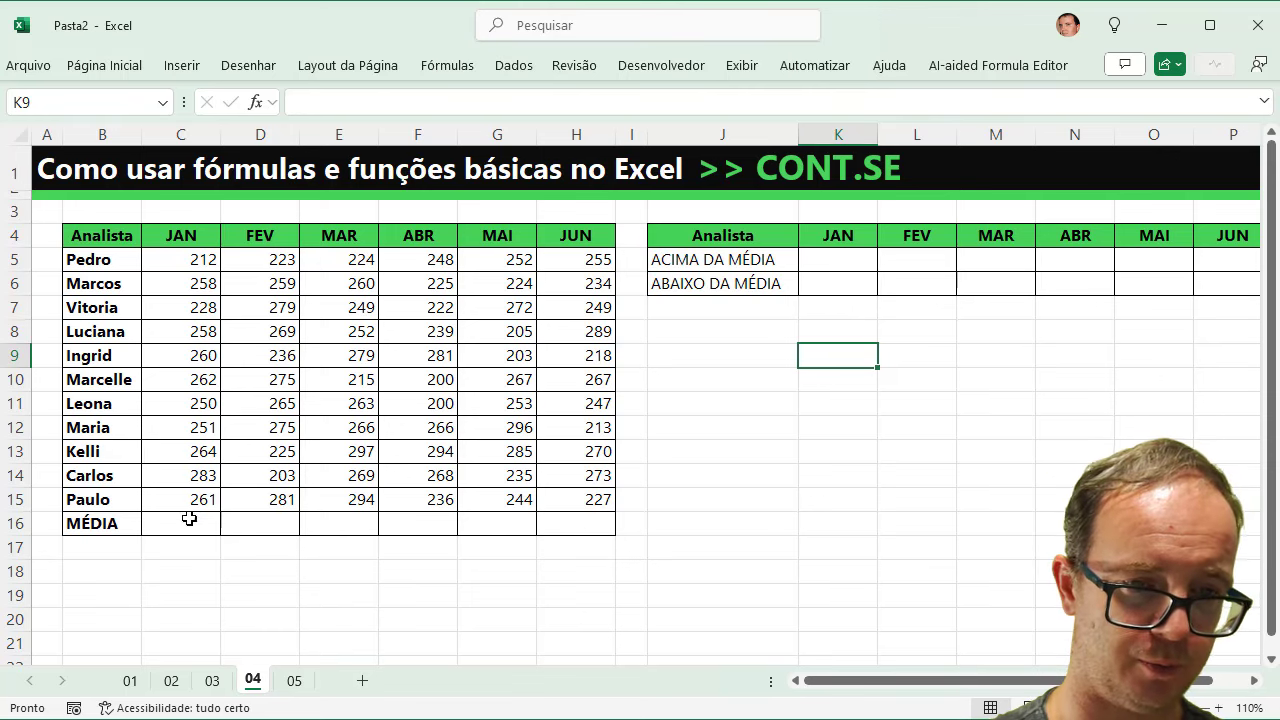
Fill the MÉDIA row C16:H16 with monthly averages using AutoSoma's Média option.
left_click_drag(190, 523, 552, 531)
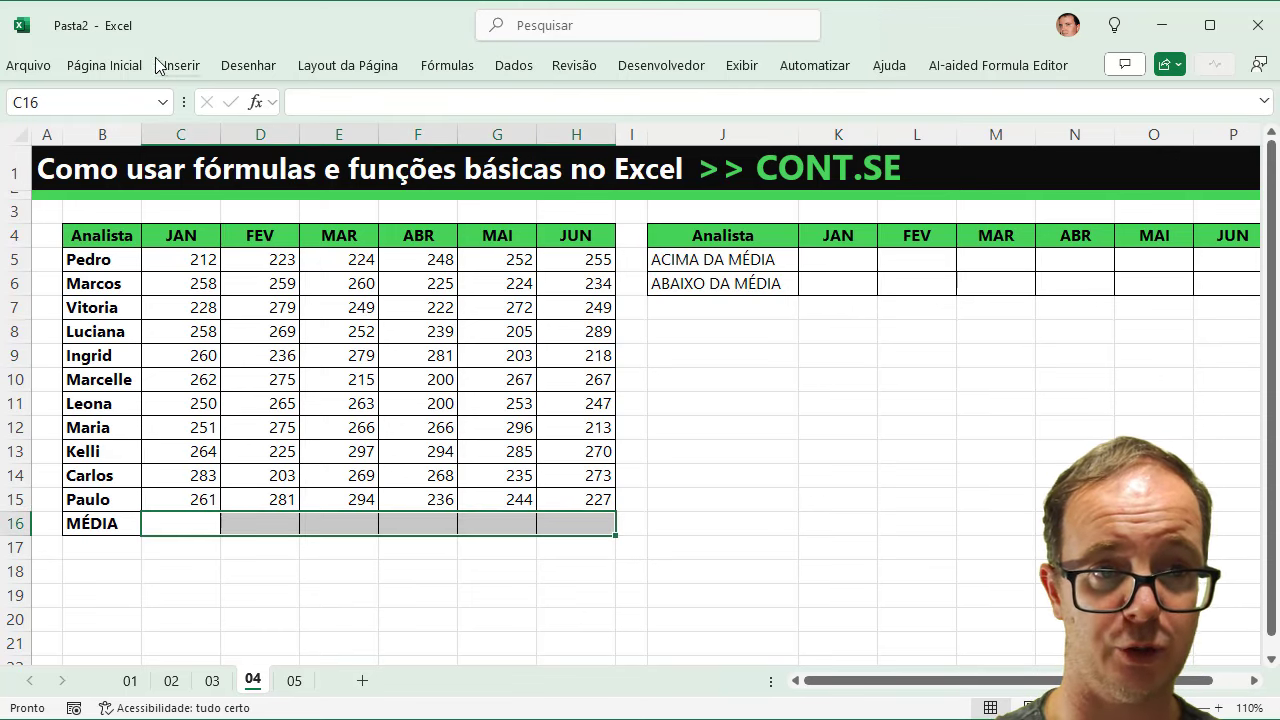
left_click(105, 65)
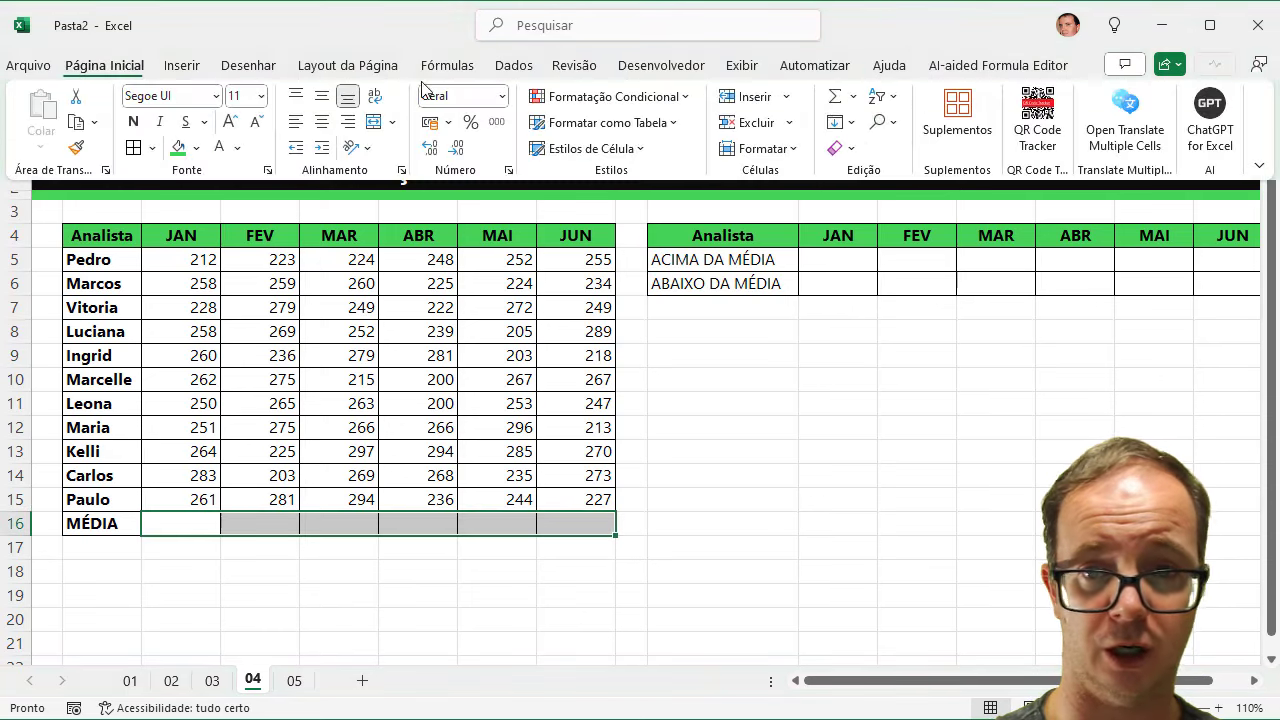
left_click(852, 96)
left_click(880, 158)
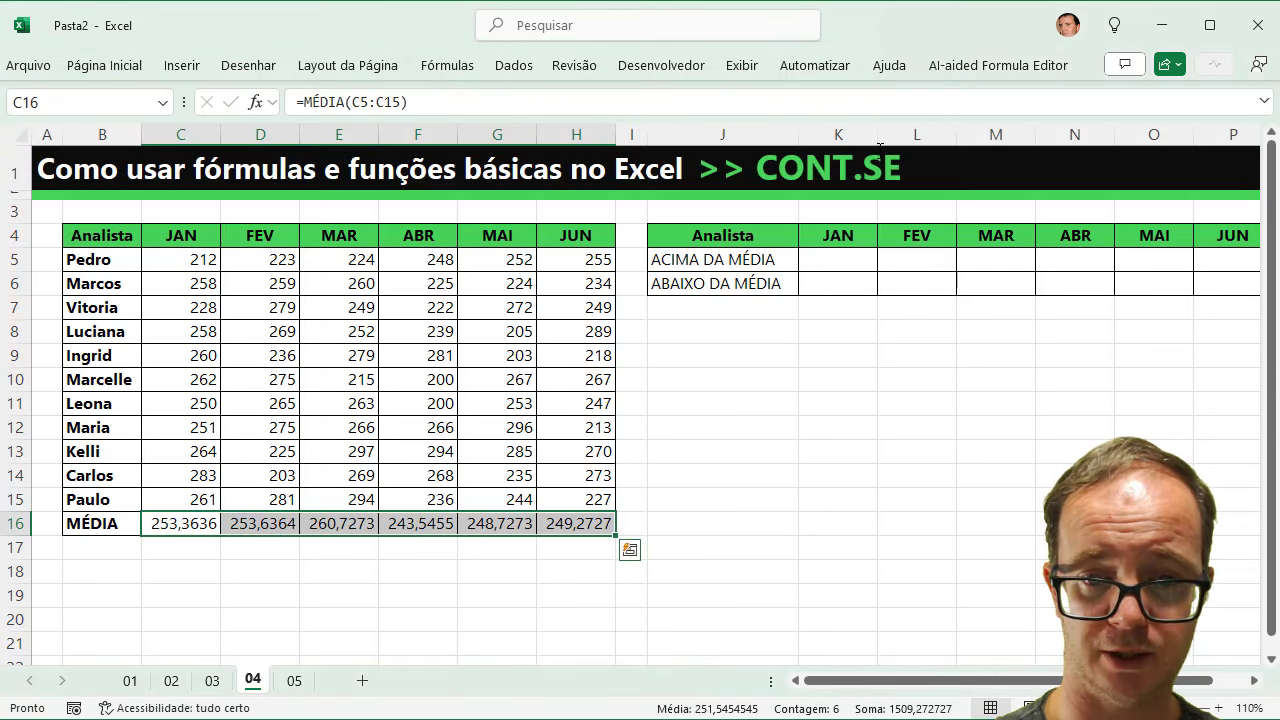
left_click(811, 264)
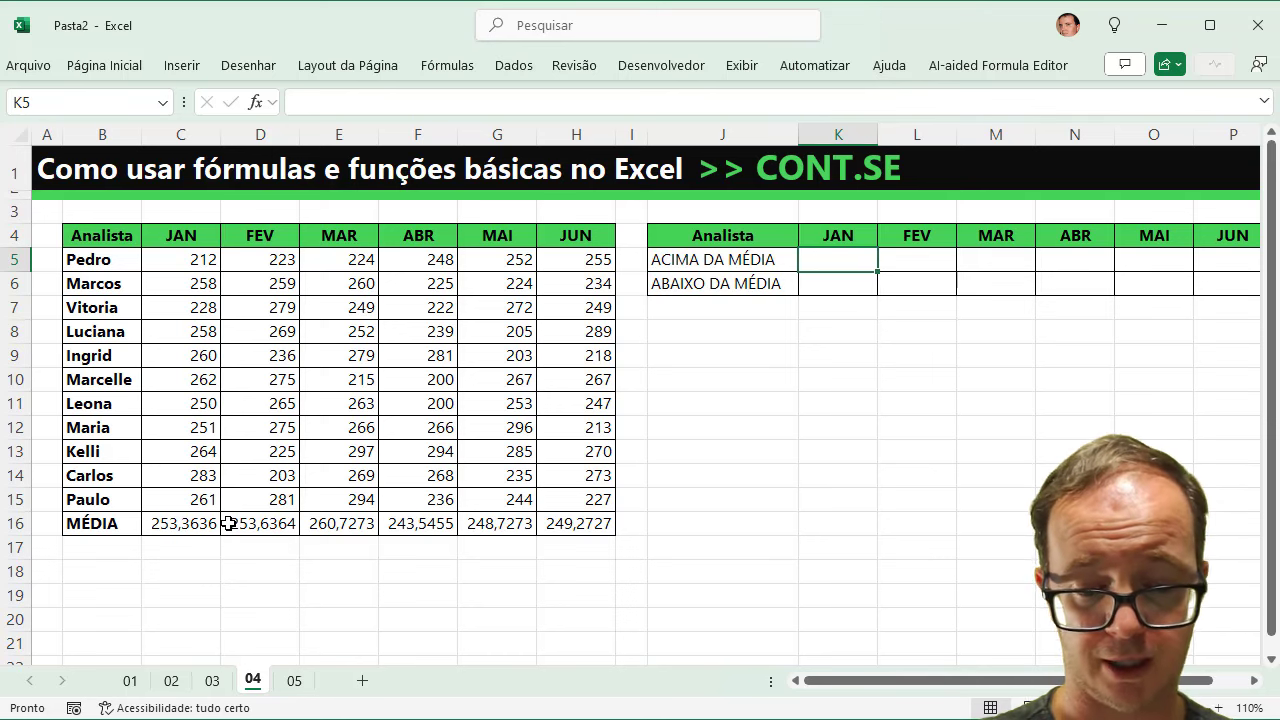
Enter a CONT.SE formula in K5 counting JAN sales C5:C15 against the average in C16.
type("=CONT.SE")
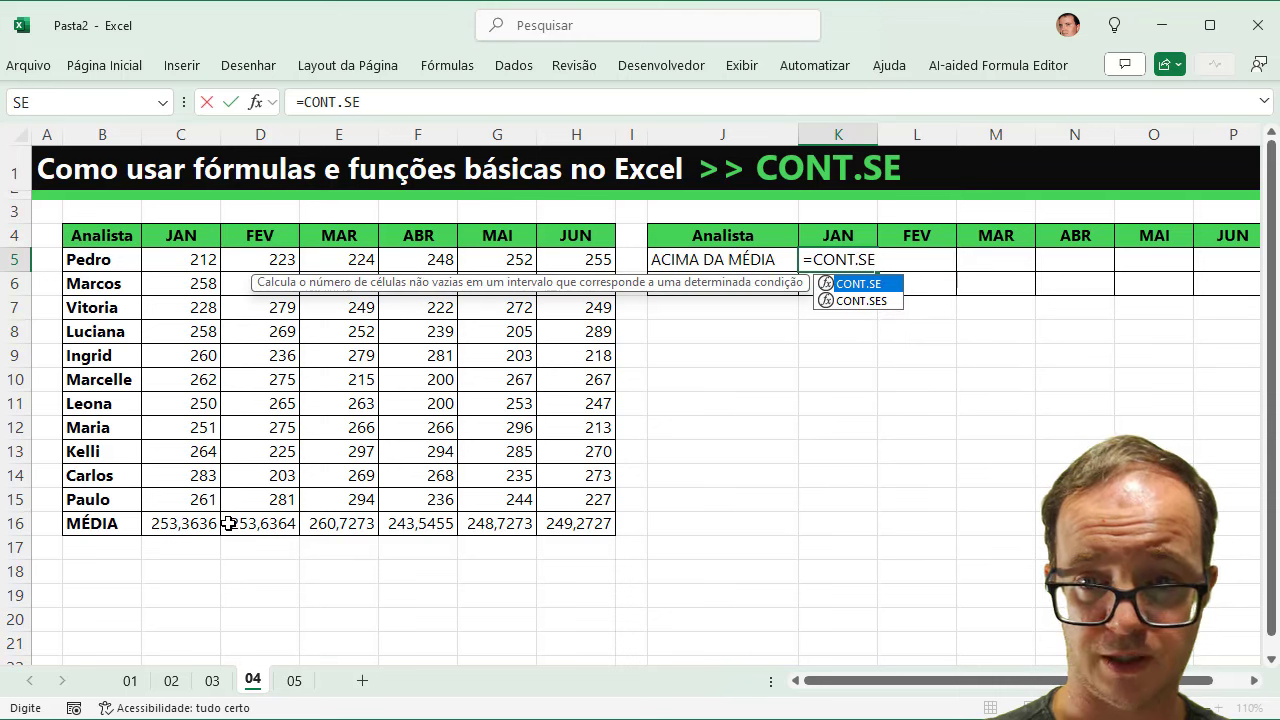
type("(")
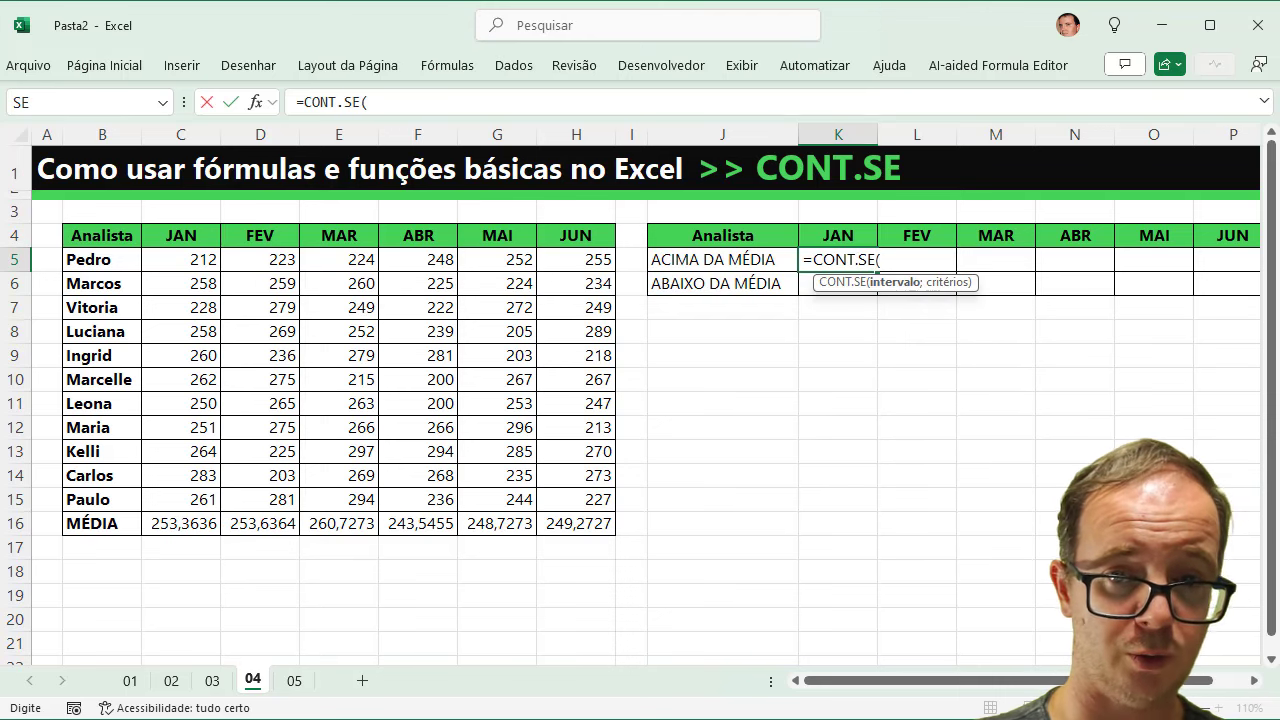
left_click_drag(172, 262, 182, 491)
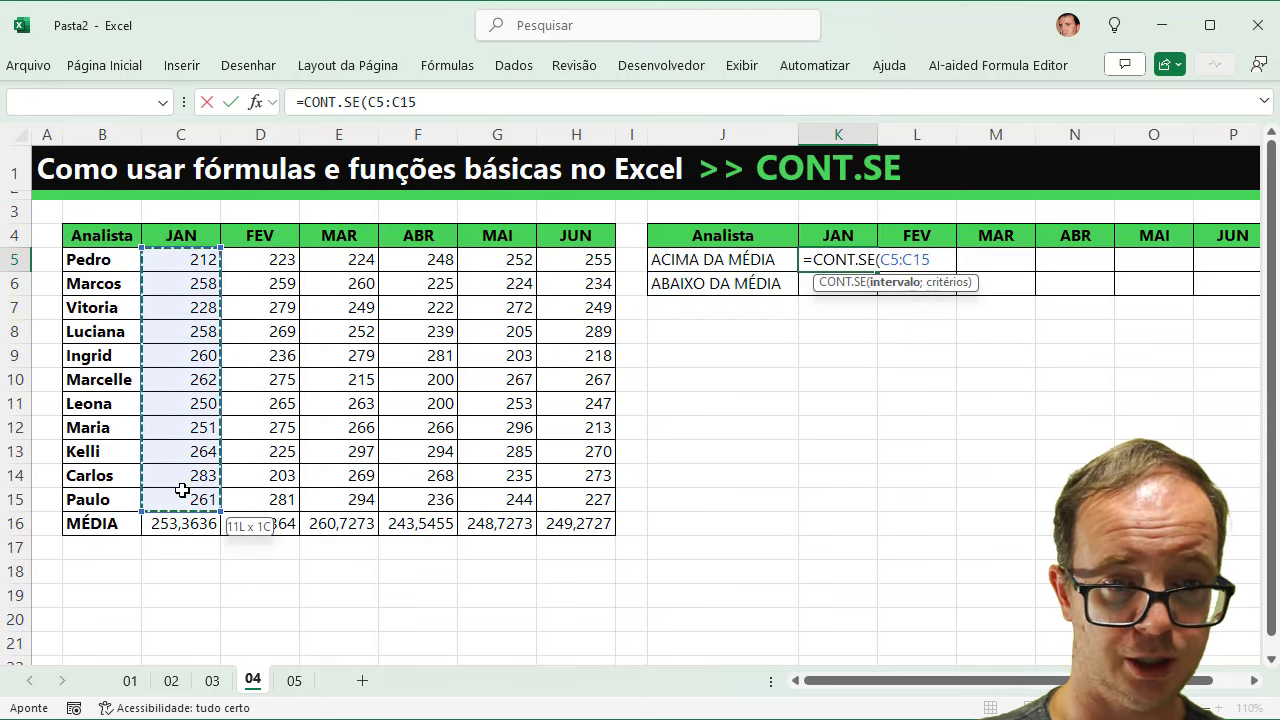
type(";")
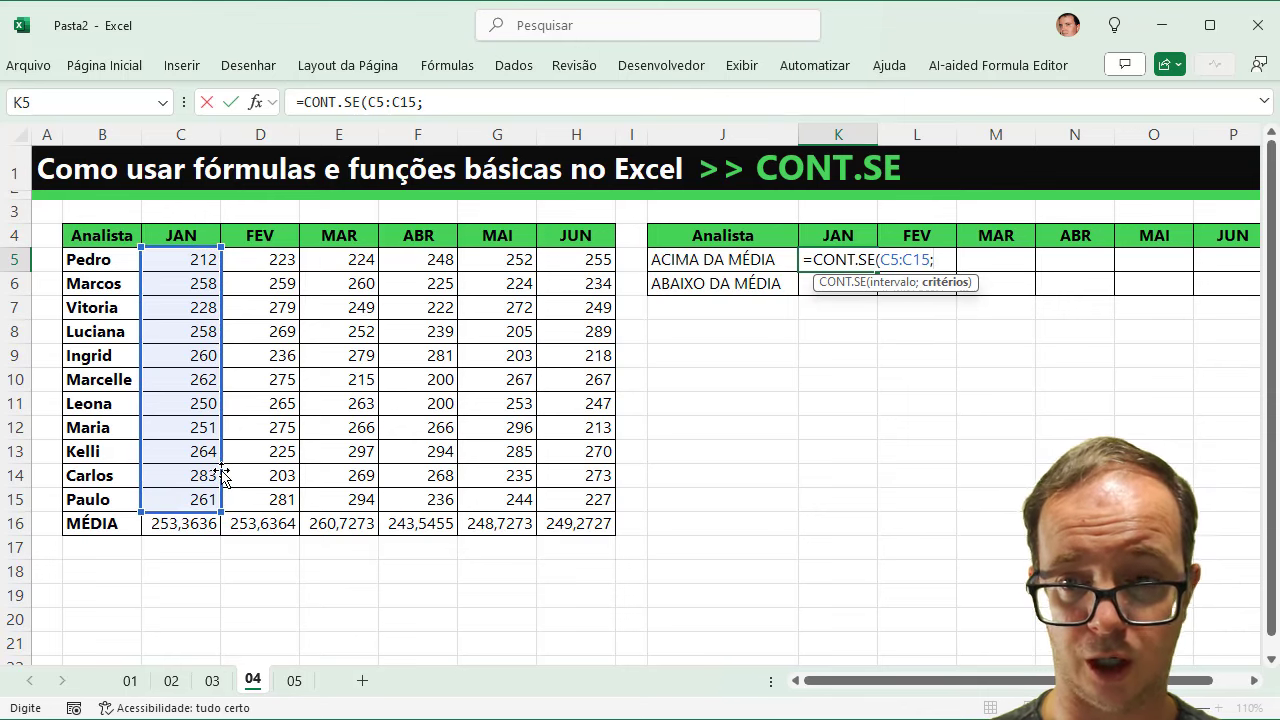
type("\">\"&")
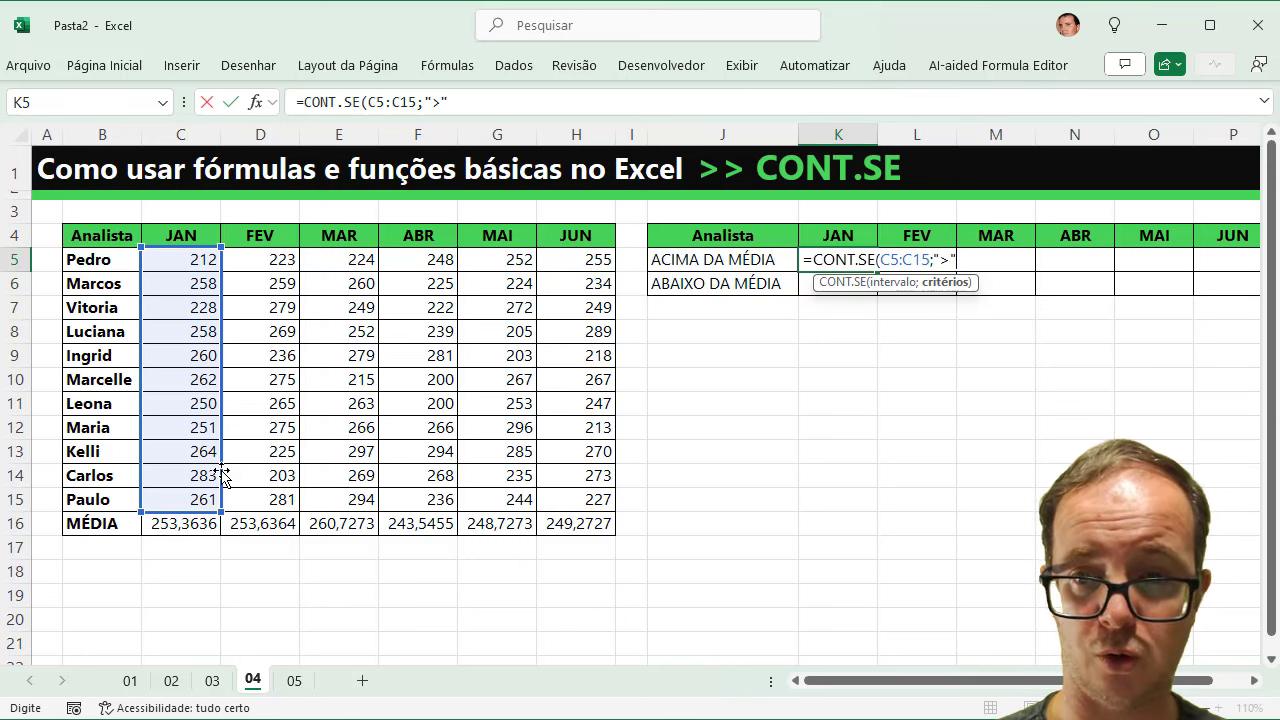
left_click(193, 522)
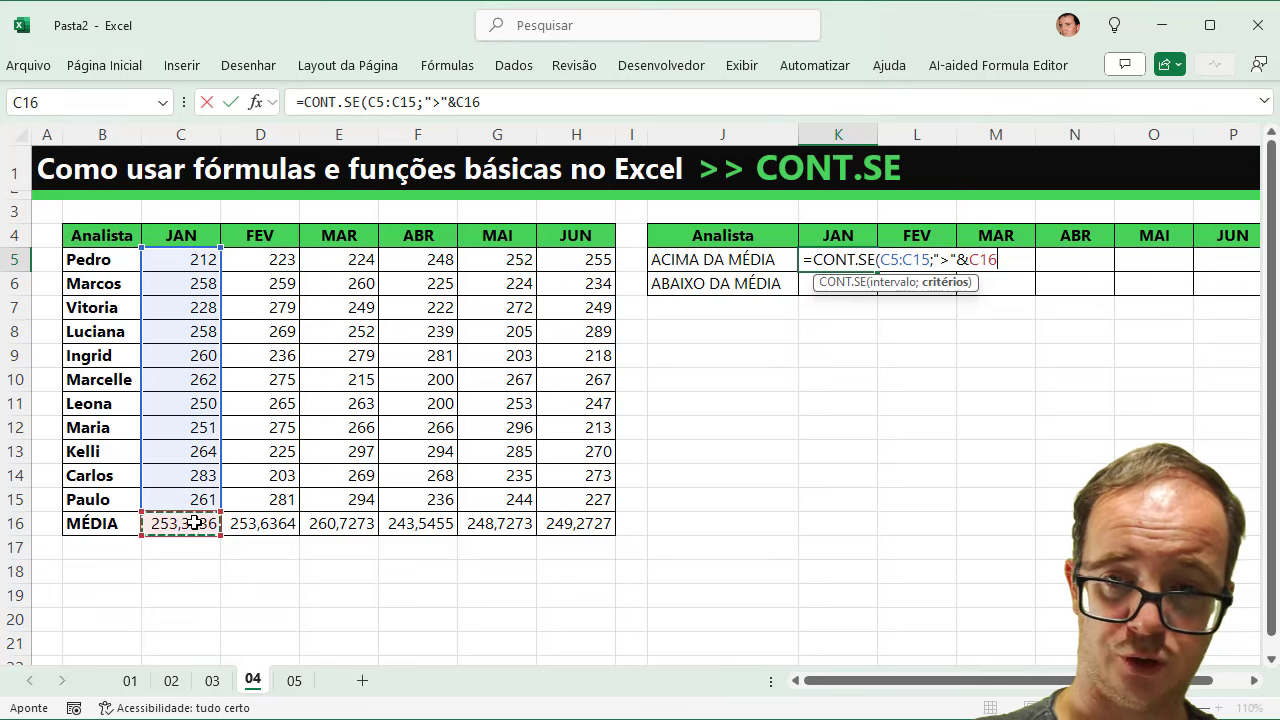
type(")")
key("Return")
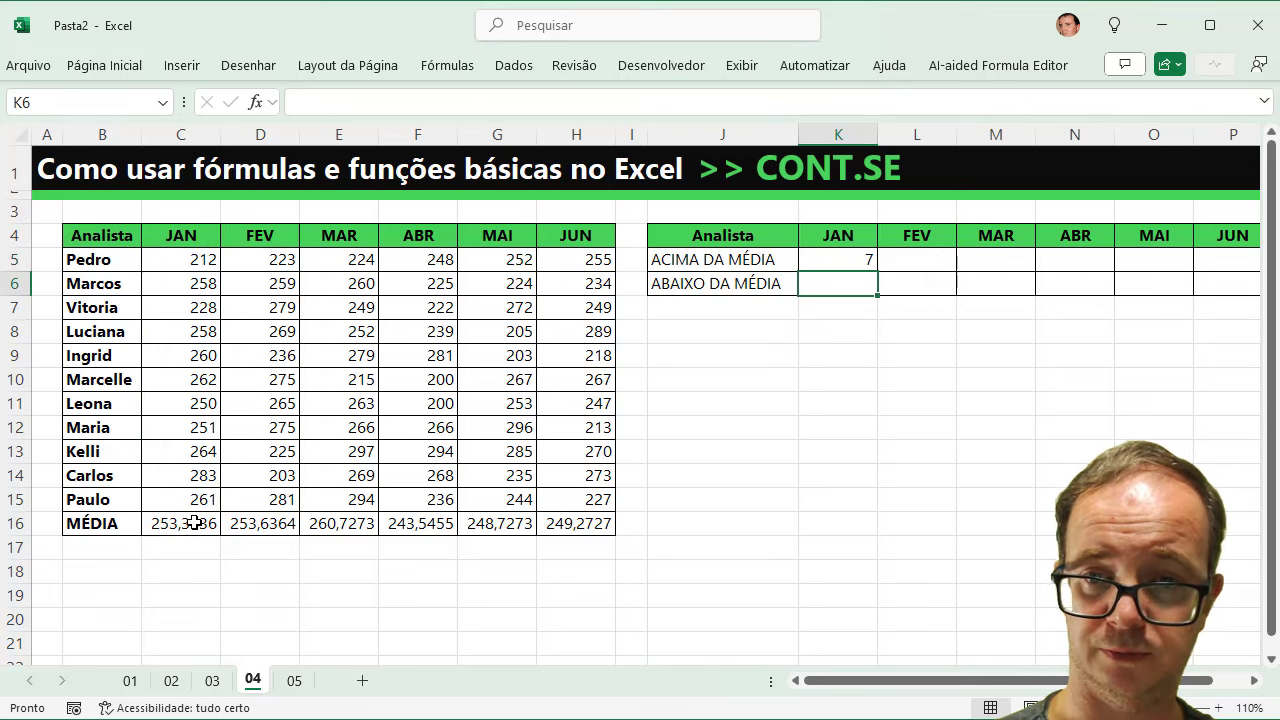
Correct the K5 criterion to ">"&C16 so the JAN above-average count shows 7.
key("Up")
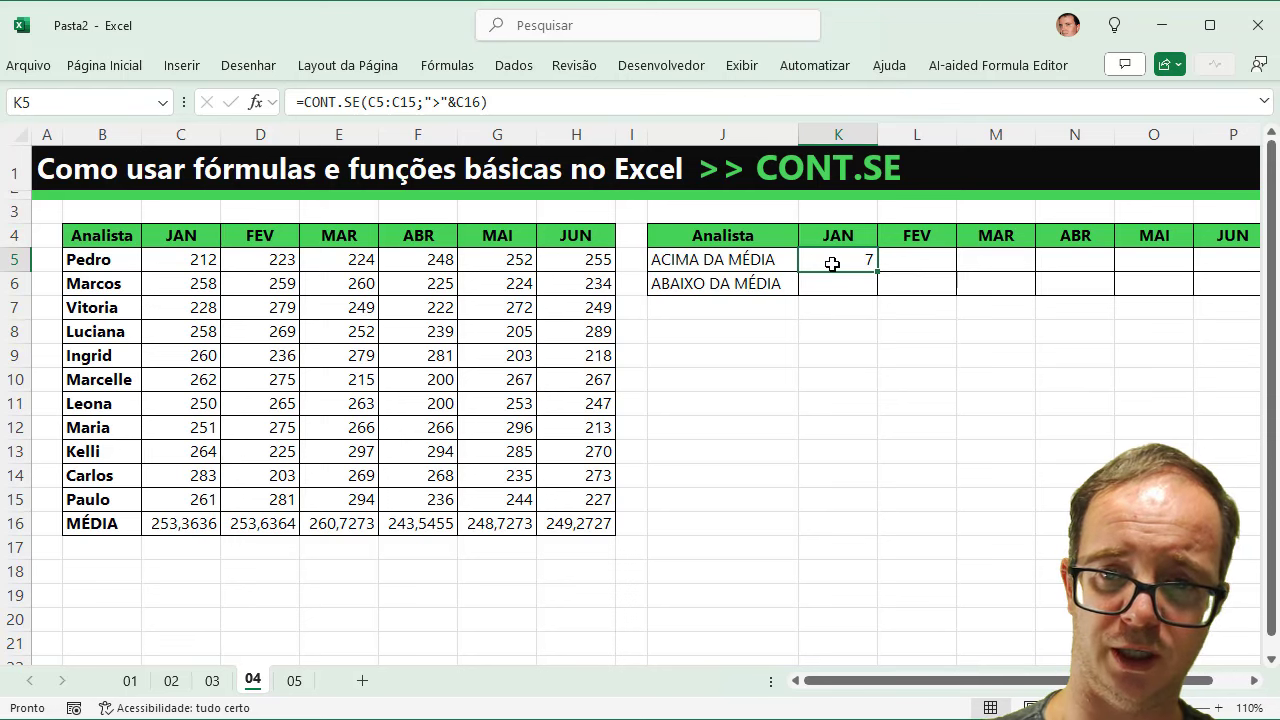
double_click(832, 263)
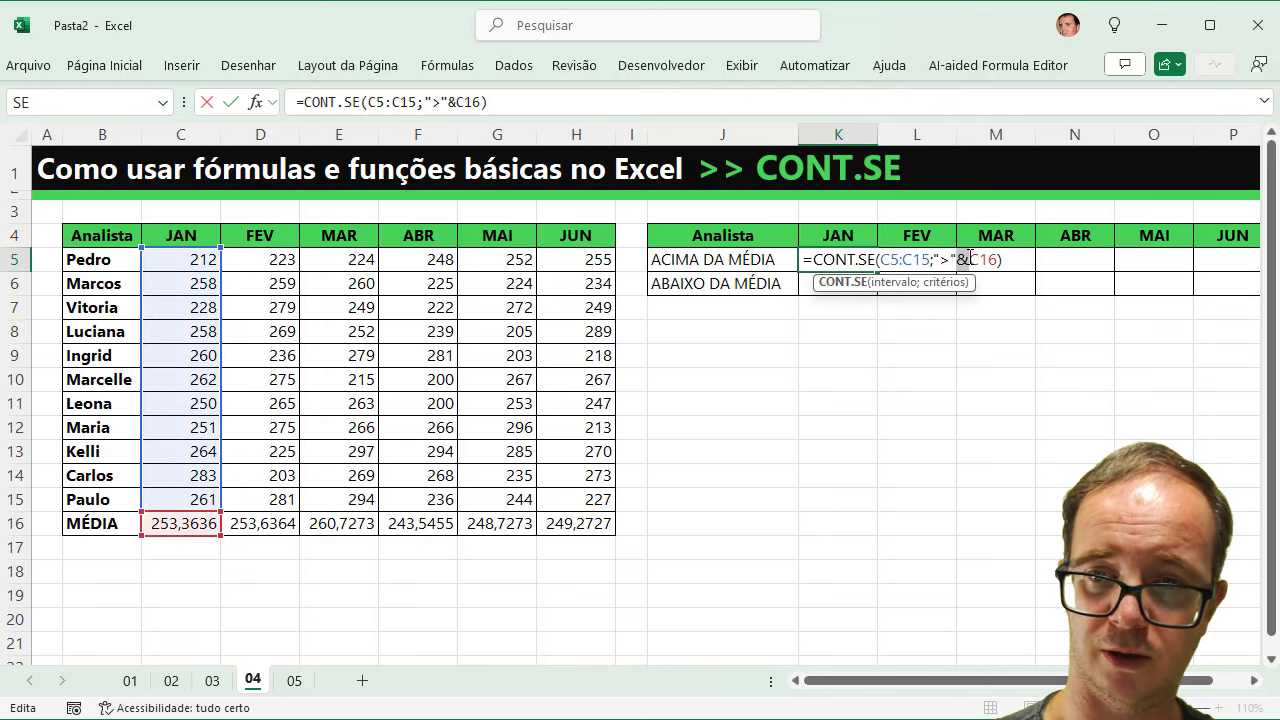
key("Delete")
key("BackSpace")
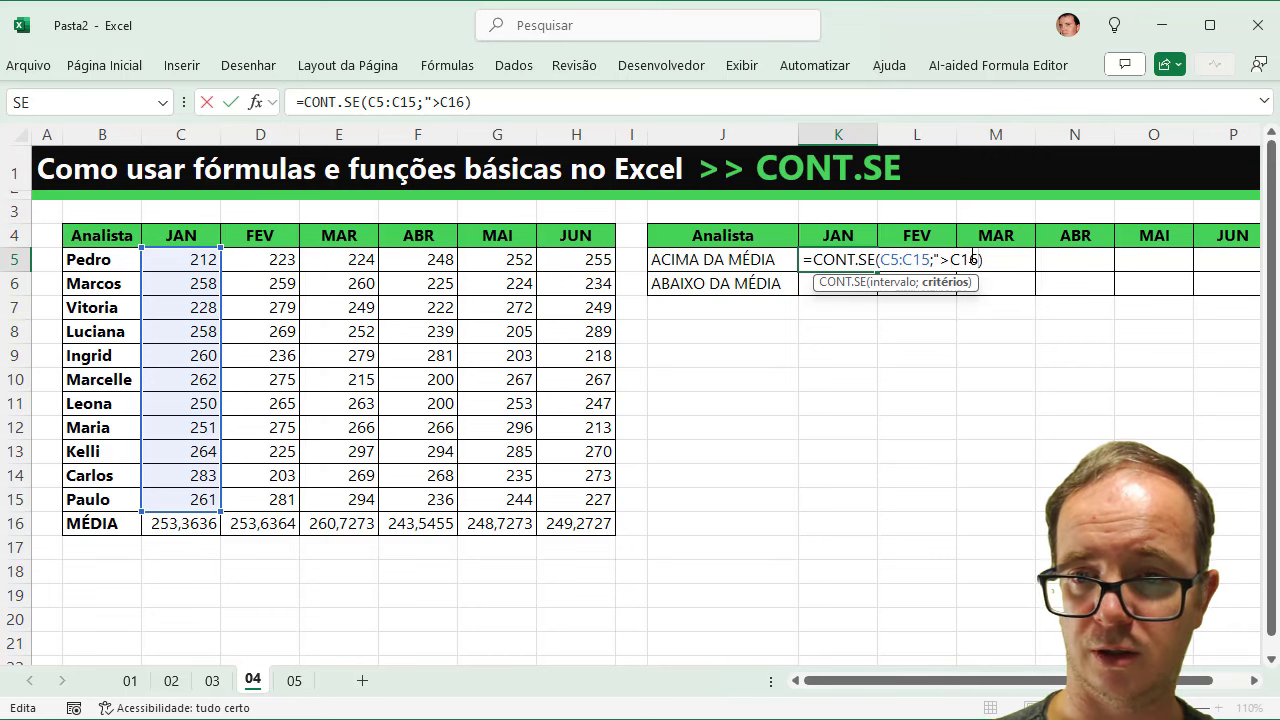
type("\"")
key("Return")
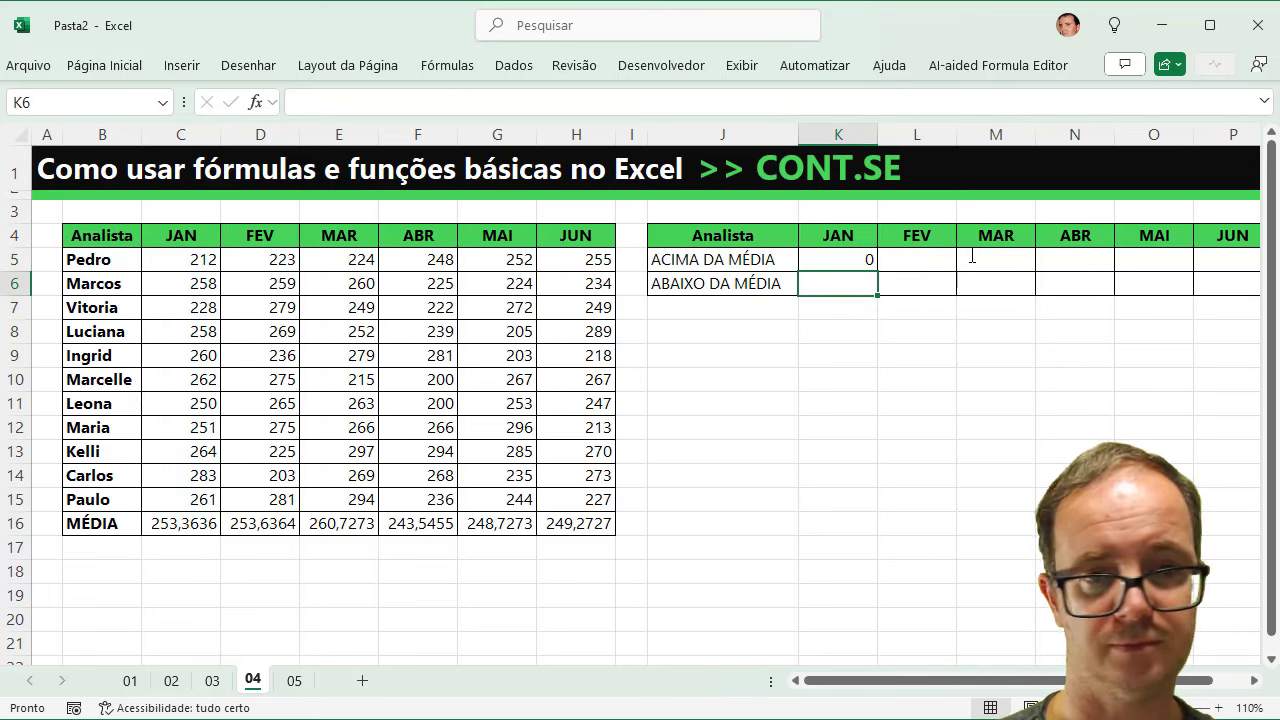
key("Up")
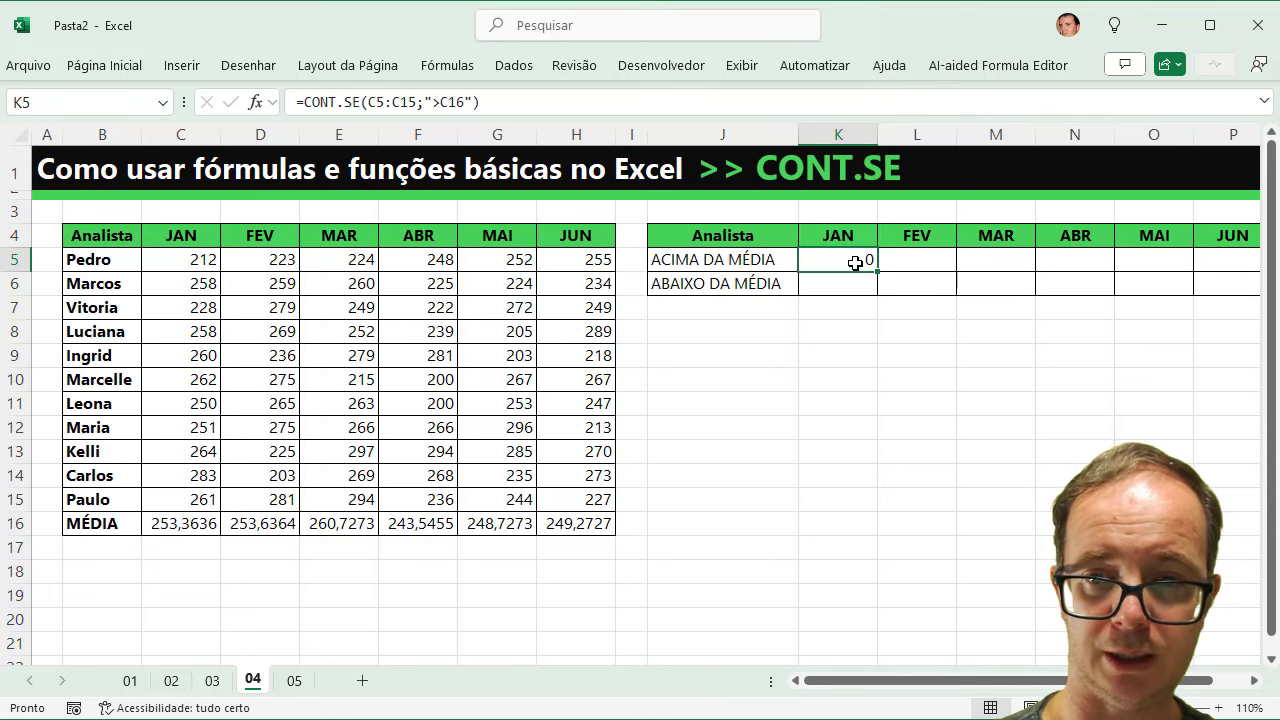
double_click(855, 262)
left_click(952, 260)
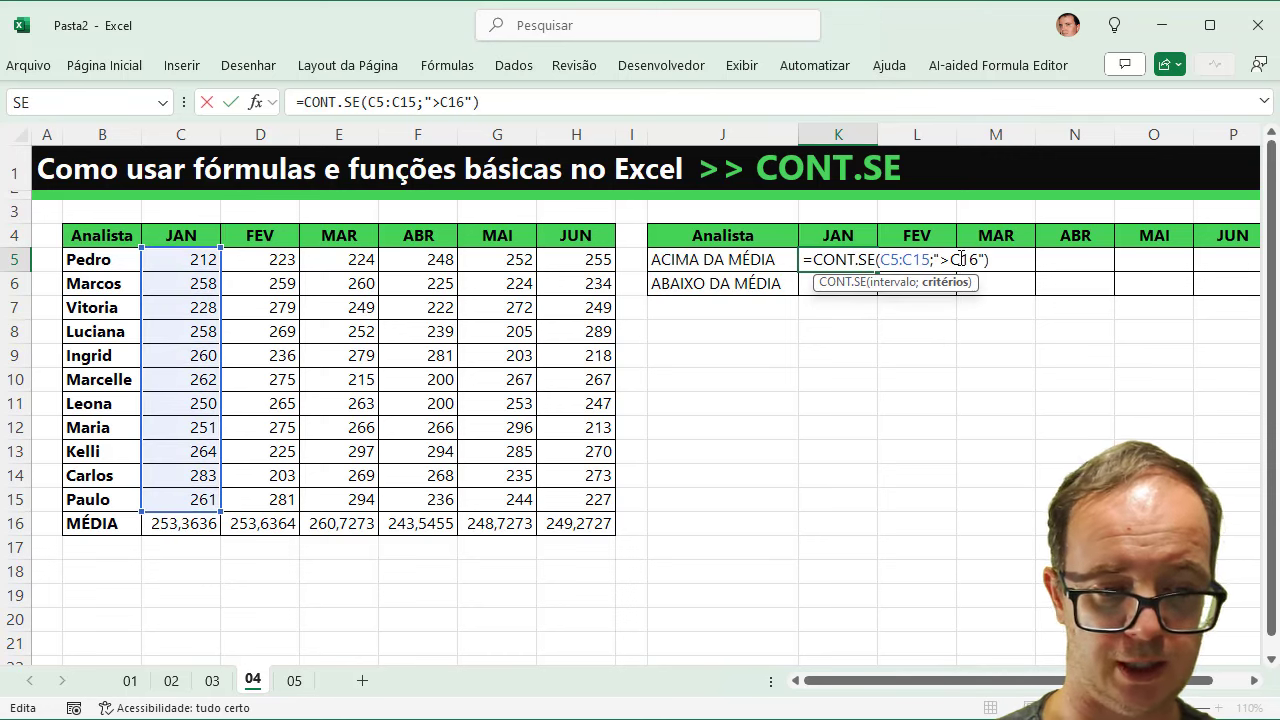
type("\"")
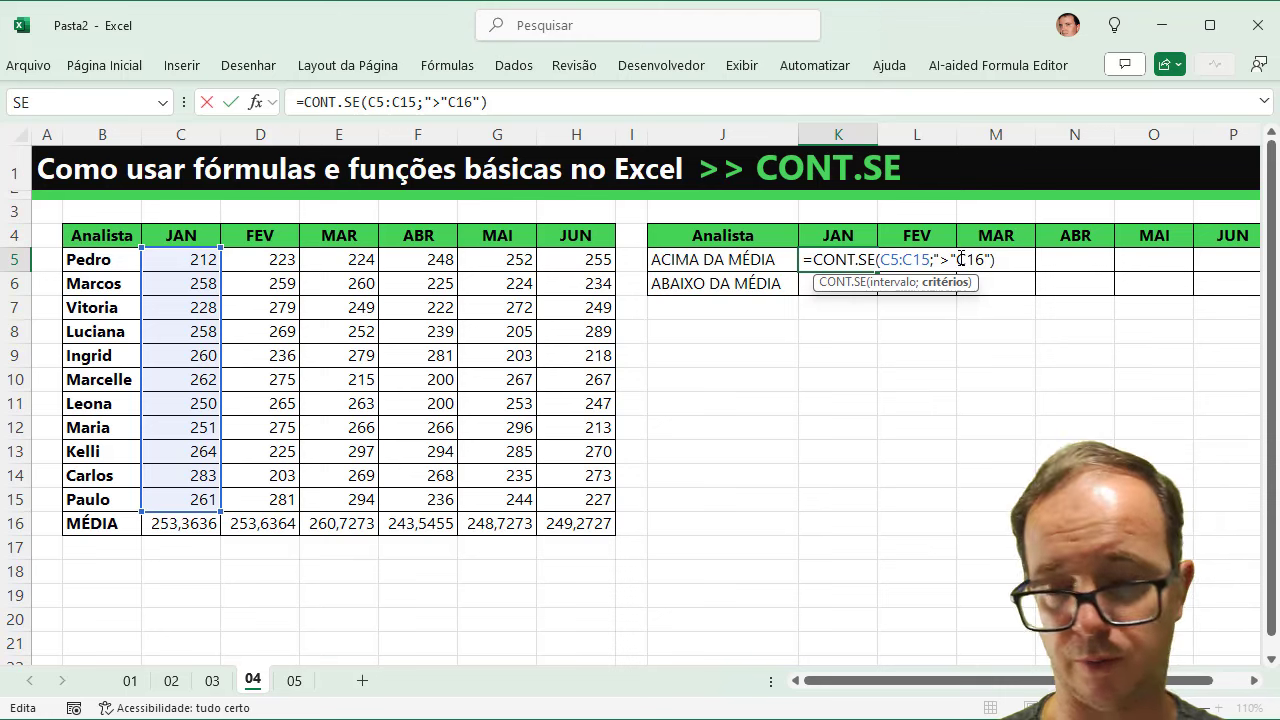
type("&")
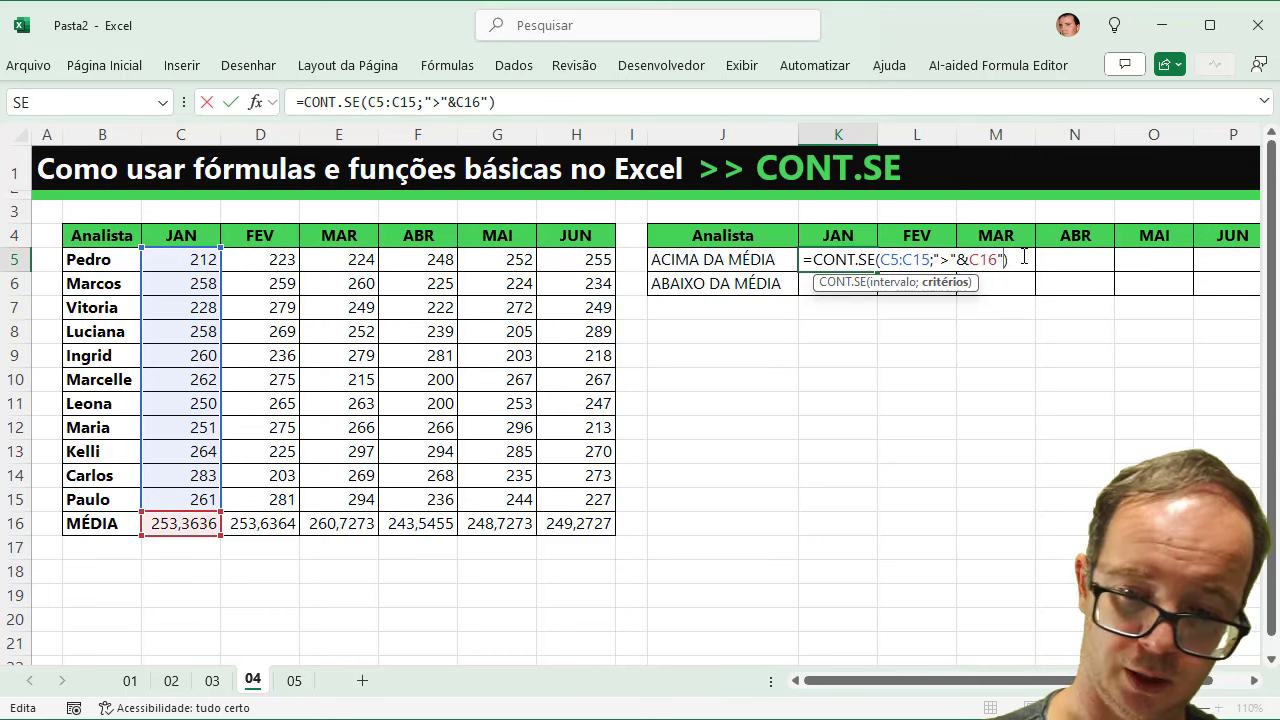
key("BackSpace")
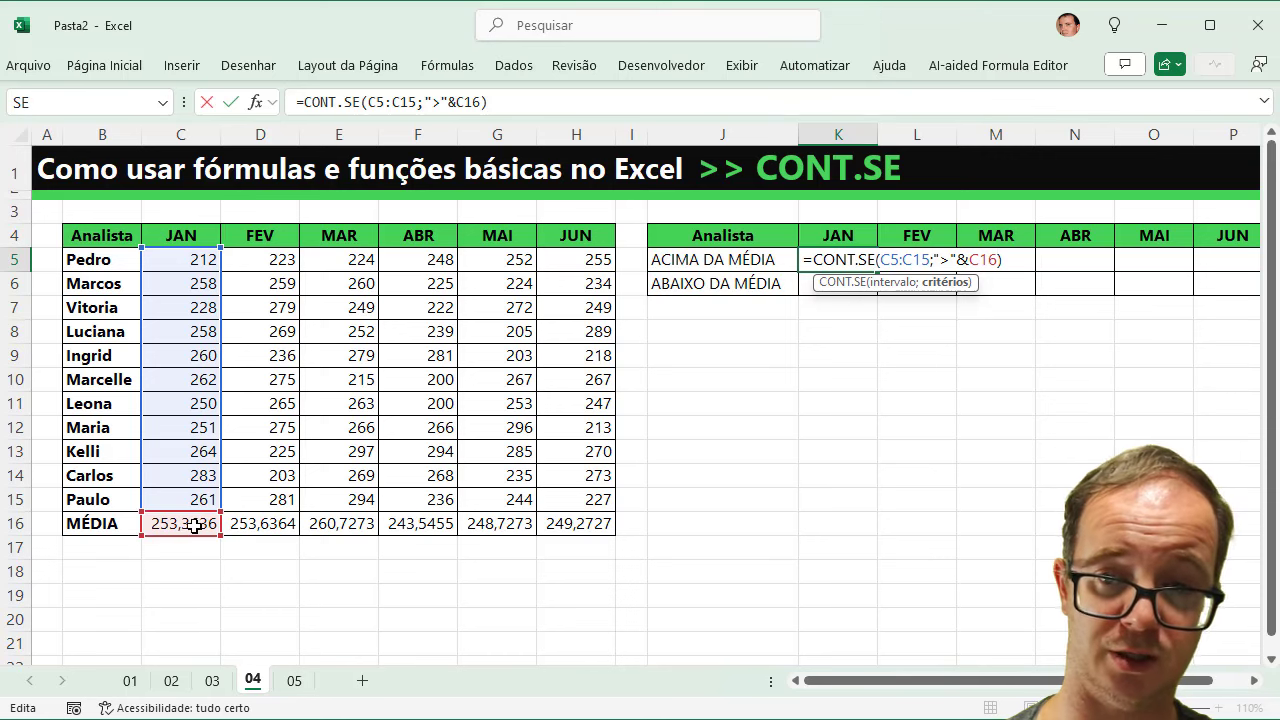
key("Return")
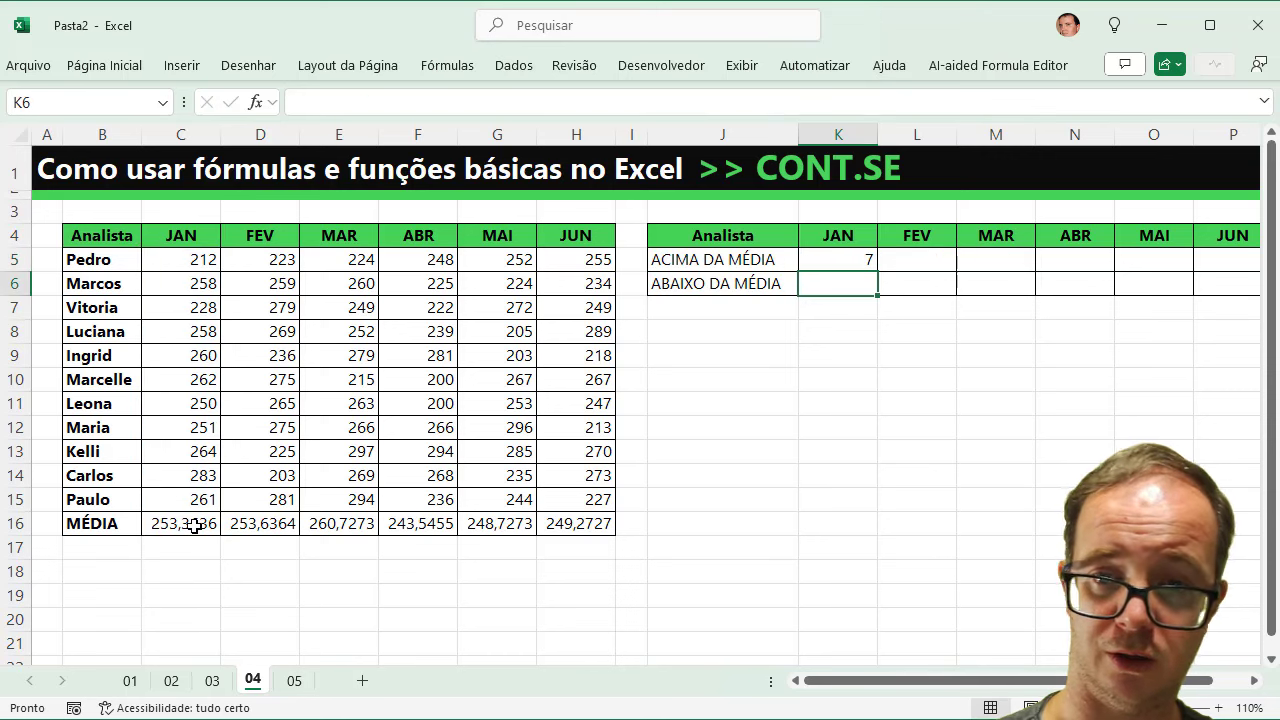
Copy the JAN above-average count formula across to JUN in P5.
left_click(849, 259)
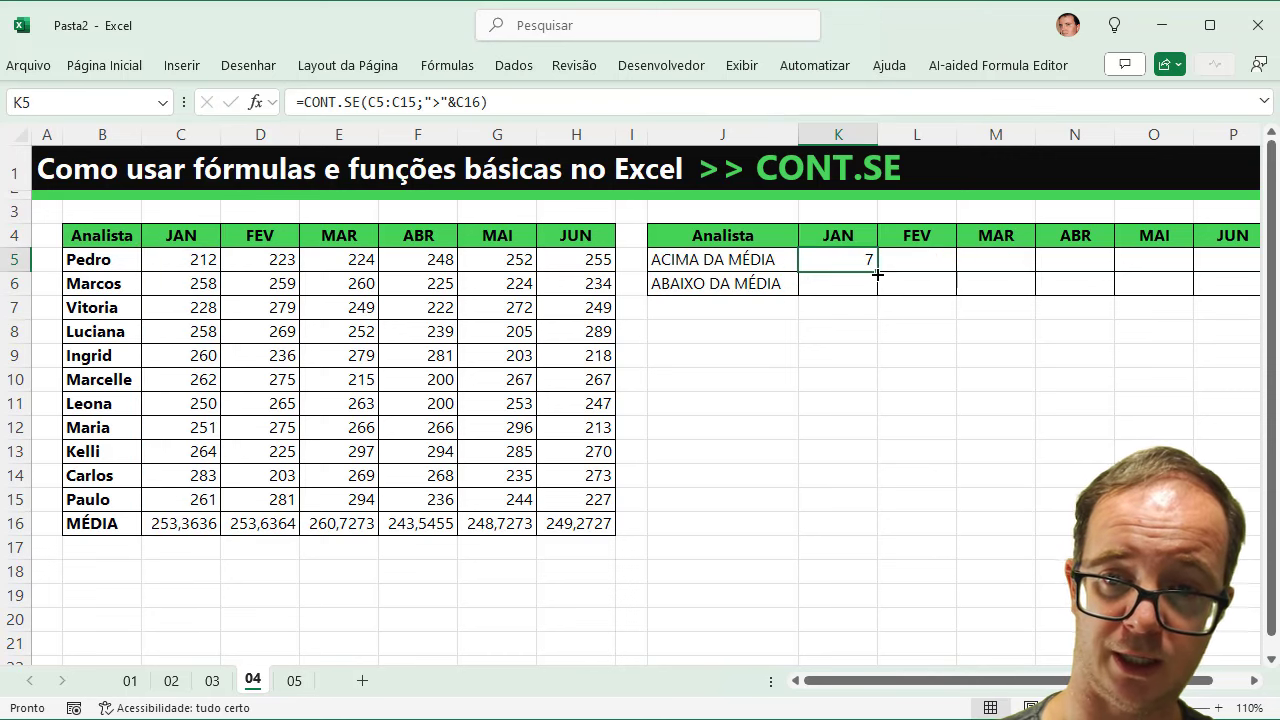
left_click_drag(877, 272, 1228, 270)
left_click_drag(1247, 271, 1247, 271)
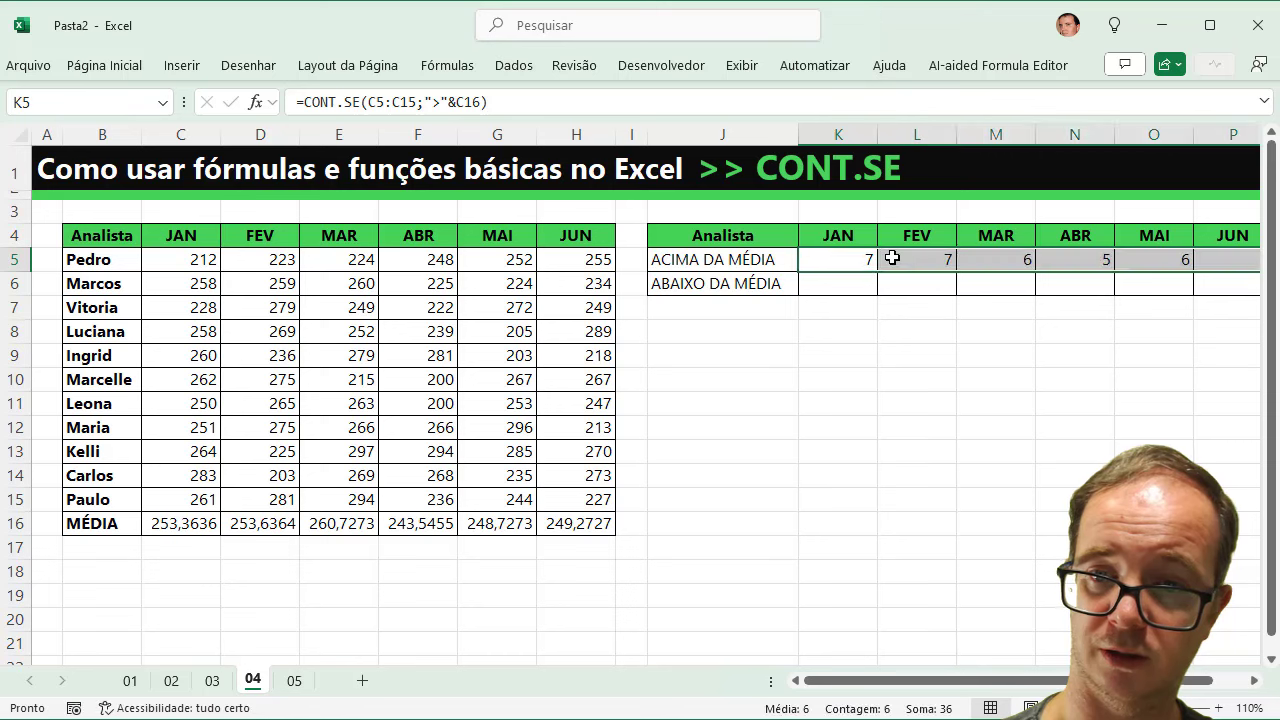
Check that the FEV through JUN count formulas reference their own month's range and average.
left_click(914, 258)
double_click(917, 260)
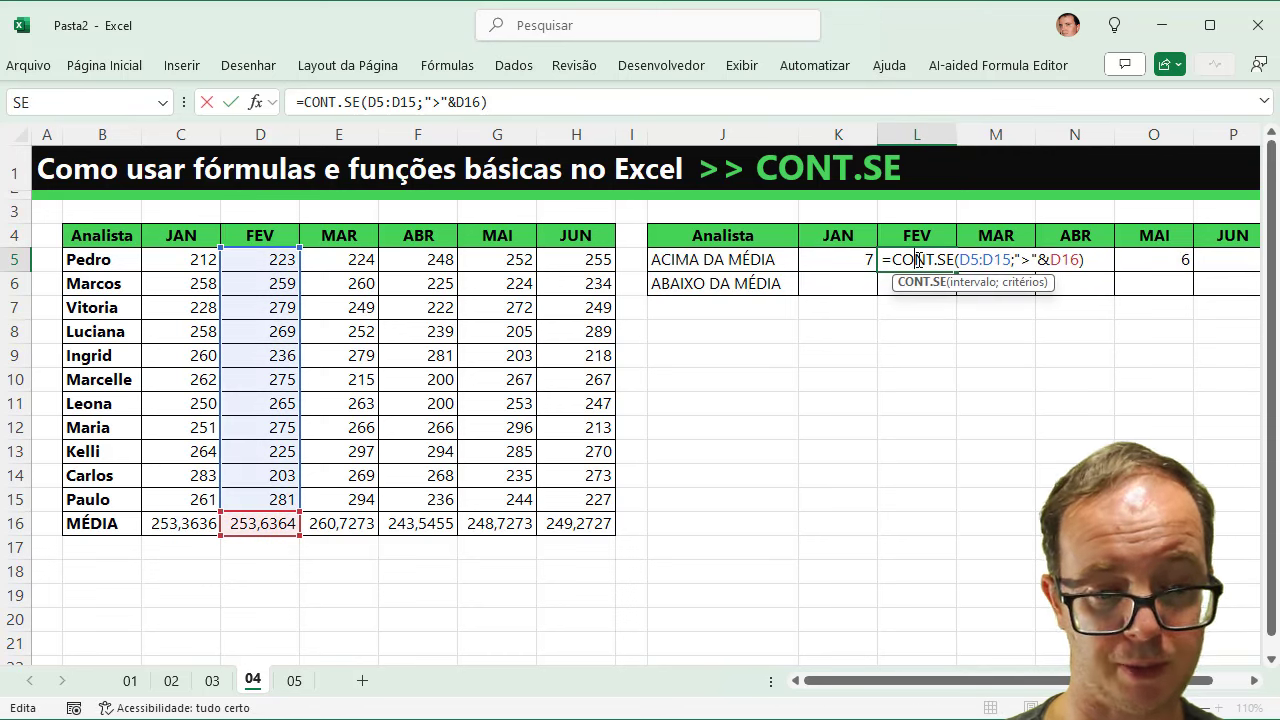
key("Return")
double_click(1000, 258)
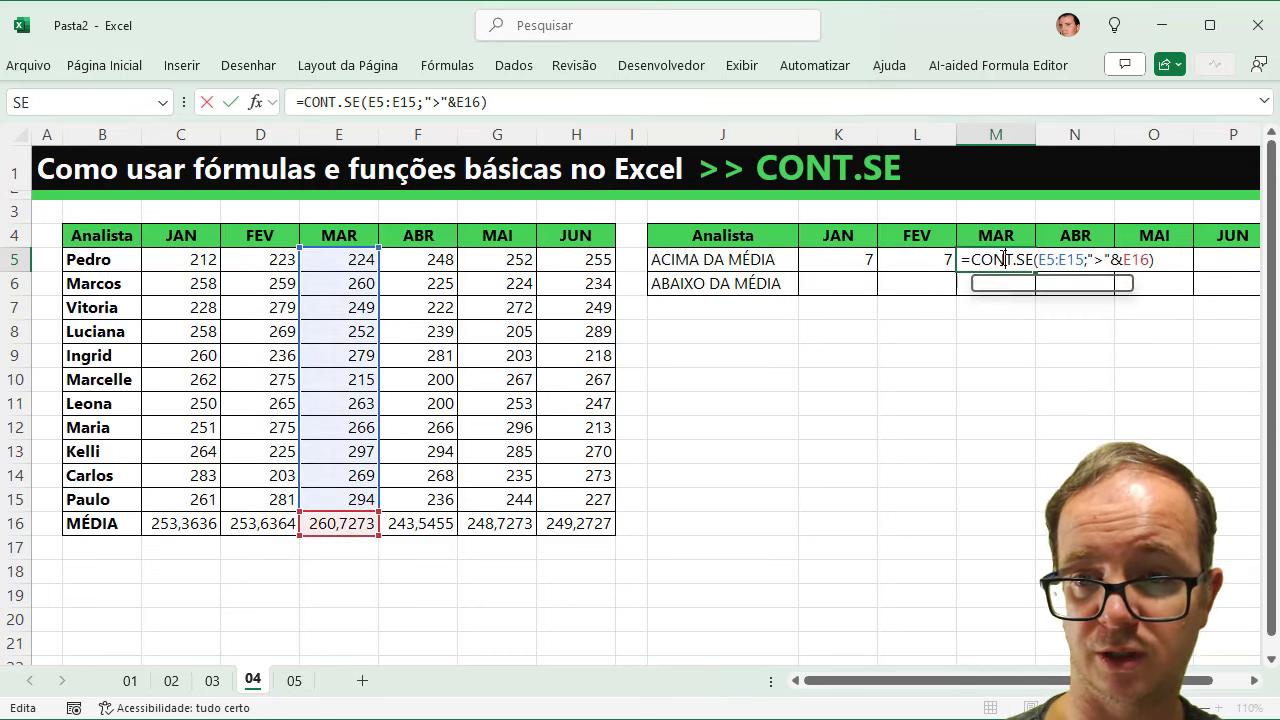
key("Return")
left_click(1069, 256)
double_click(1069, 258)
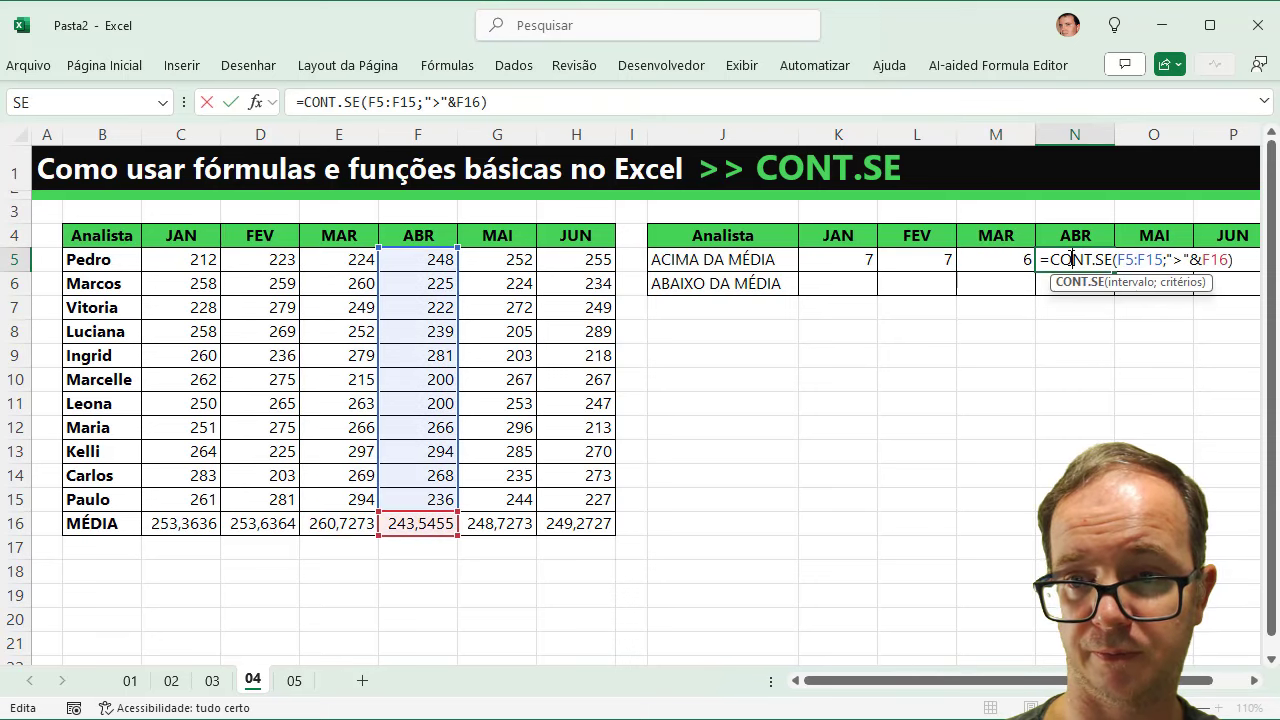
key("Return")
double_click(1158, 259)
key("Return")
double_click(1210, 258)
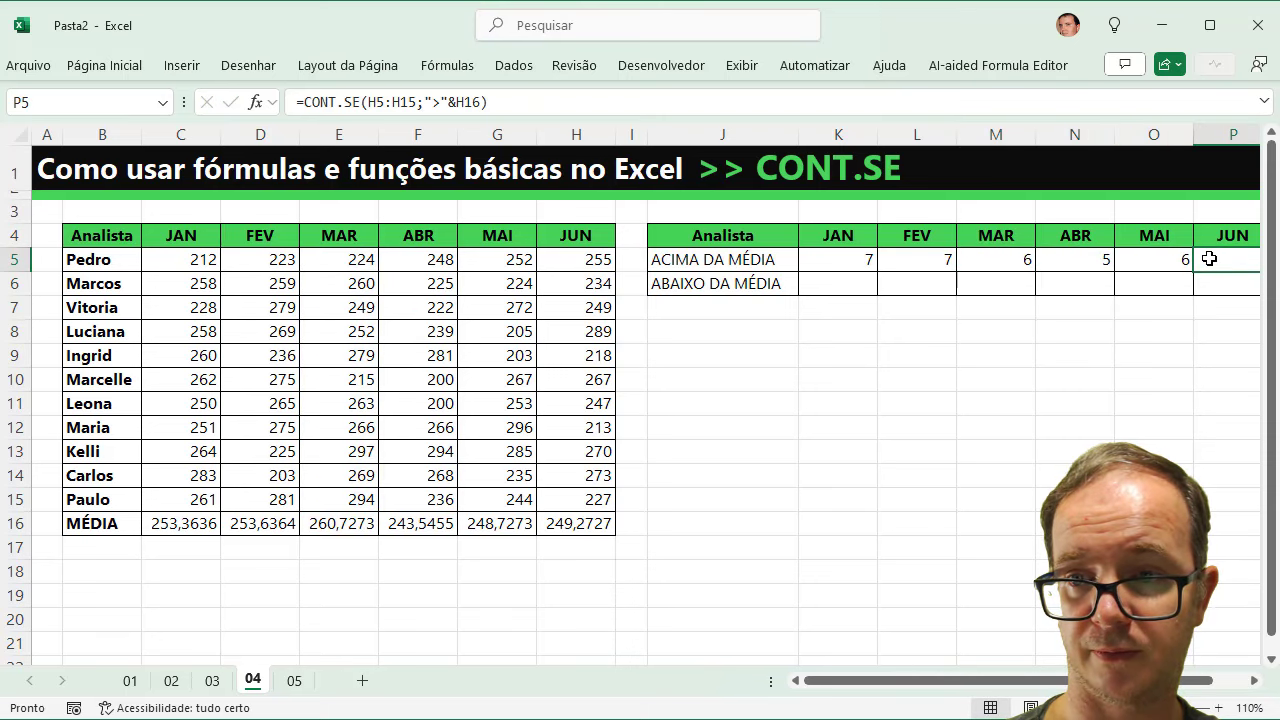
key("Return")
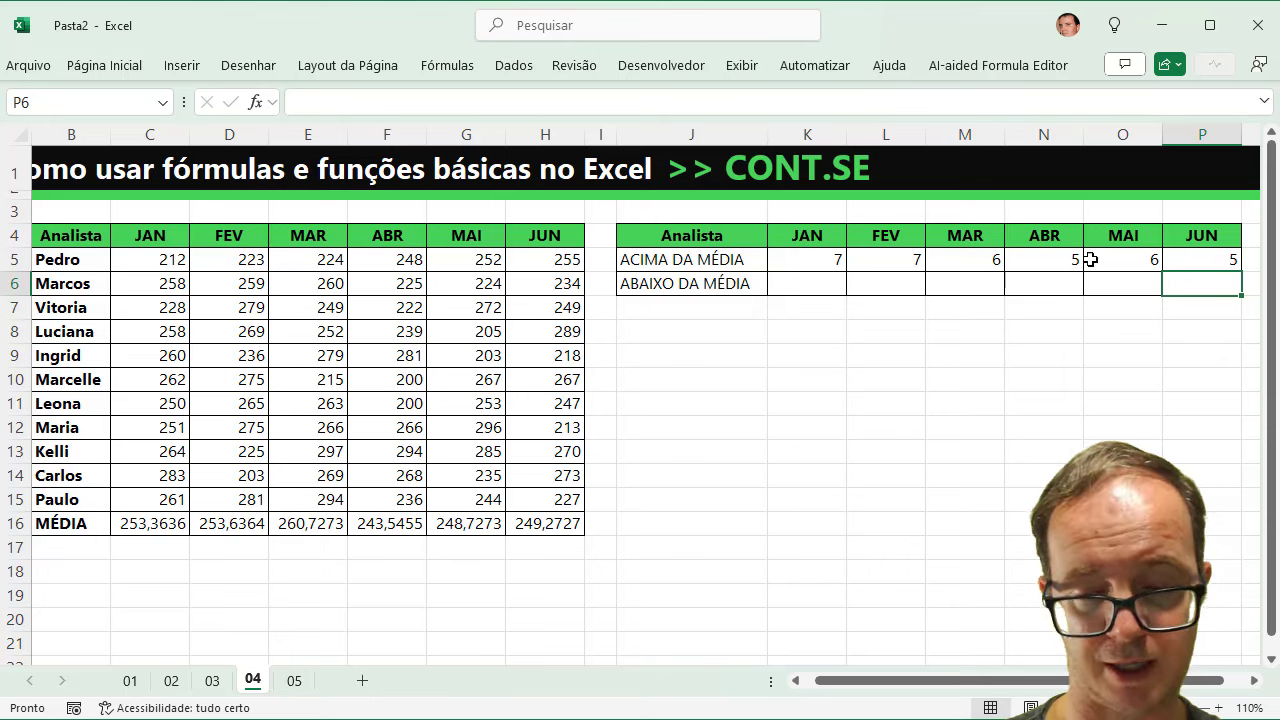
key("Left")
key("Left")
key("Left")
key("Left")
key("Left")
key("Left")
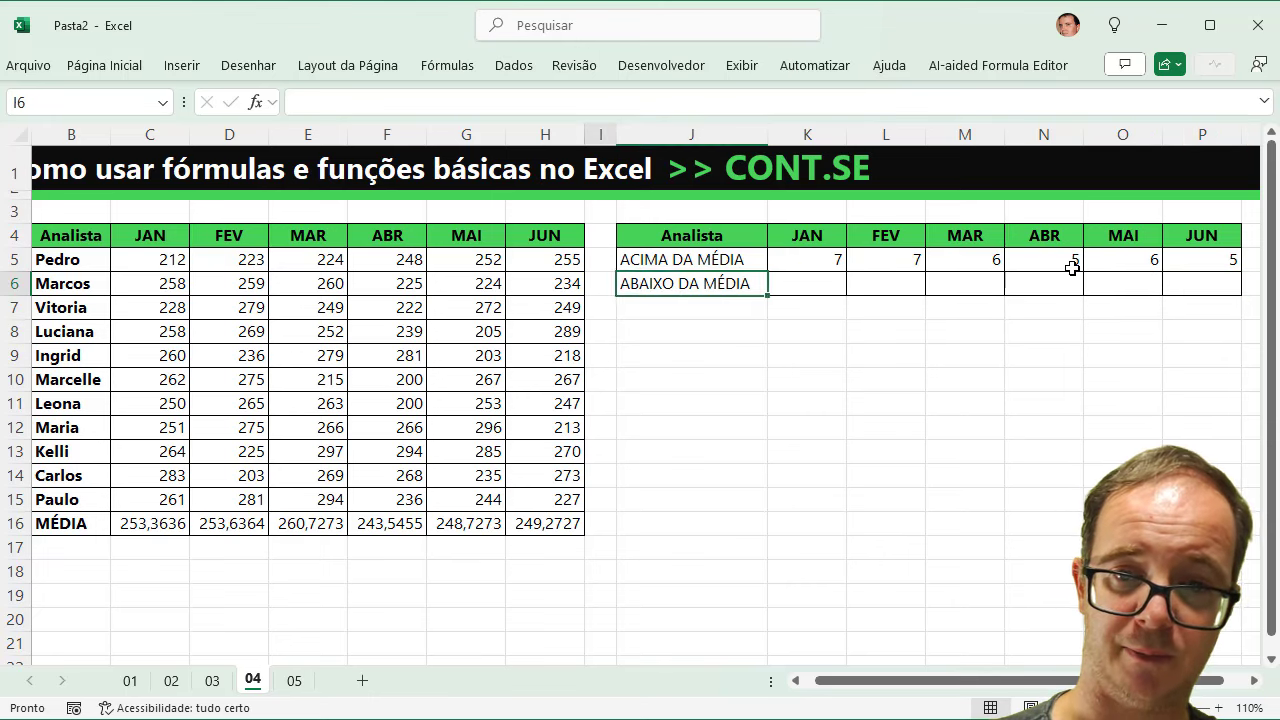
key("Left")
key("Left")
key("Left")
key("Left")
key("Left")
key("Left")
key("Left")
key("Left")
key("Right")
key("Right")
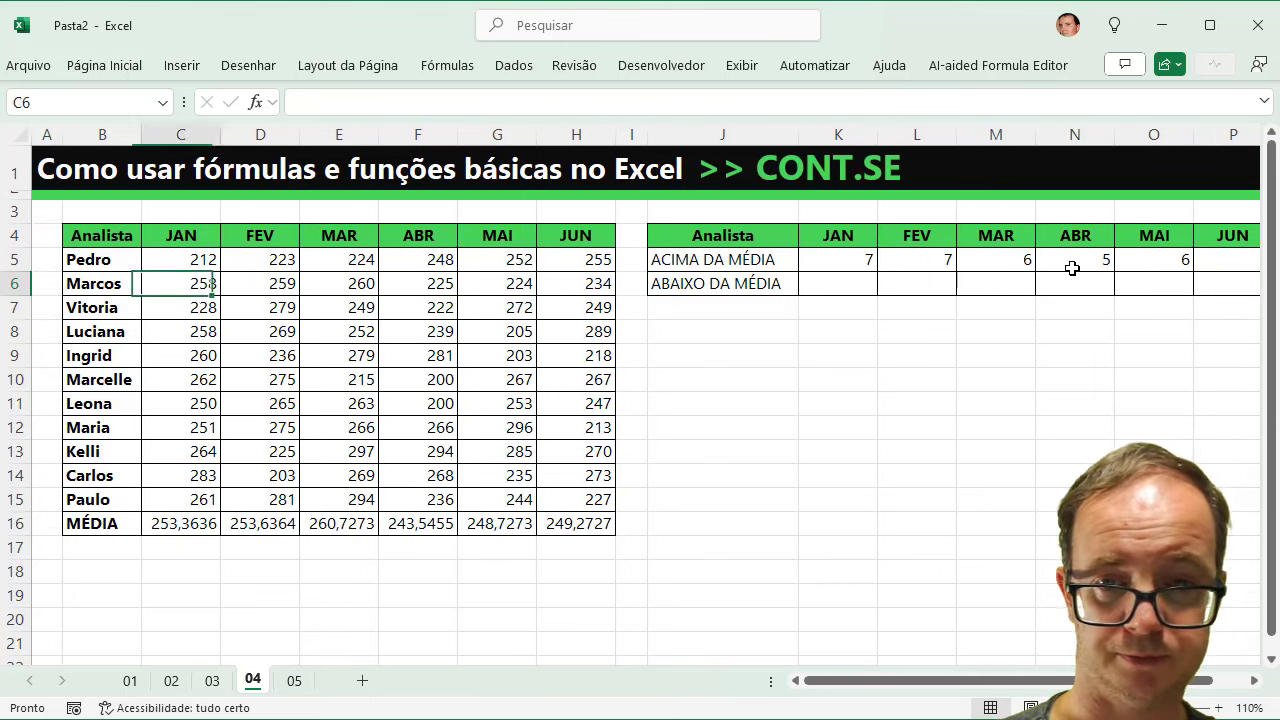
key("Right")
key("Right")
key("Right")
key("Right")
key("Right")
key("Right")
key("Right")
key("Right")
key("Left")
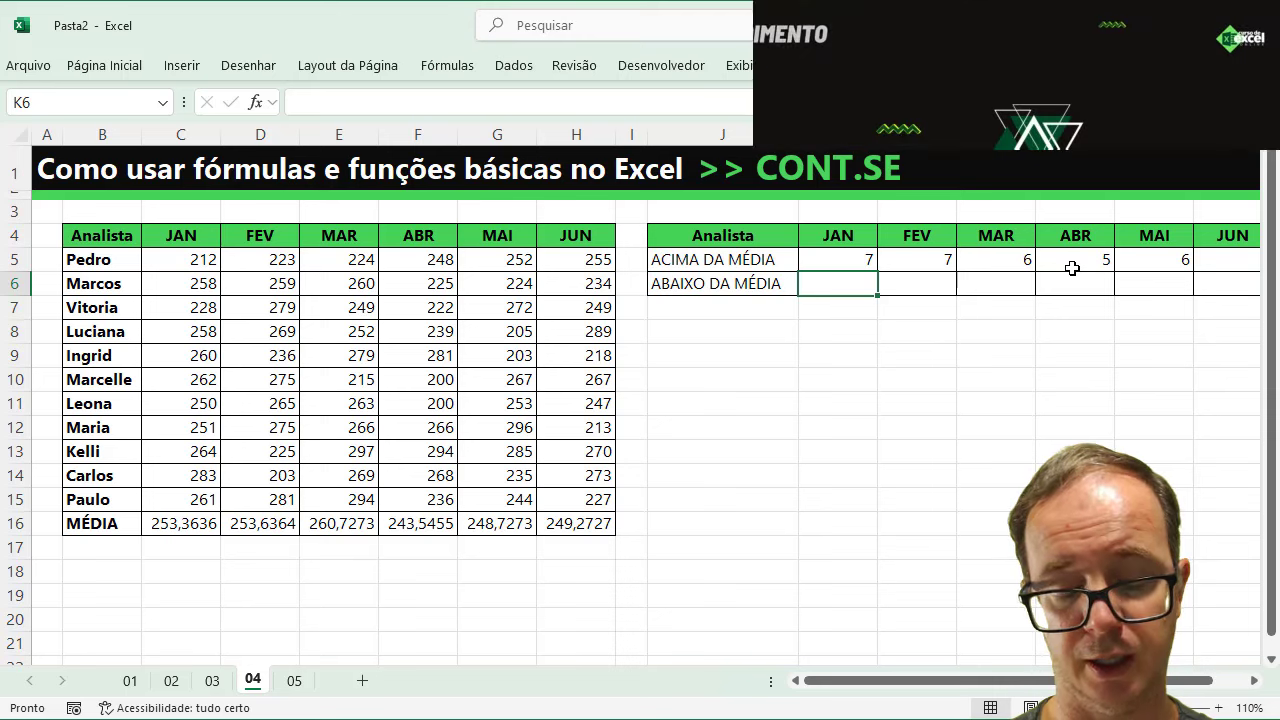
Enter the at-or-below-average CONT.SE count in K6 (giving 4) and copy it across to P6.
type("=")
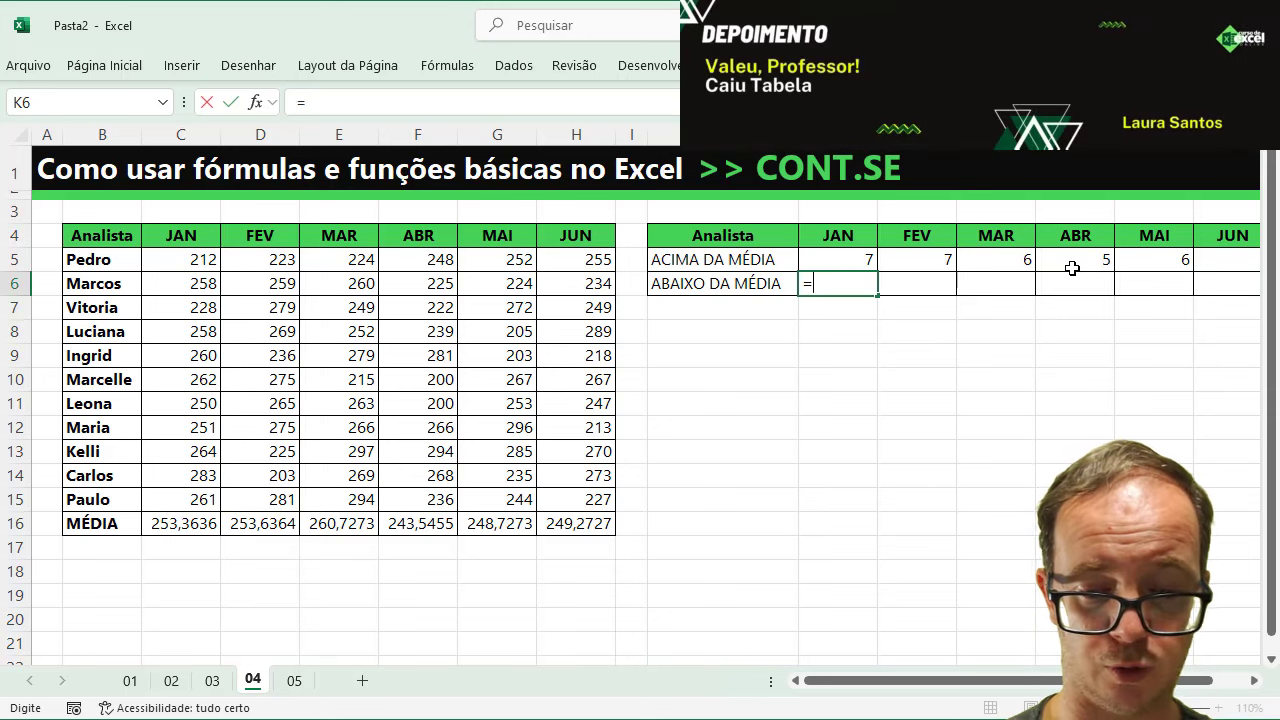
type("CONT.SE(")
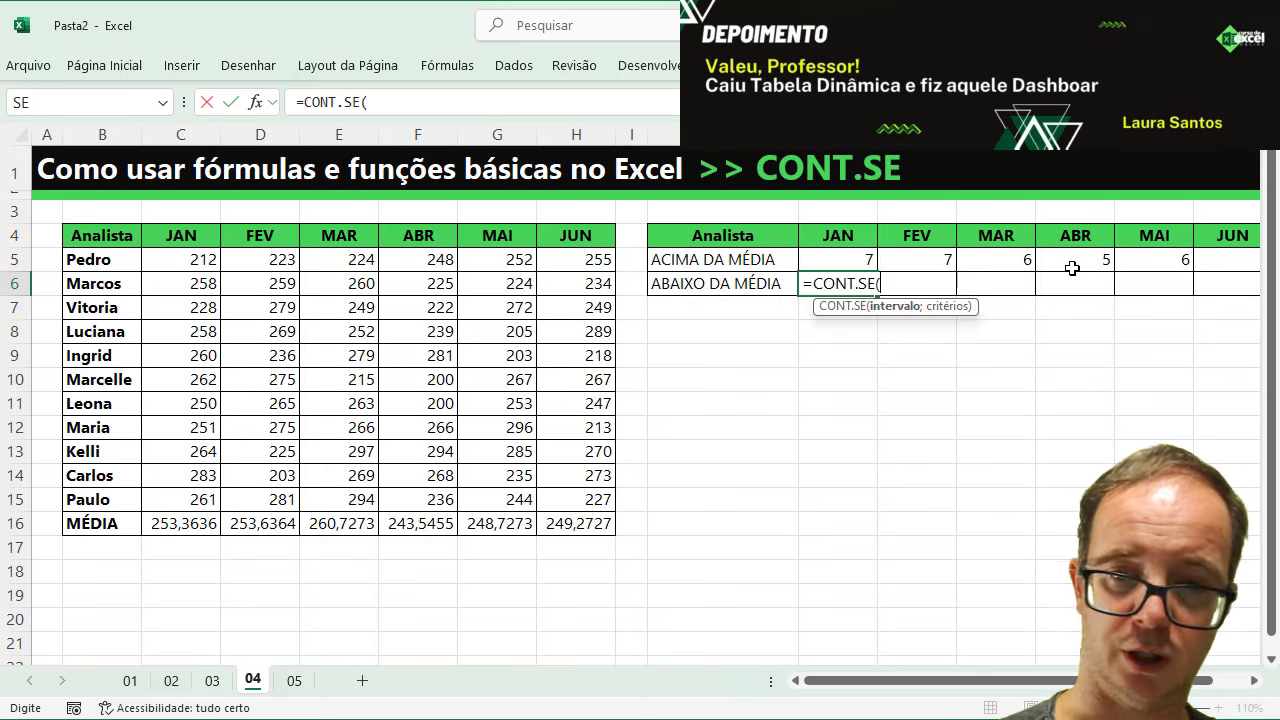
left_click_drag(210, 258, 192, 497)
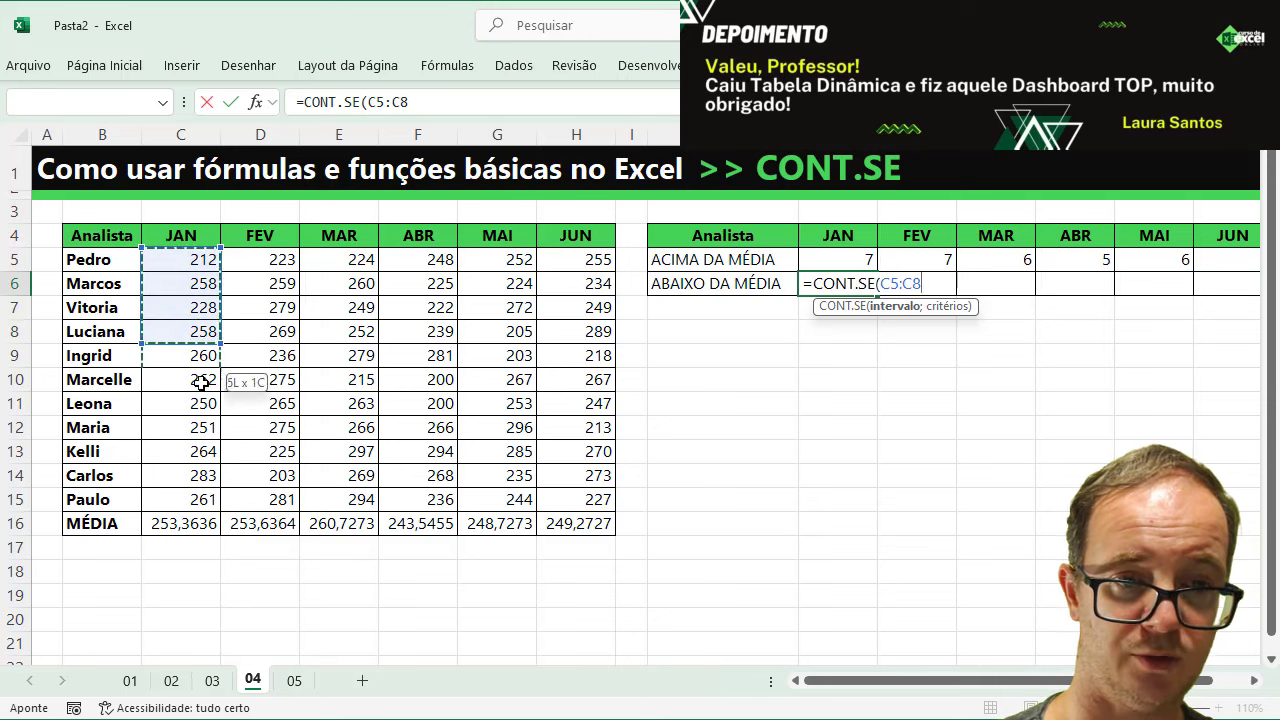
type(";\"<=\"&")
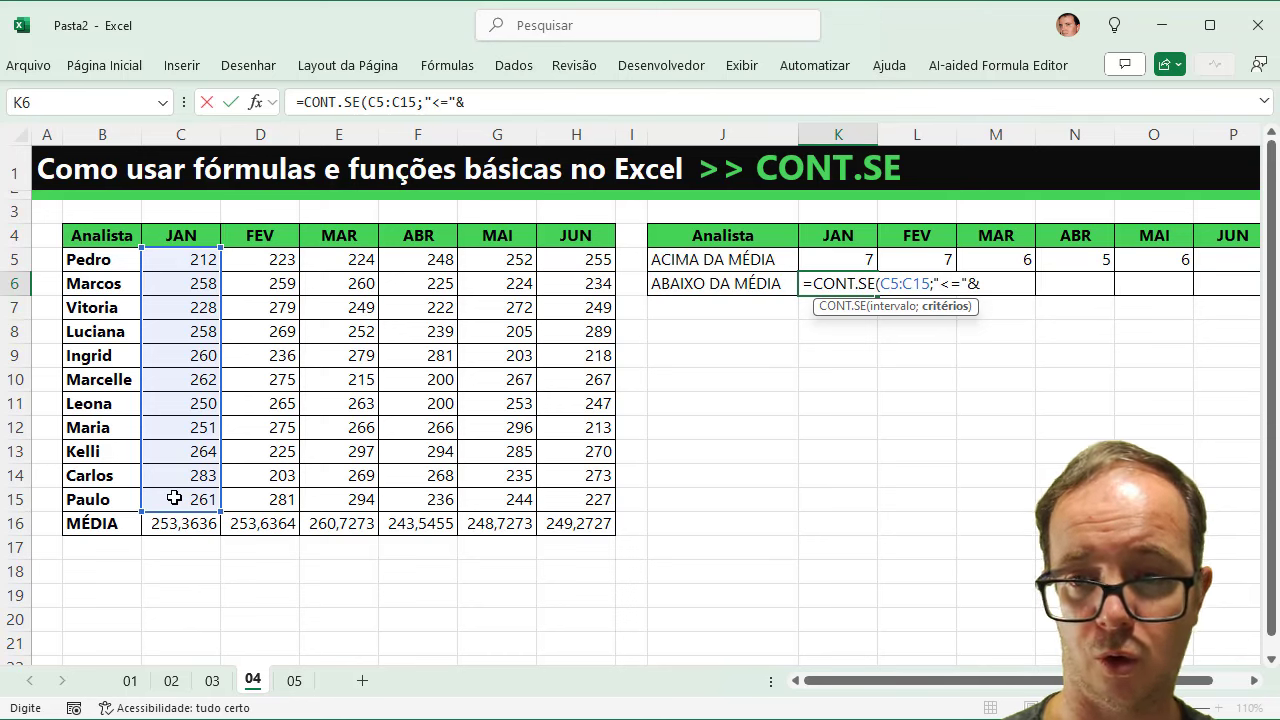
left_click(180, 525)
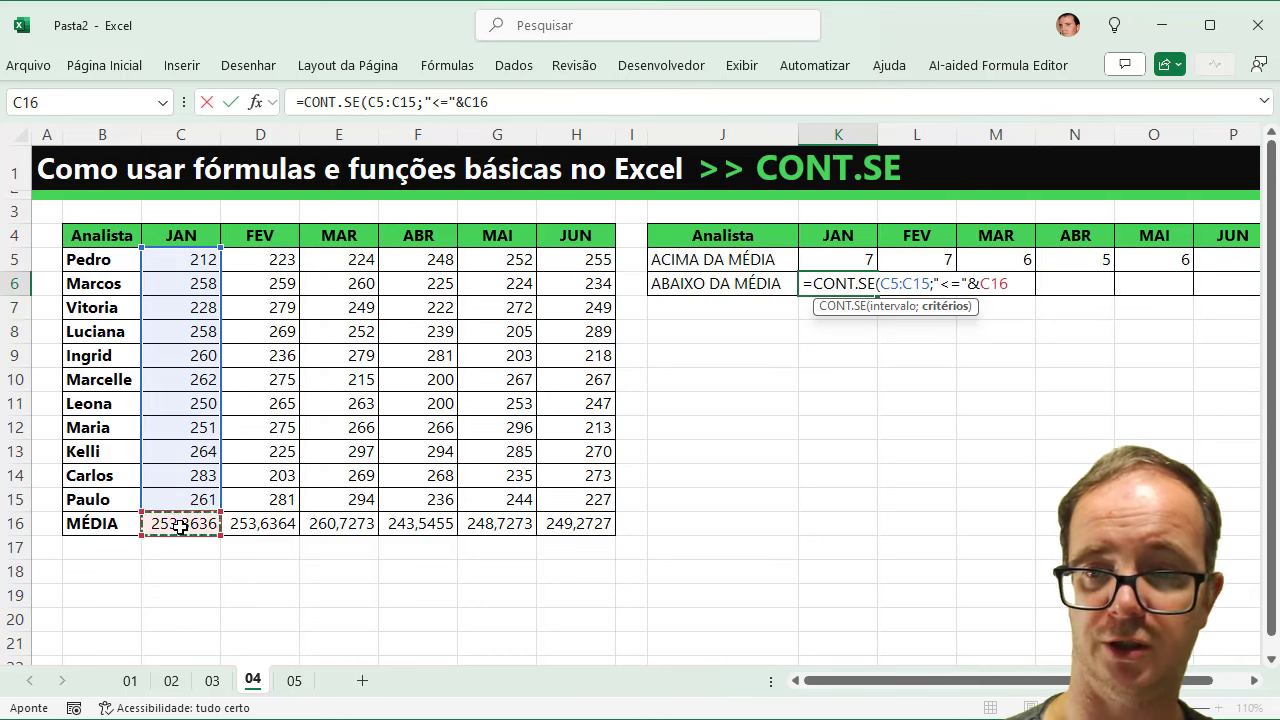
type(")")
key("Return")
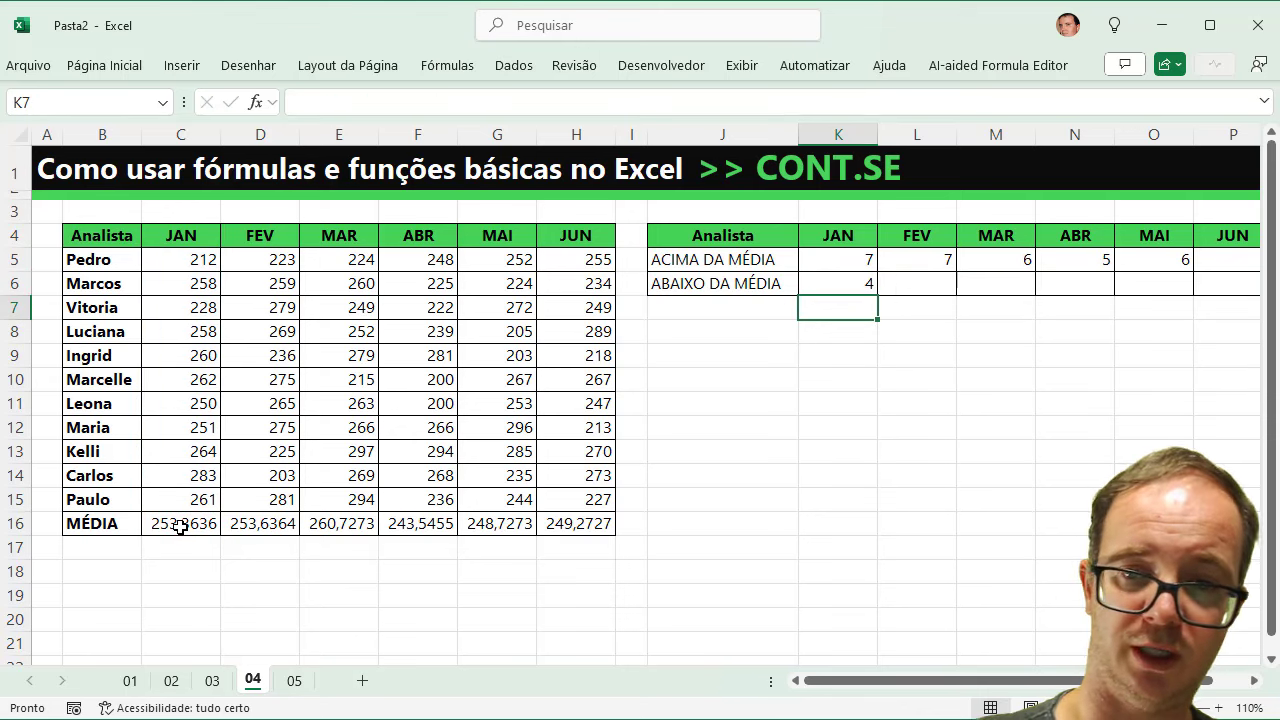
left_click(869, 286)
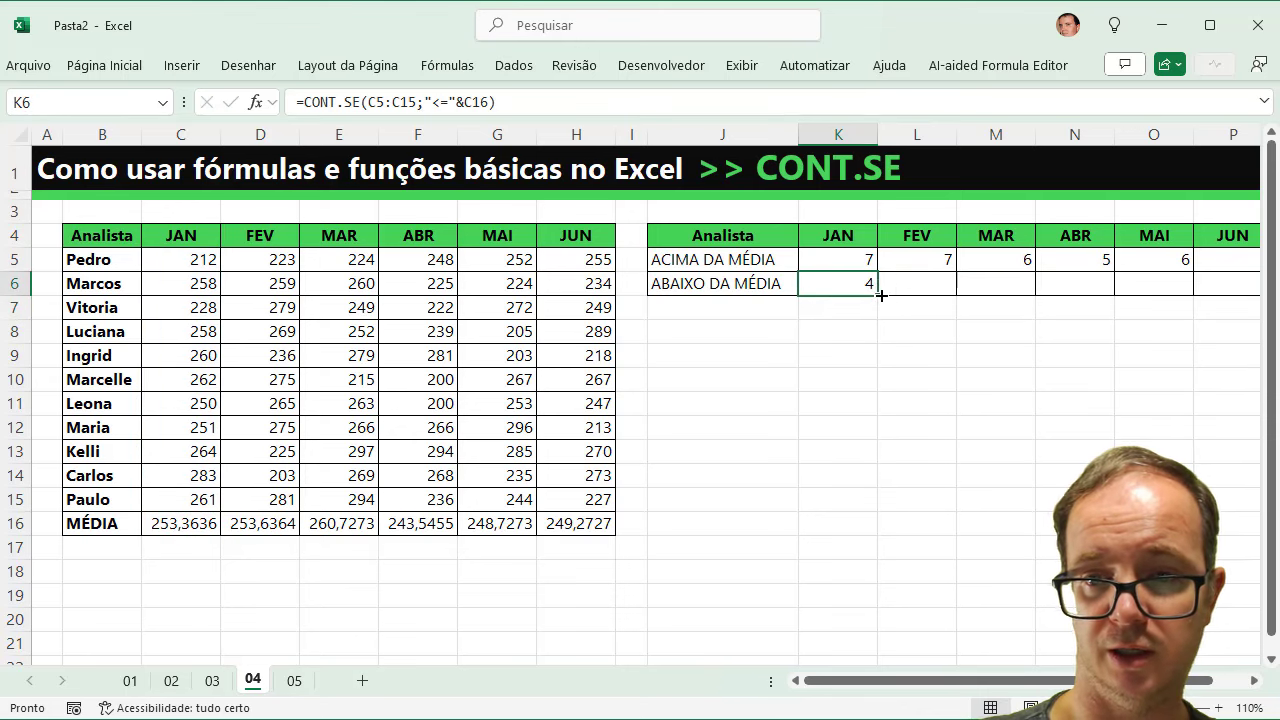
mouse_move(881, 295)
left_mouse_down()
mouse_move(1214, 297)
mouse_move(1139, 299)
left_mouse_up()
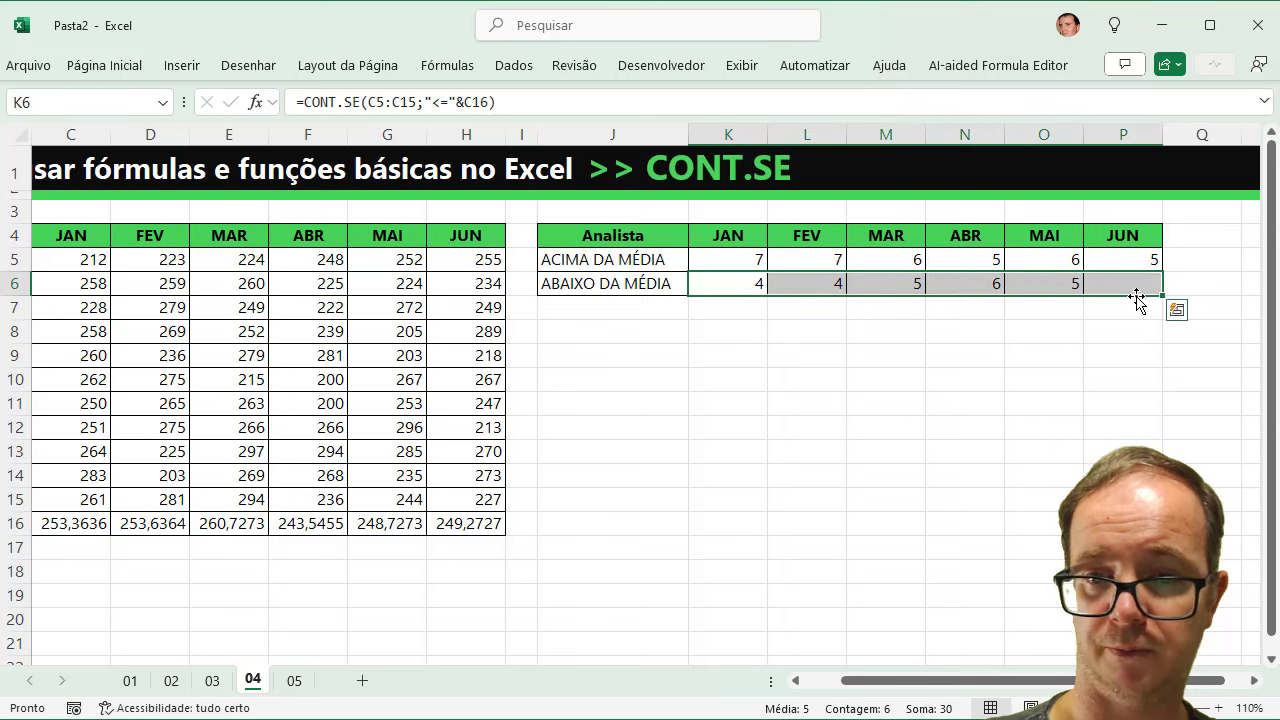
Label row 7 'ABAIXO DA MÉDIA' in J7.
left_click(646, 309)
type("a")
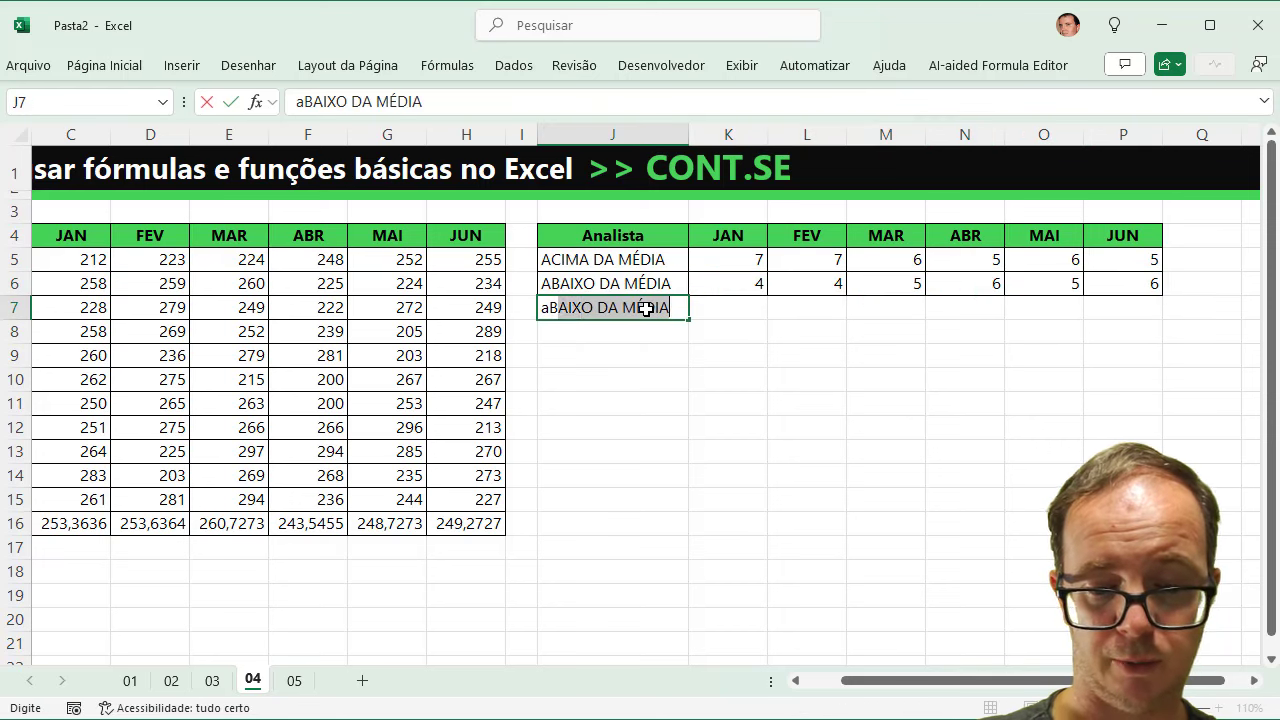
type("BAIXO")
key("BackSpace")
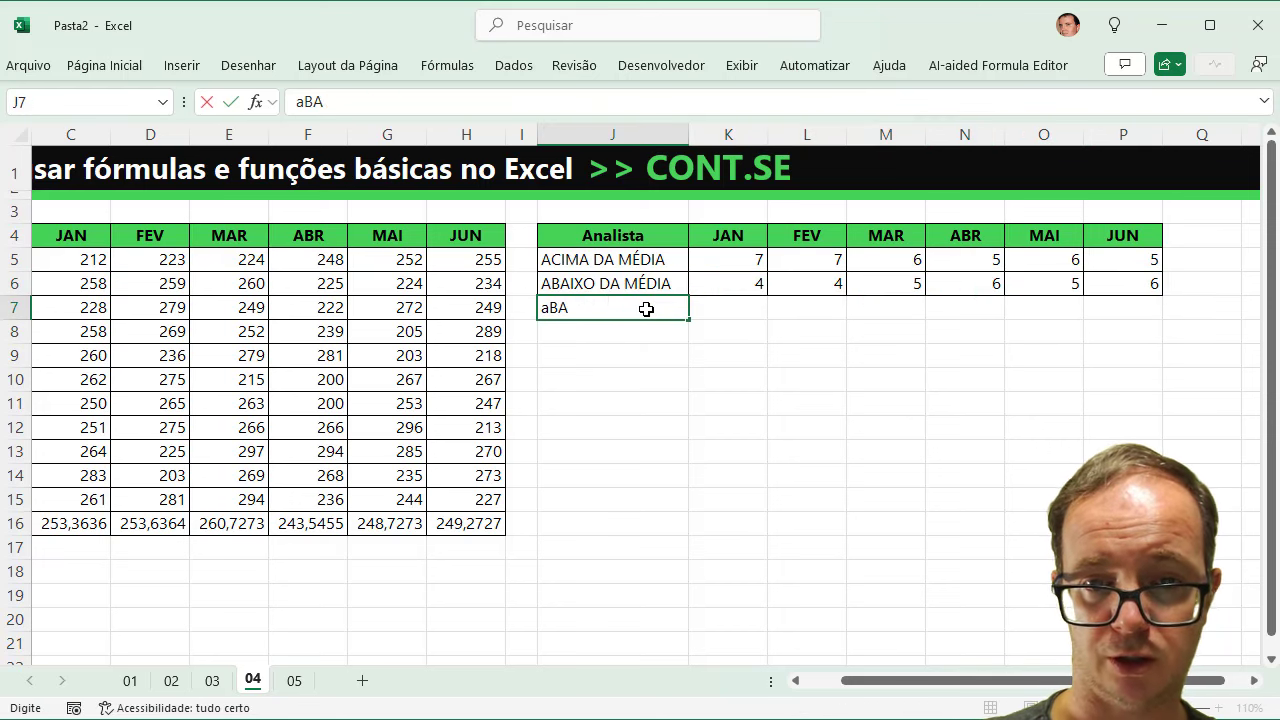
type("BAIXO DA MÉDIA")
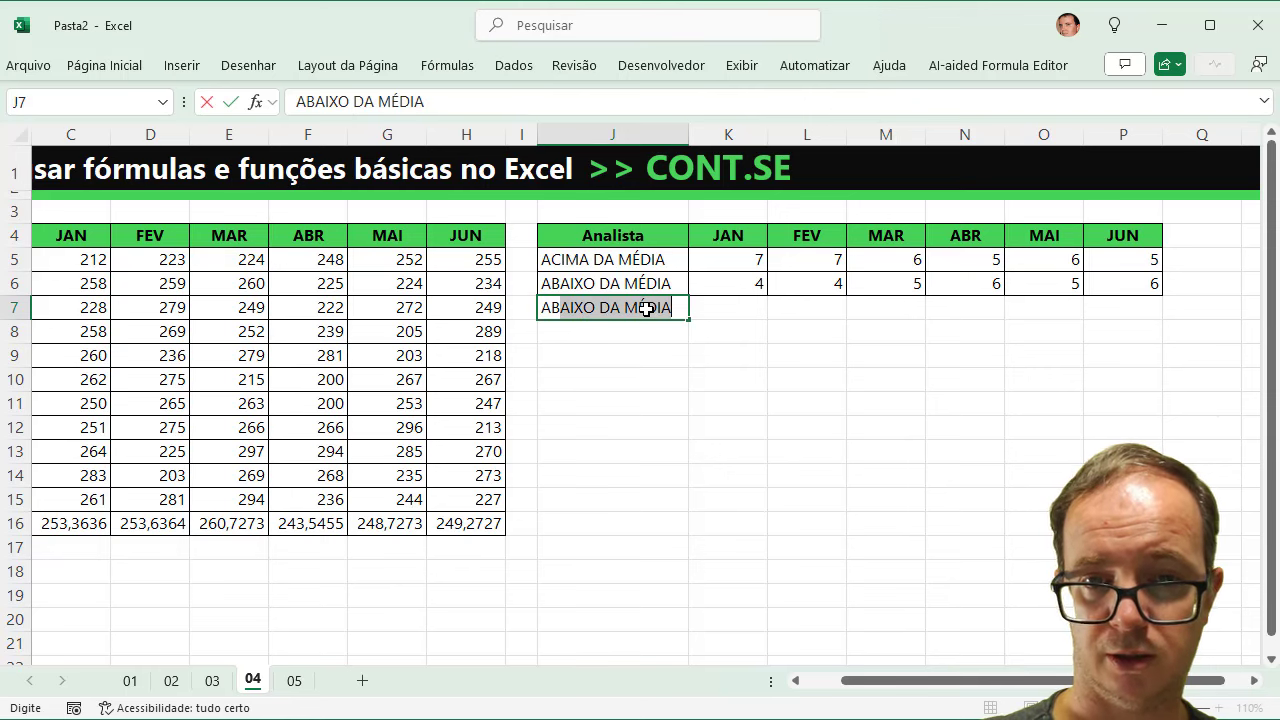
key("Return")
left_click_drag(937, 680, 900, 680)
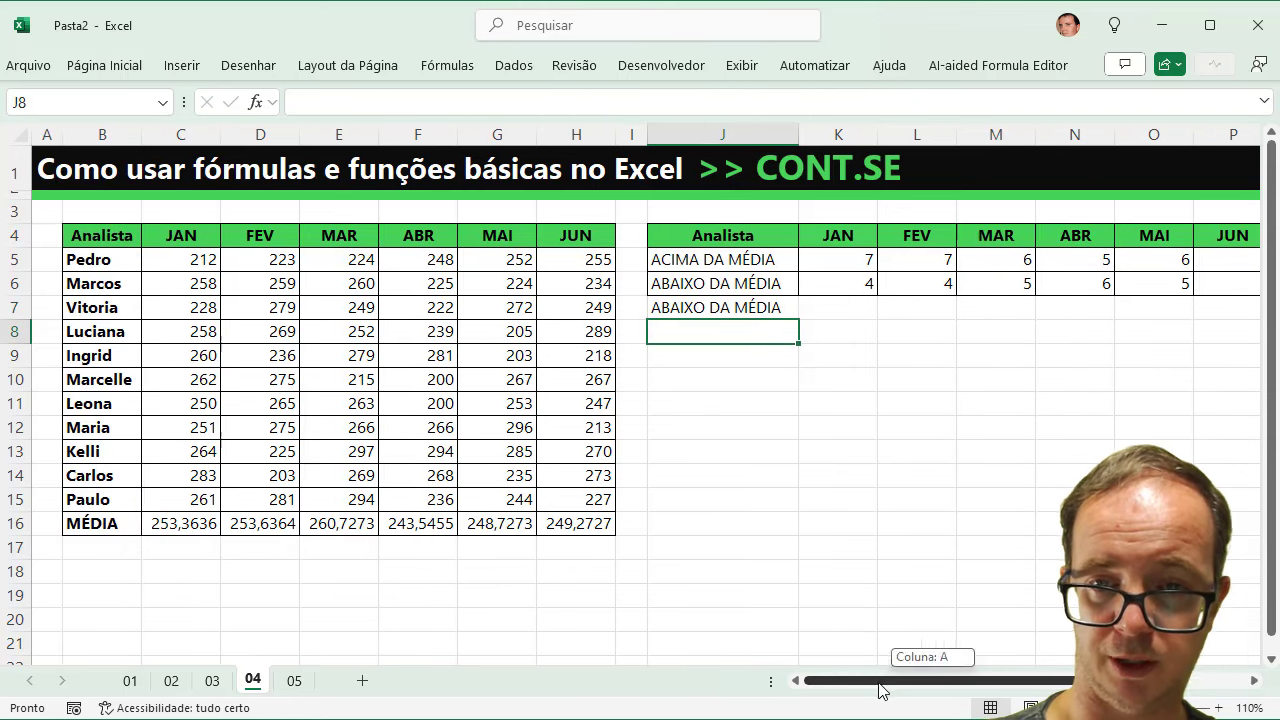
Enter =CONT.VALORES($B$5:$B$15)-K5 in K7, giving 4, and copy it across to P7.
left_click(863, 307)
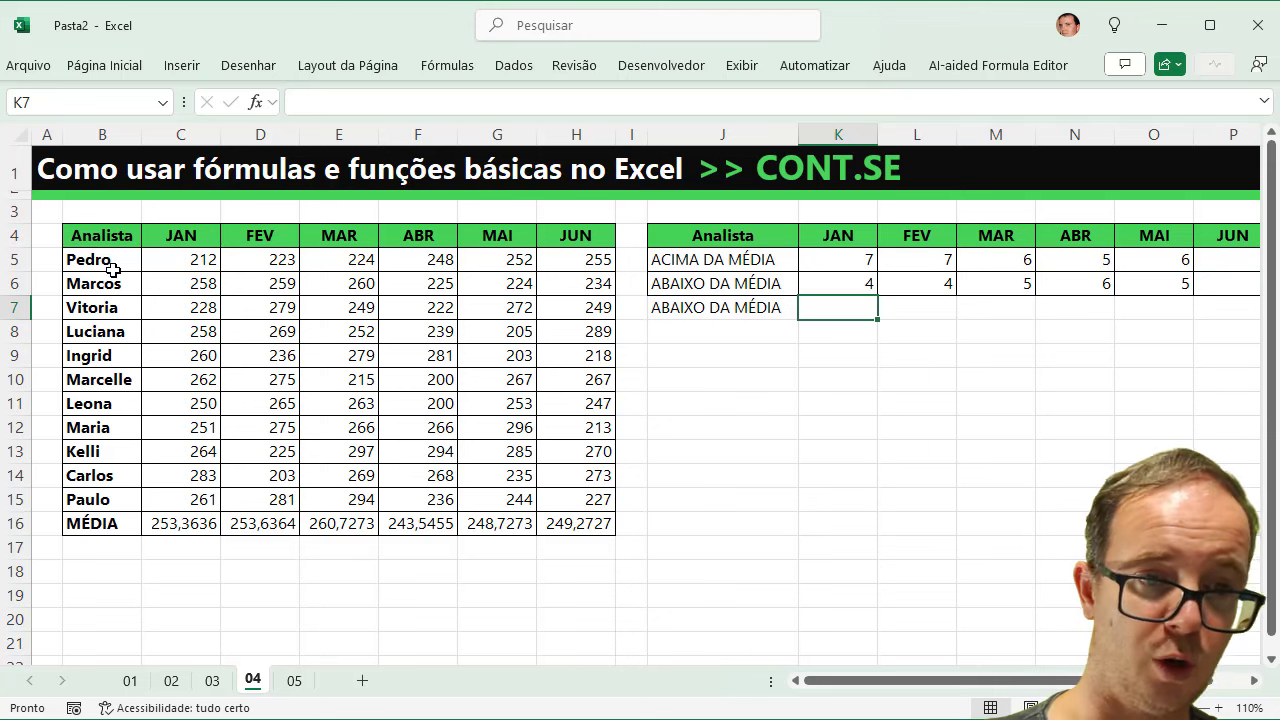
left_click_drag(108, 262, 102, 493)
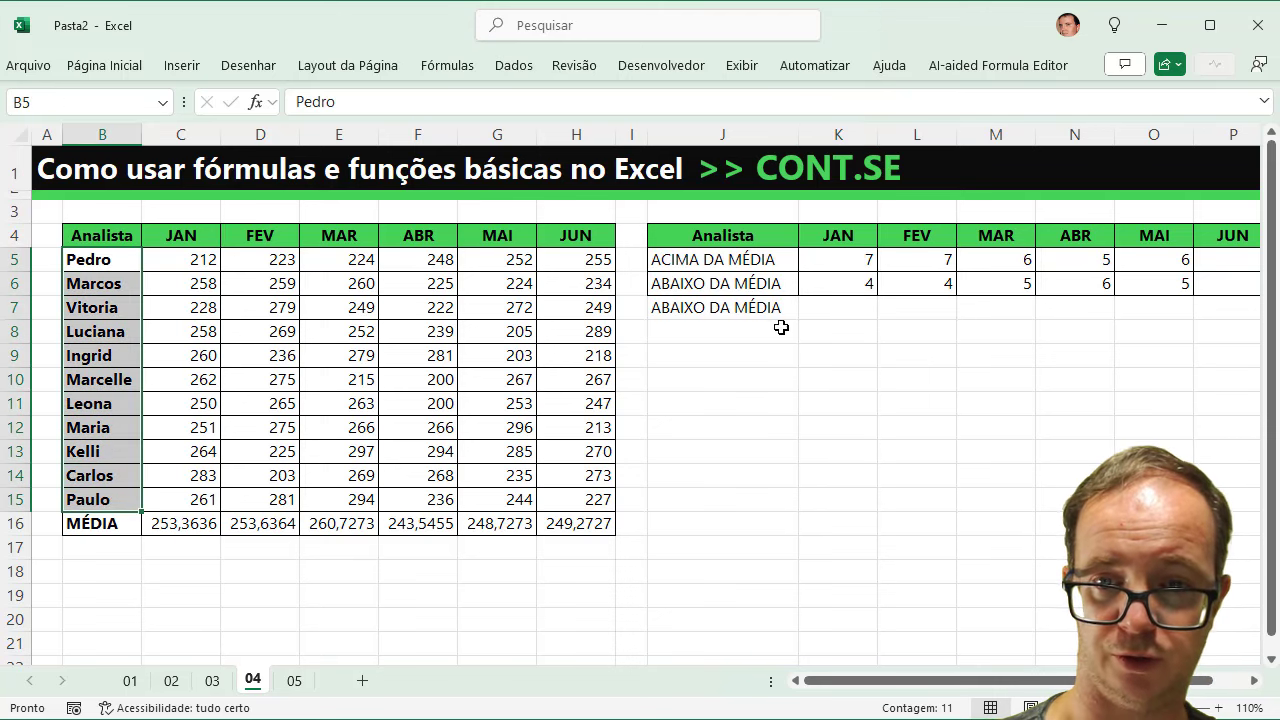
left_click(855, 310)
type("=CONT")
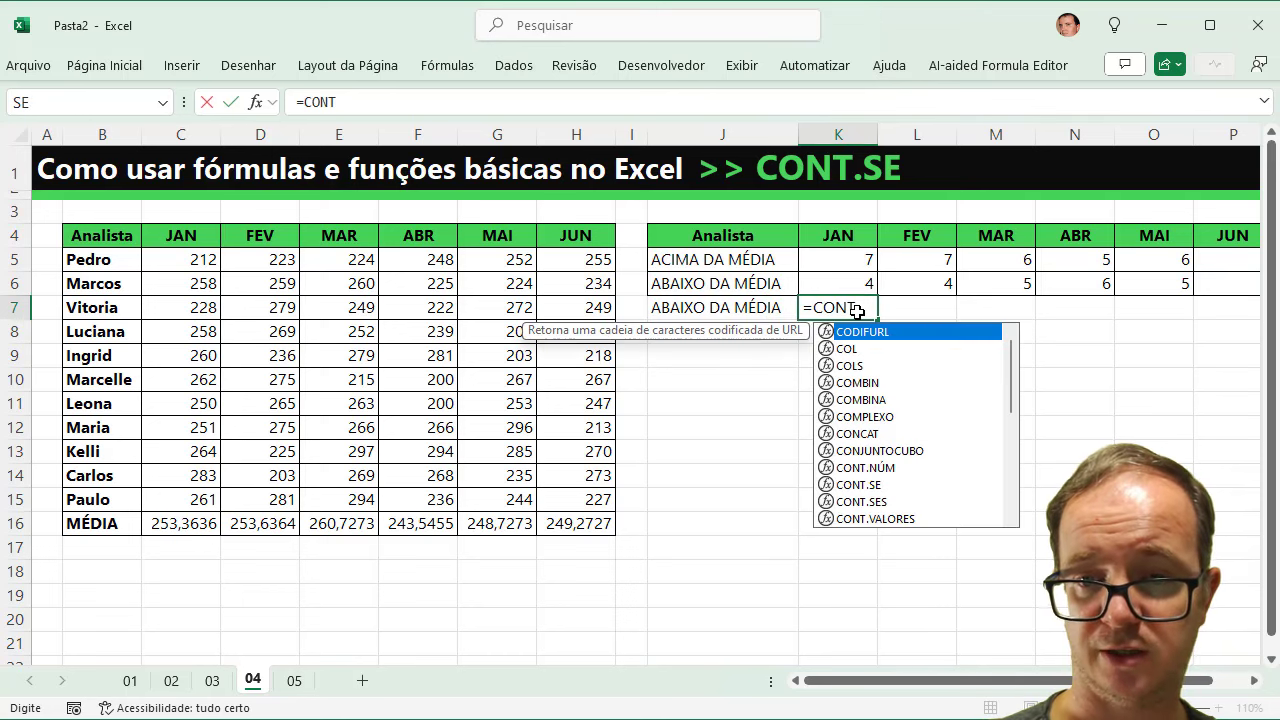
type(".VALORES")
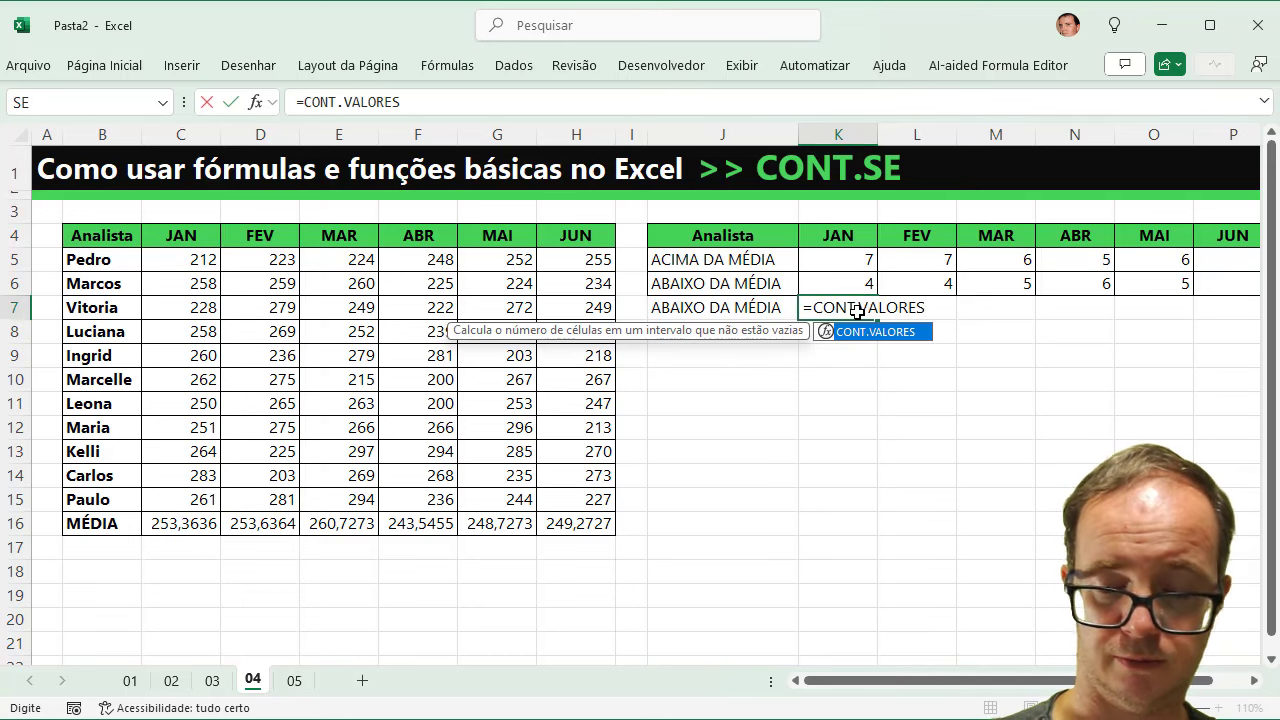
type("(")
left_click_drag(100, 262, 73, 511)
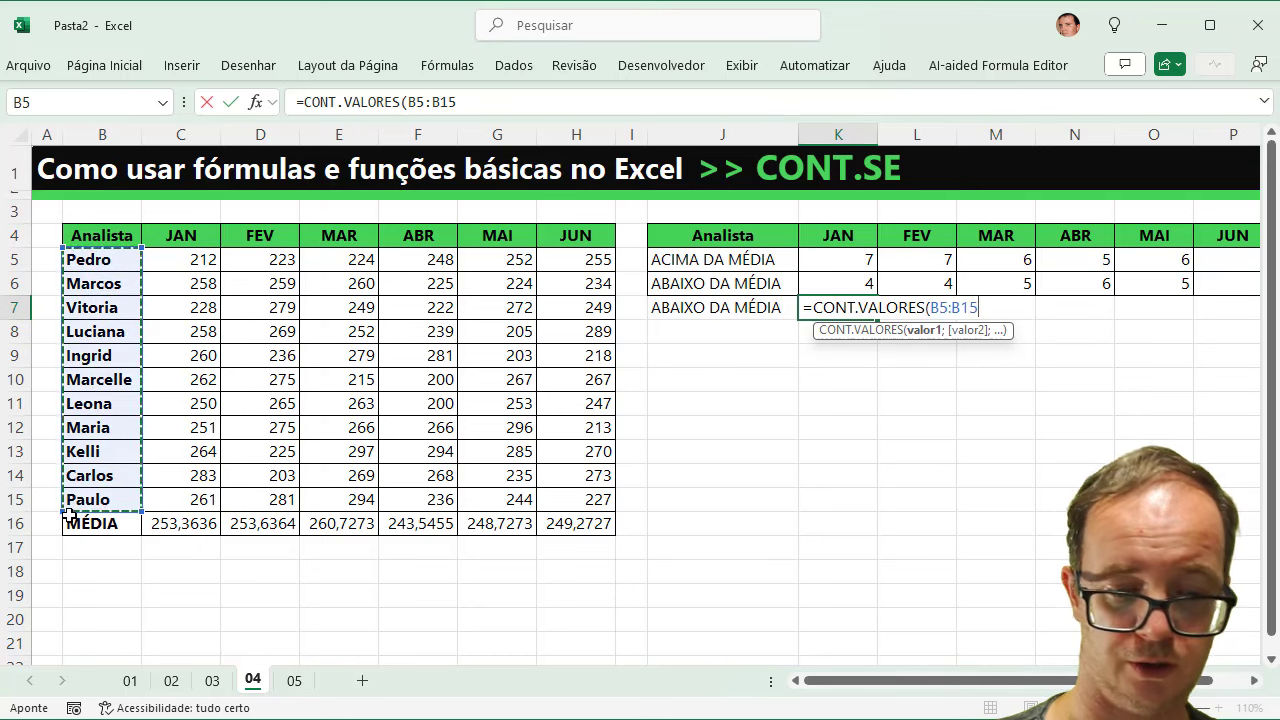
key("F4")
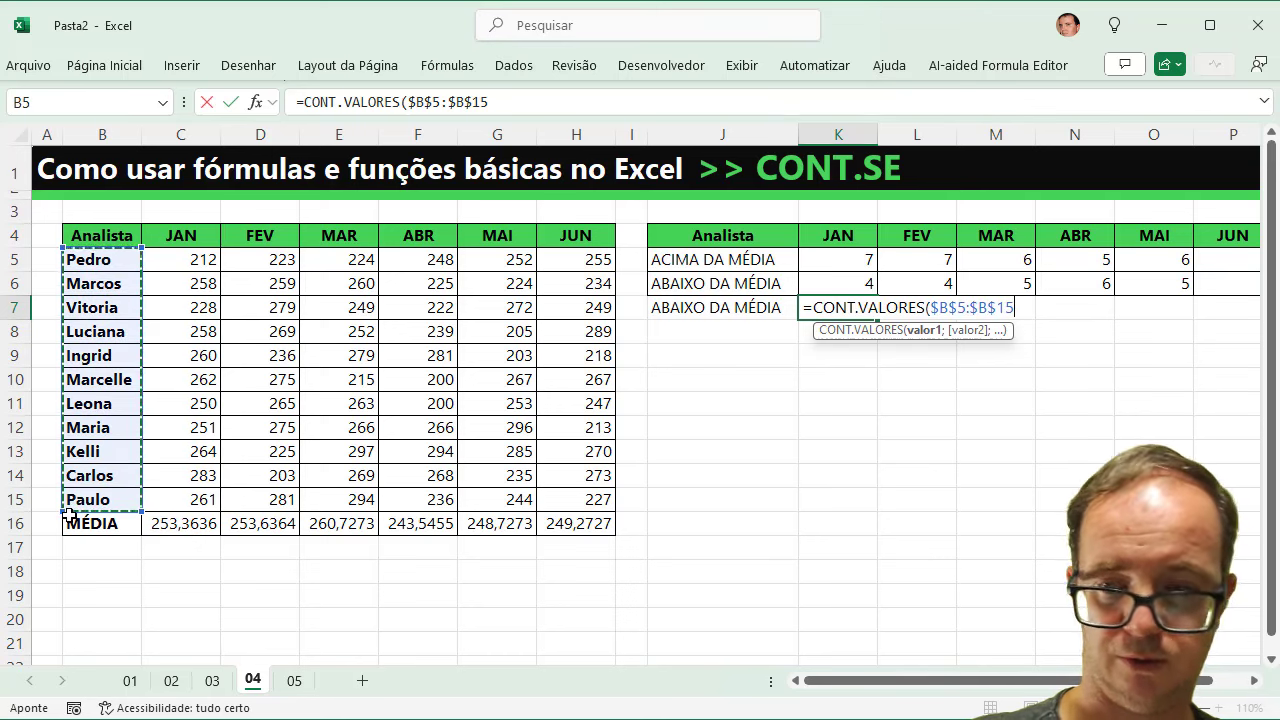
type(")-")
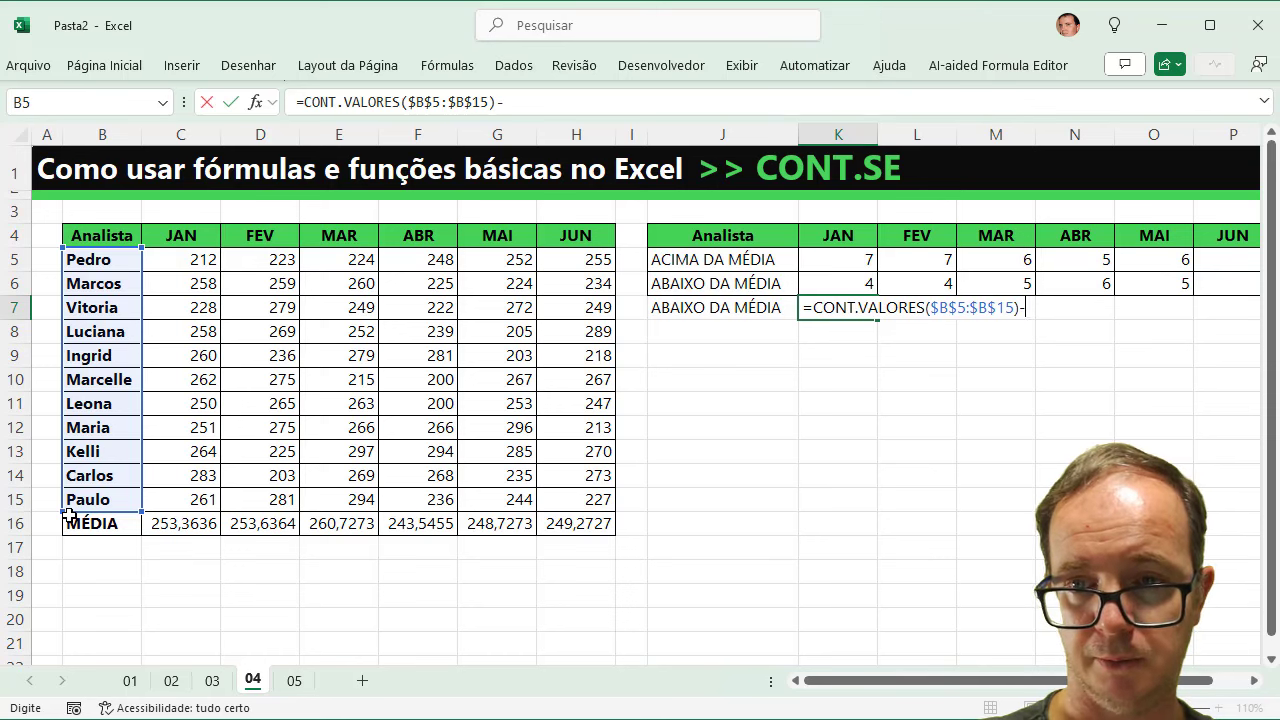
left_click(865, 259)
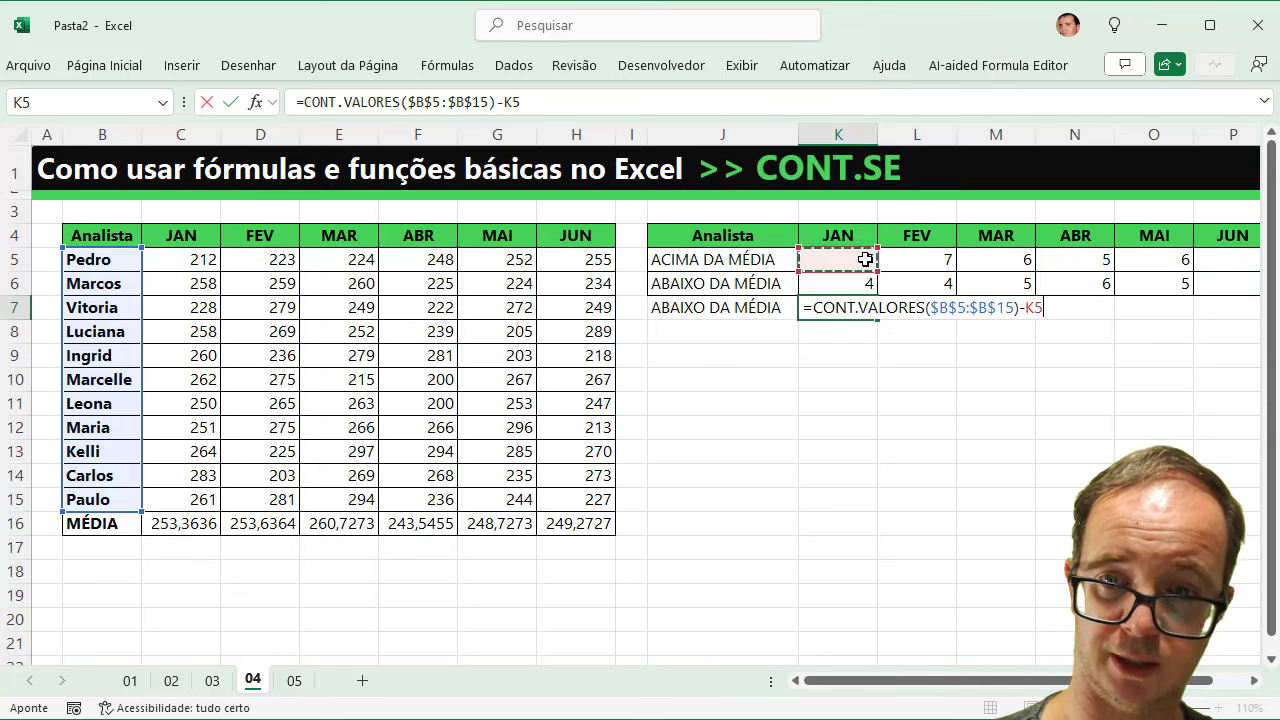
key("Return")
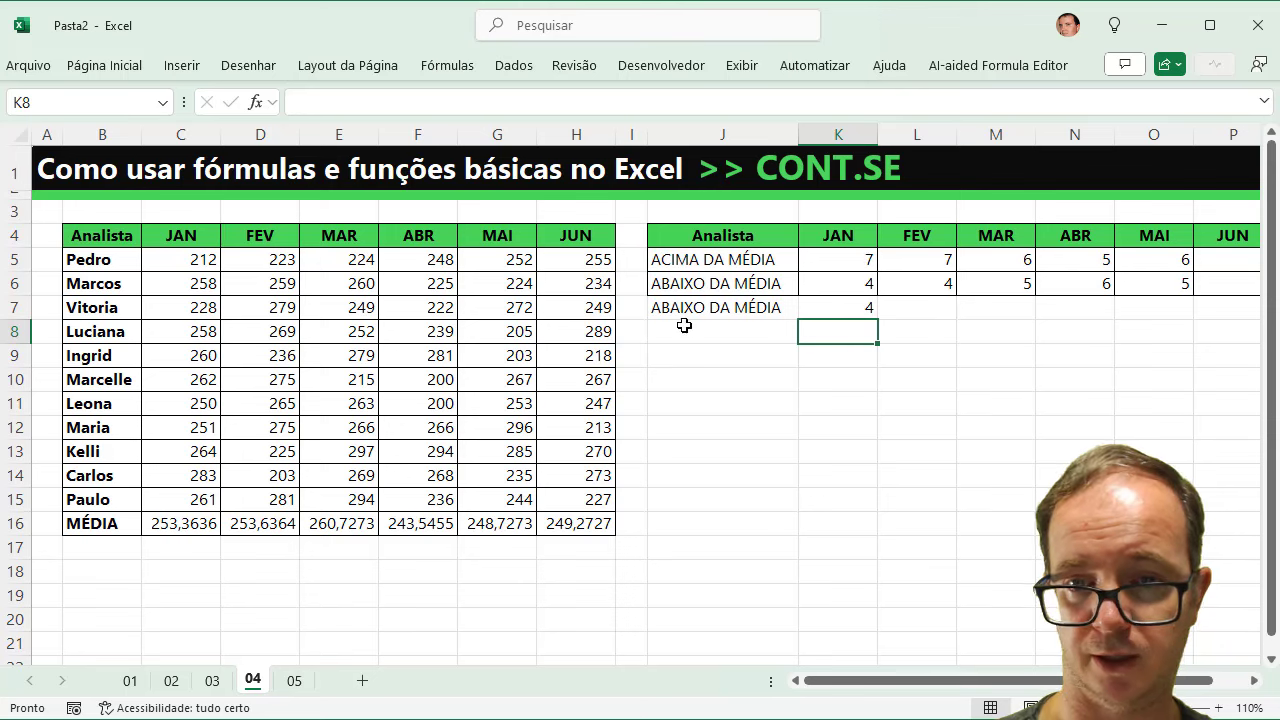
left_click(854, 302)
mouse_move(877, 319)
left_mouse_down()
mouse_move(1206, 320)
mouse_move(1166, 318)
left_mouse_up()
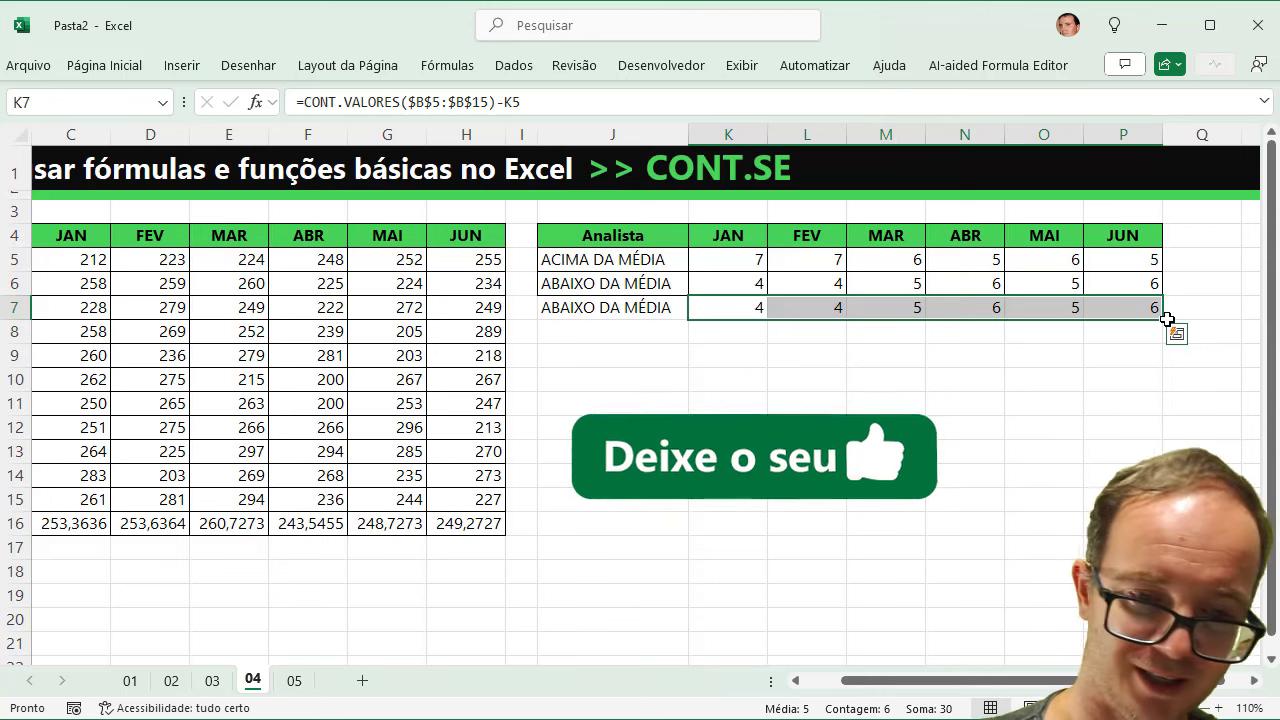
Switch to sheet 05, narrow columns A and I, and zoom in to 120%.
left_click(294, 682)
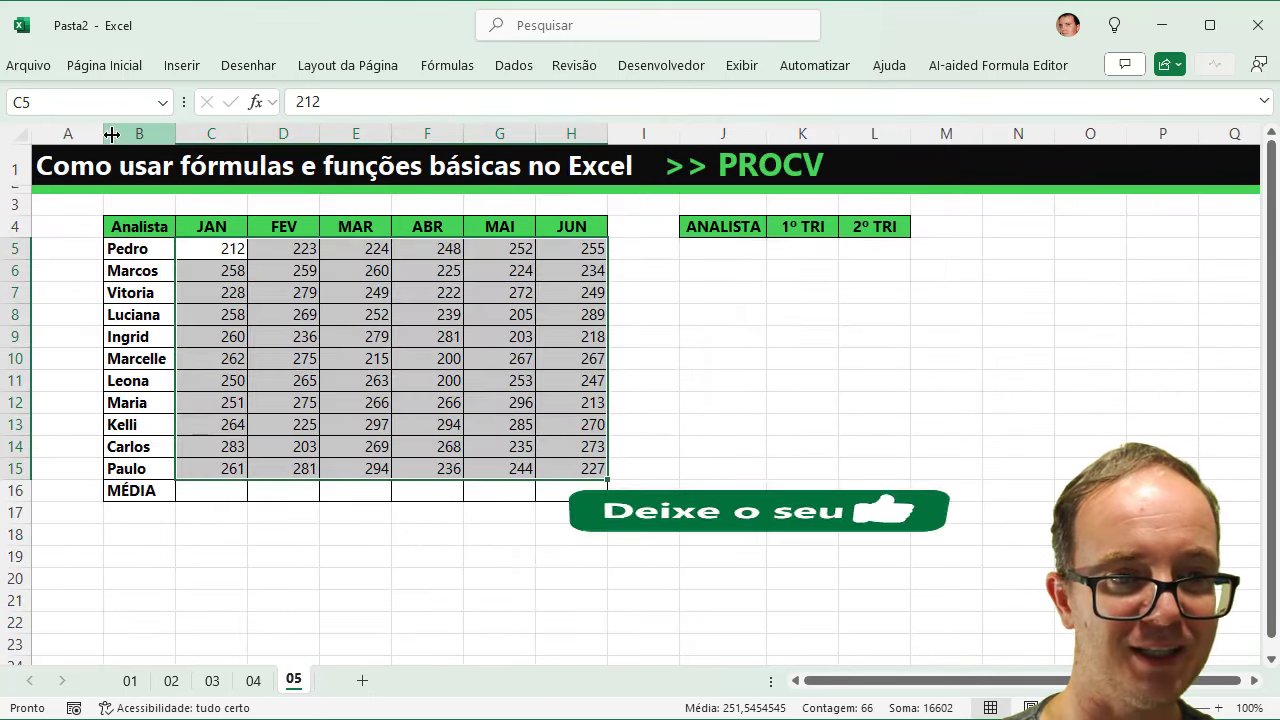
left_click_drag(111, 134, 80, 134)
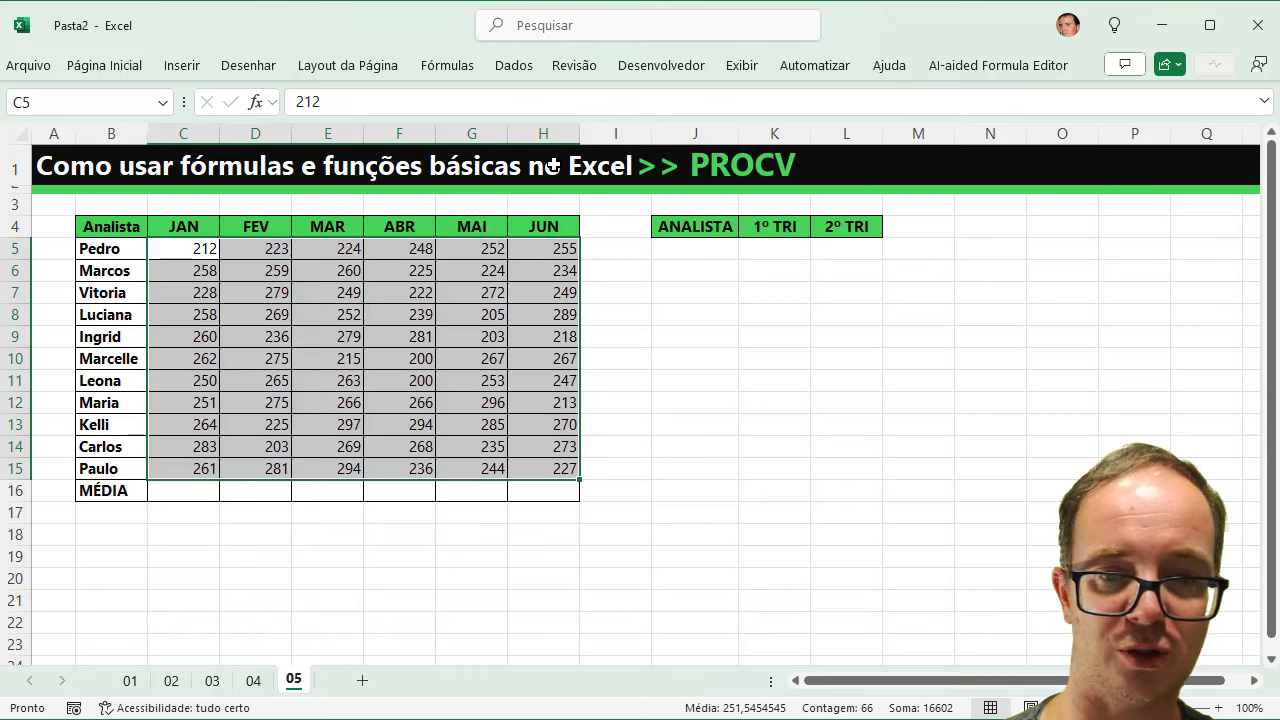
left_click(1219, 708)
left_click(1219, 708)
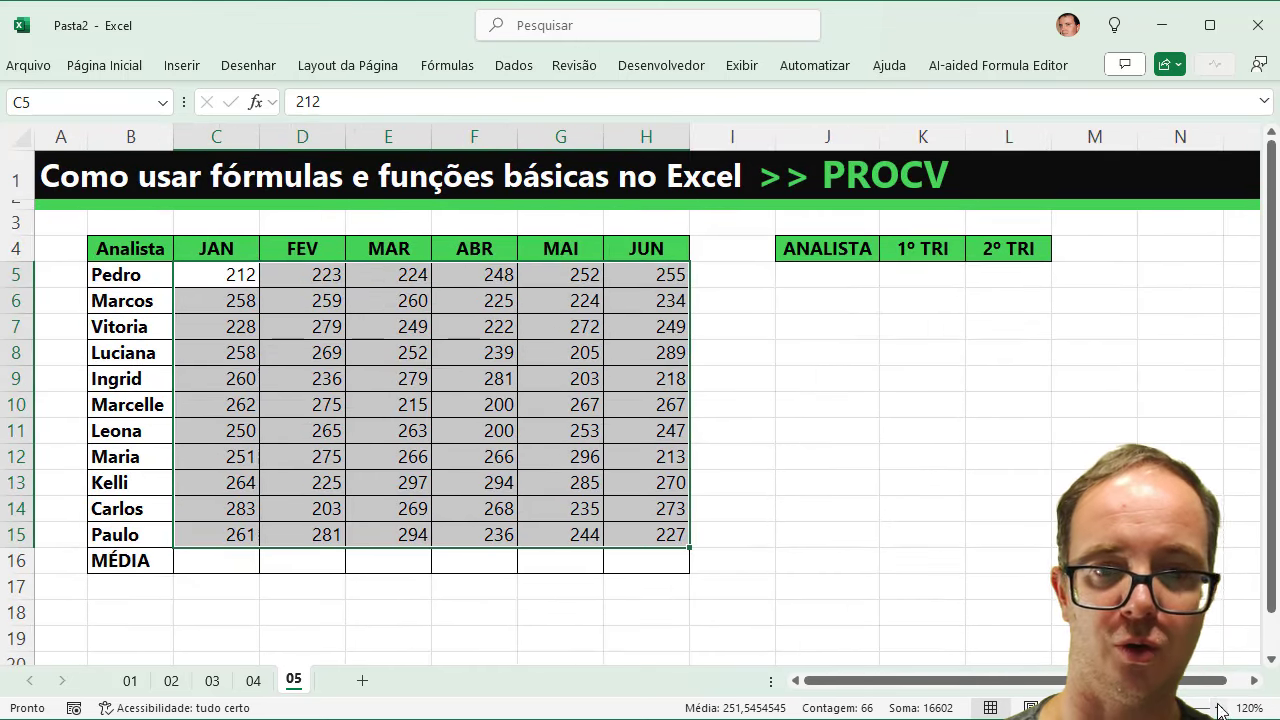
left_click_drag(772, 140, 737, 140)
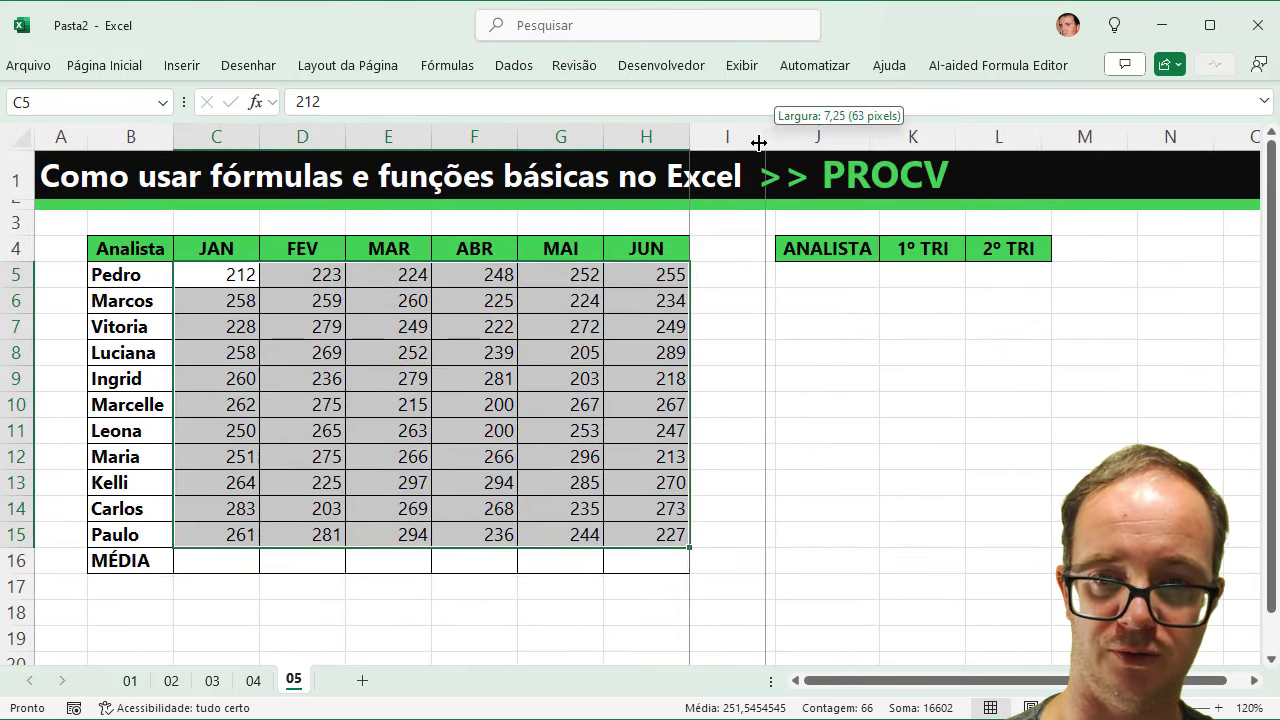
Enter the first analyst's name in J5 under ANALISTA.
left_click(800, 281)
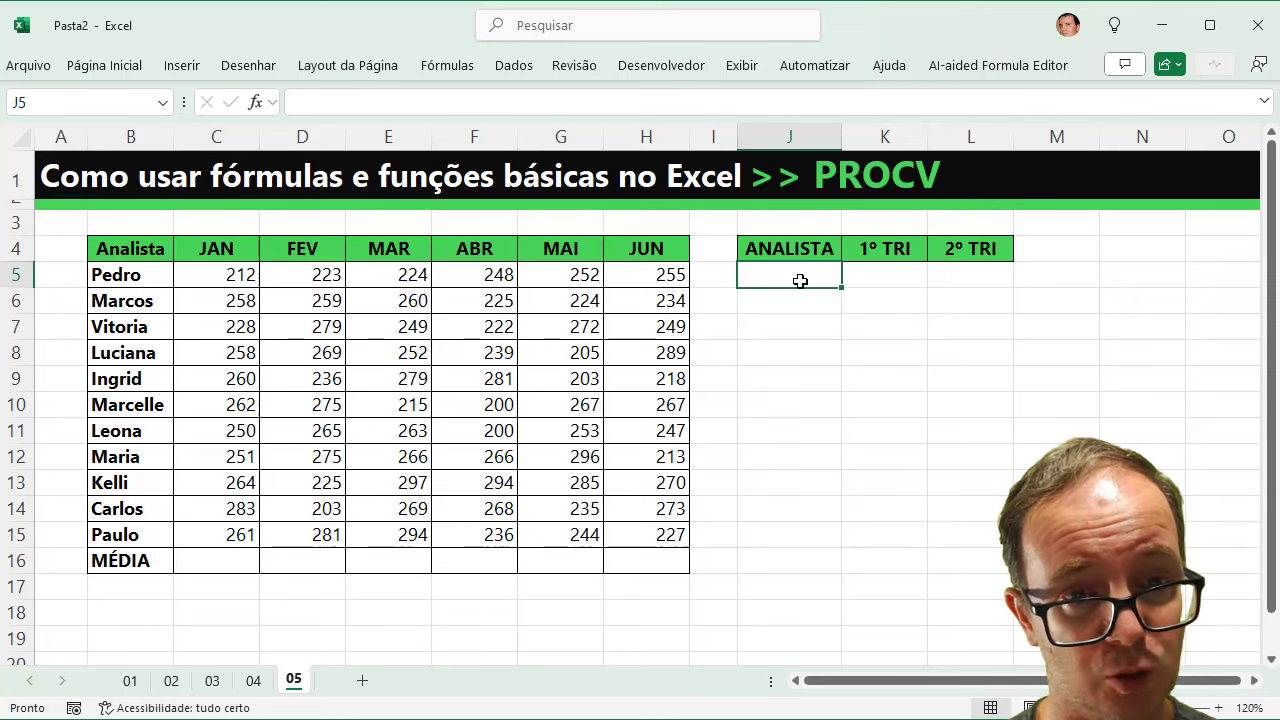
type("pE")
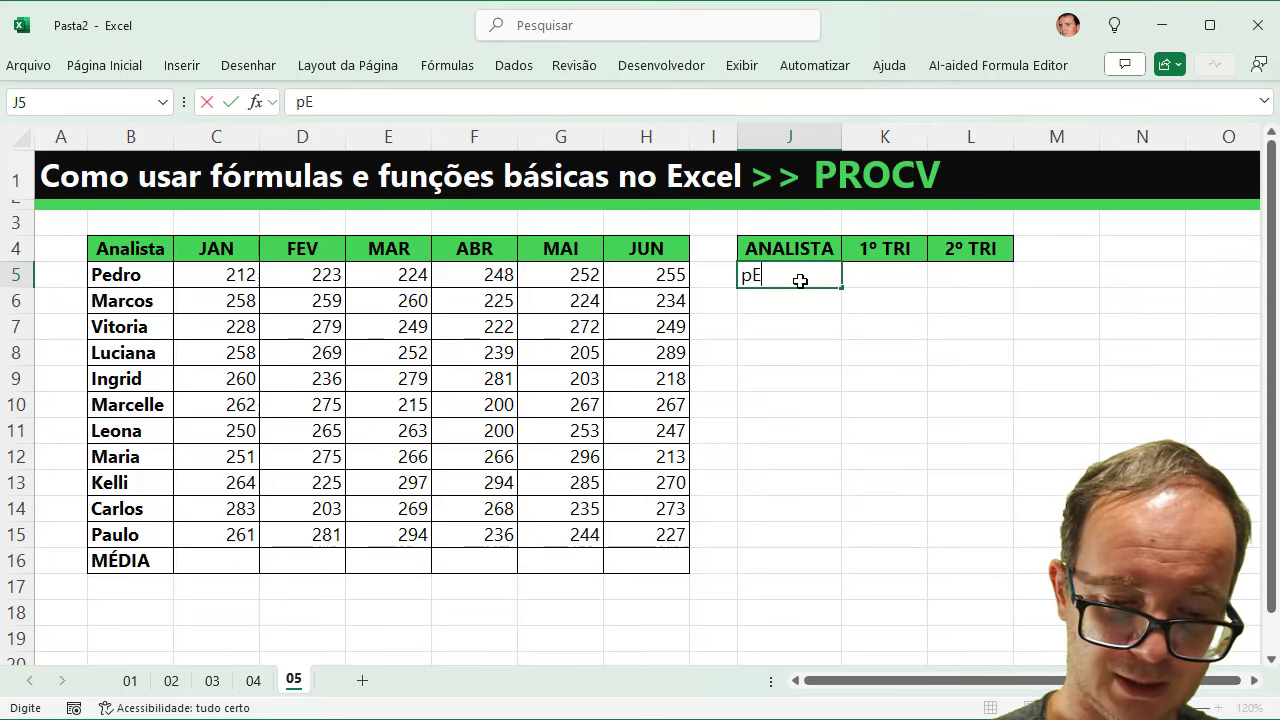
type("DRO")
key("BackSpace")
key("BackSpace")
key("BackSpace")
key("BackSpace")
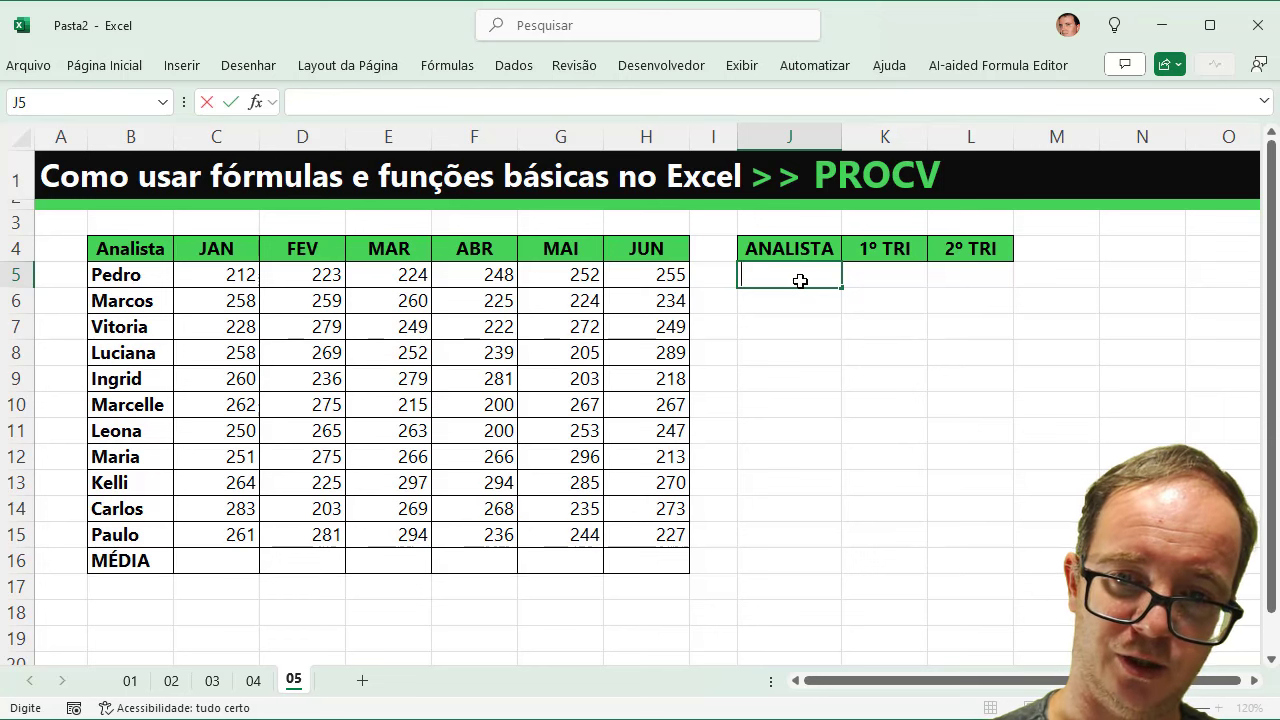
type("Pero")
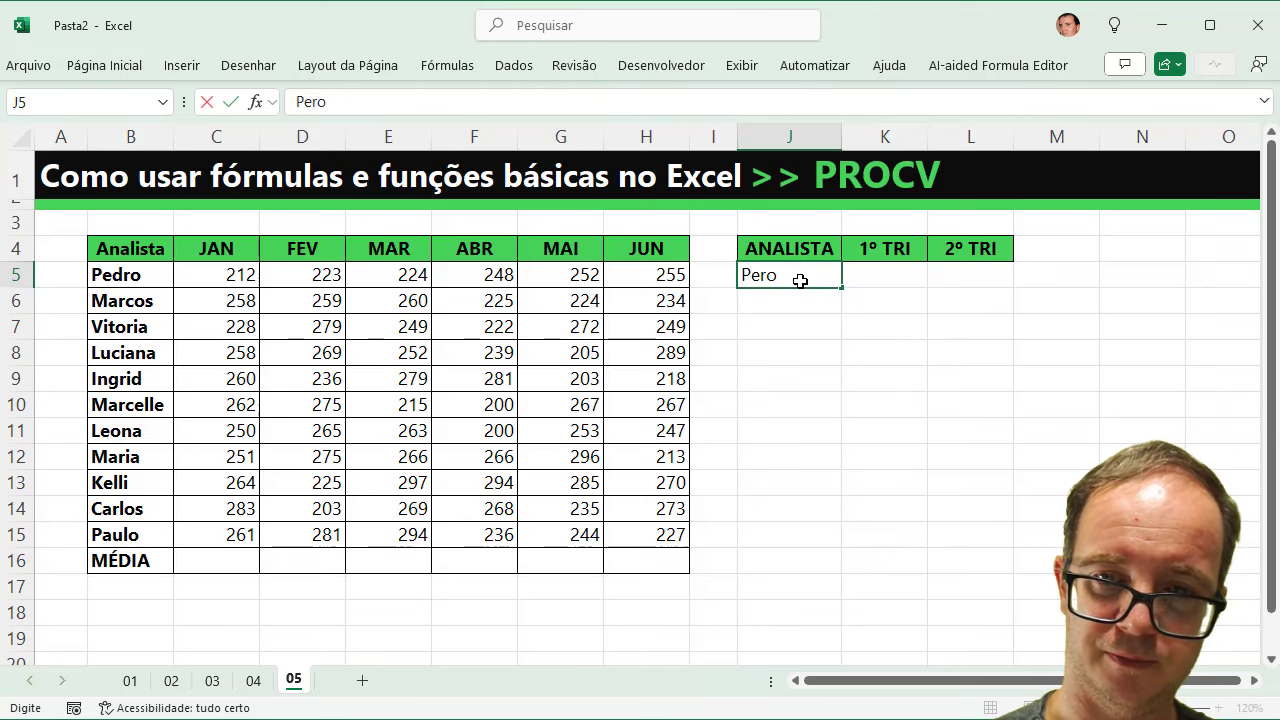
key("Tab")
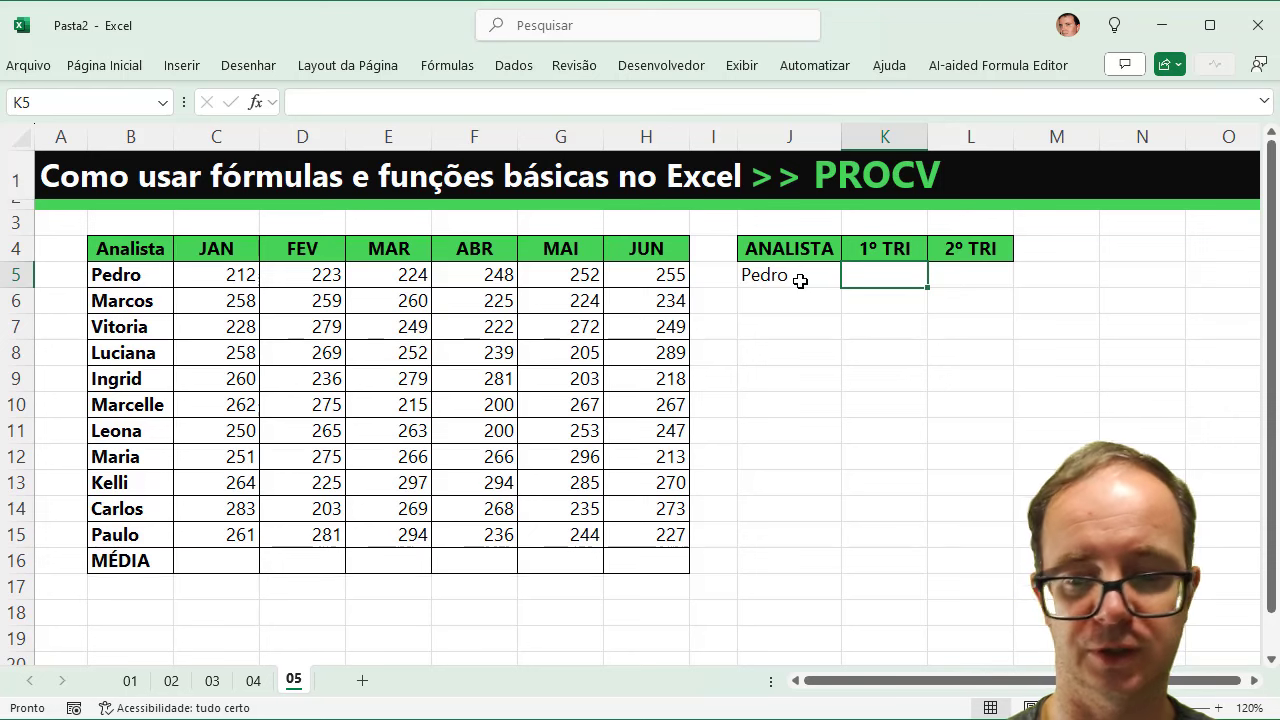
Enter =PROCV(J5;B4:H16;2;0) in K5 to return the analyst's JAN sales, 212.
type("=procv")
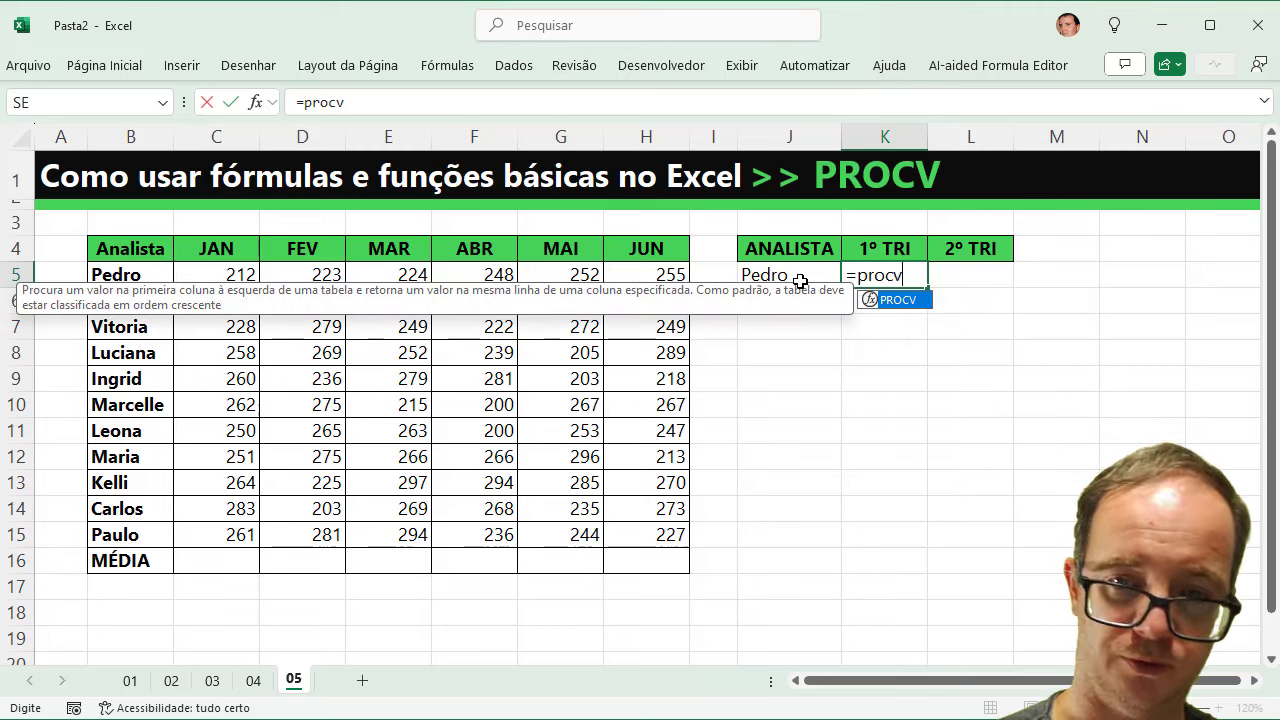
type("(")
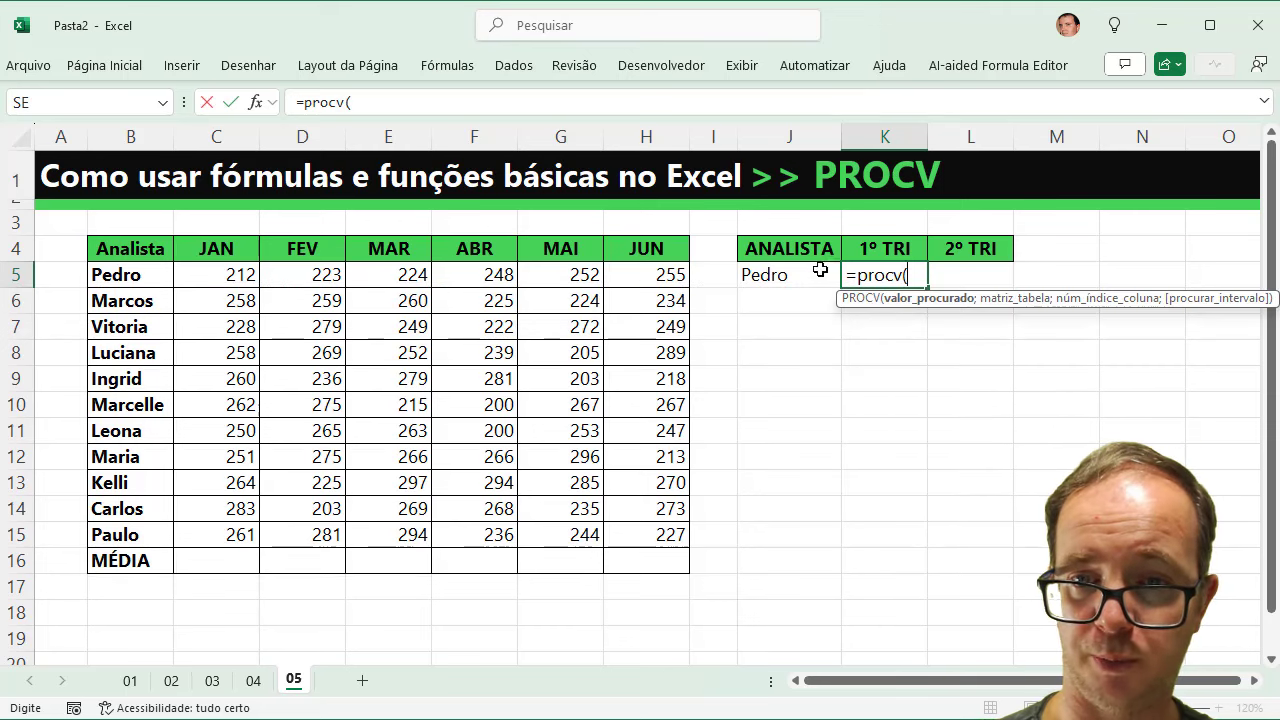
left_click(817, 274)
type(";")
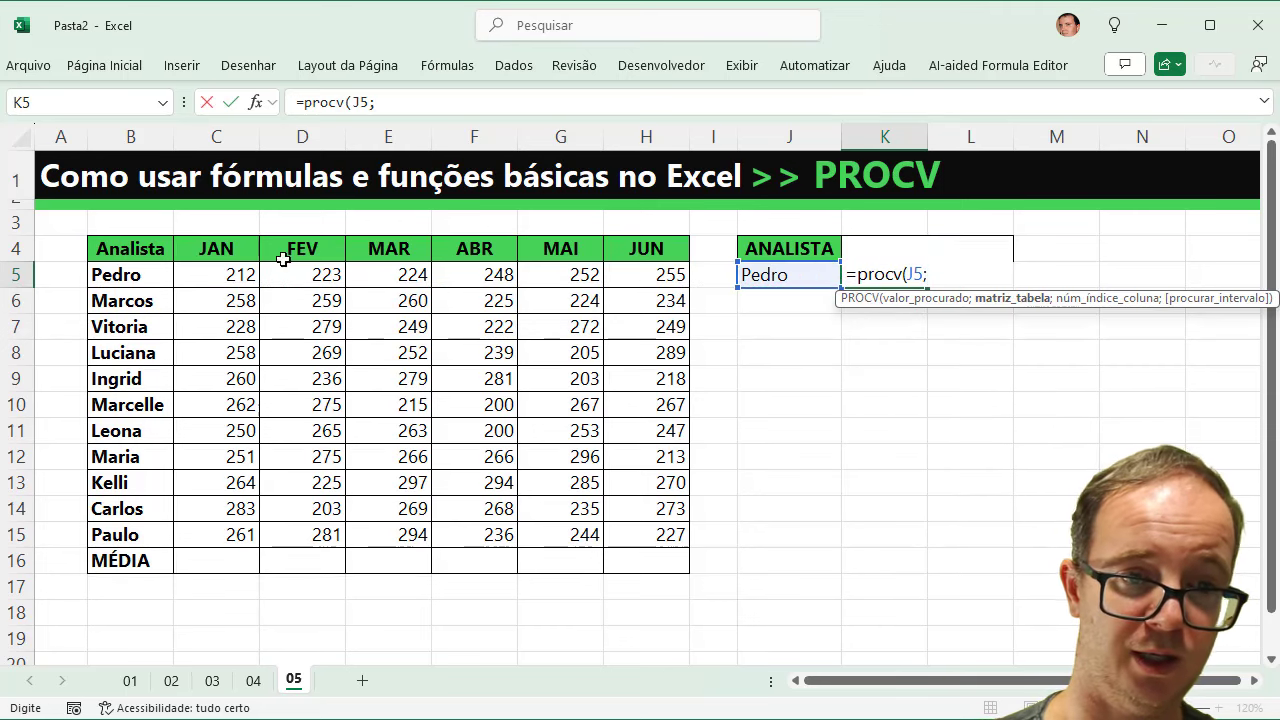
left_click_drag(118, 251, 646, 567)
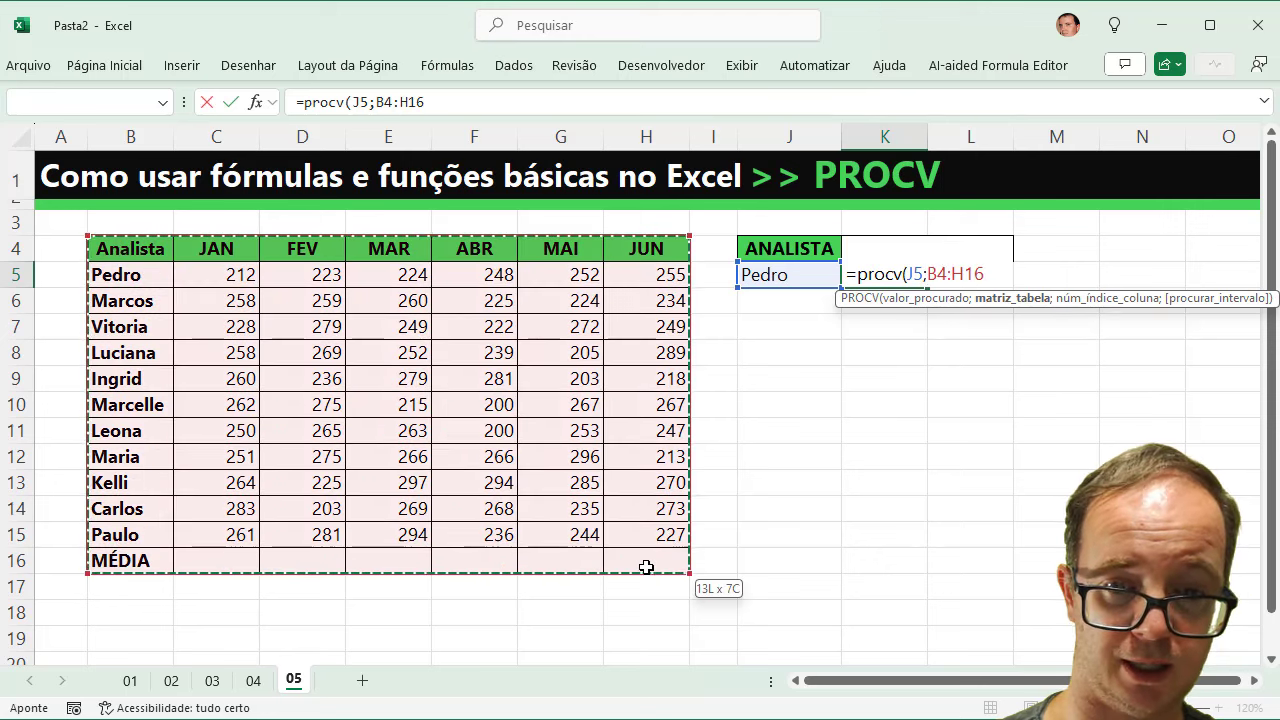
type(";")
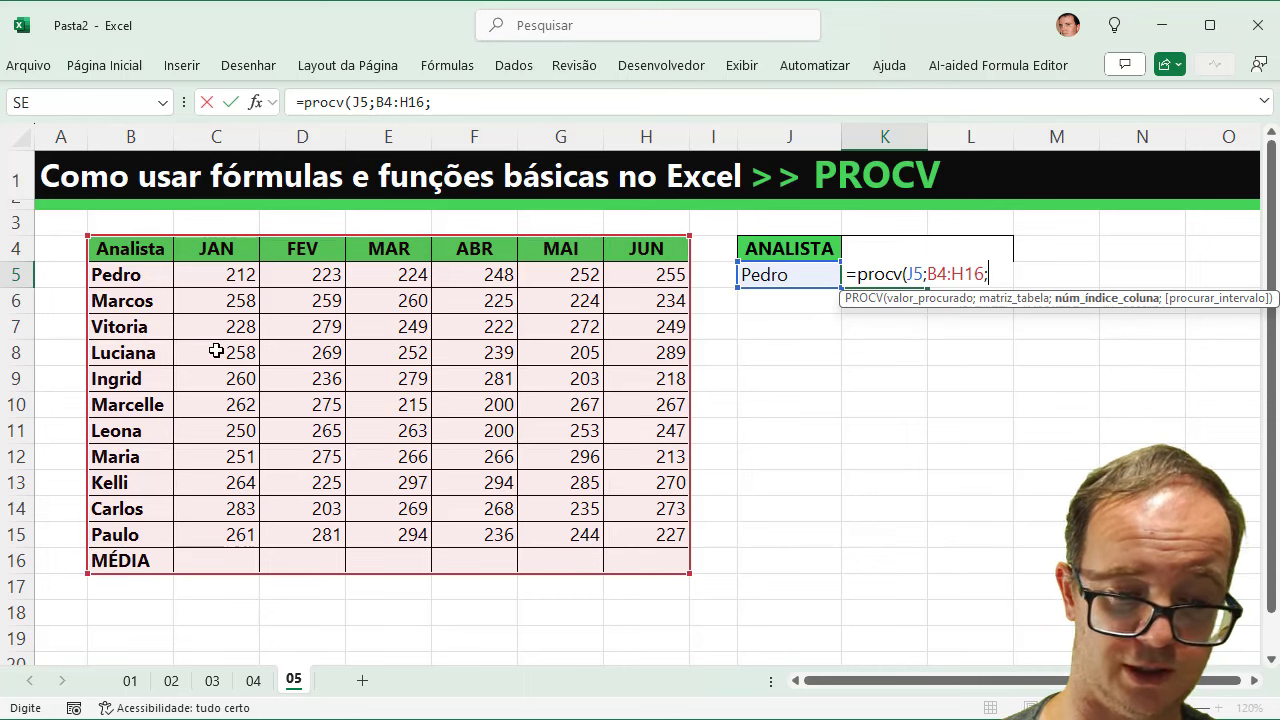
type("2;")
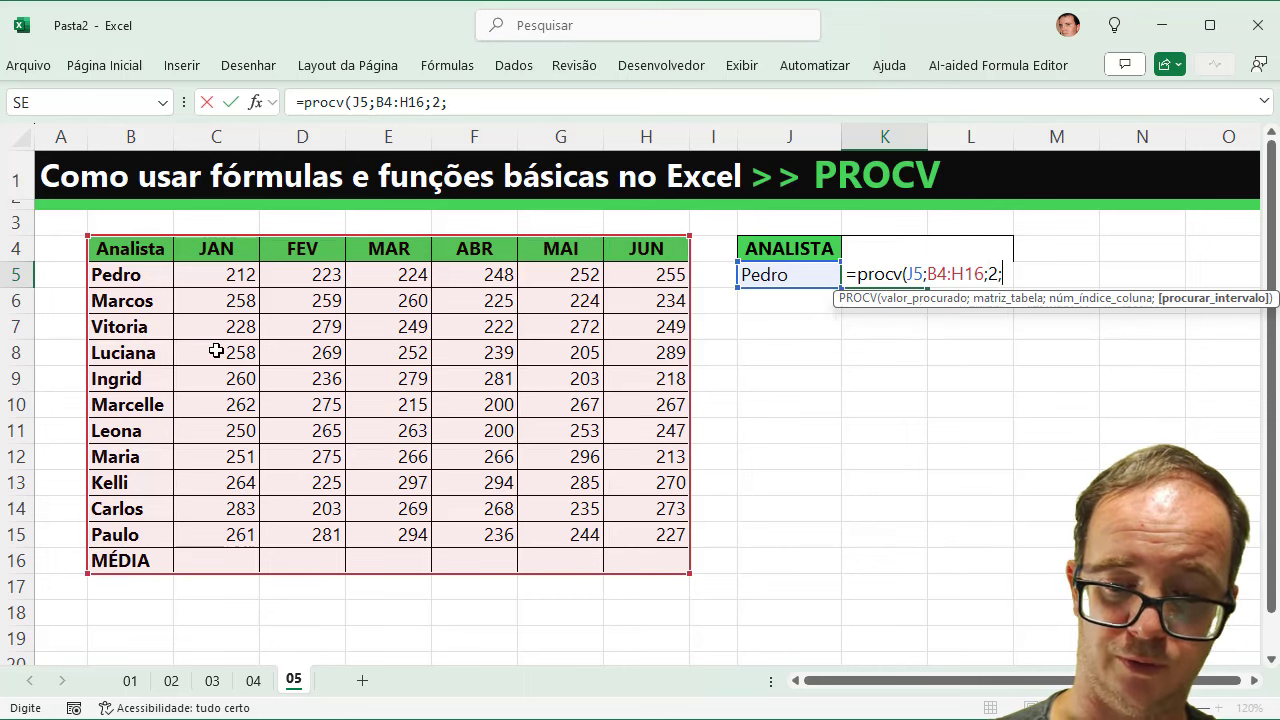
type("0)")
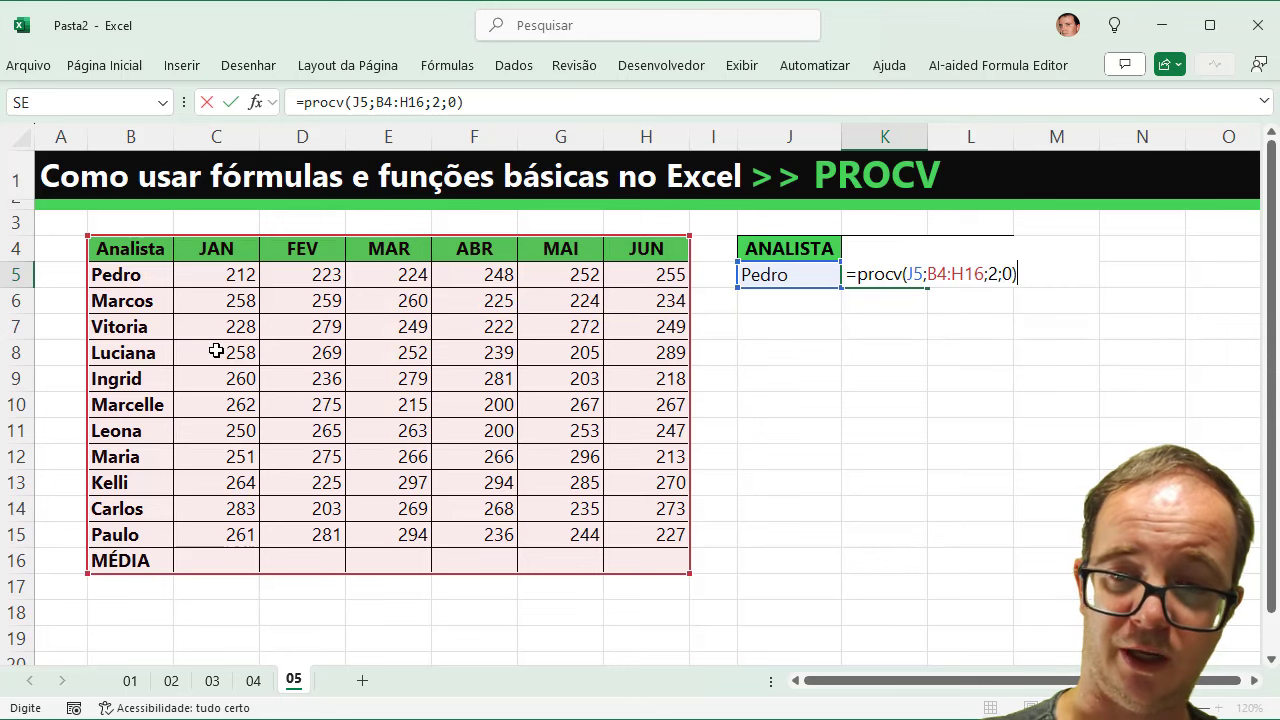
key("Return")
key("Up")
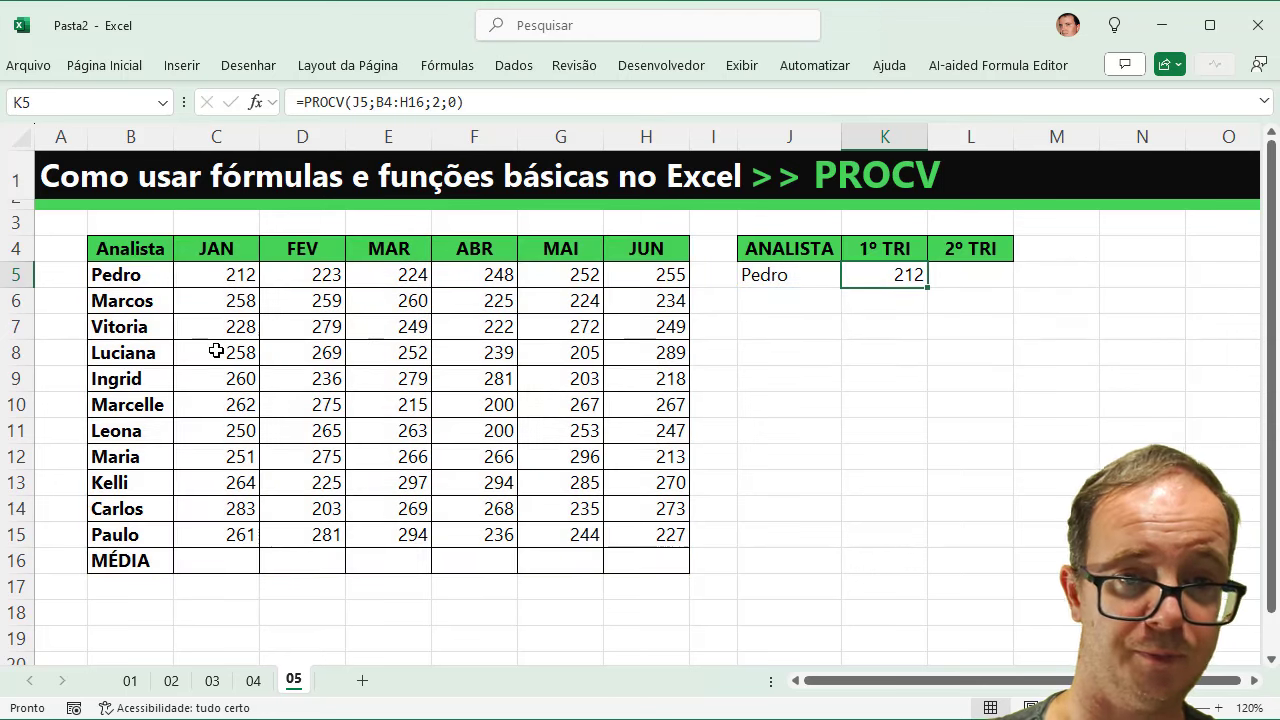
Append +PROCV(J5;B4:H16;3;0) to K5 so it sums JAN and FEV, giving 435.
left_click(526, 104)
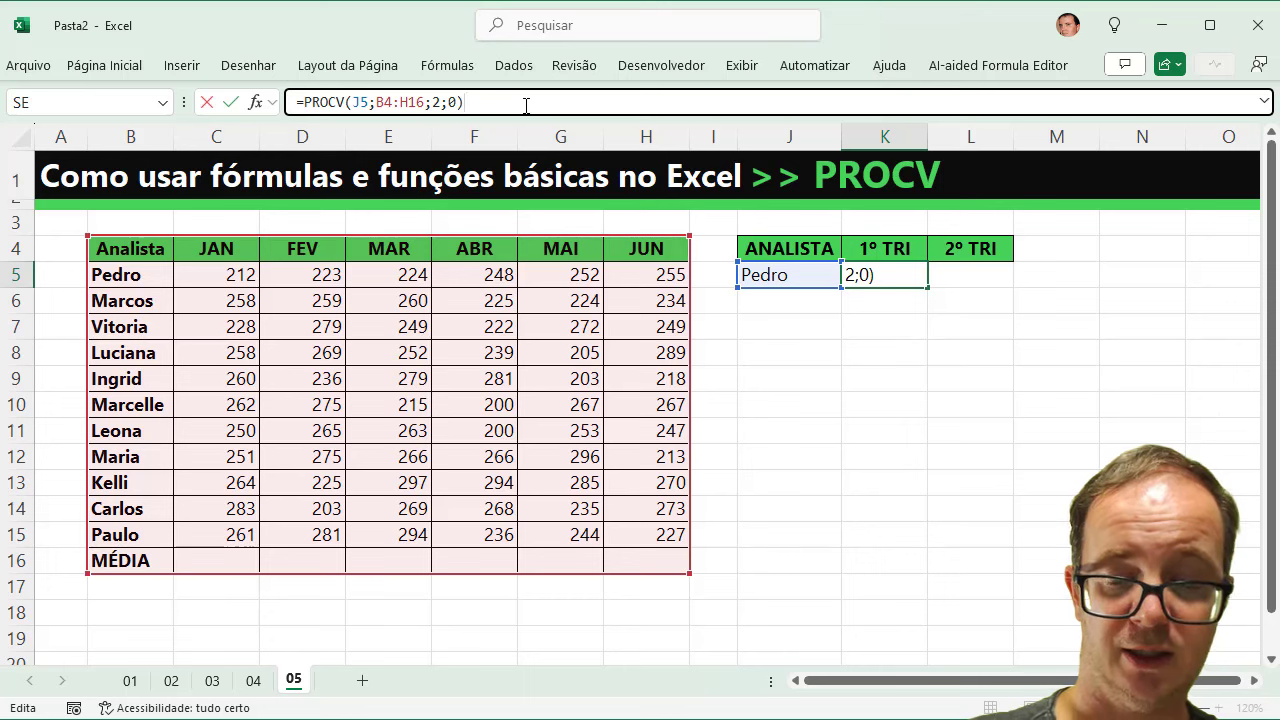
type("+proc")
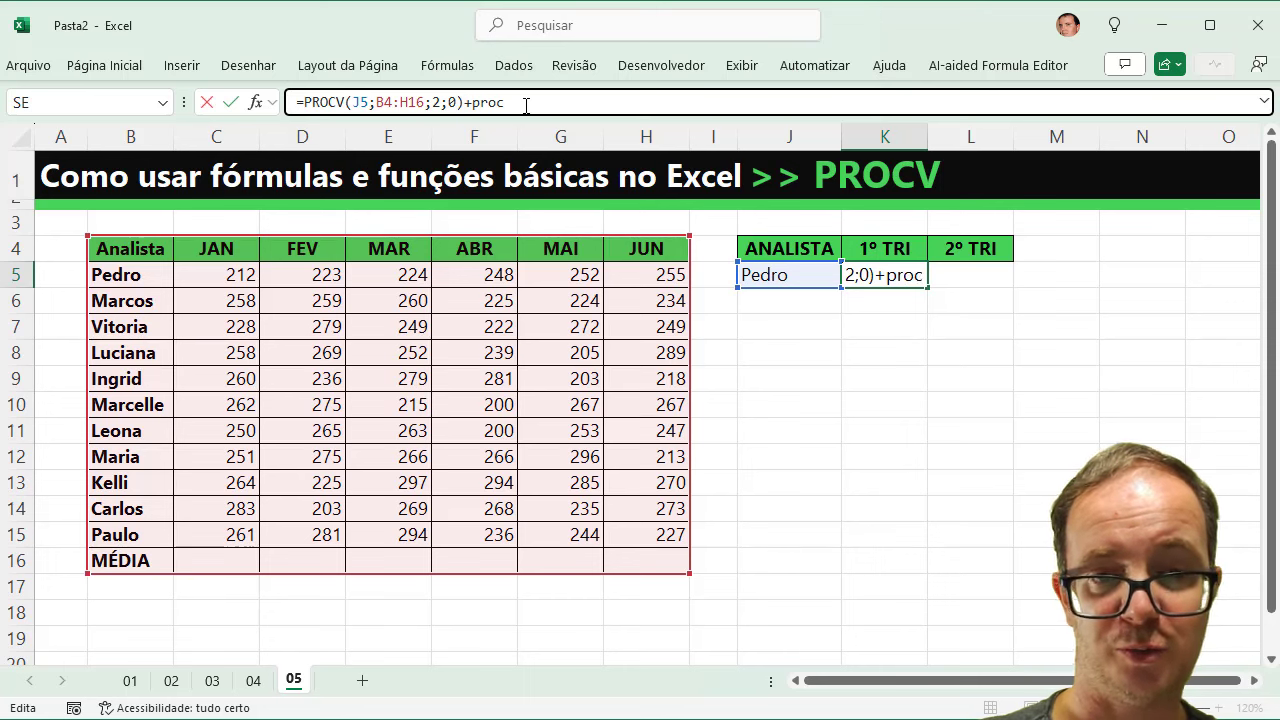
type("v(")
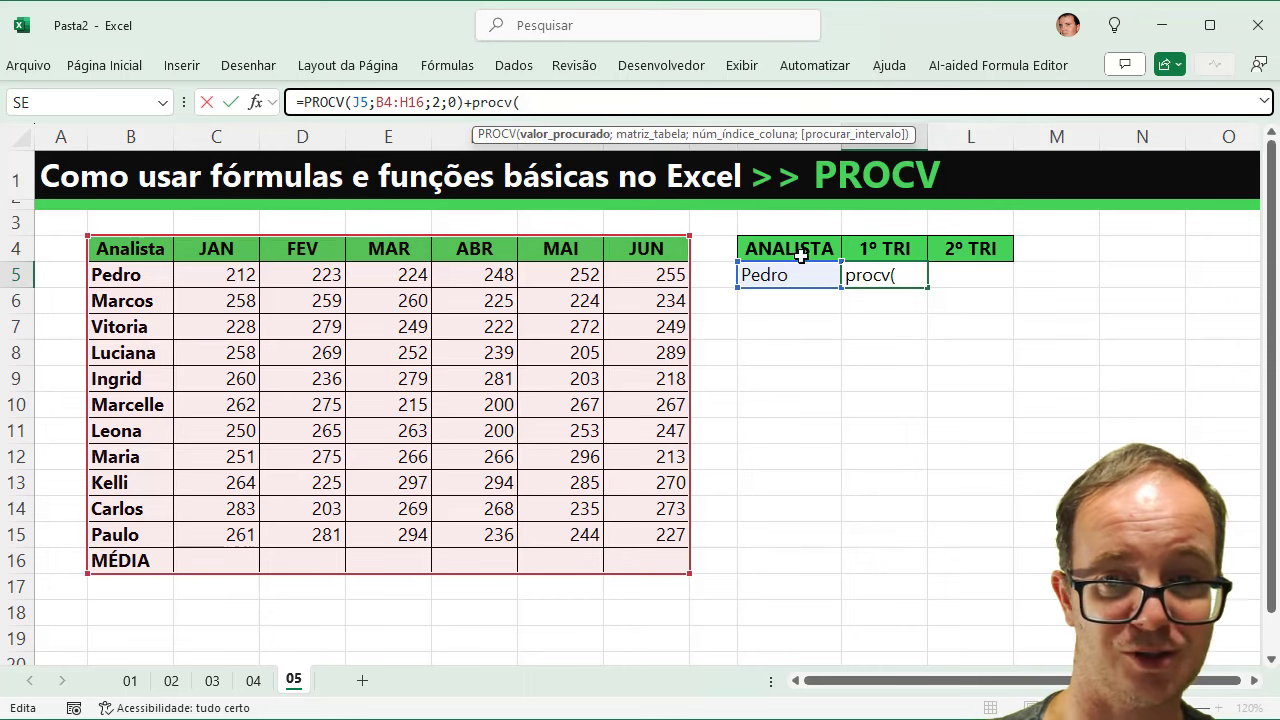
left_click(810, 279)
type(";")
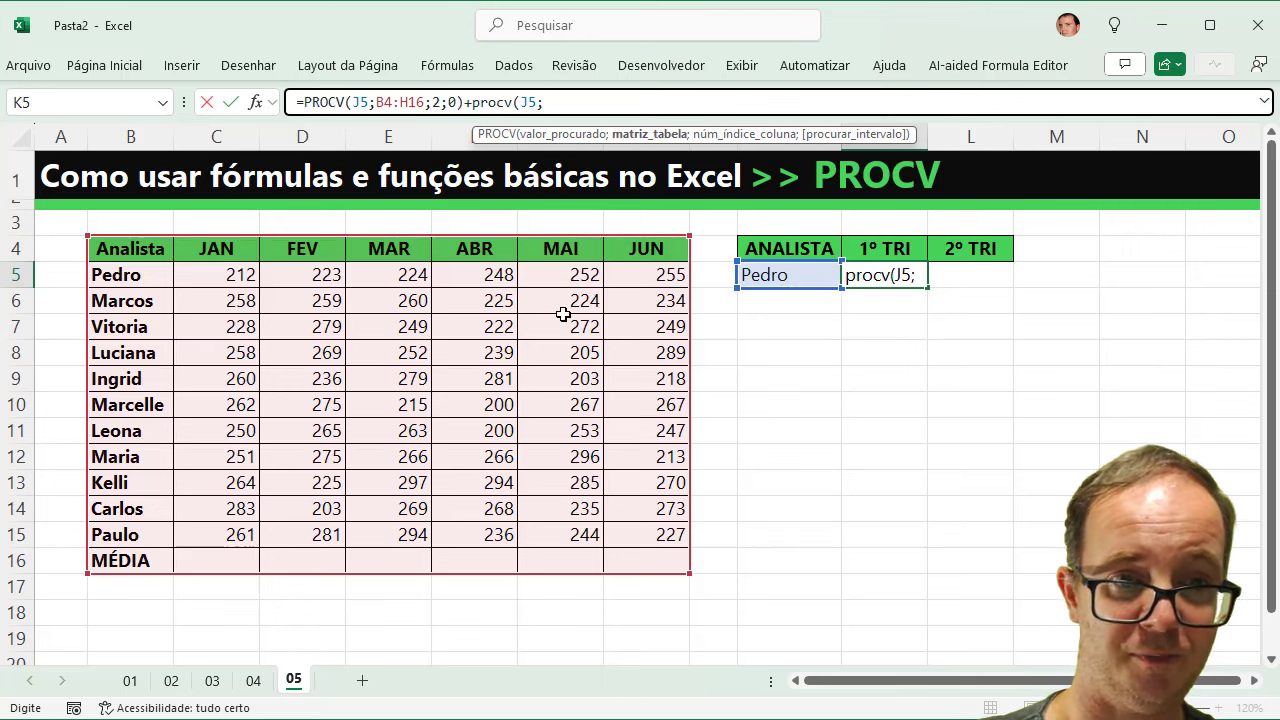
left_click_drag(130, 250, 636, 566)
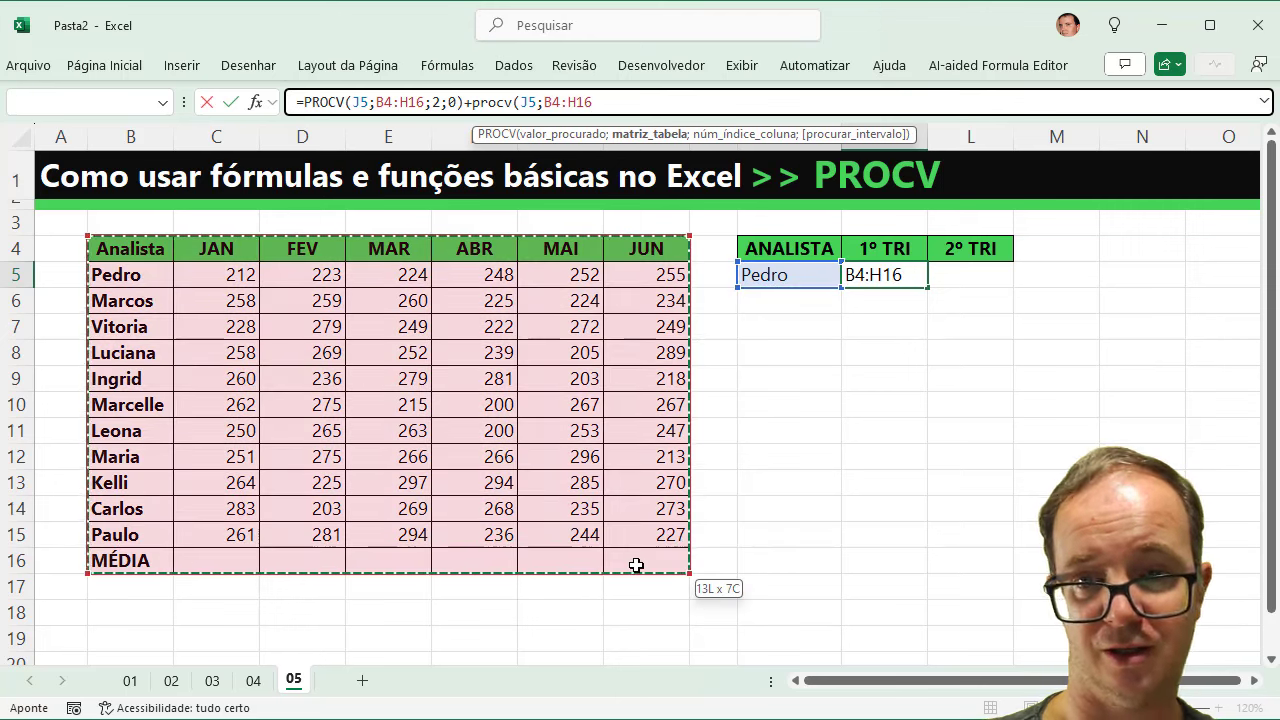
type(";3;")
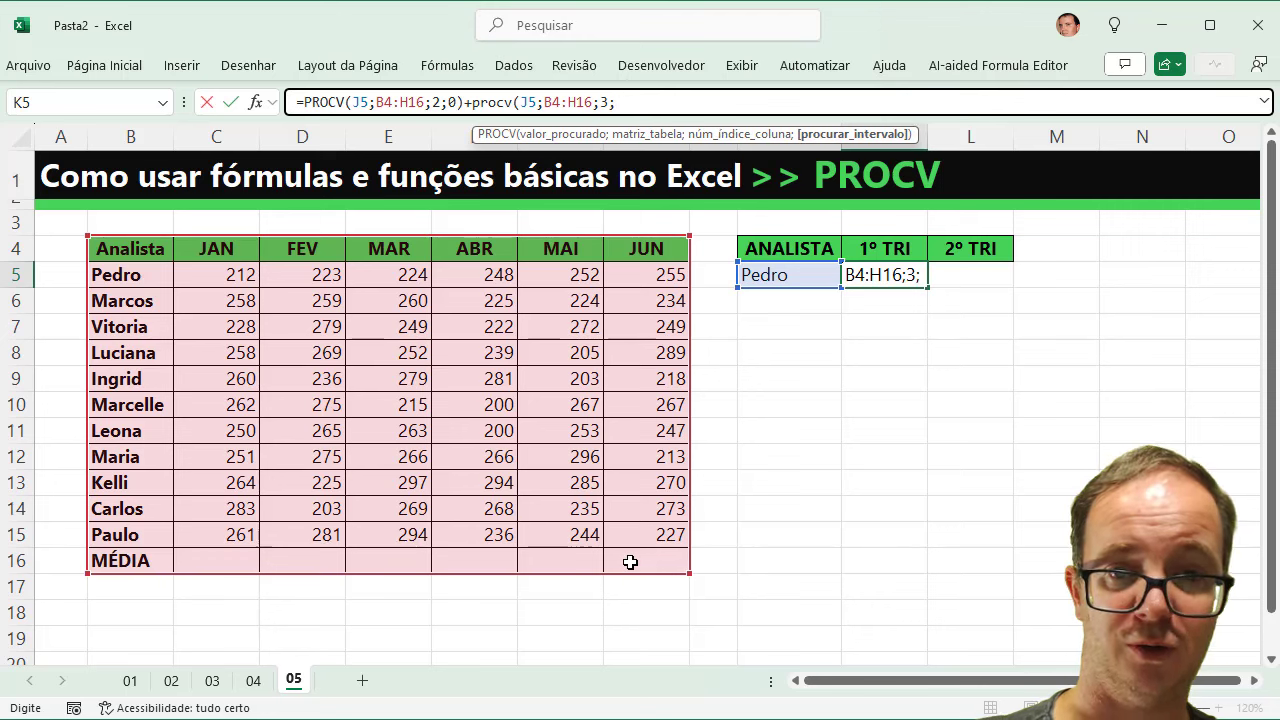
type("0)")
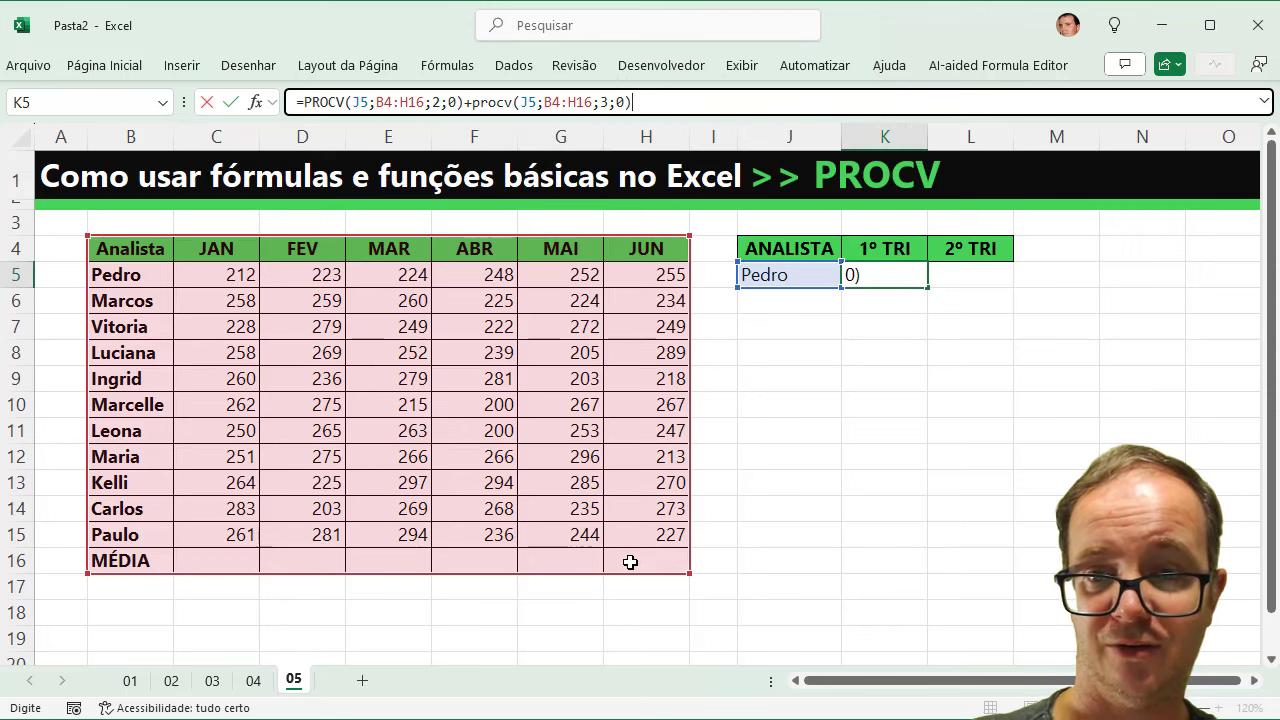
key("Return")
key("Up")
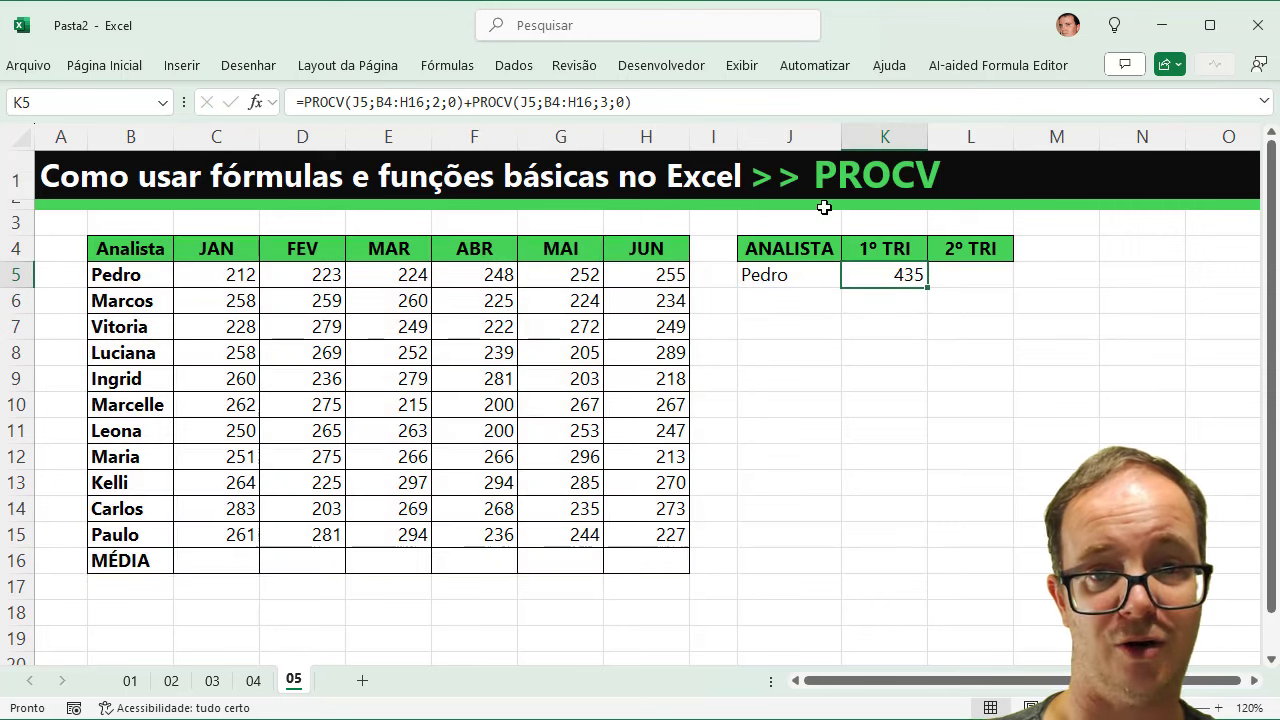
Append +PROCV(J5;B4:H16;4;0) for MAR, bringing the 1º TRI total to 659.
left_click(681, 105)
type("+pr")
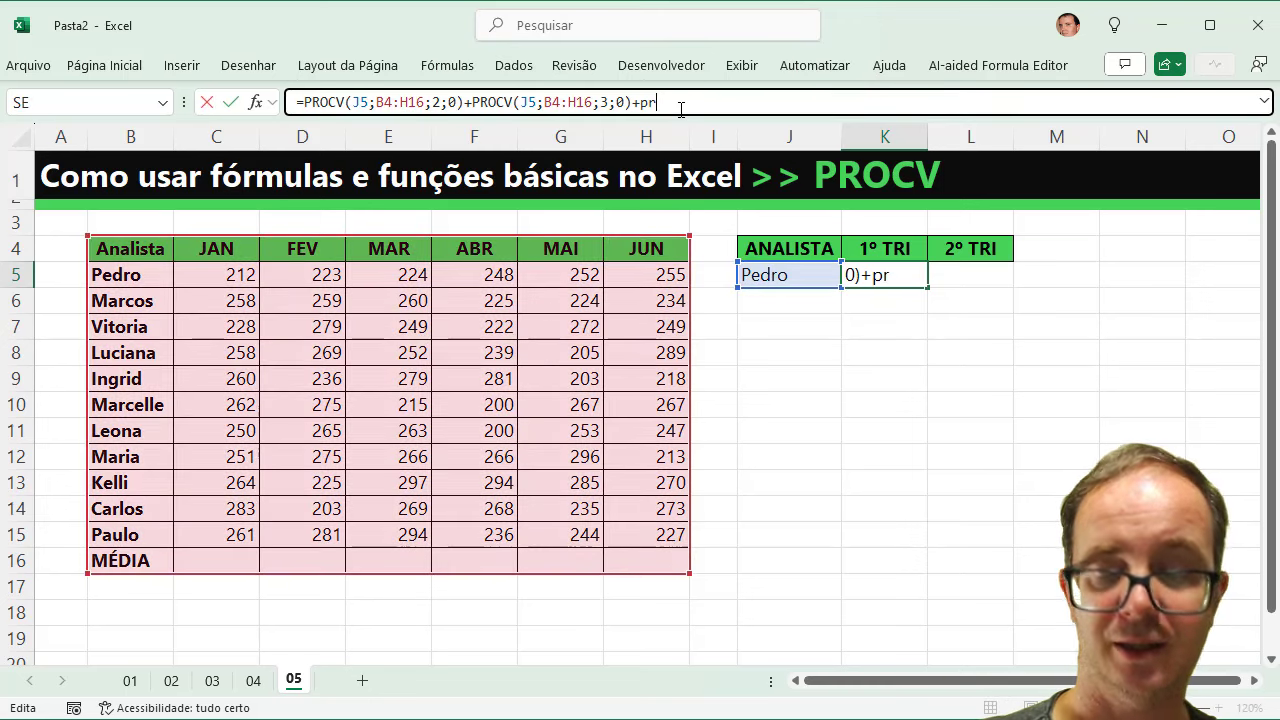
type("ocv(")
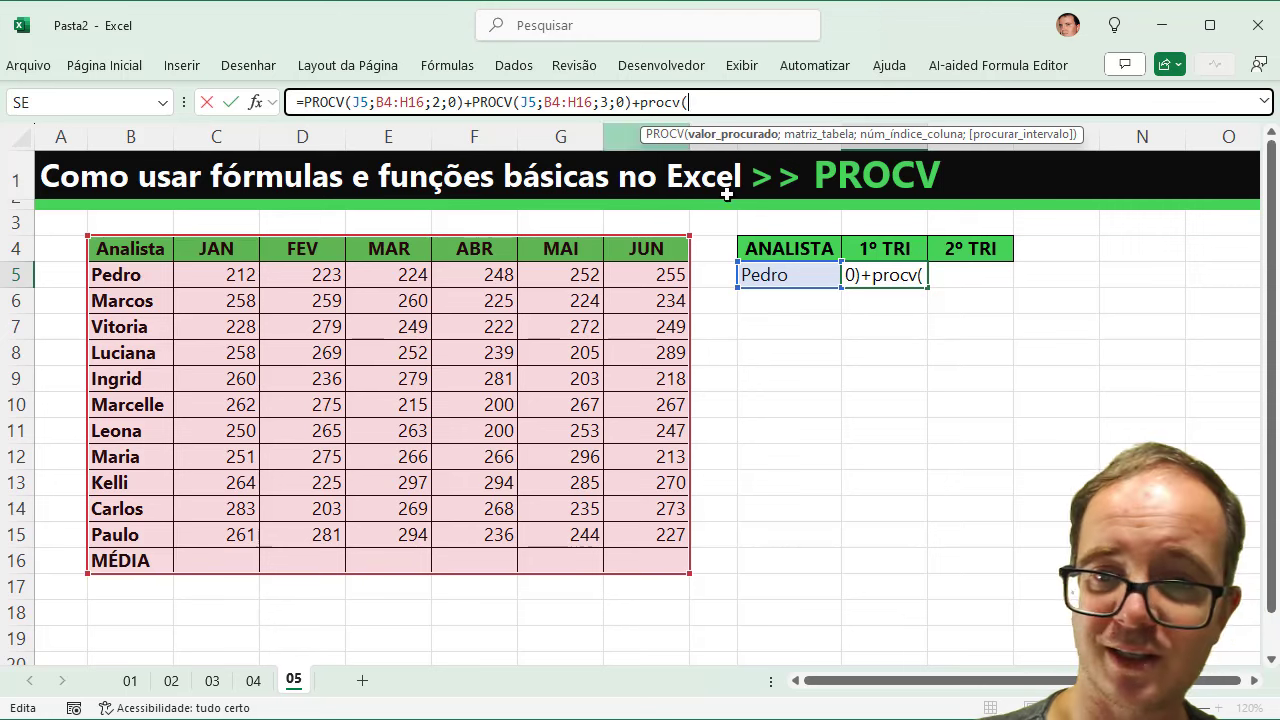
left_click(780, 281)
type(";")
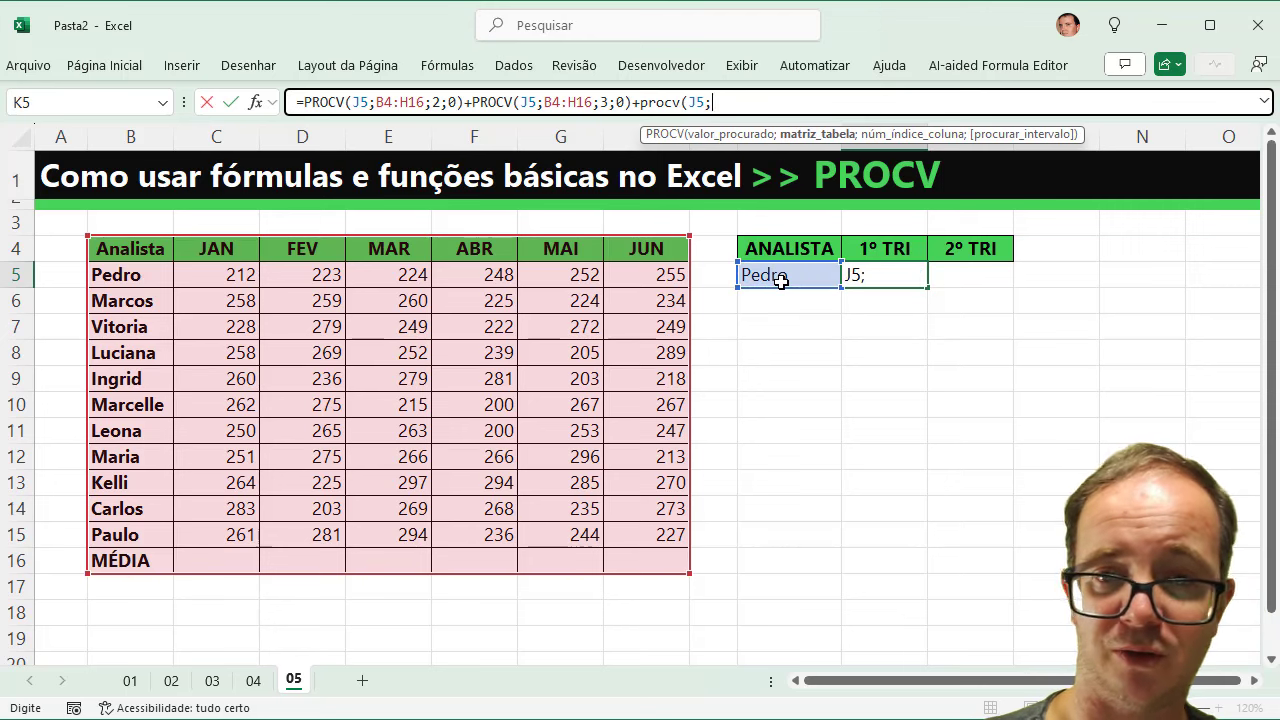
left_click_drag(112, 256, 637, 560)
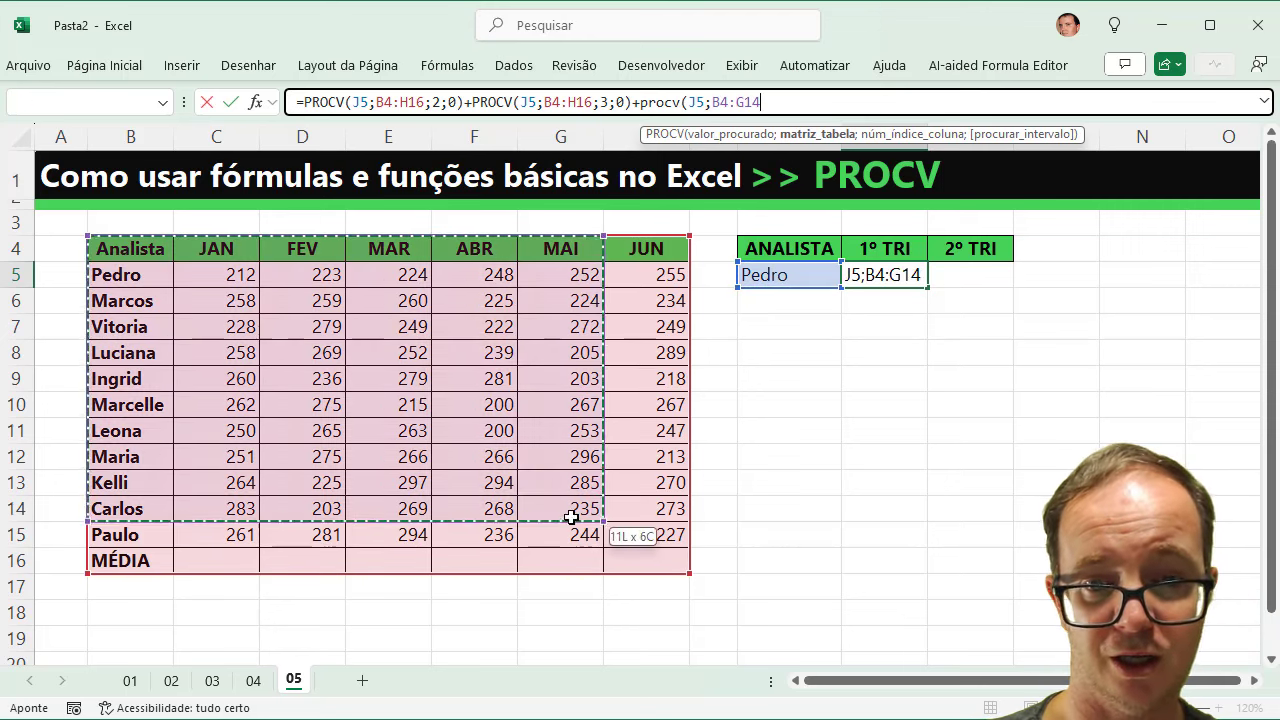
type(";")
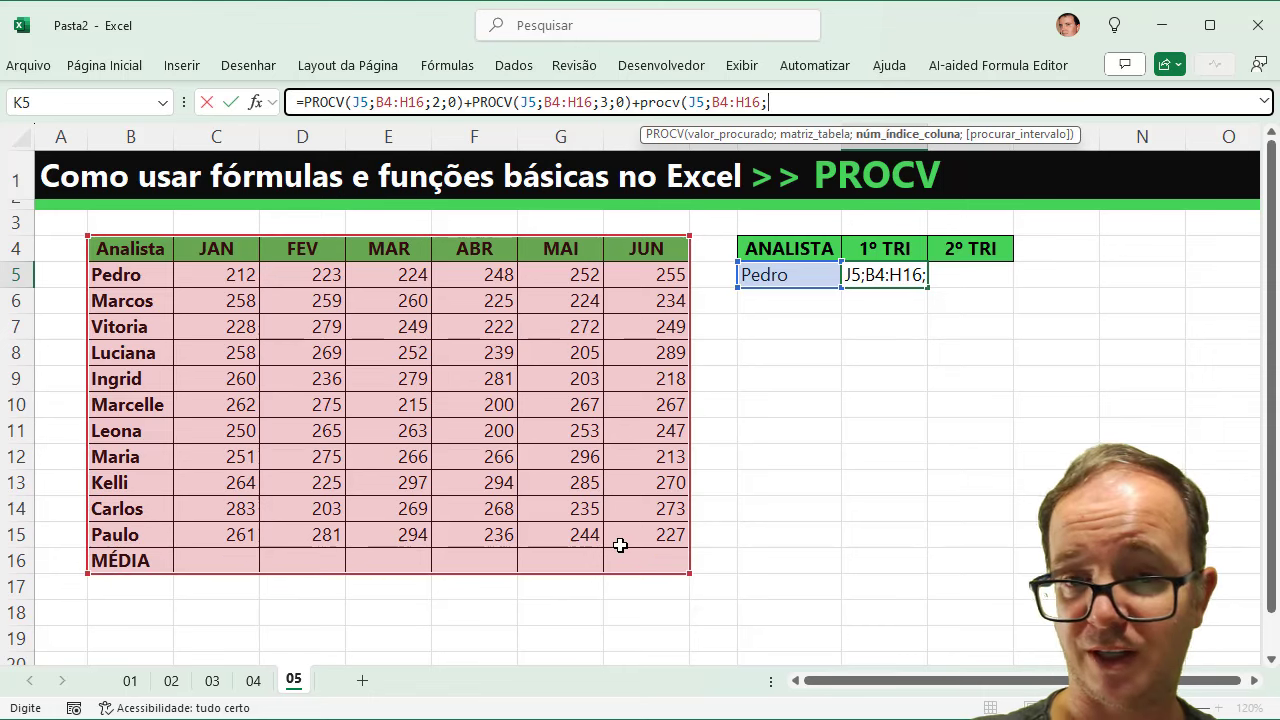
type("4;0")
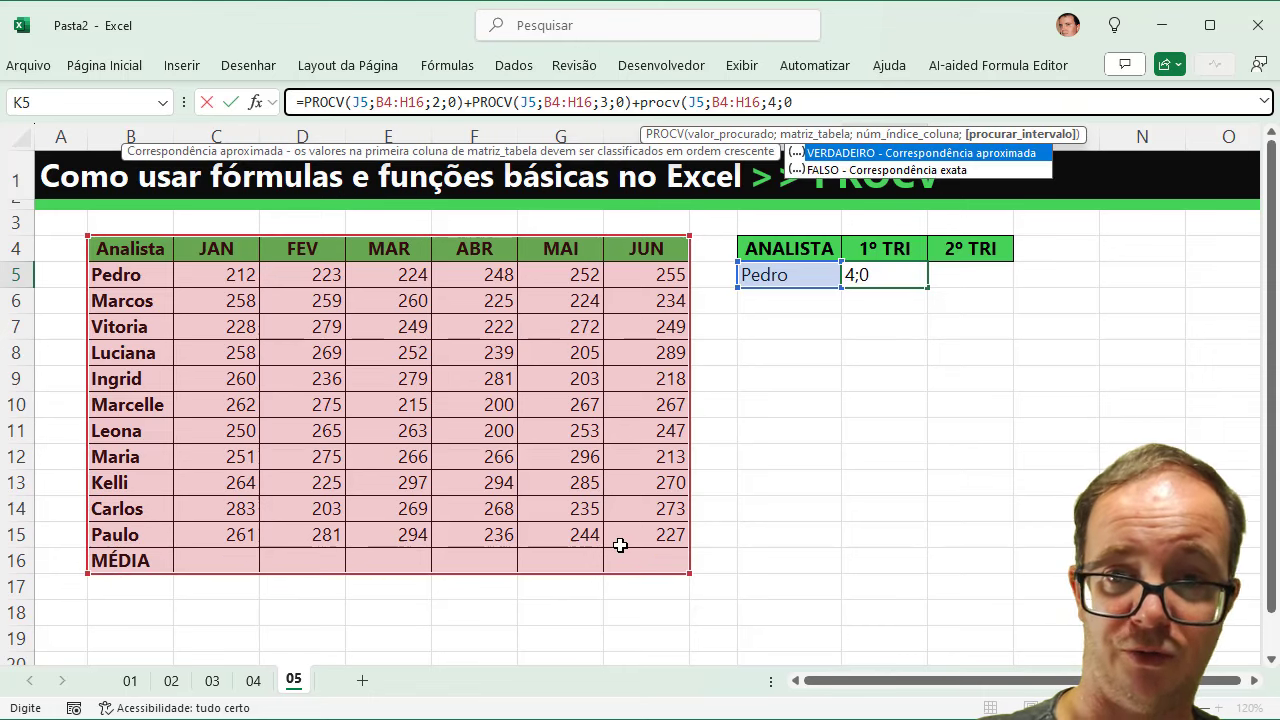
type(")")
key("Return")
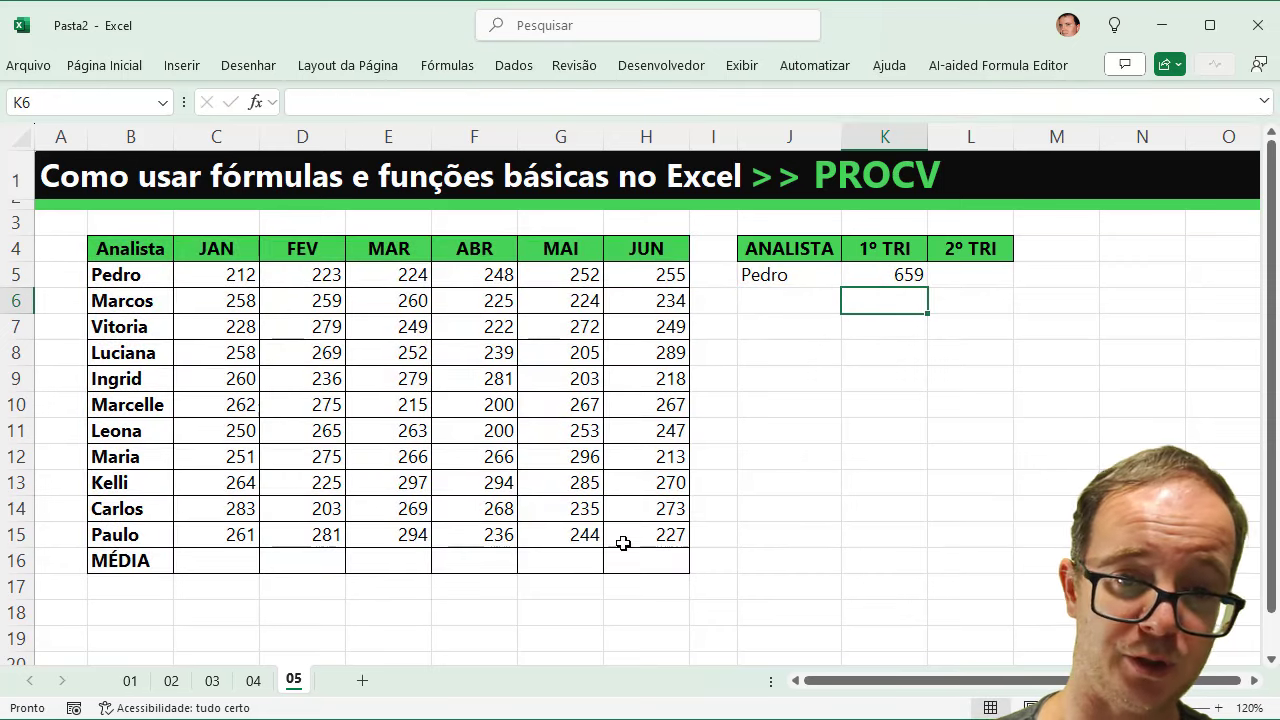
left_click(876, 275)
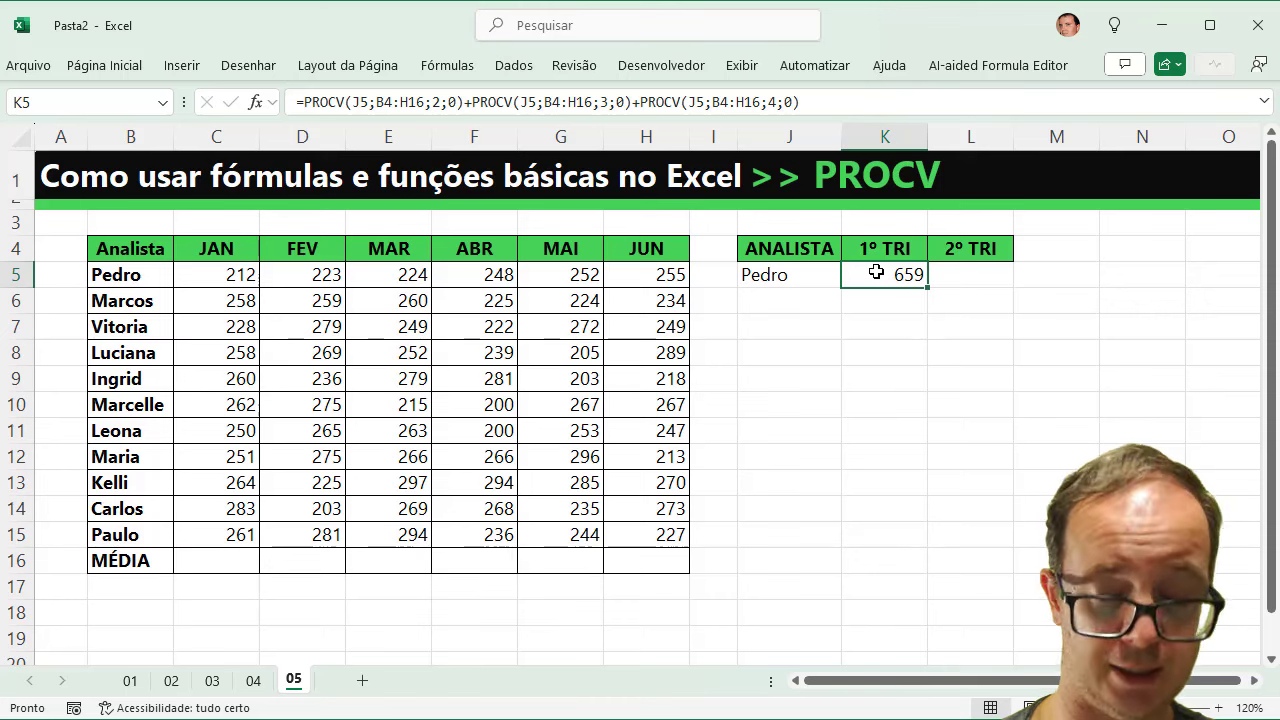
Clear K5 and start a PROCV formula using Pedro in J5 as the lookup value.
key("Delete")
type("p")
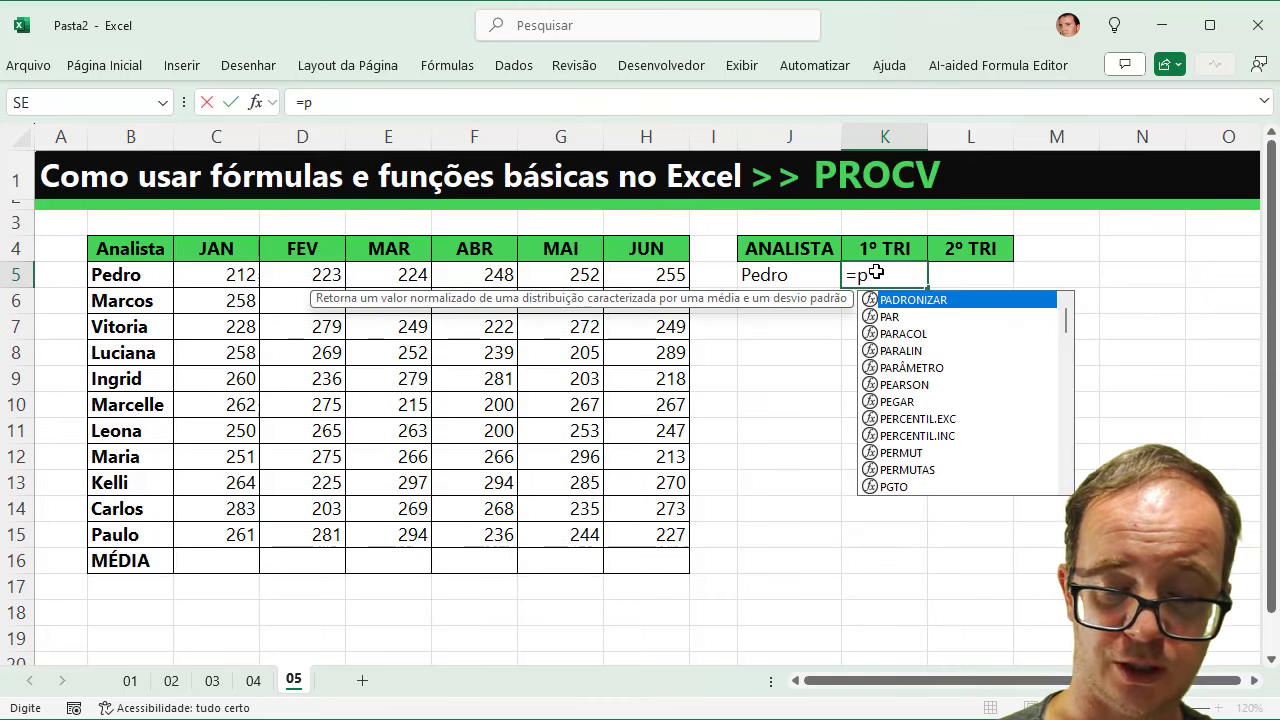
type("rocv(")
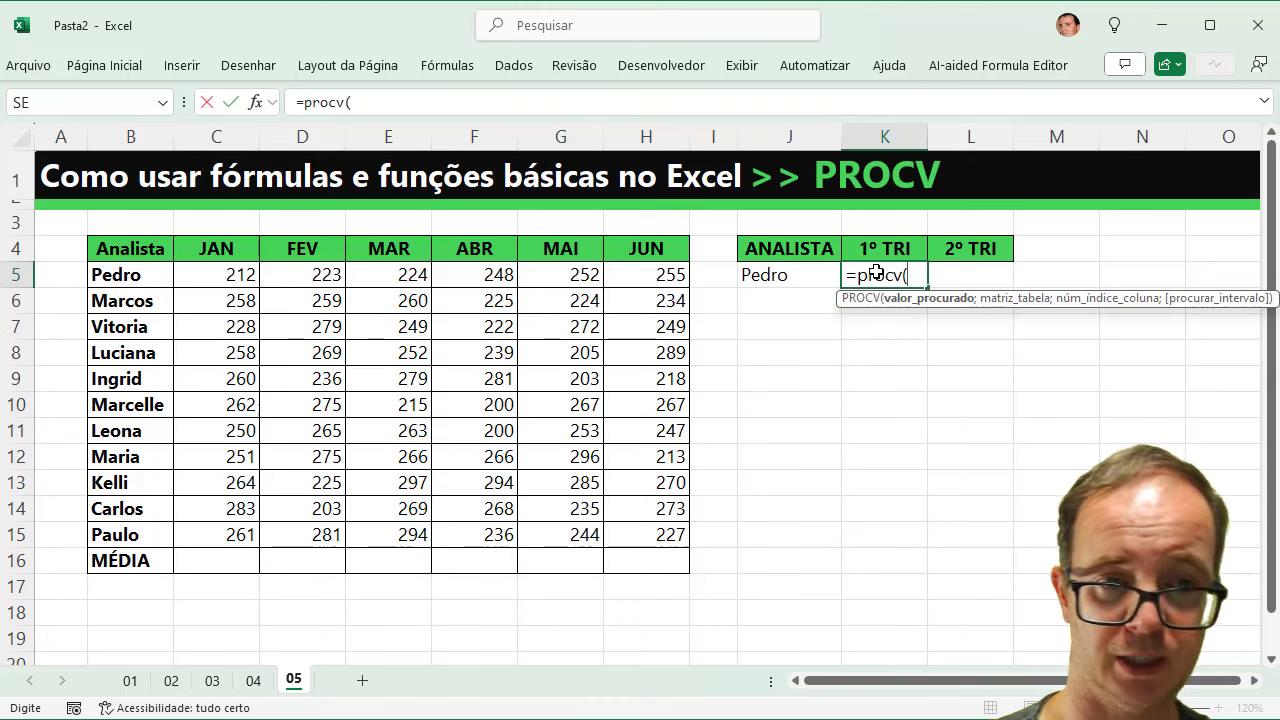
left_click(155, 275)
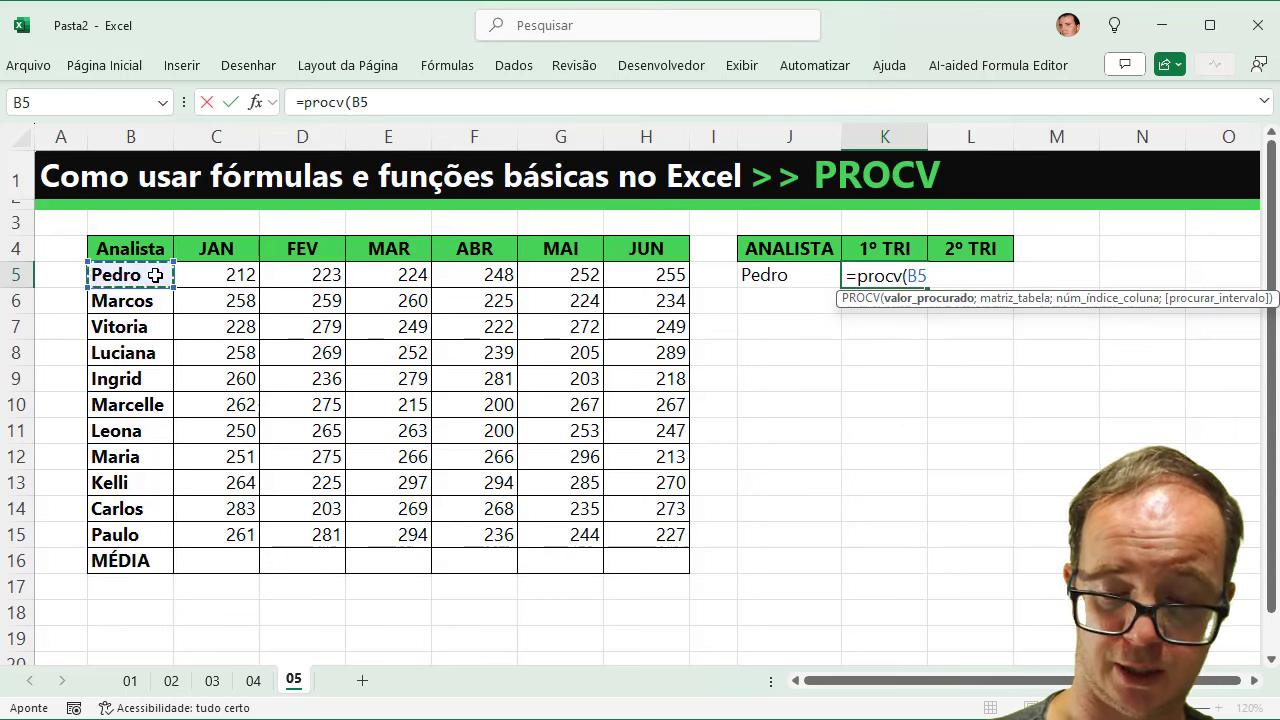
type(";")
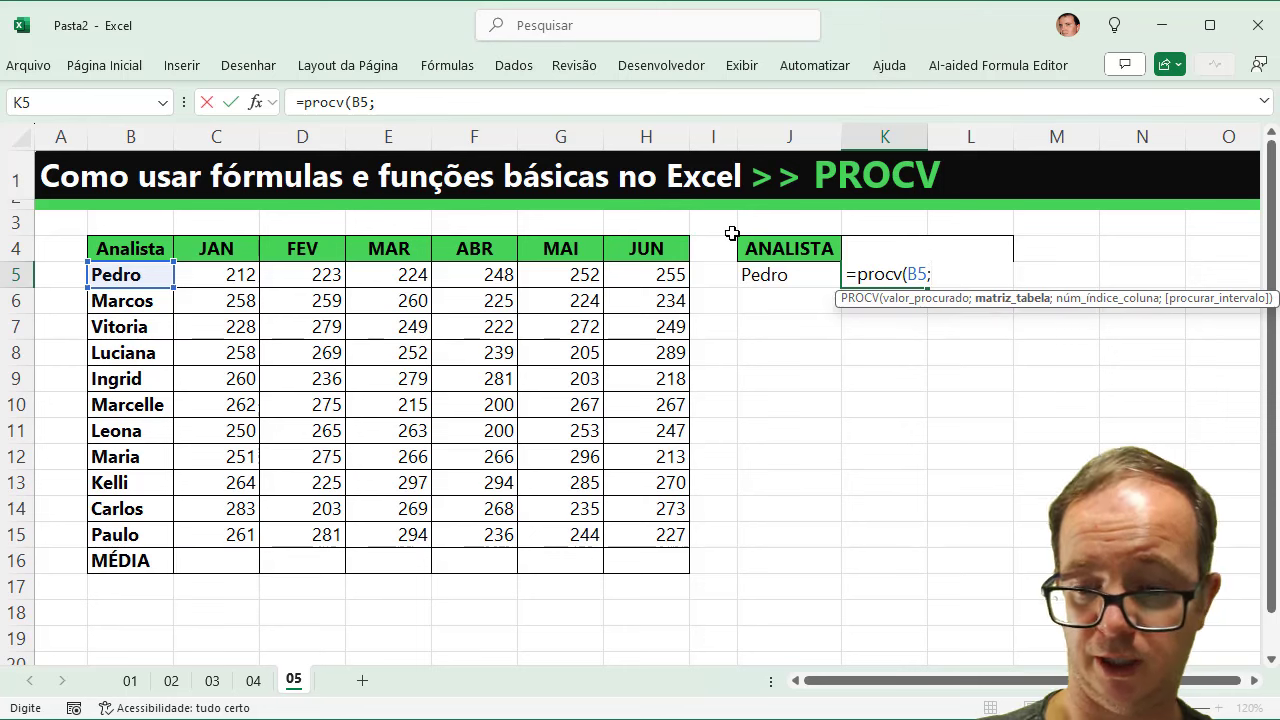
key("BackSpace")
key("BackSpace")
key("BackSpace")
left_click(816, 275)
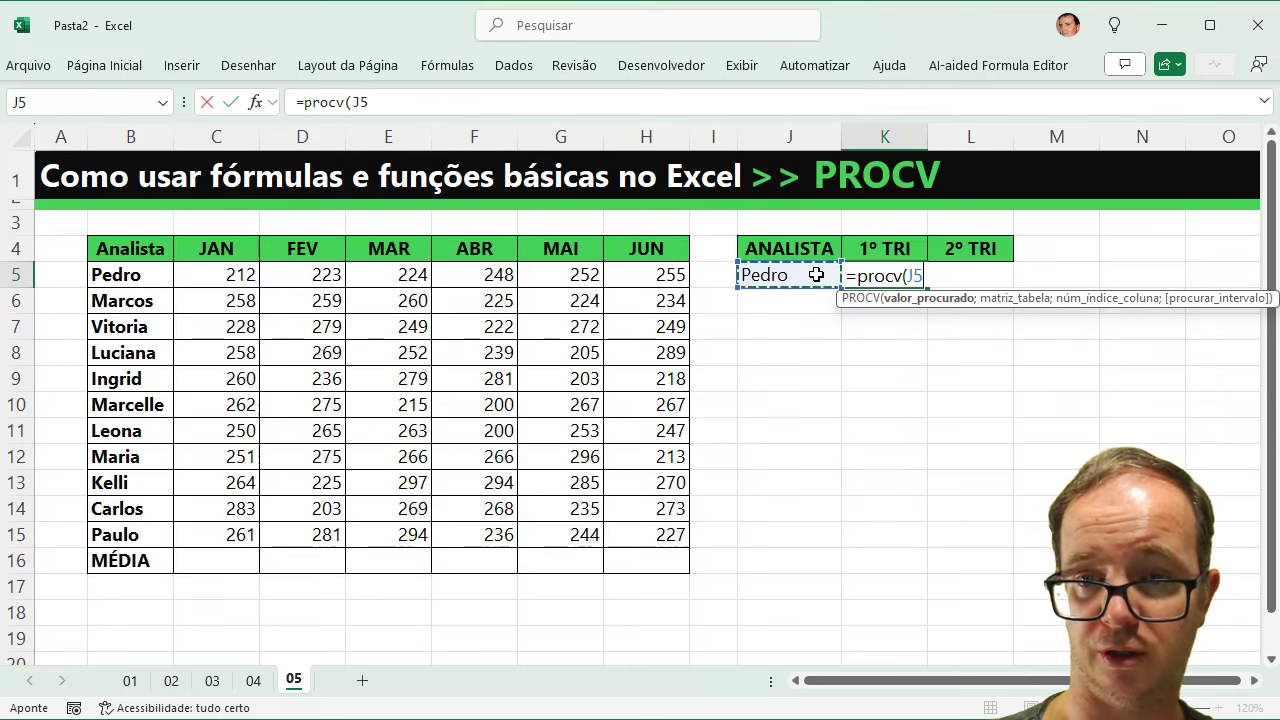
type(";")
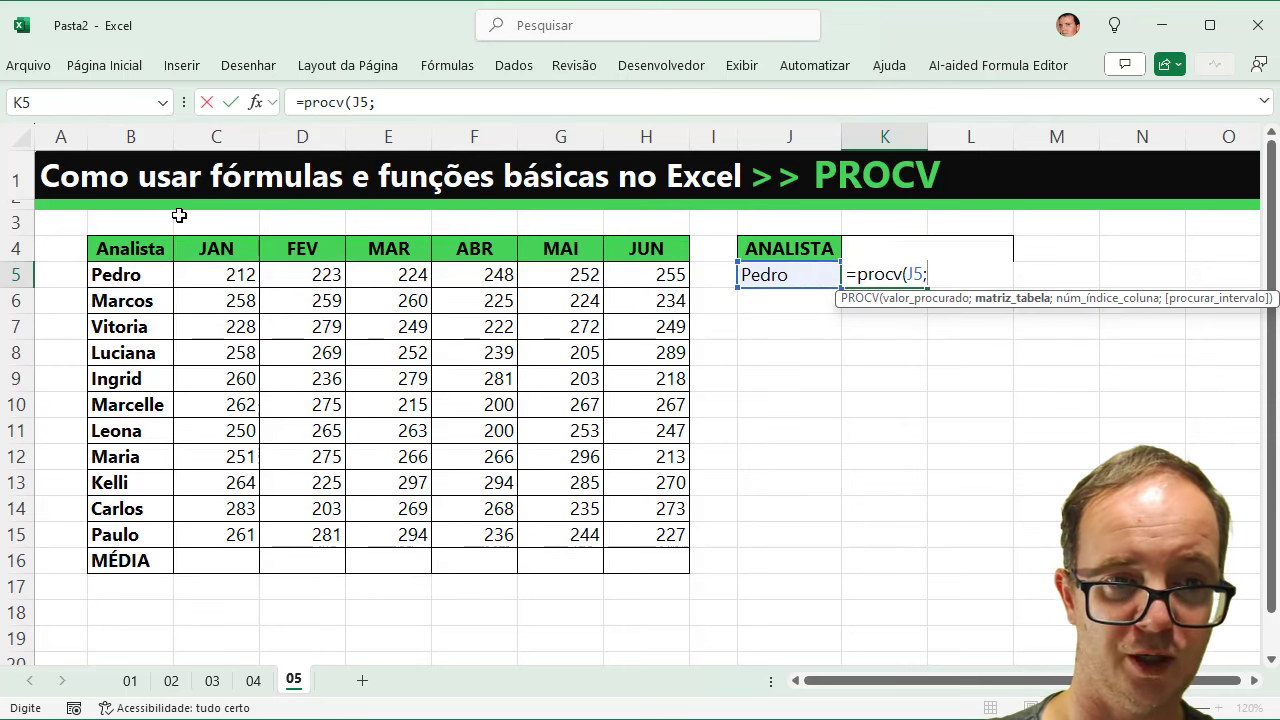
Complete =PROCV(J5;B4:H16;{2;3;4};0) so K5:K7 show 212, 223 and 224, then reopen K5 for editing.
left_click_drag(142, 247, 635, 554)
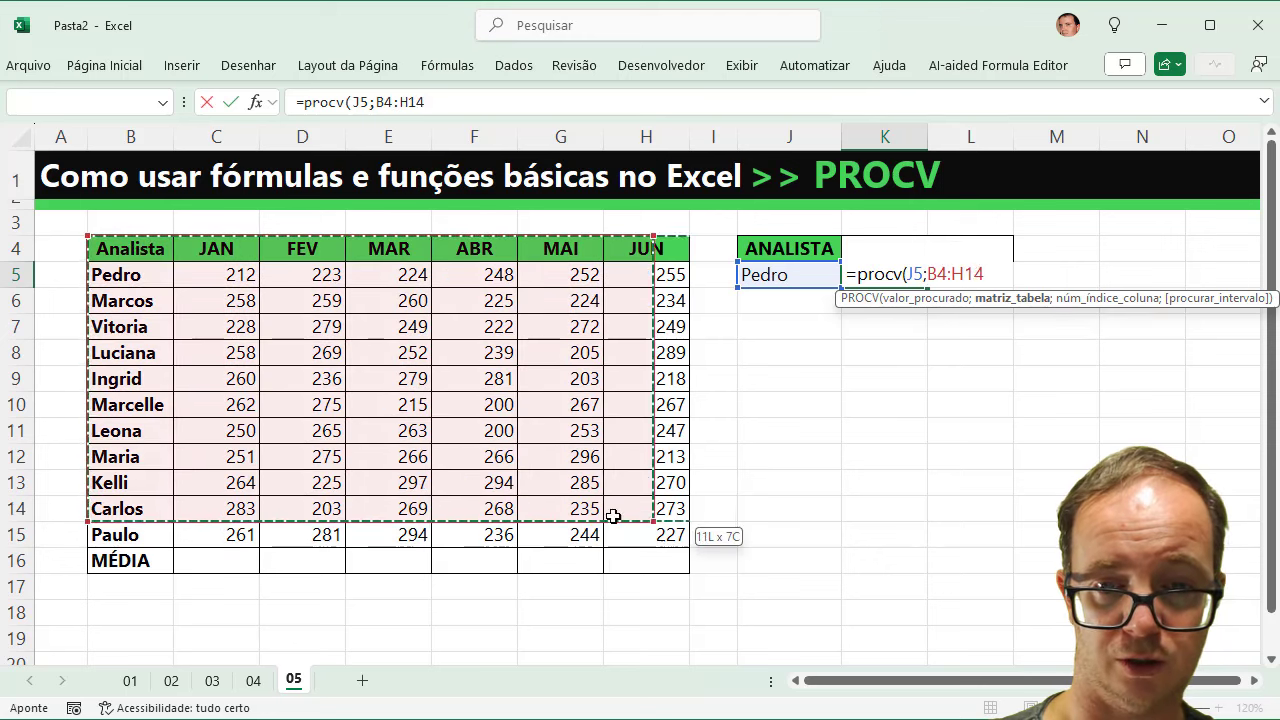
left_click_drag(635, 554, 635, 554)
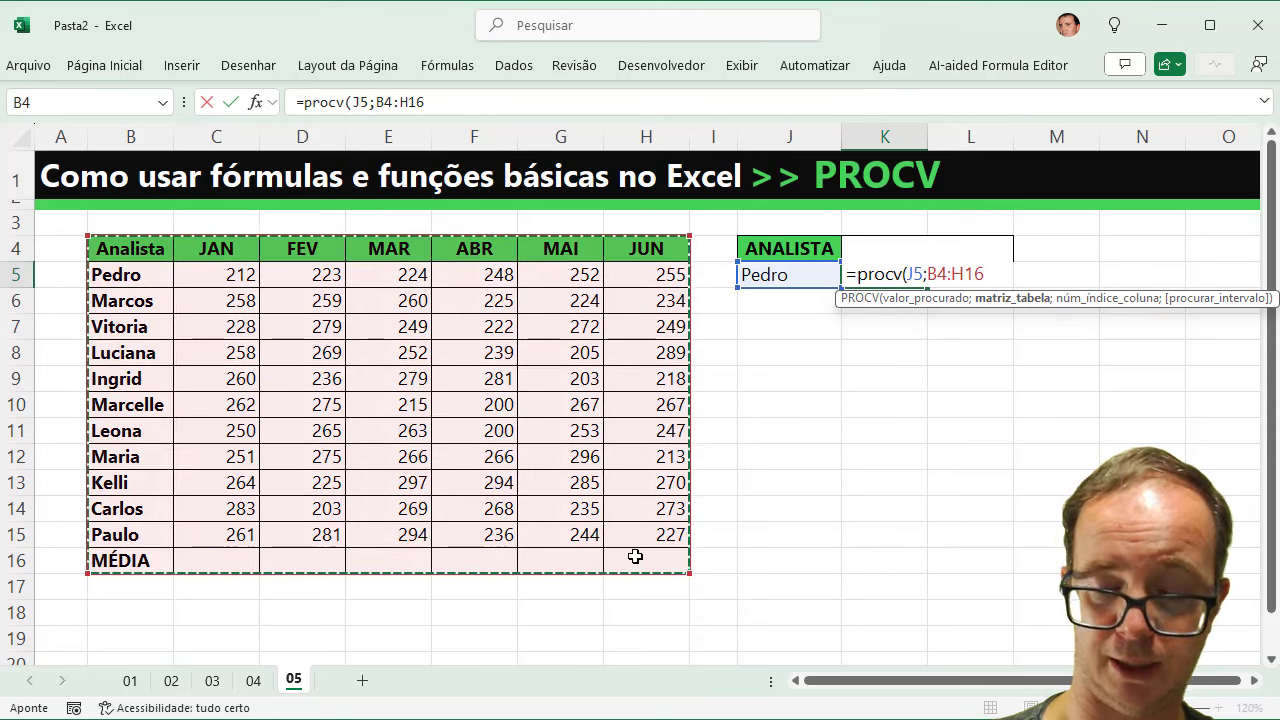
type(";{2;3;4")
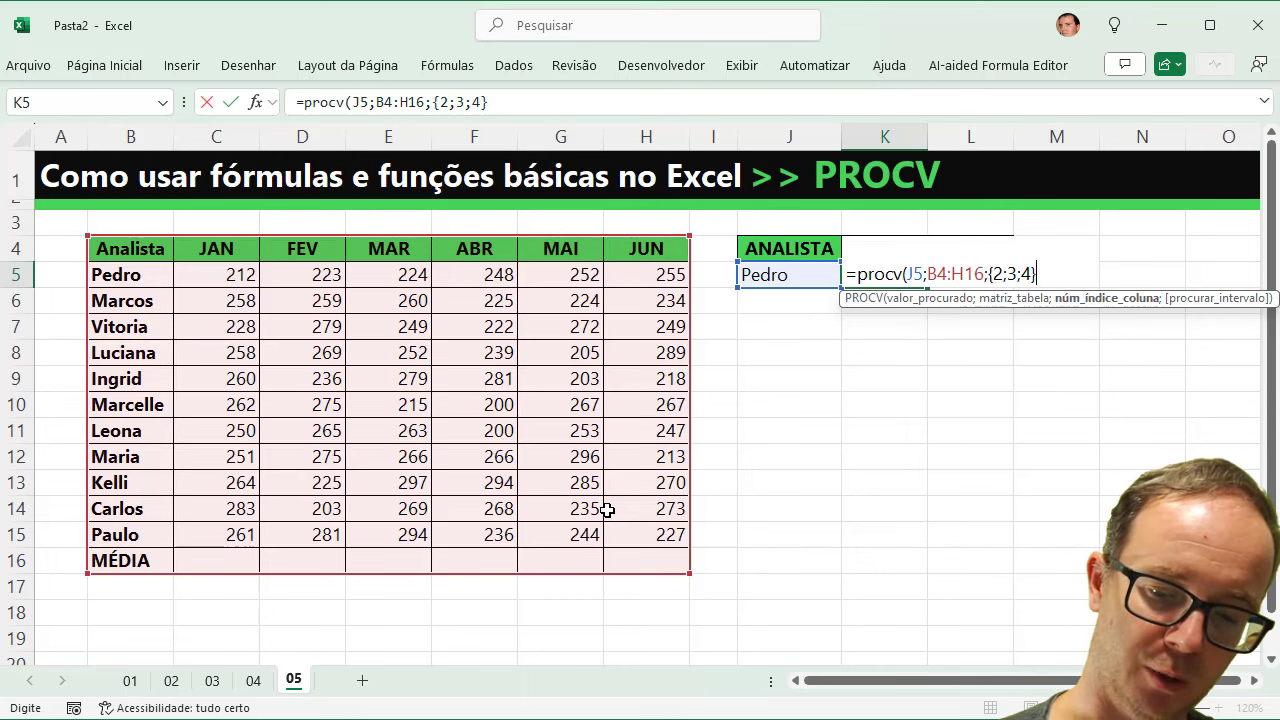
type(";0)")
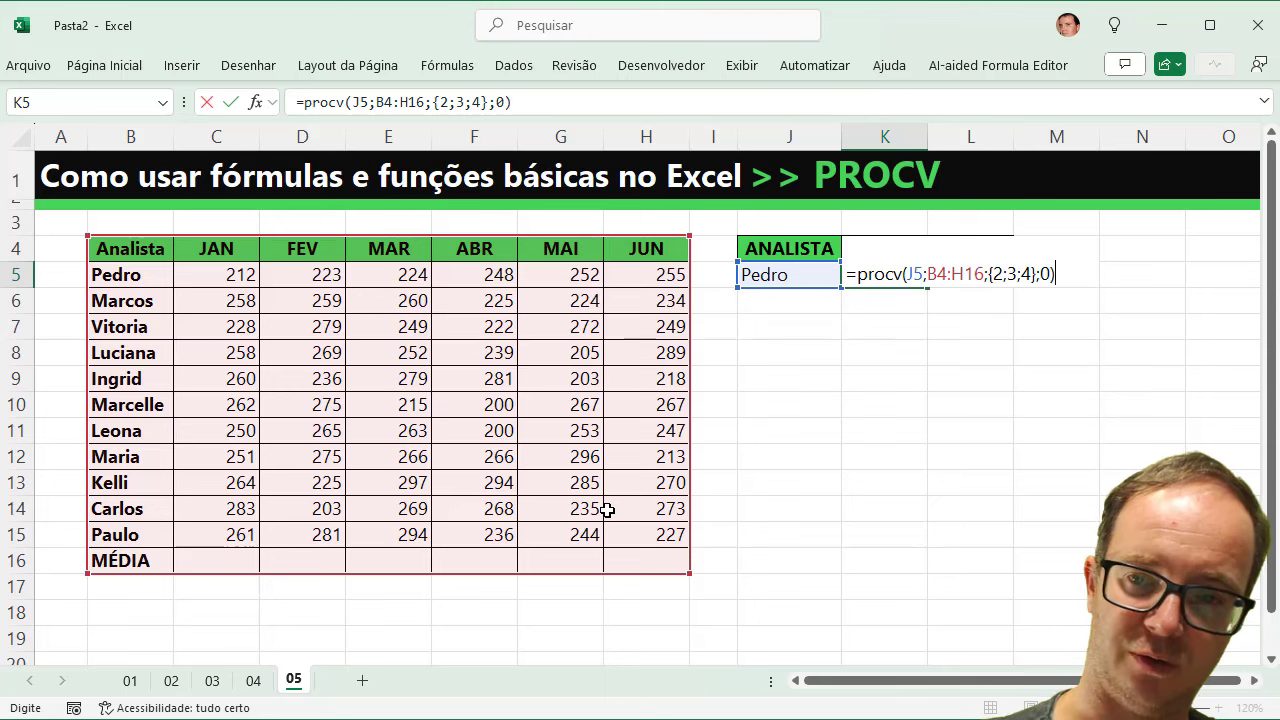
key("Return")
key("Up")
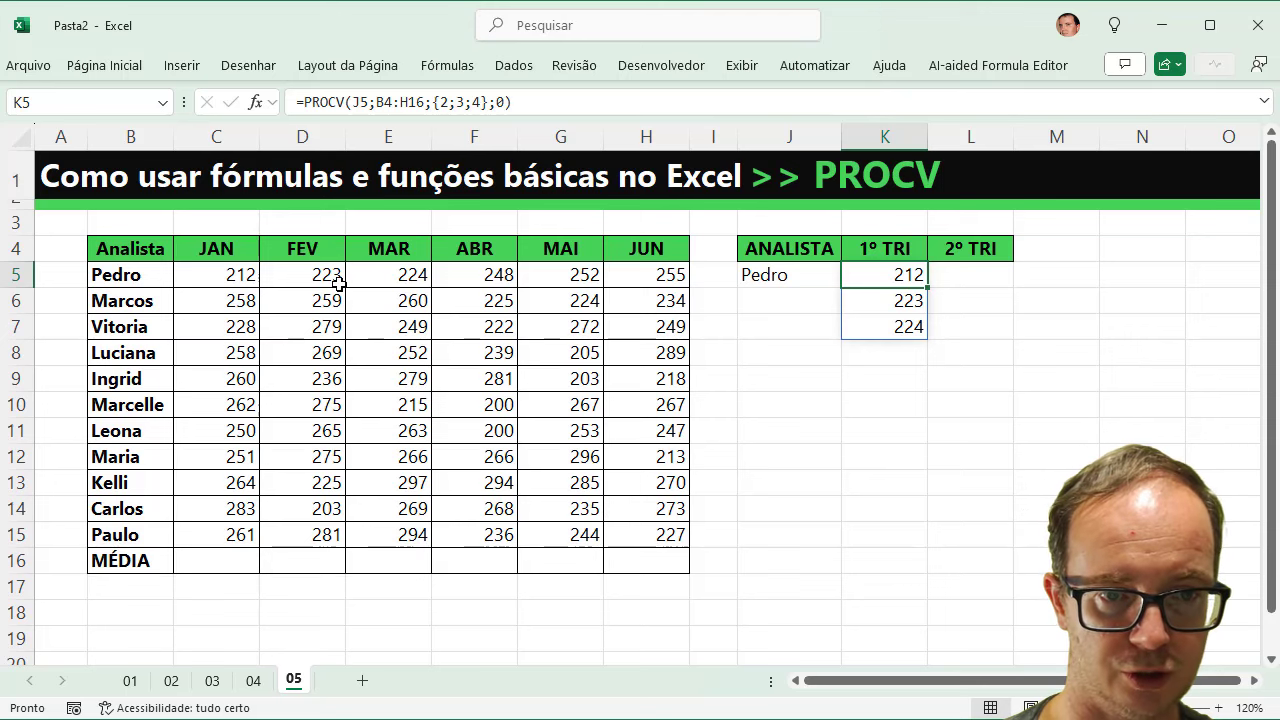
left_click(301, 100)
Wrap the K5 PROCV in SOMA so it returns Pedro's first-quarter total of 659.
type("som")
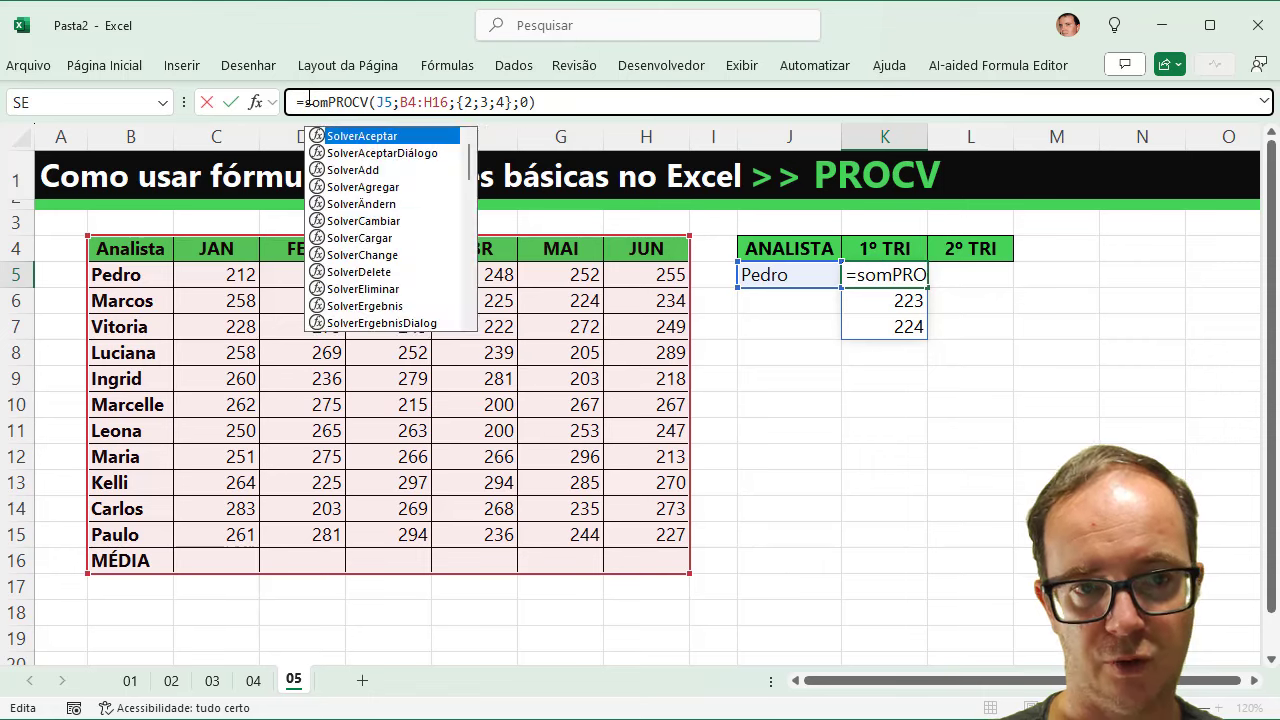
type("a(")
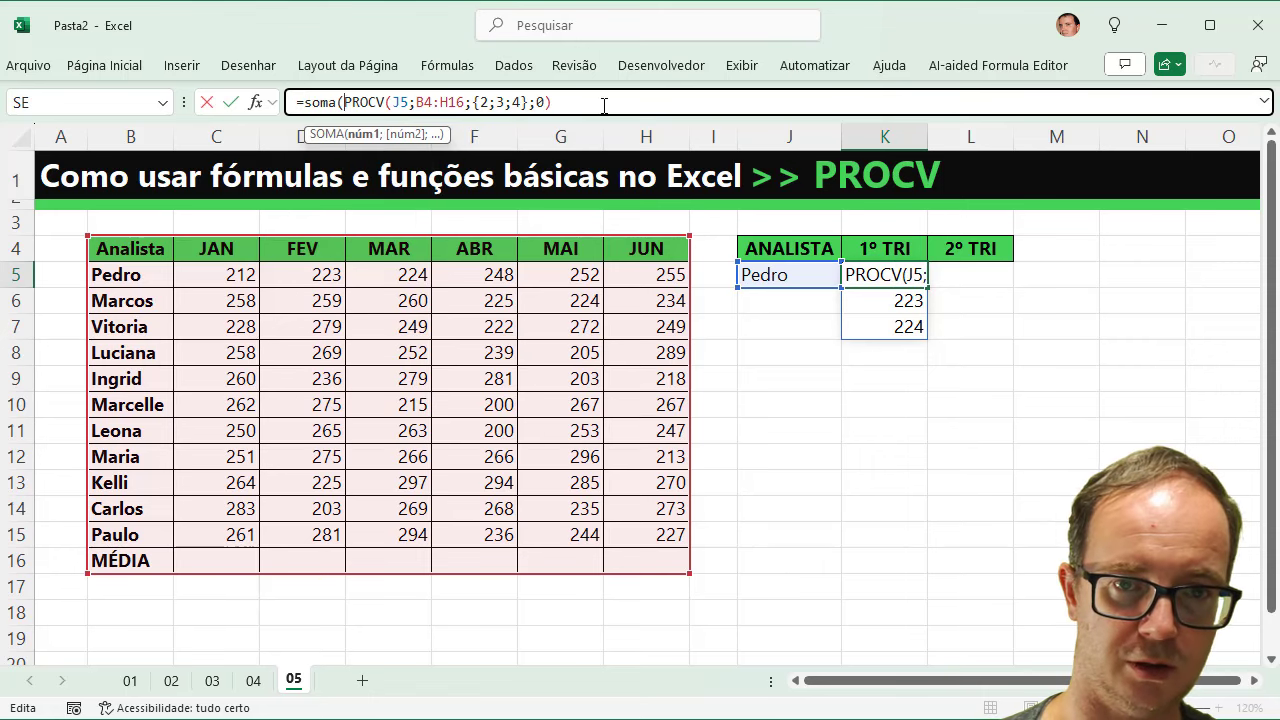
left_click(604, 104)
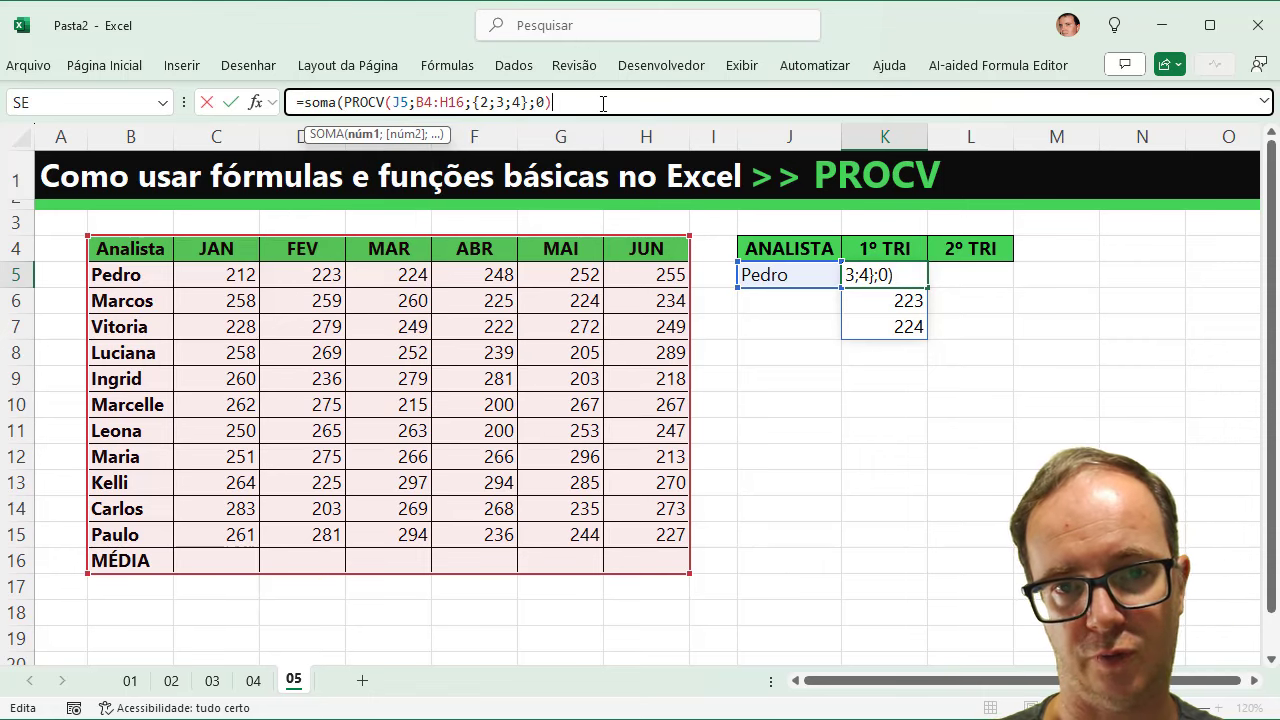
type(")")
key("Return")
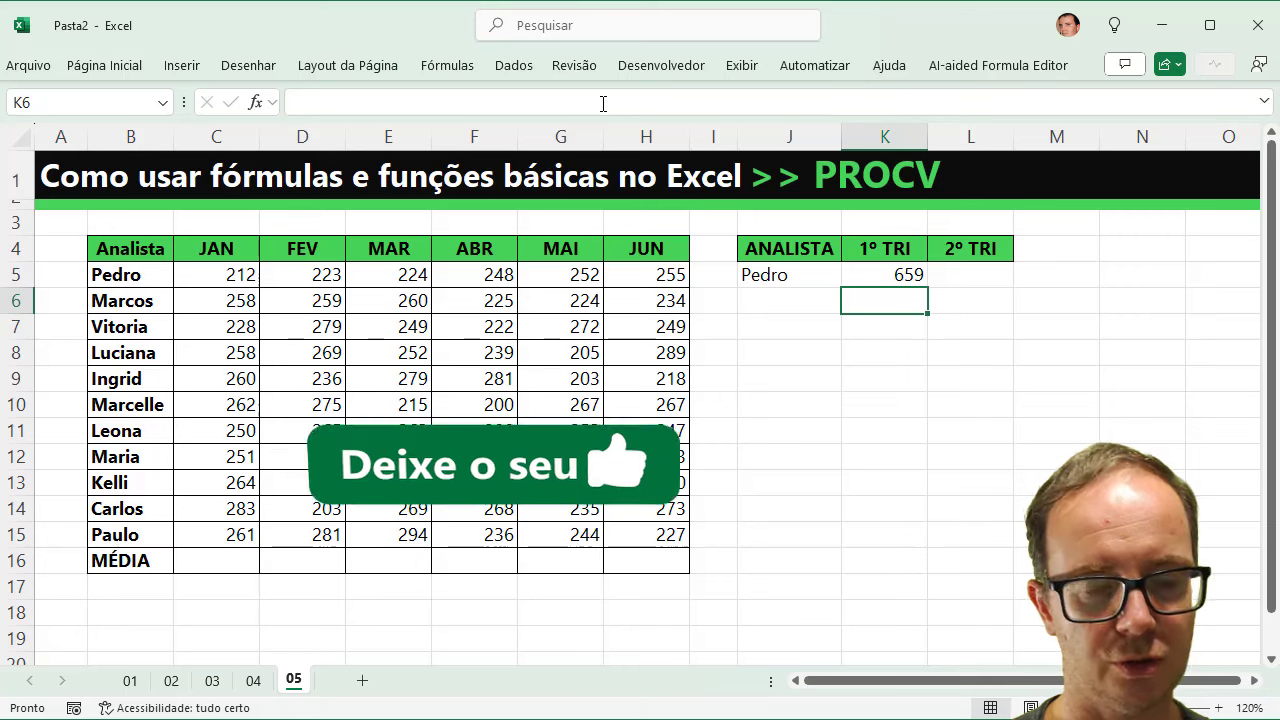
left_click(993, 270)
Enter =SOMA(PROCV(J5;B4:H16;{5;6;7};0)) in L5, giving 755 for the second quarter.
type("=s")
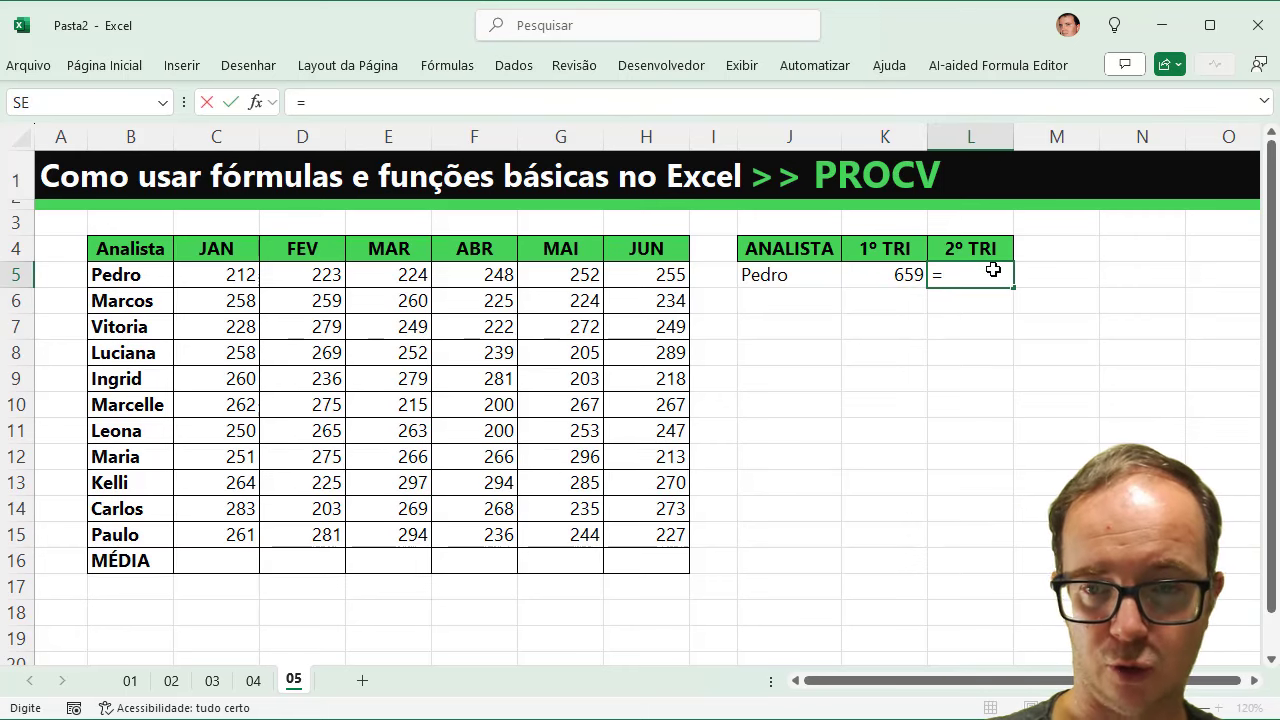
type("oma(")
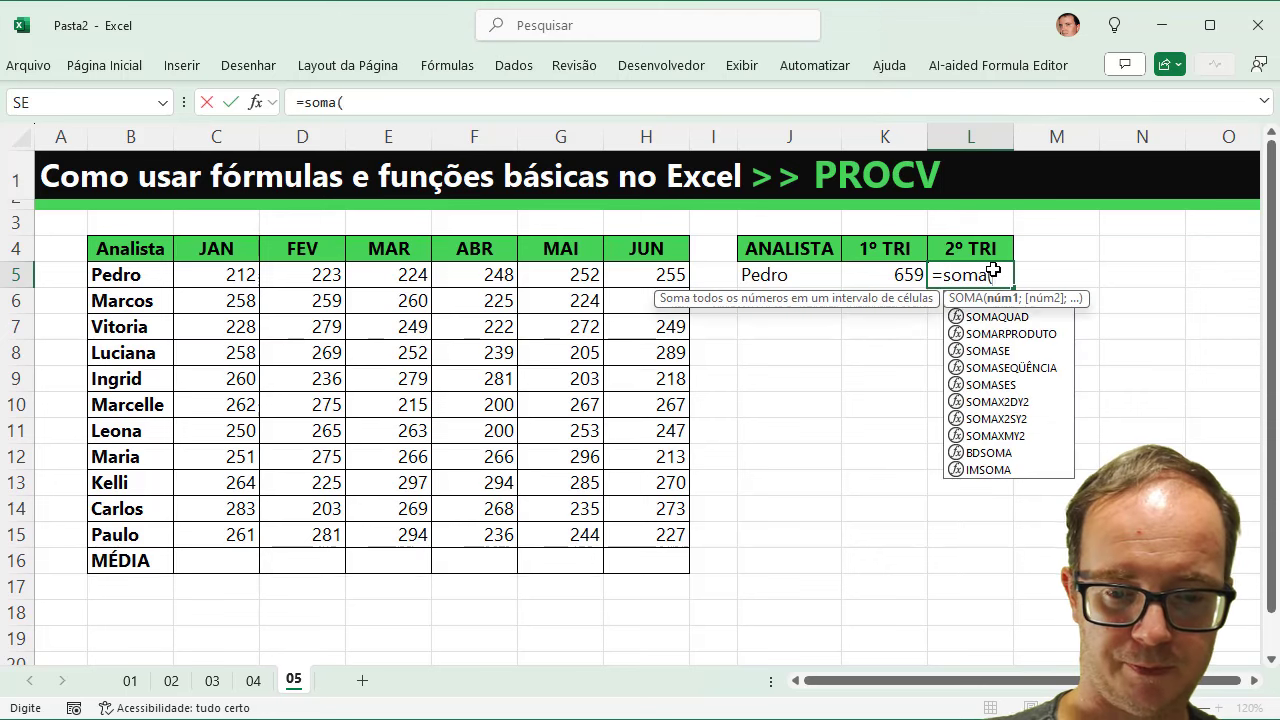
type("procv")
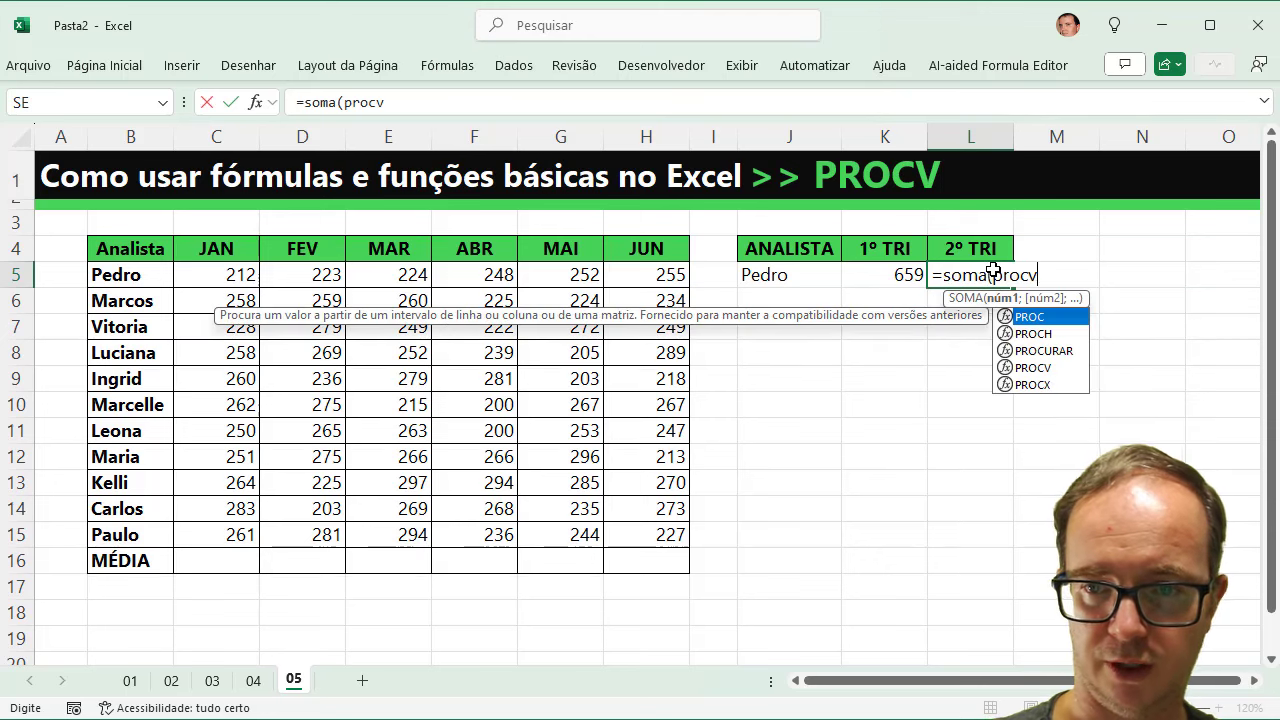
type("(")
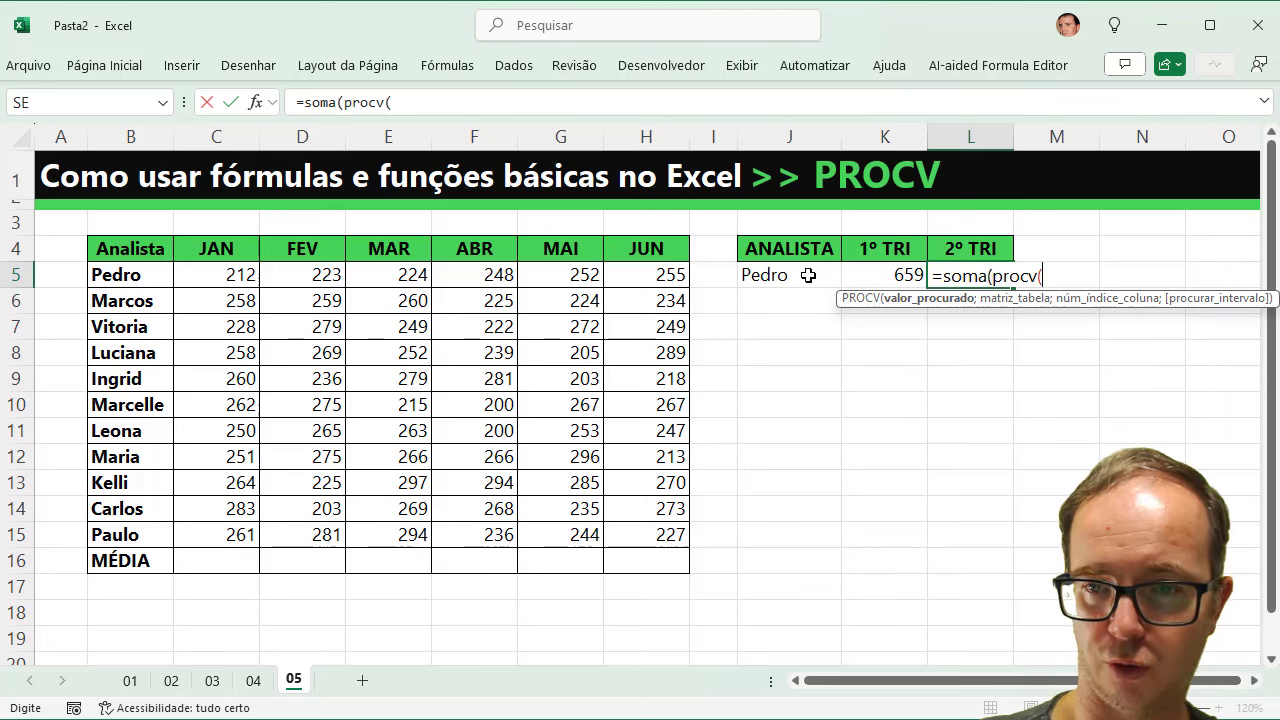
left_click(808, 275)
type(";")
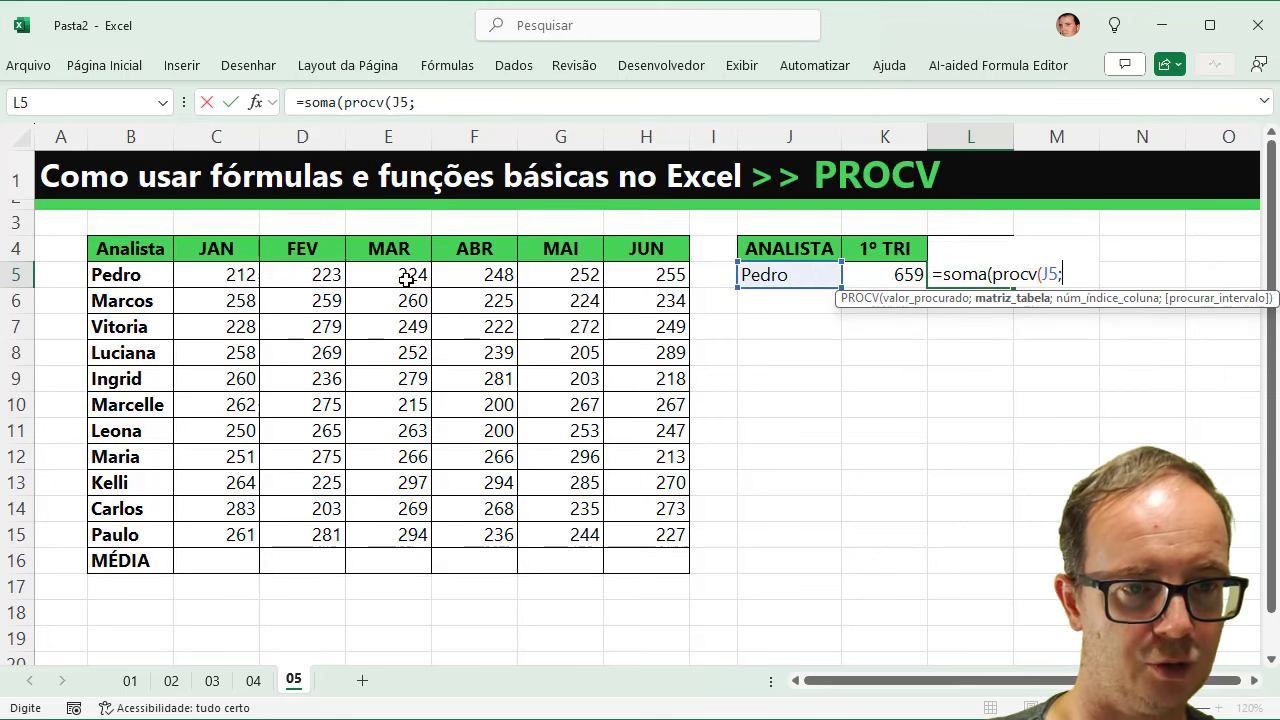
left_click_drag(139, 246, 640, 556)
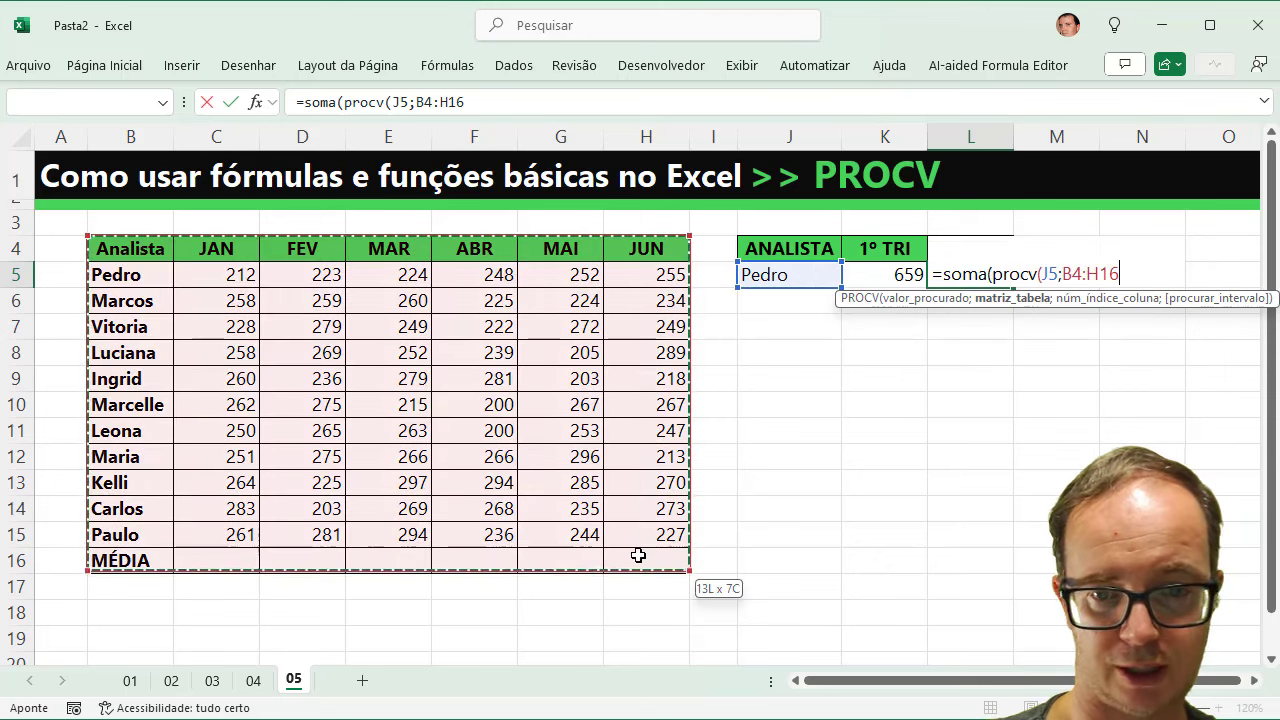
type(";{5")
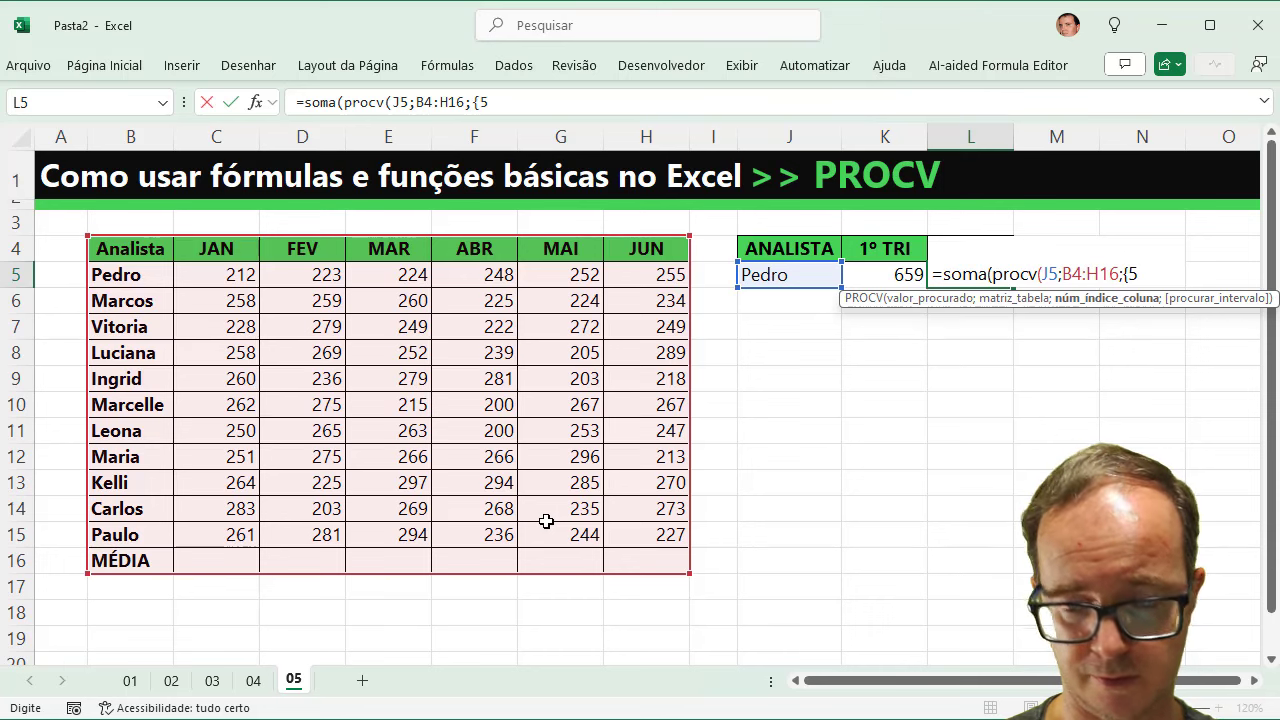
type(";6;7")
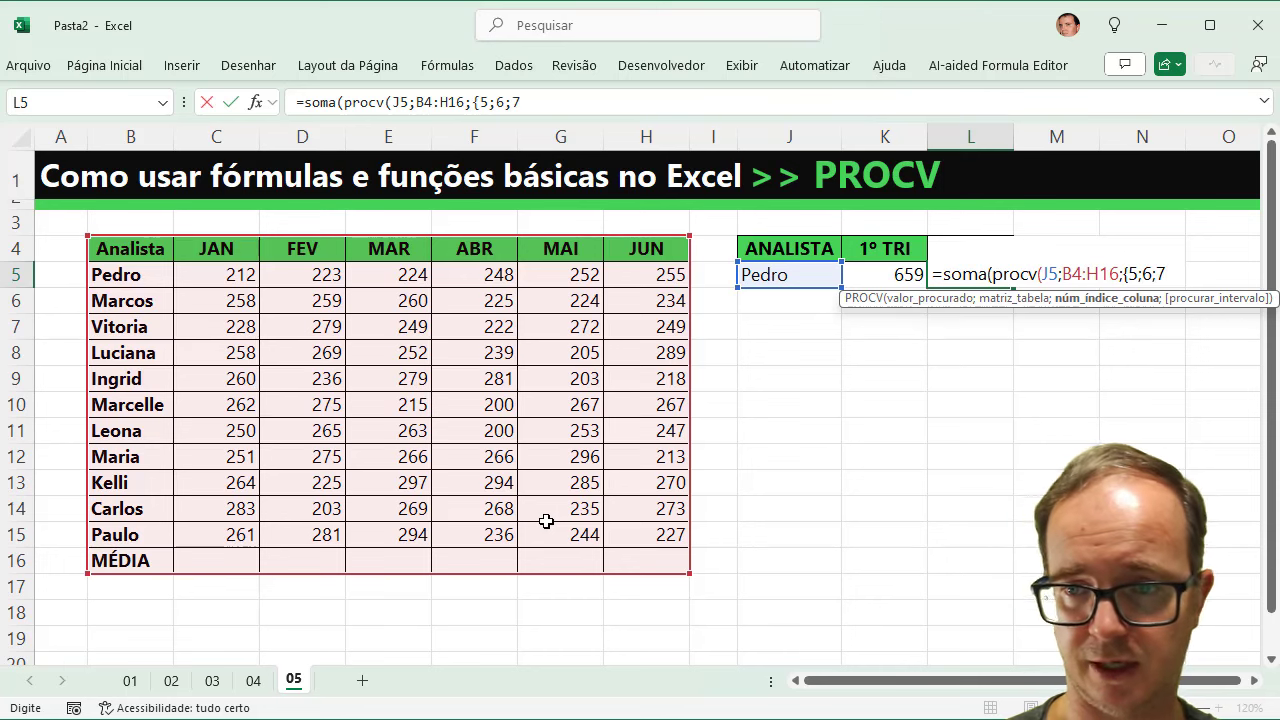
type("};")
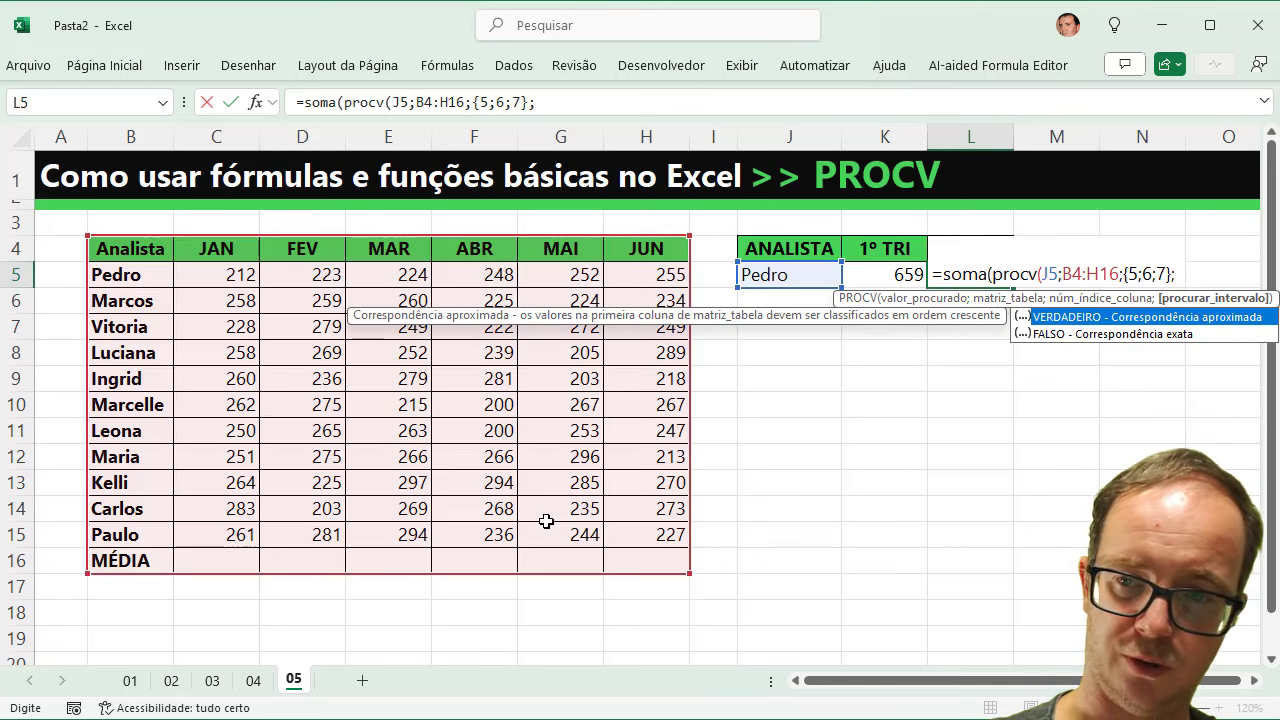
type("0)")
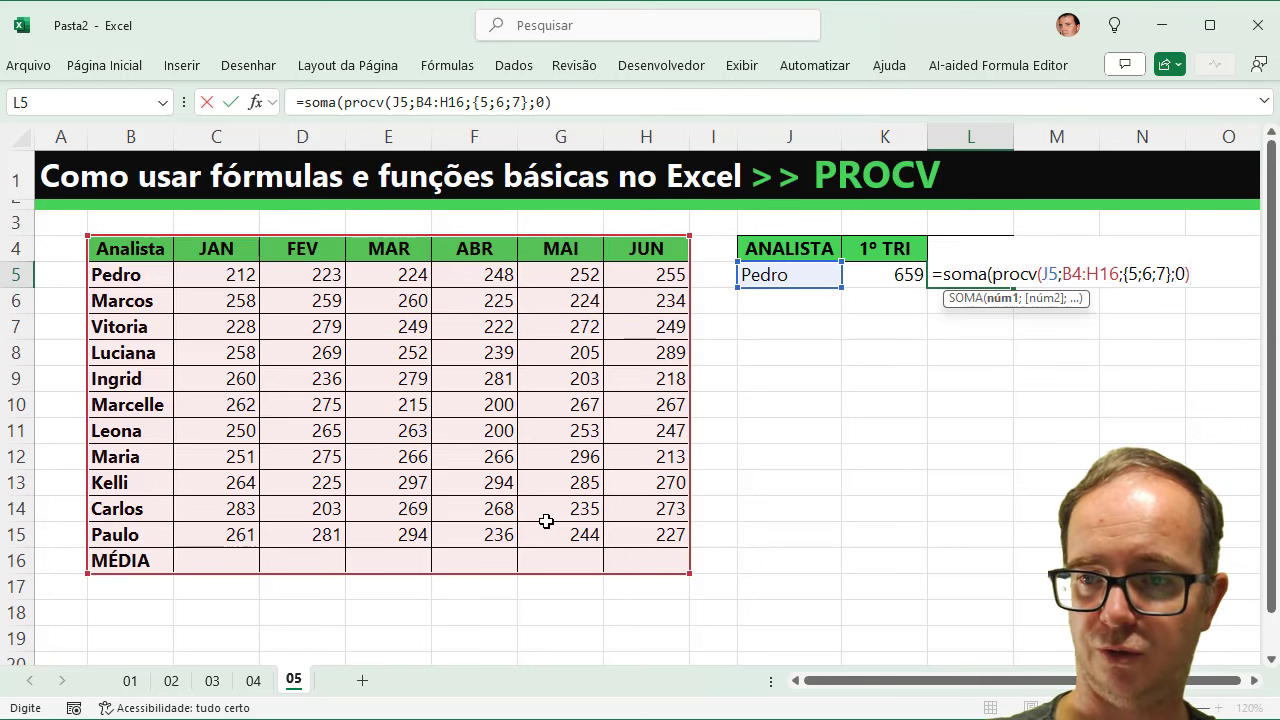
type(")")
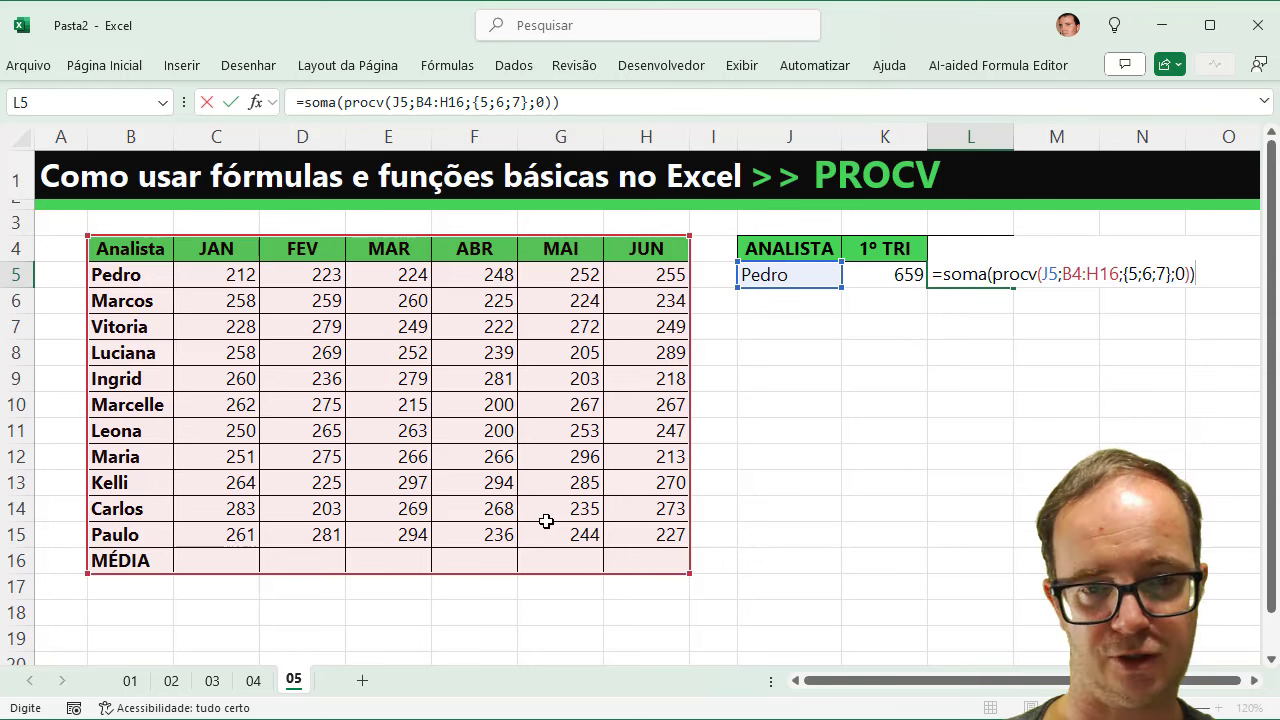
key("Return")
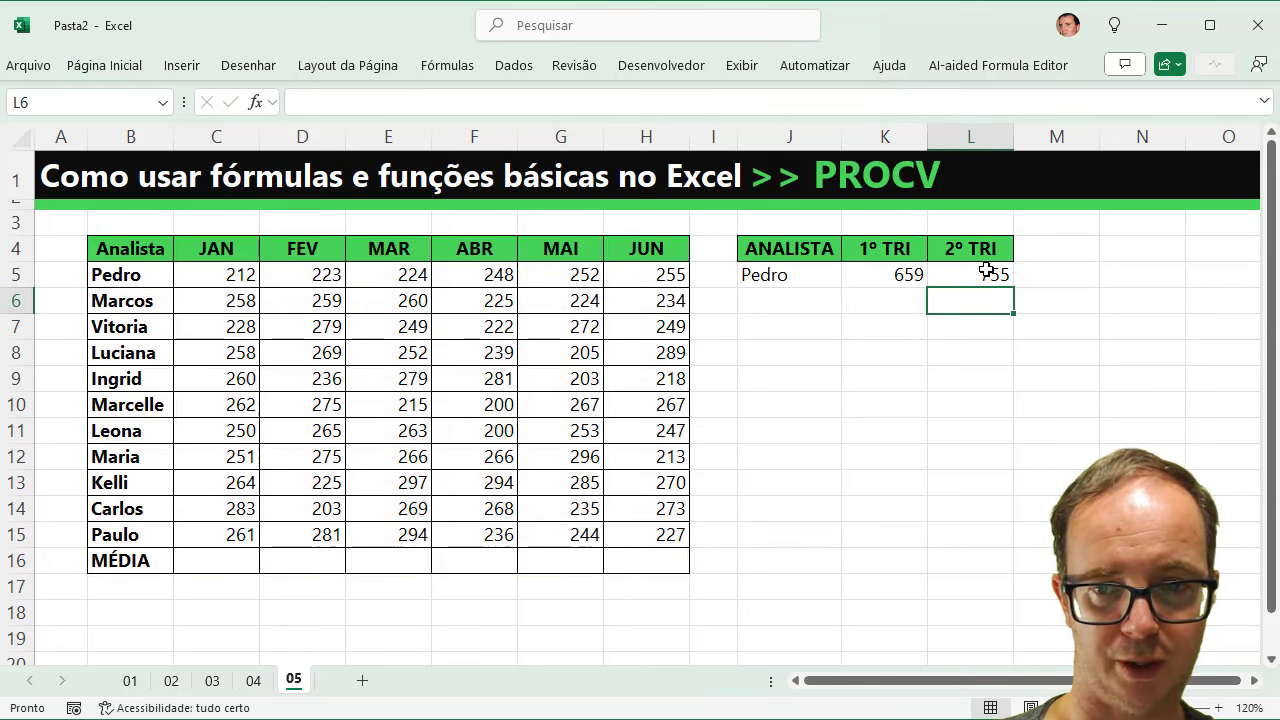
left_click(800, 276)
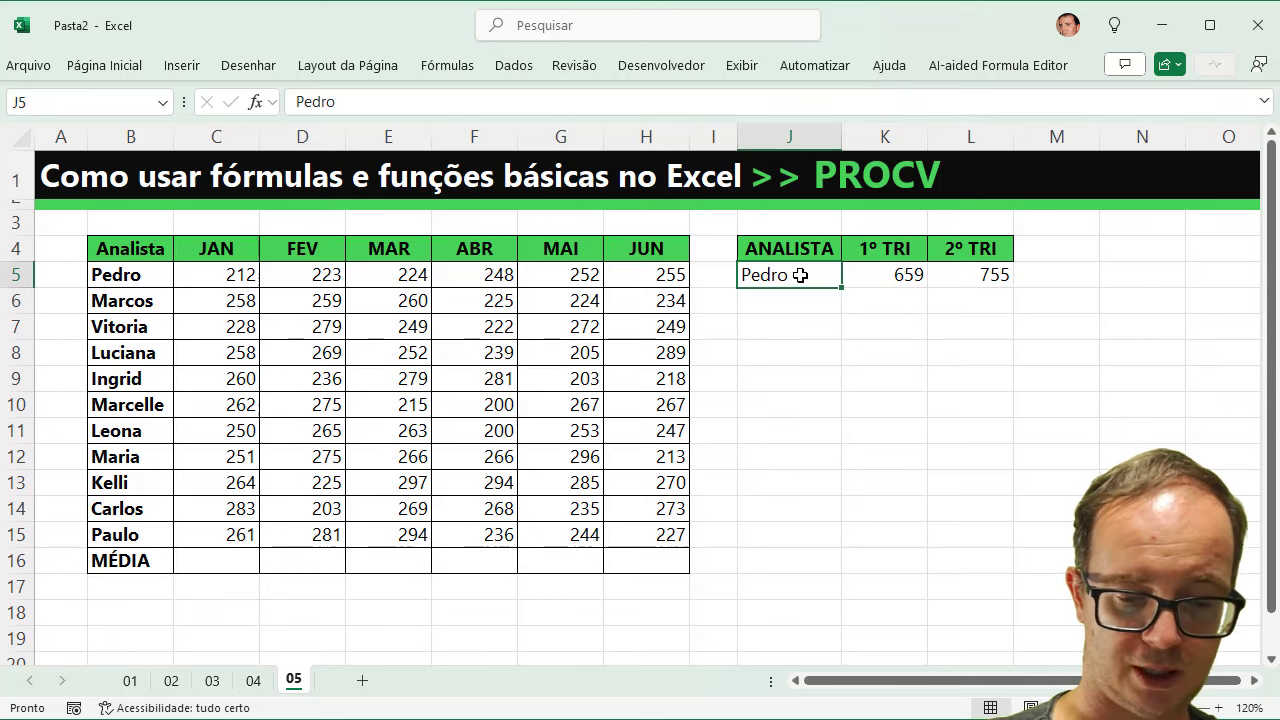
Change the analyst in J5 to Vitoria, then Luciana, so the totals update to 779 and 733.
type("Vitoria")
key("Return")
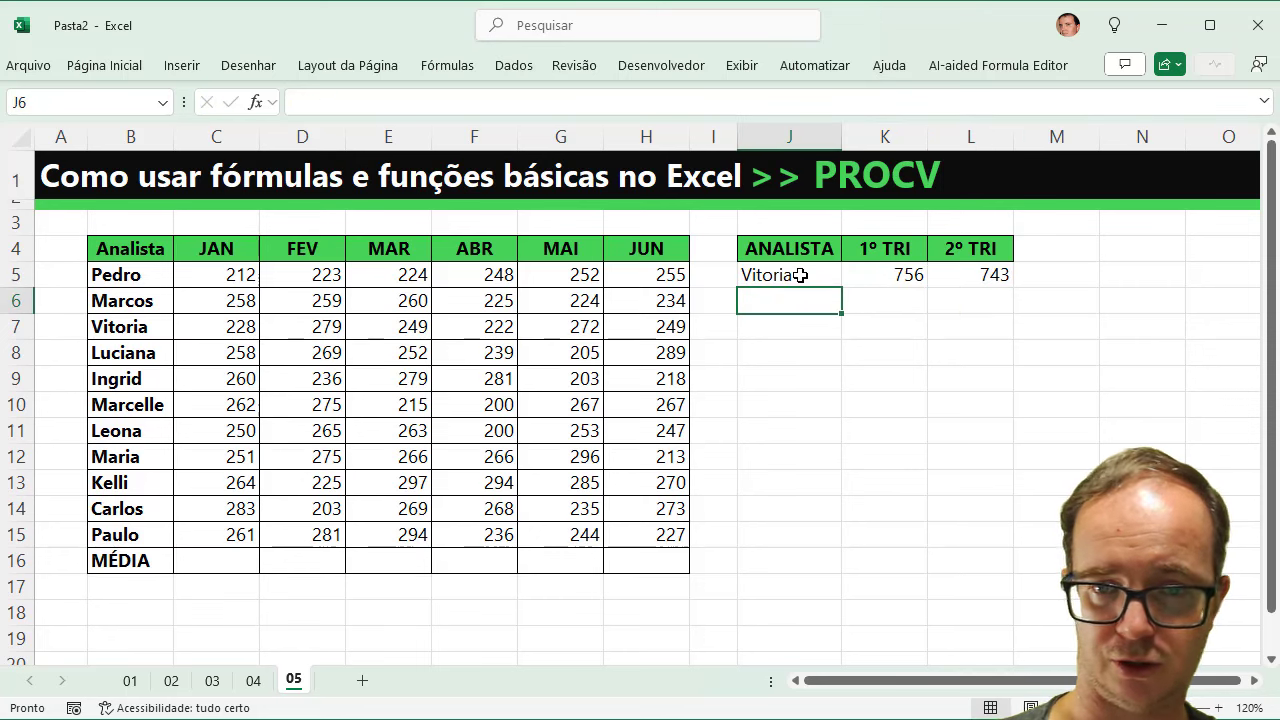
left_click(800, 275)
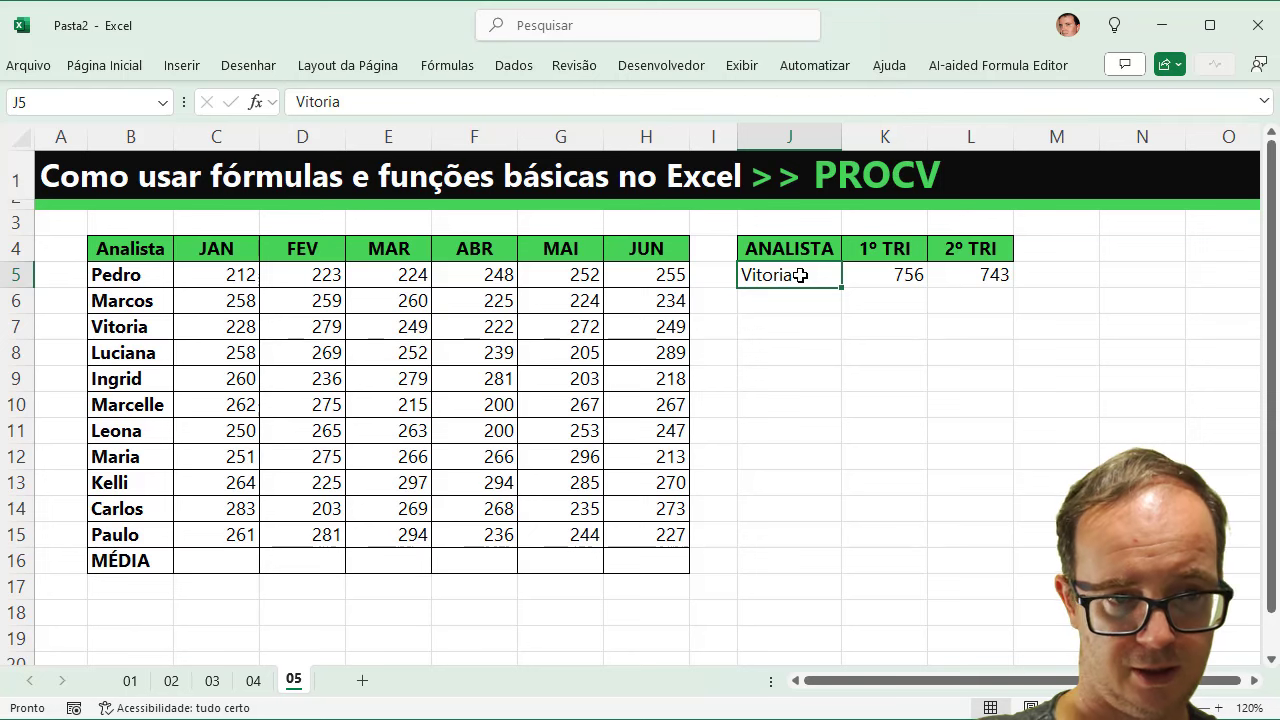
type("Luciana")
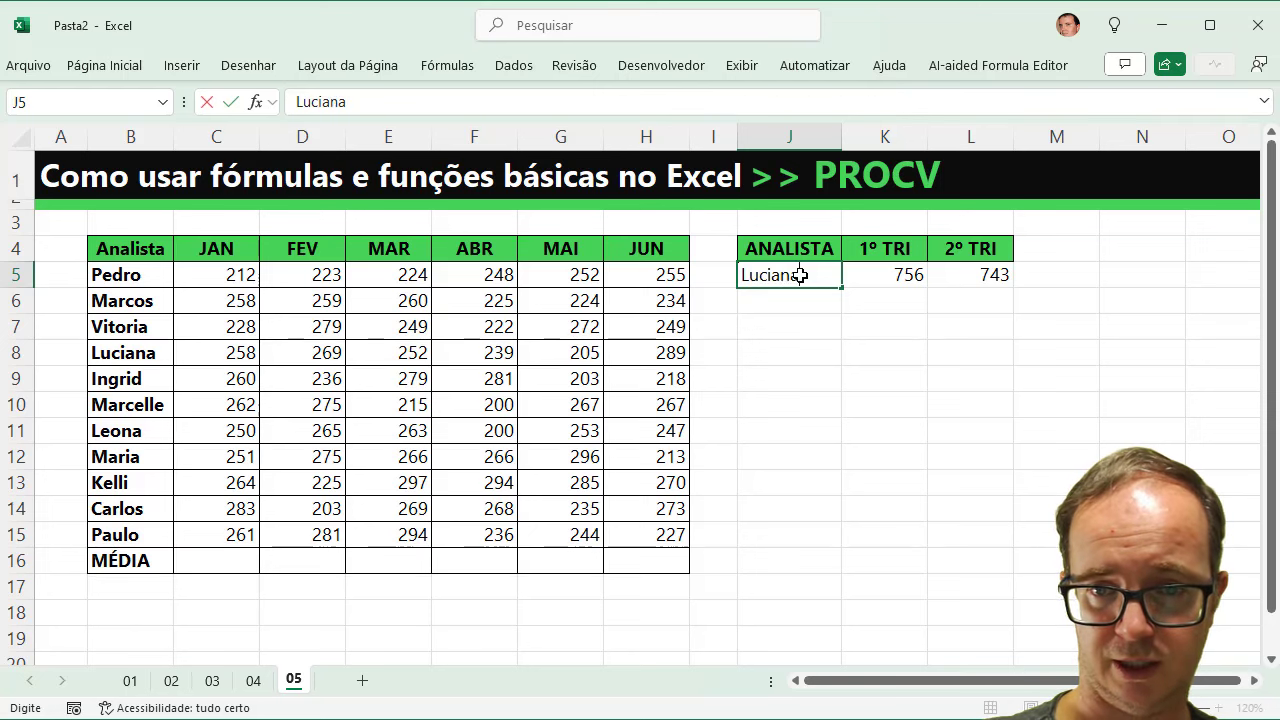
key("Return")
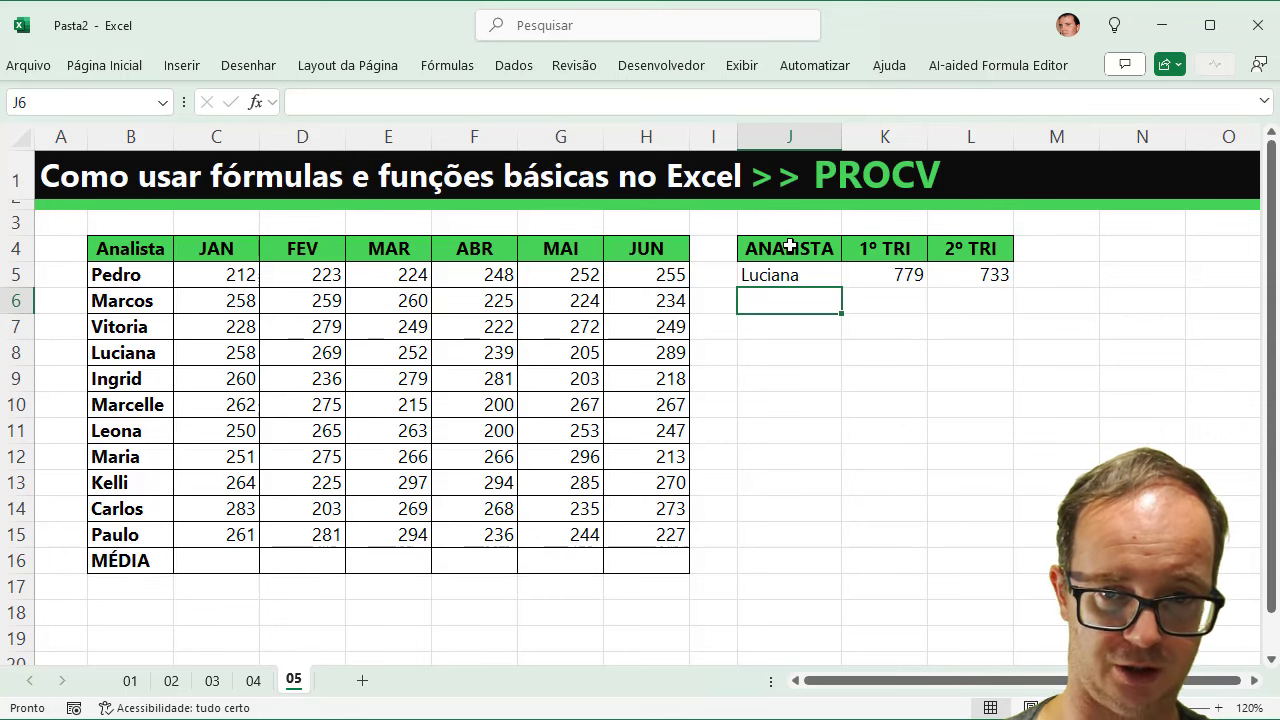
Select the lookup table J4:L5 and browse the Página Inicial formatting options.
left_click_drag(790, 246, 968, 280)
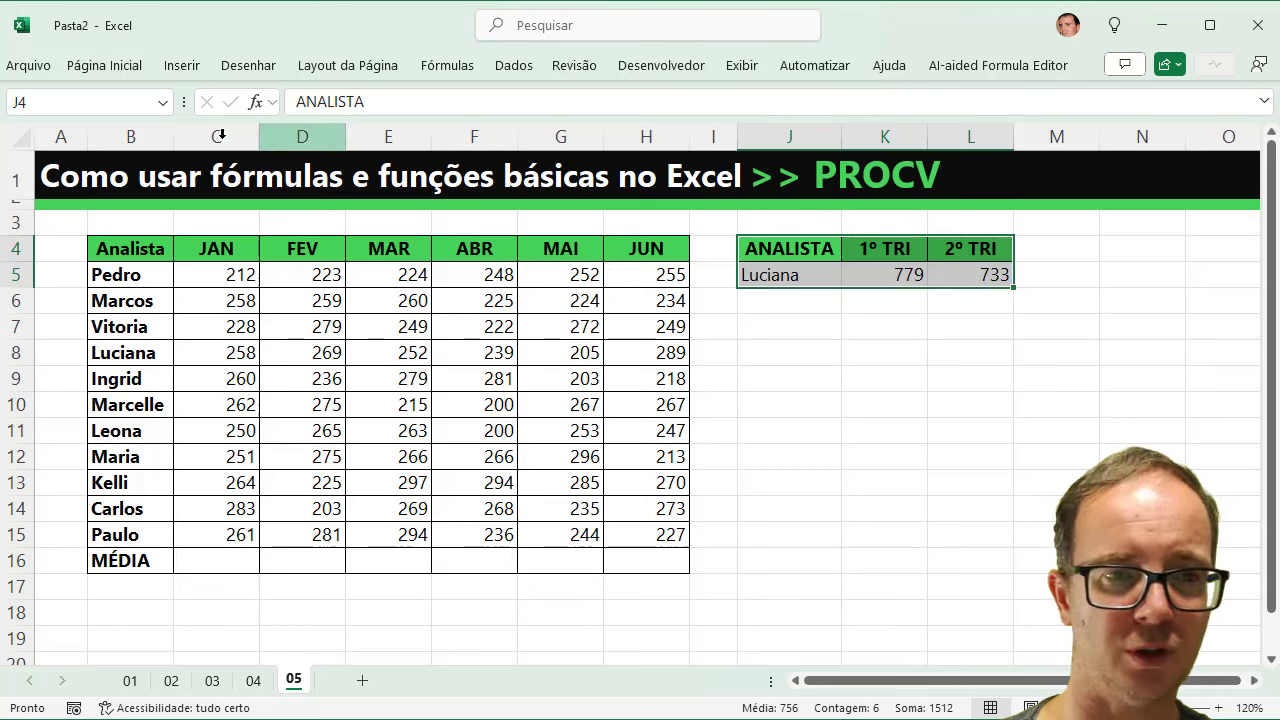
left_click(105, 66)
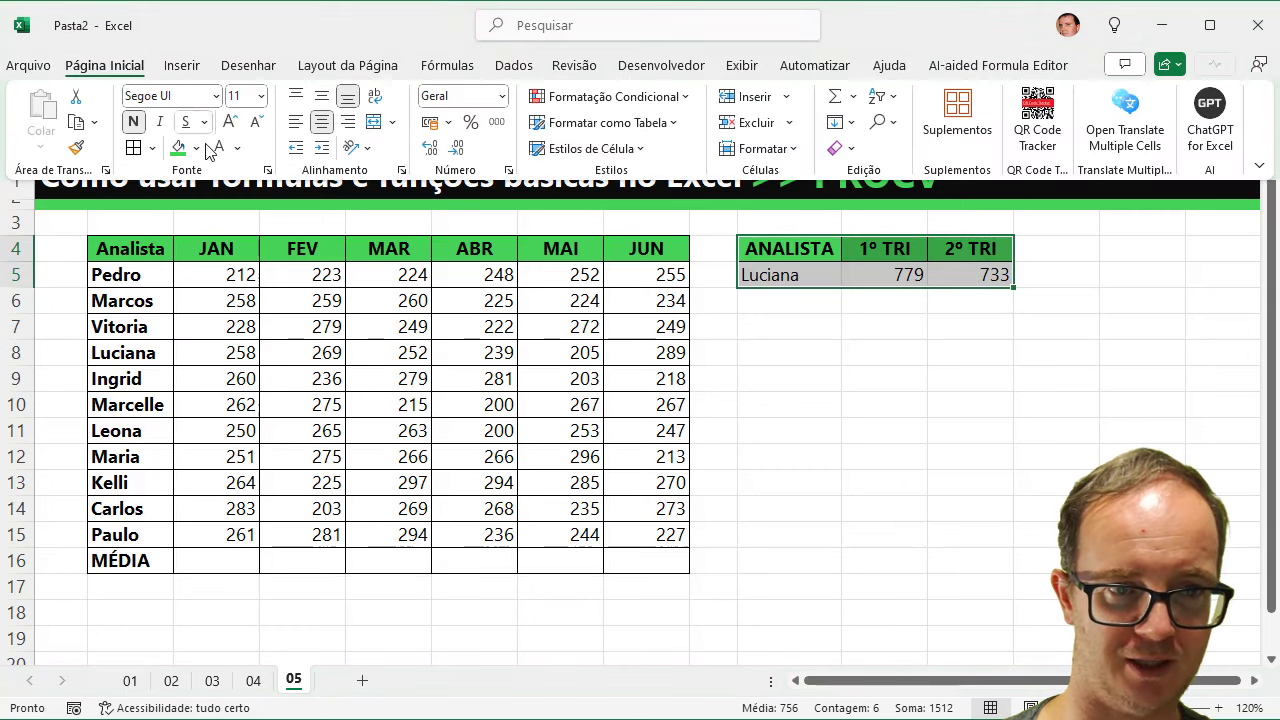
left_click(840, 347)
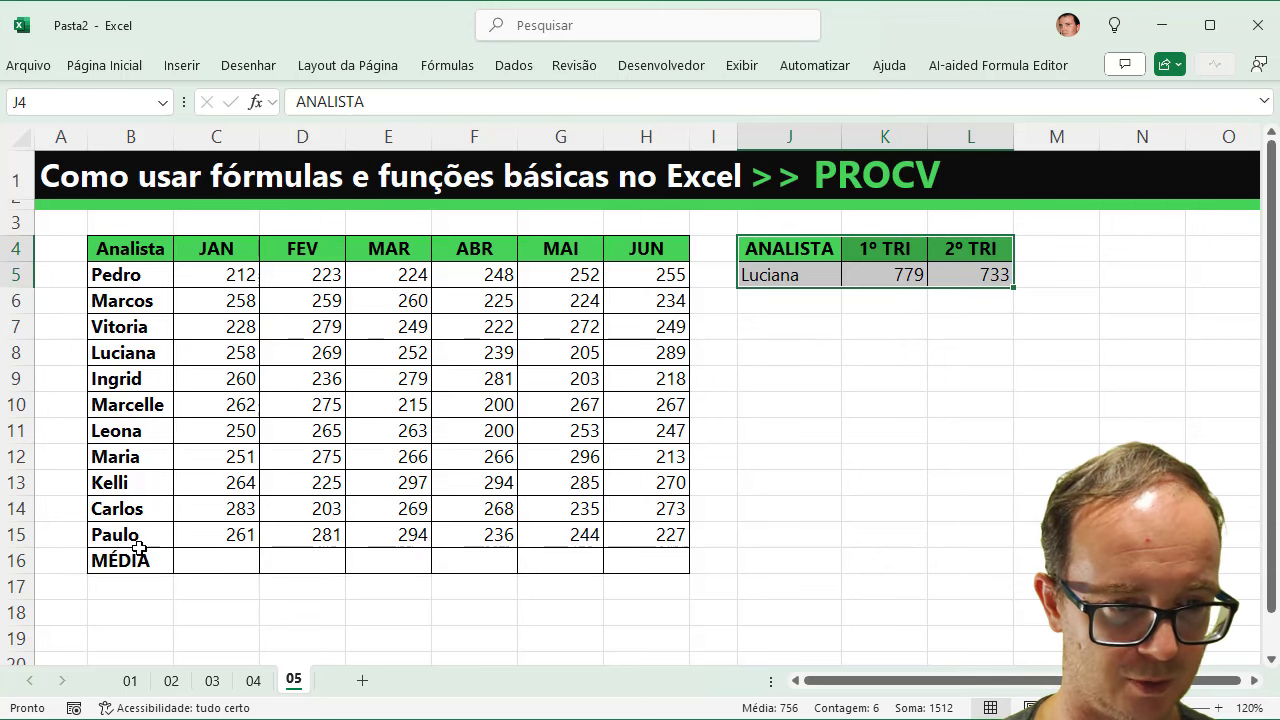
Delete the empty MÉDIA row 16 from the sales table.
left_click(10, 560)
right_click(5, 560)
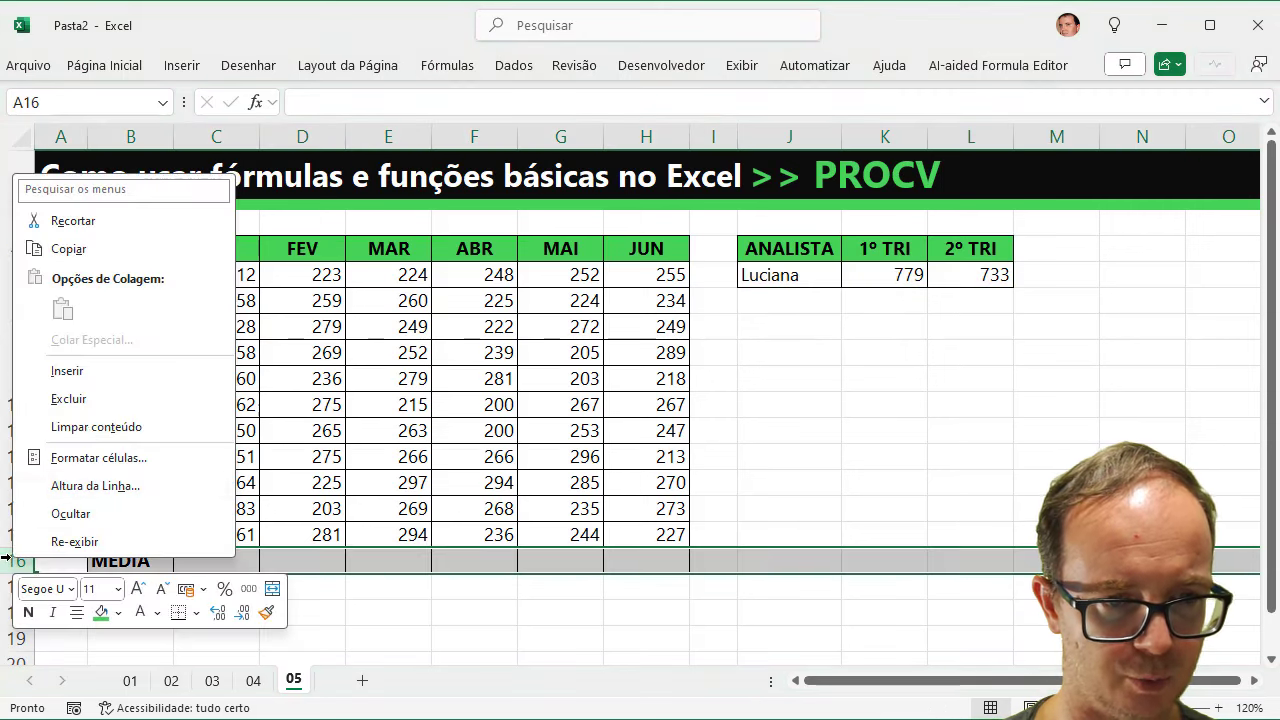
left_click(86, 403)
left_click(855, 367)
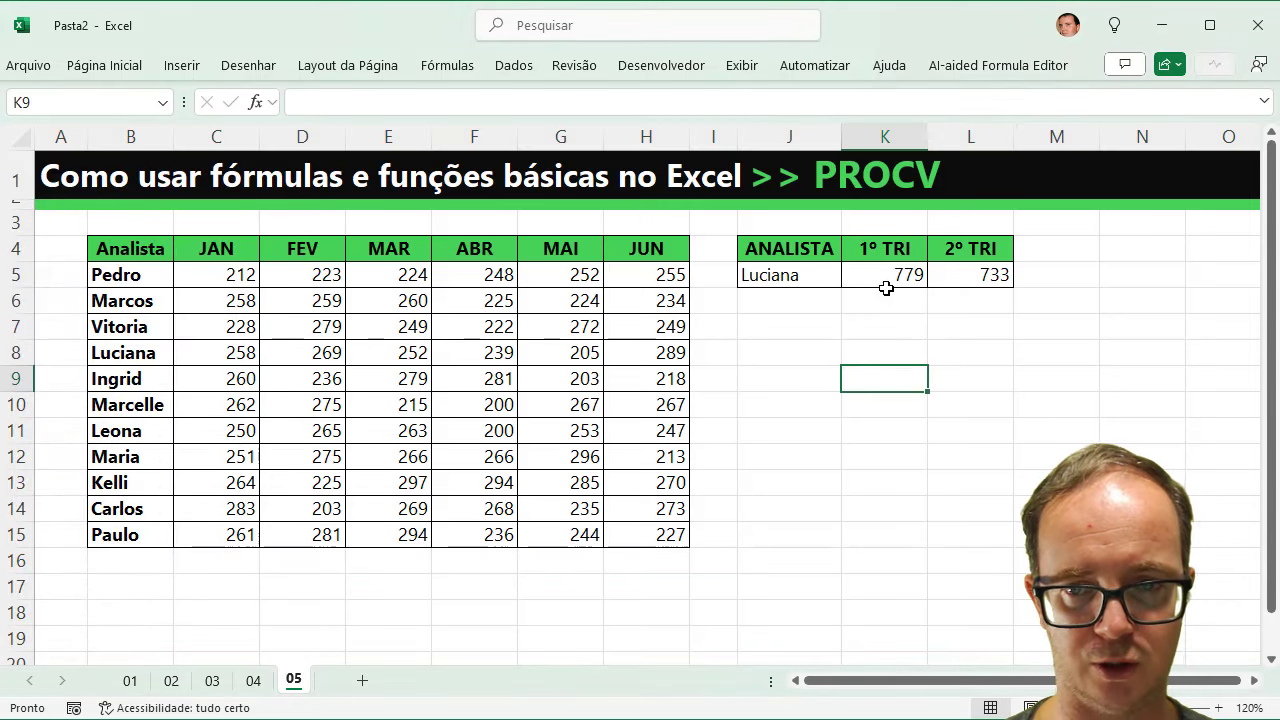
Centre the 1º TRI and 2º TRI totals in K5:L5.
left_click_drag(891, 275, 945, 275)
left_click(110, 65)
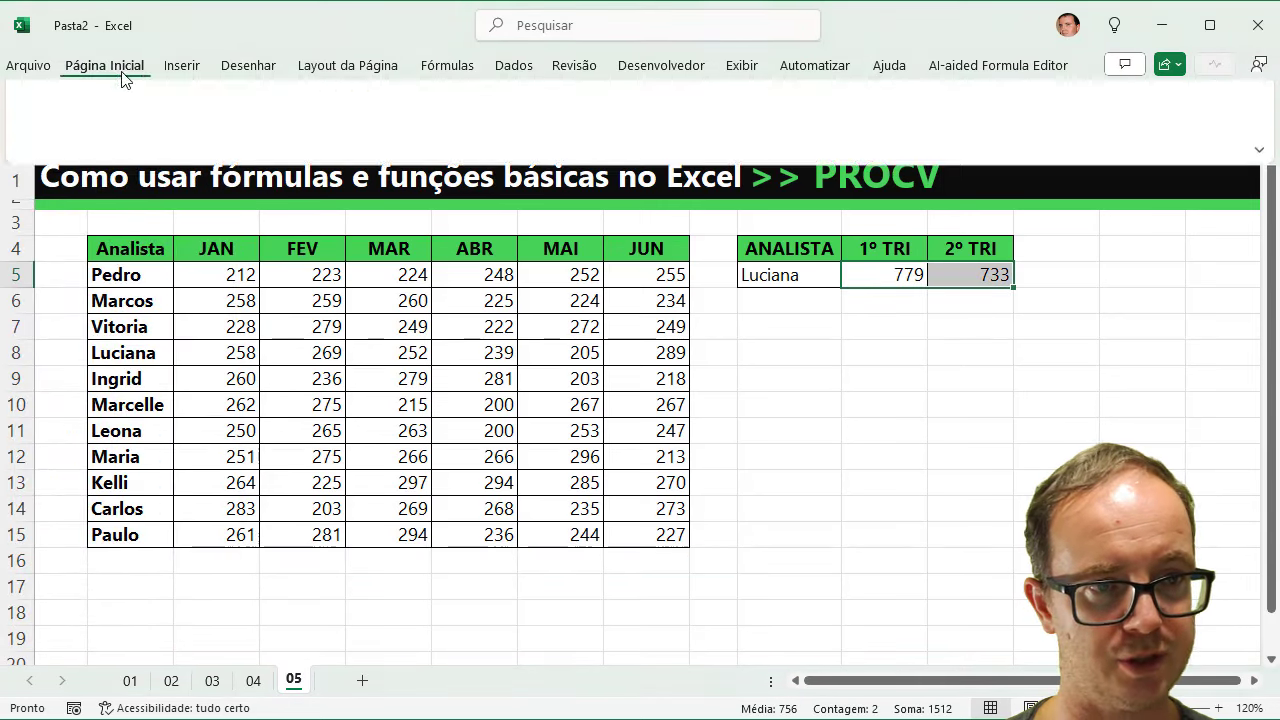
left_click(885, 277)
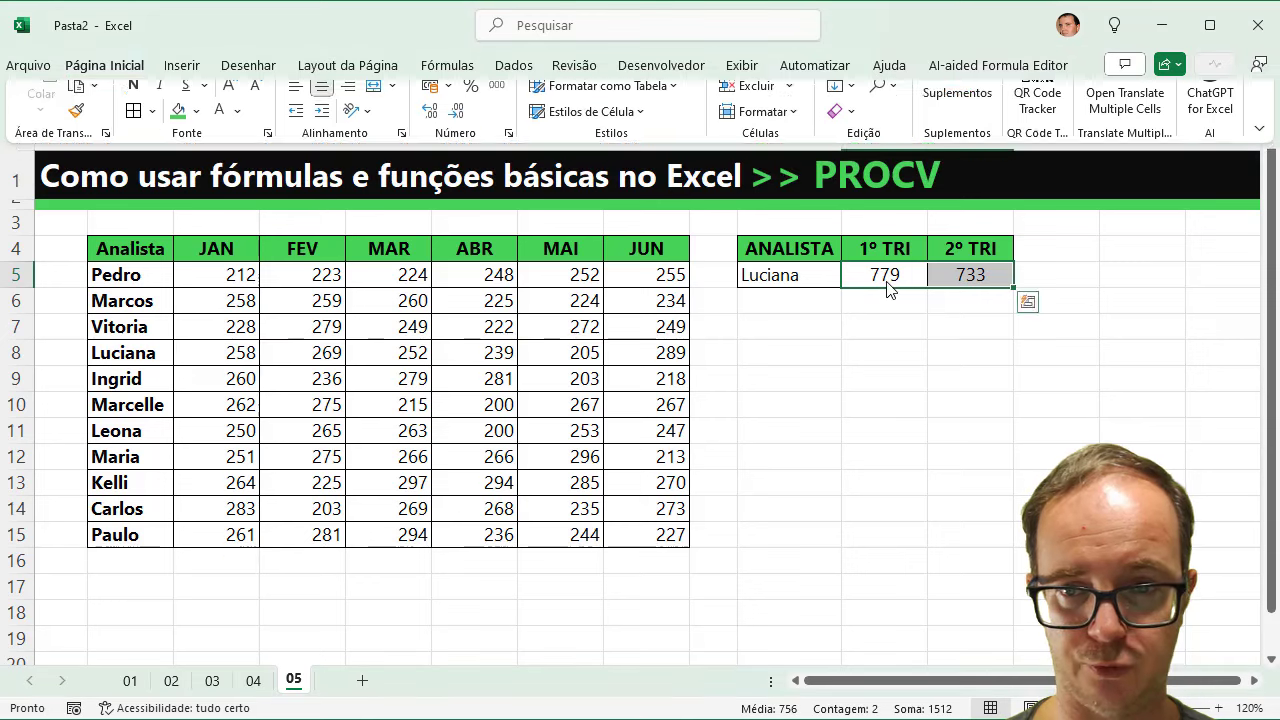
double_click(885, 275)
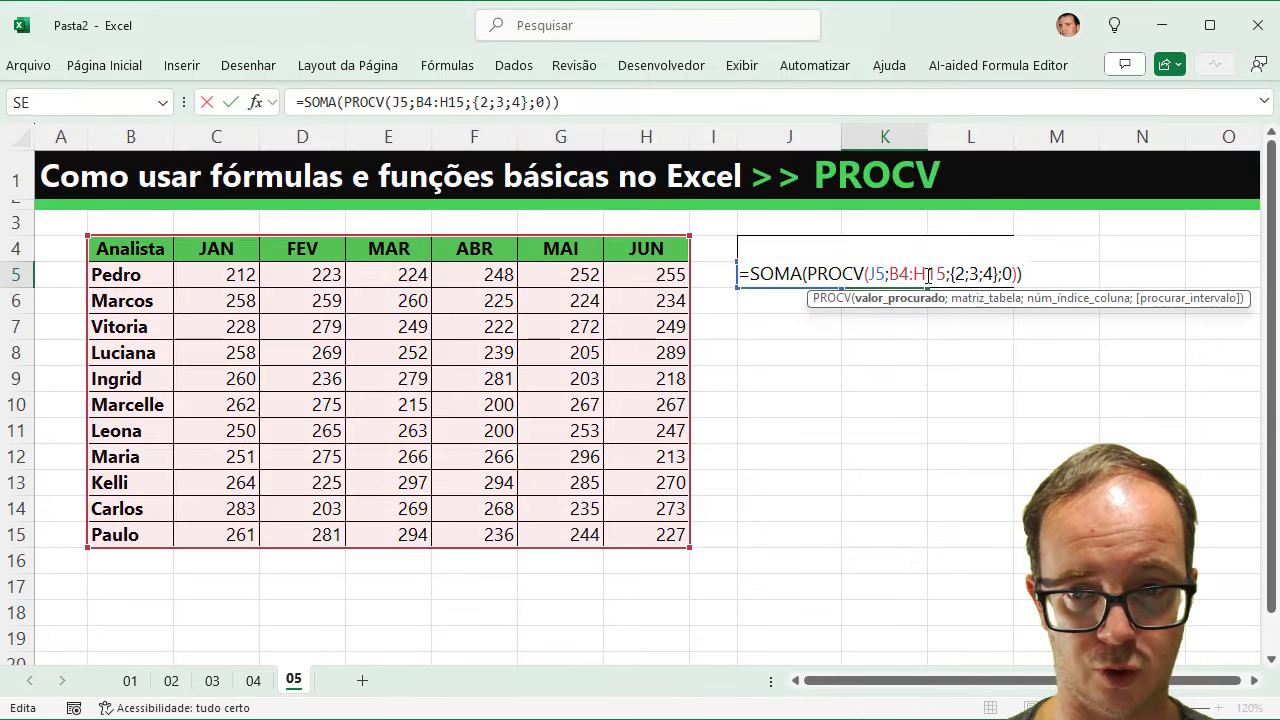